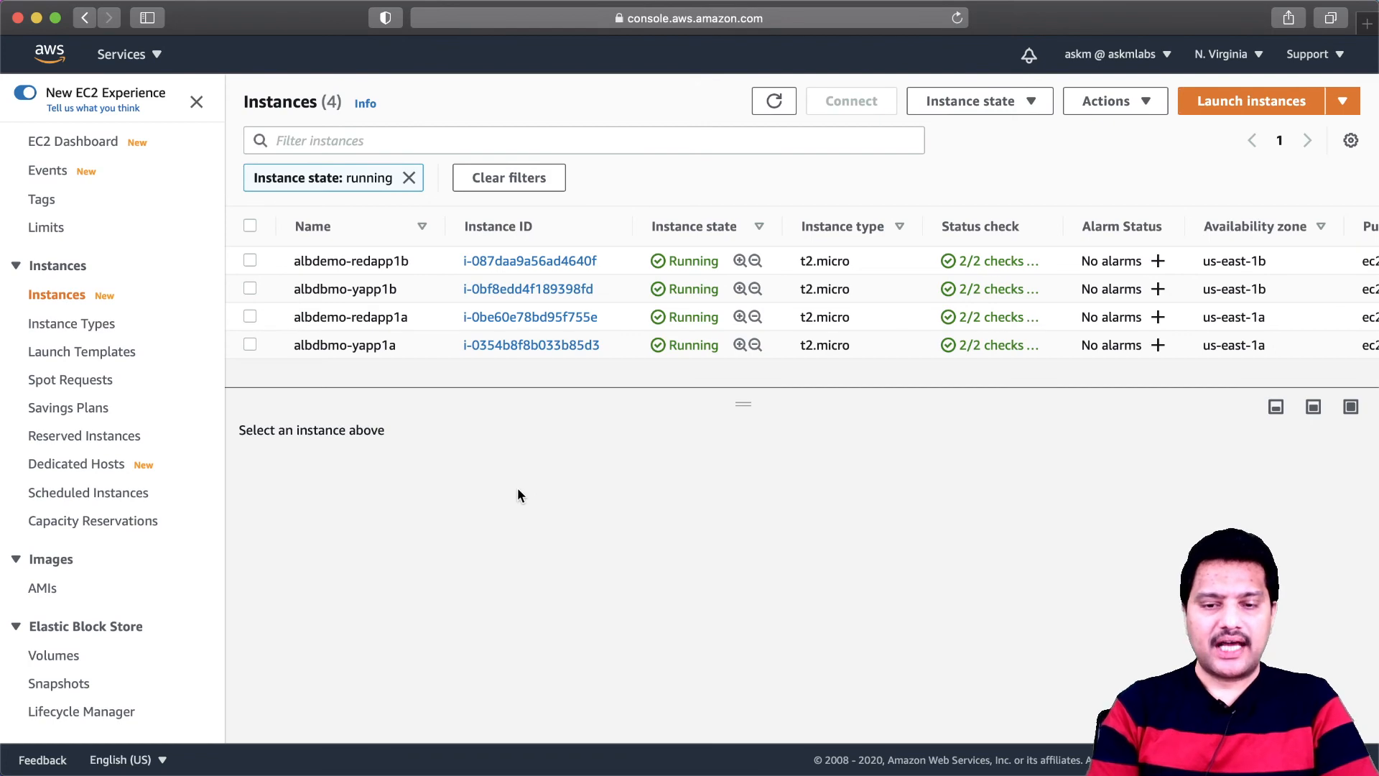
- Switch to the Route 53 service and show the DNS records of the askmlabs.online hosted zone
click(154, 69)
click(120, 293)
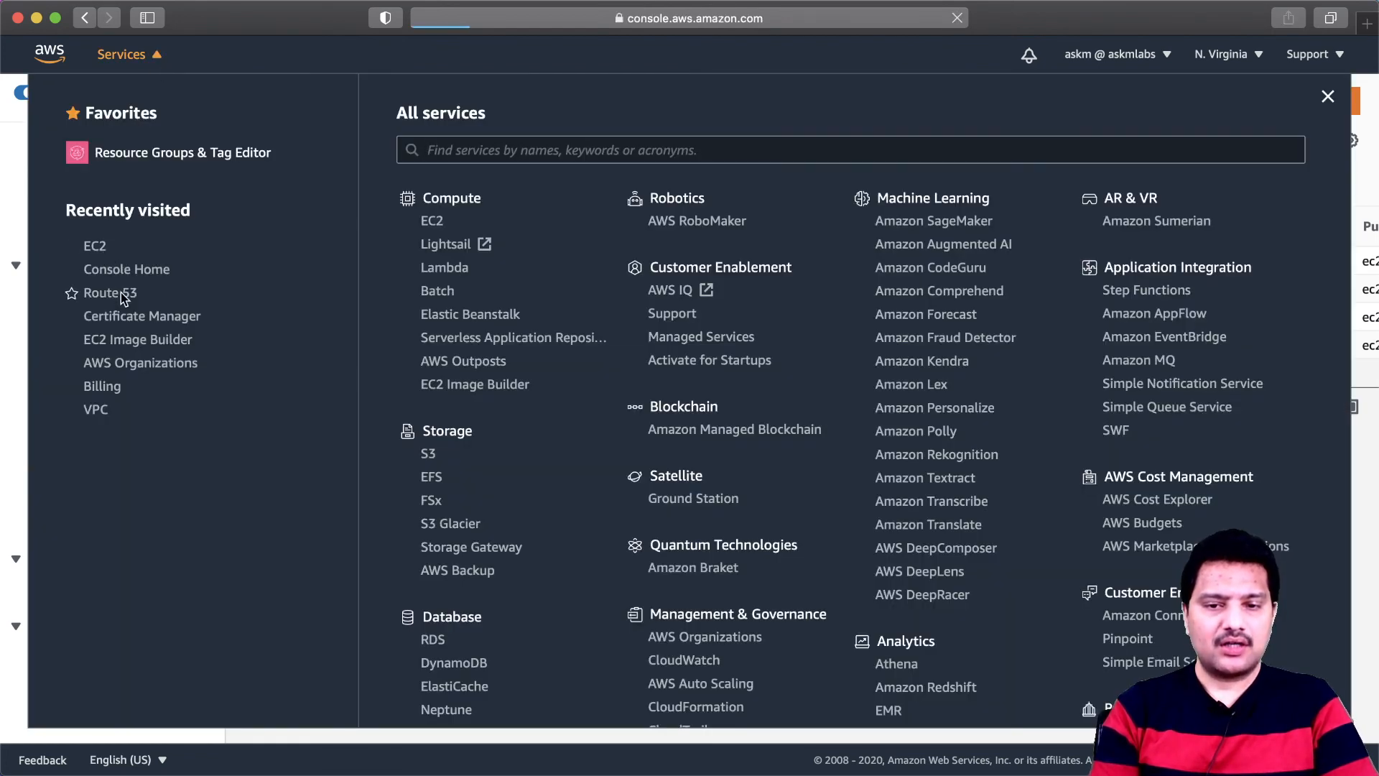
click(437, 335)
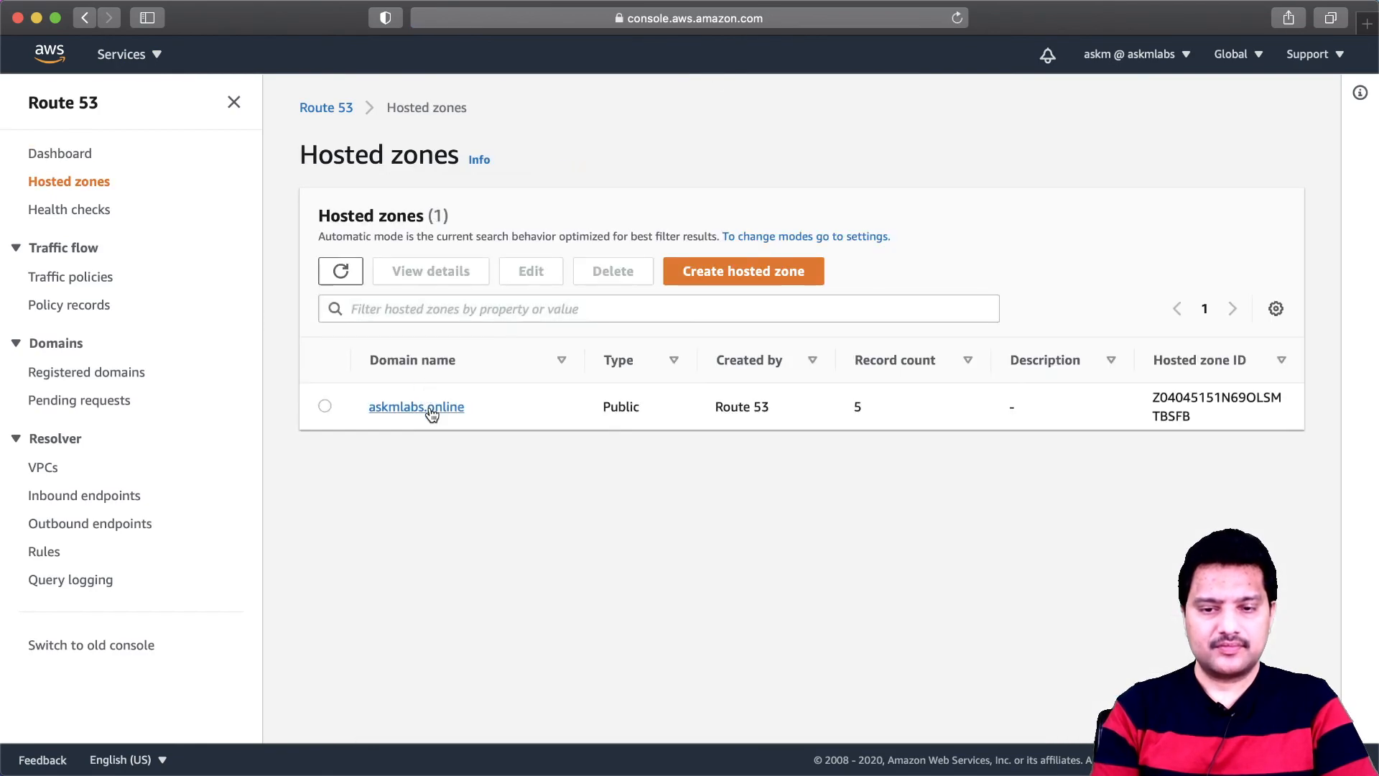
click(432, 414)
scroll(497, 475, down, 4)
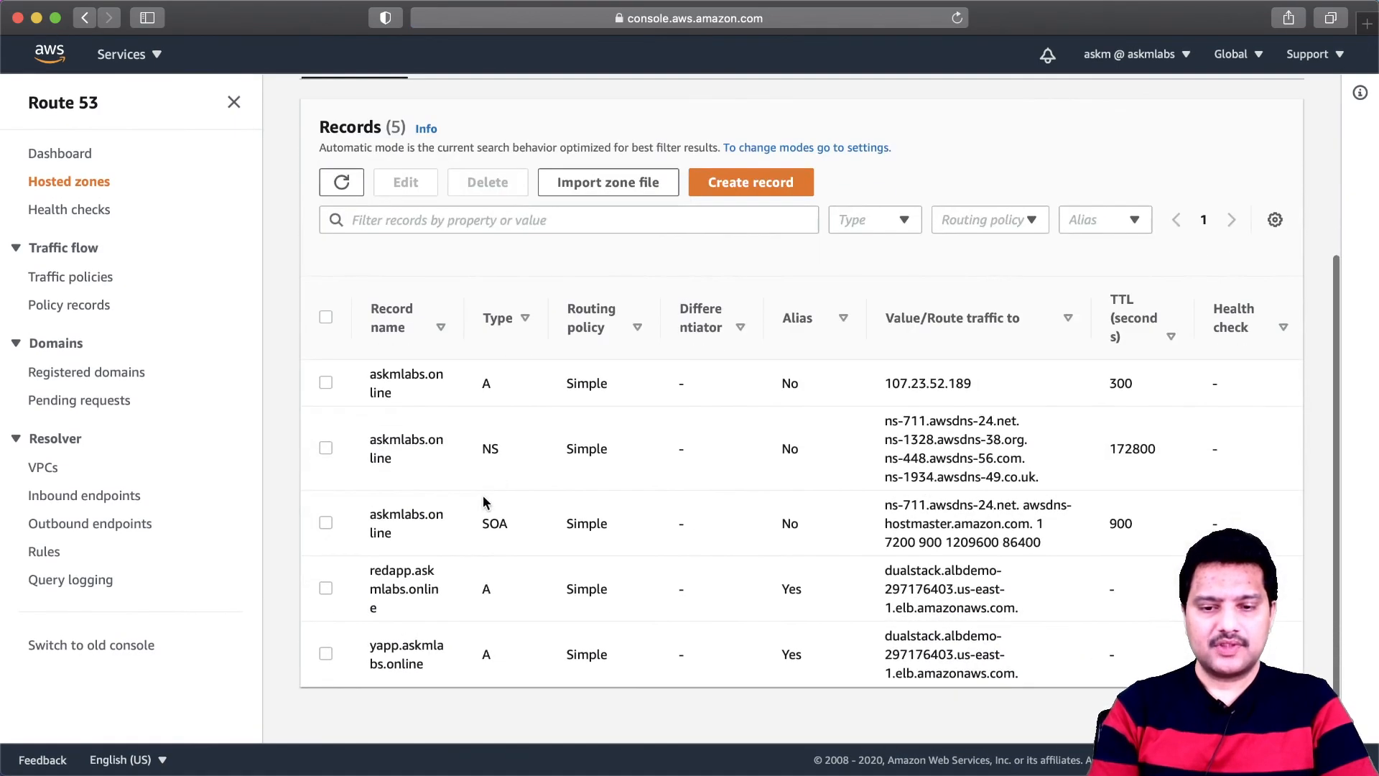
- Examine the redapp and yapp record names and the load balancer address the redapp record routes traffic to
double_click(373, 575)
double_click(374, 645)
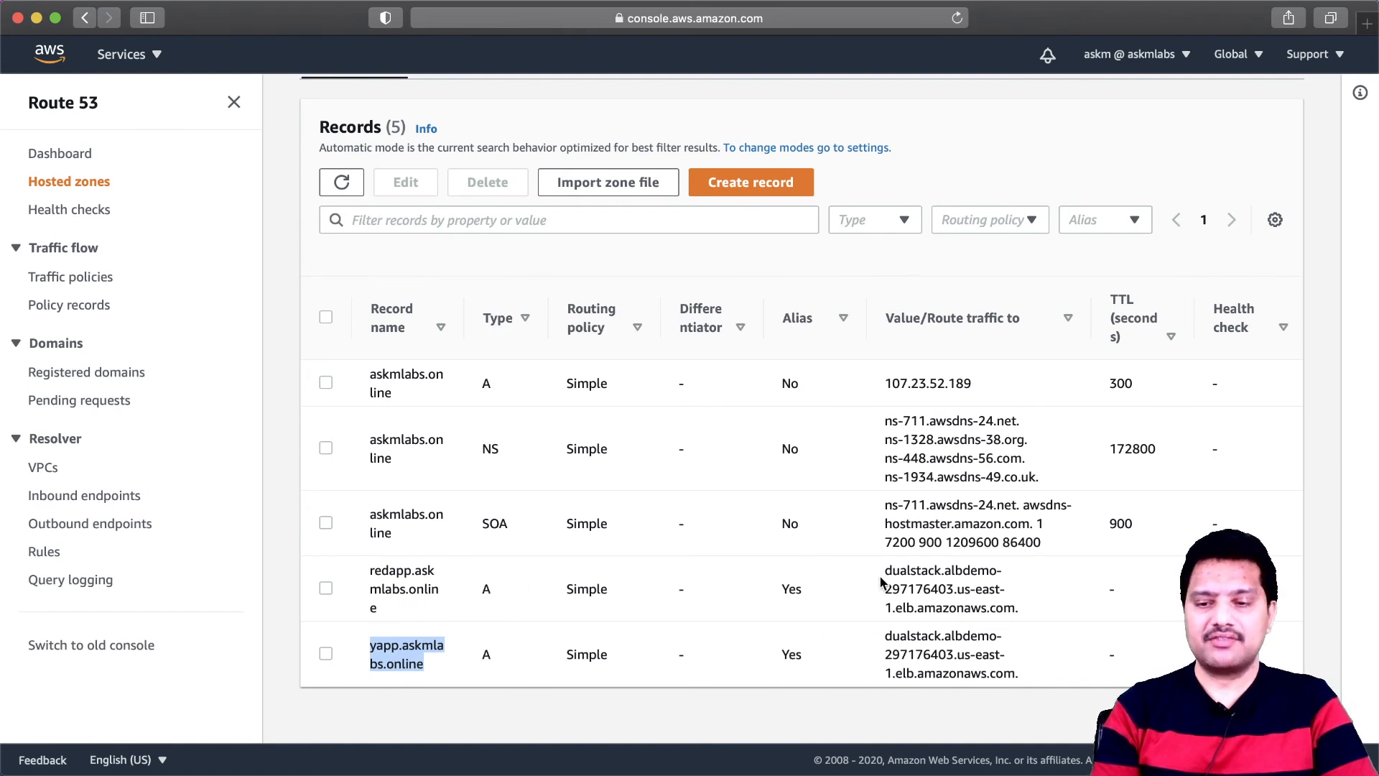
drag(886, 575, 1011, 616)
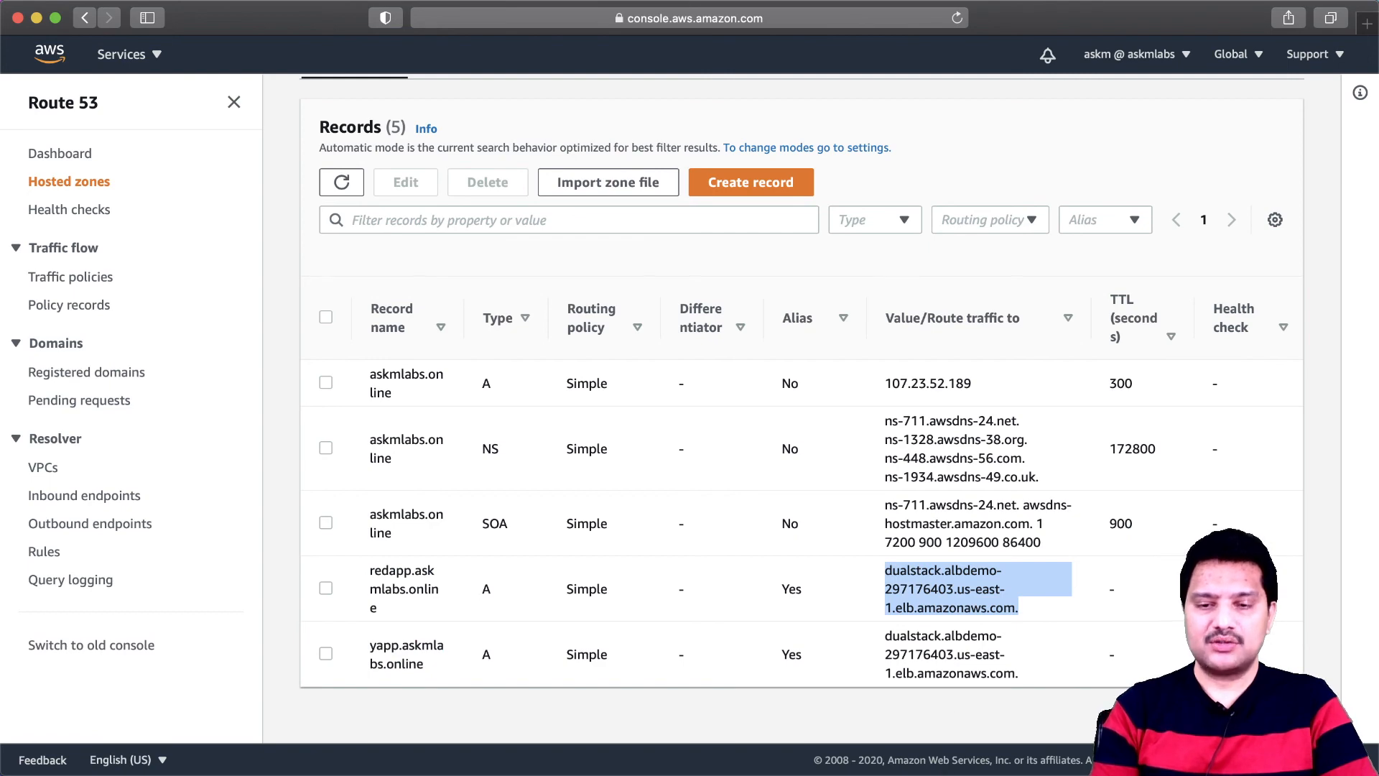
click(747, 772)
click(381, 103)
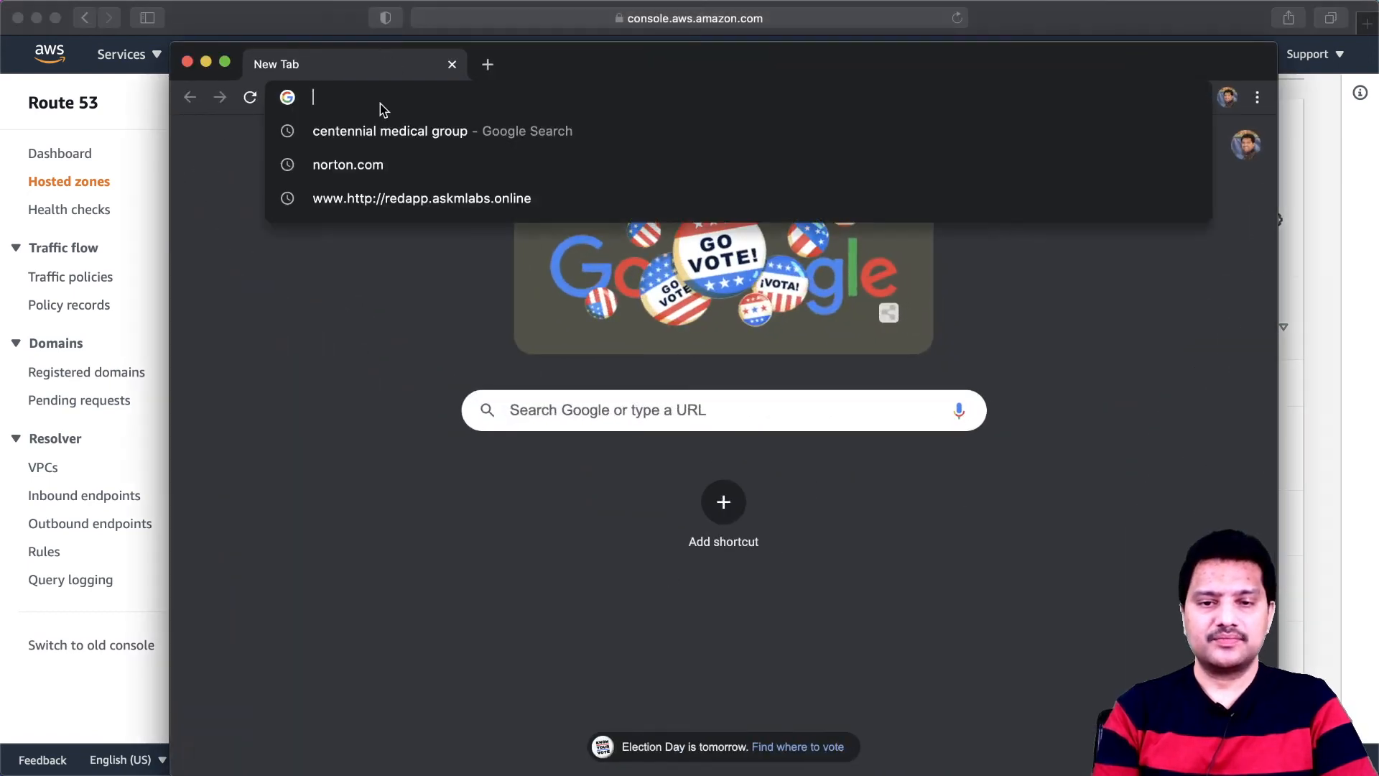
text(http)
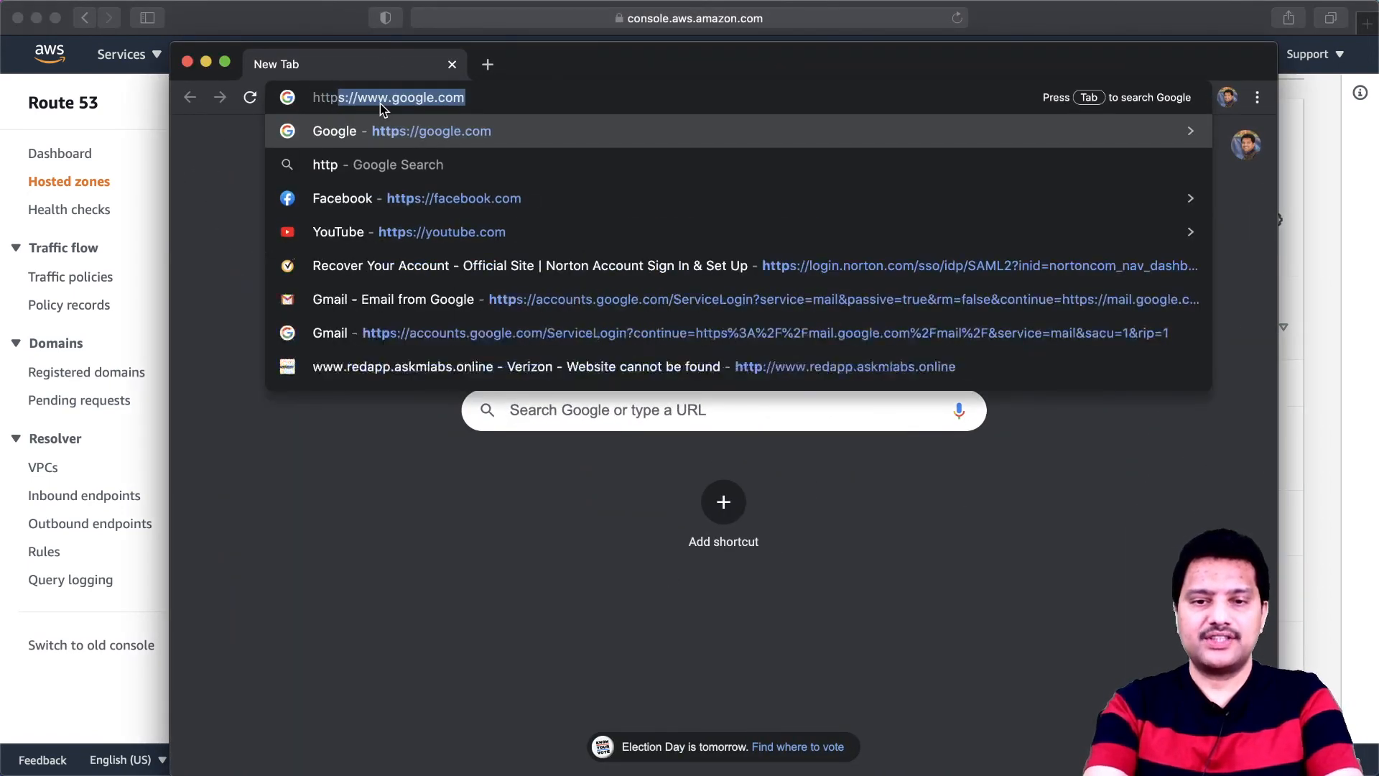
text(://re)
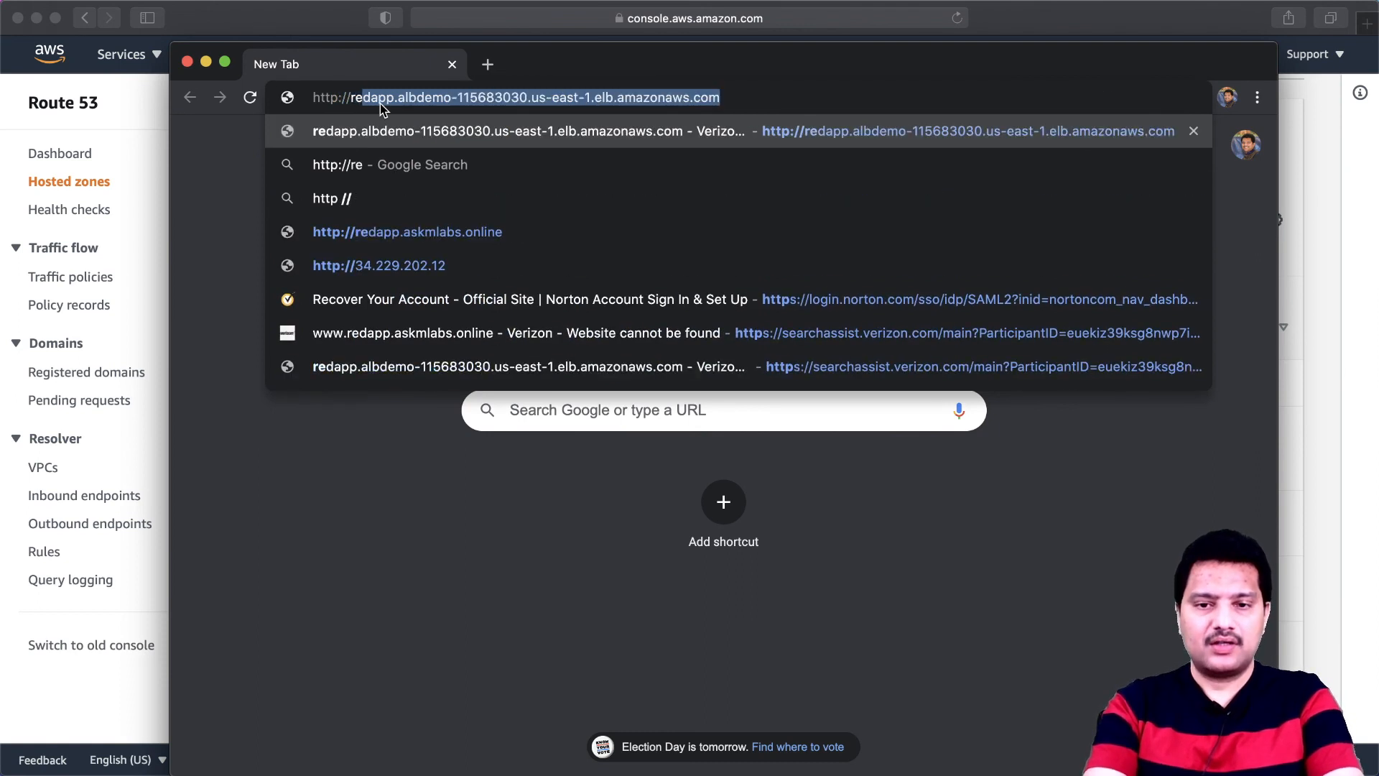
text(dapp.)
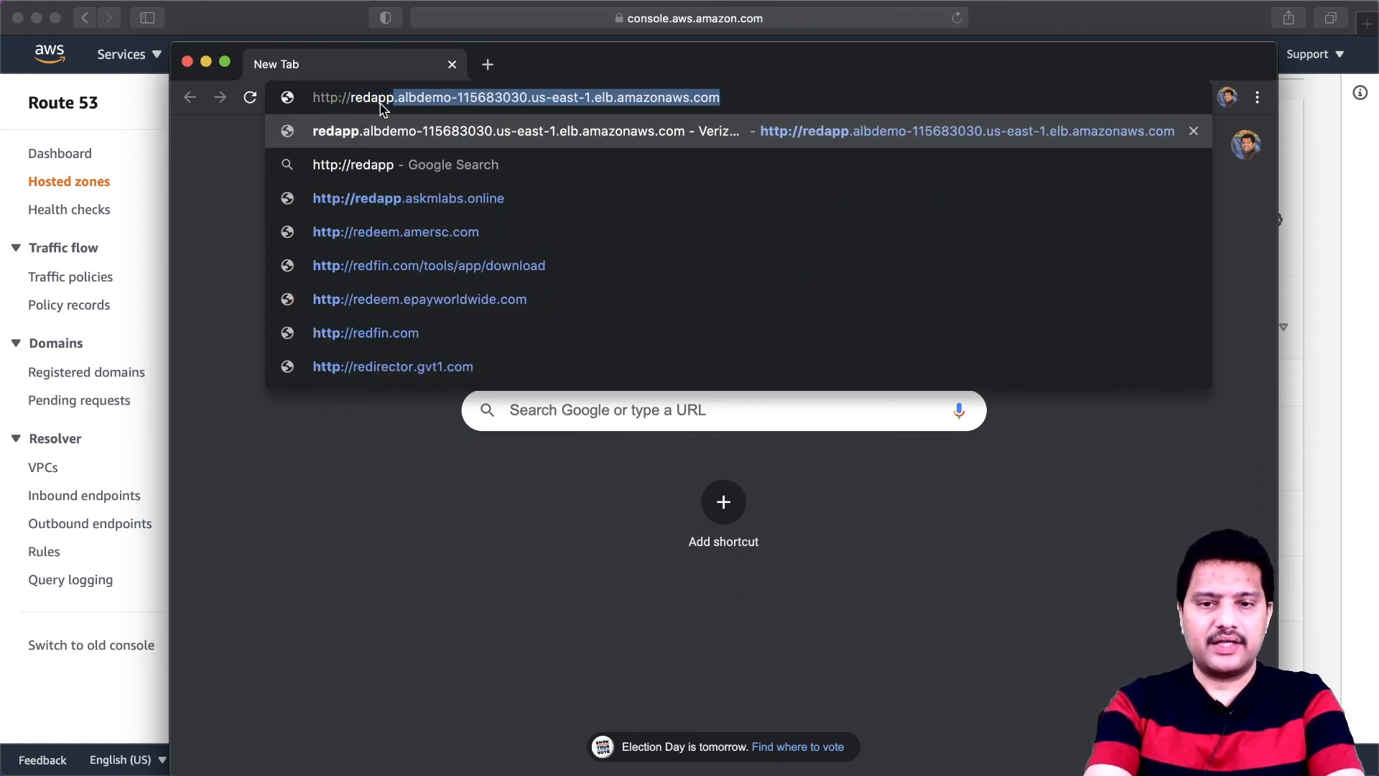
text(askmlabs.online)
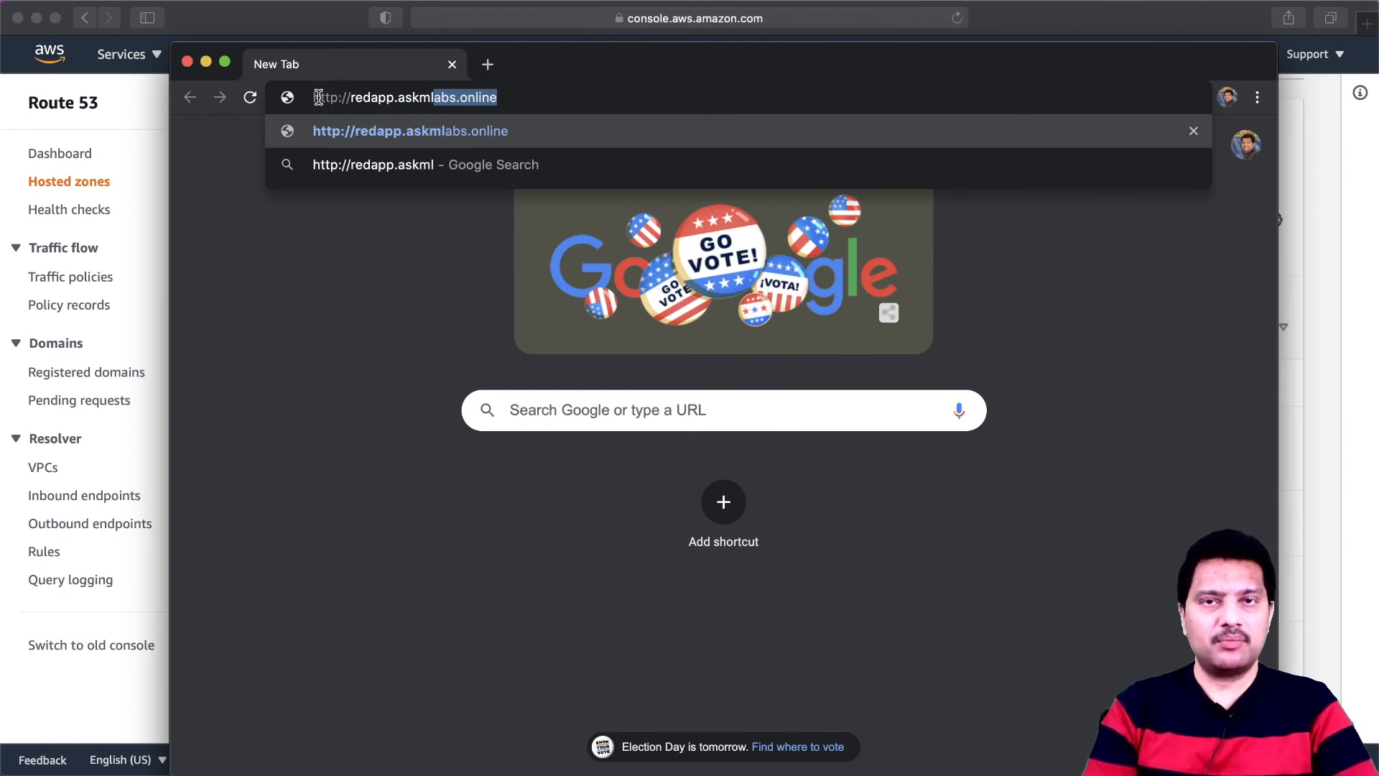
click(505, 97)
key(Return)
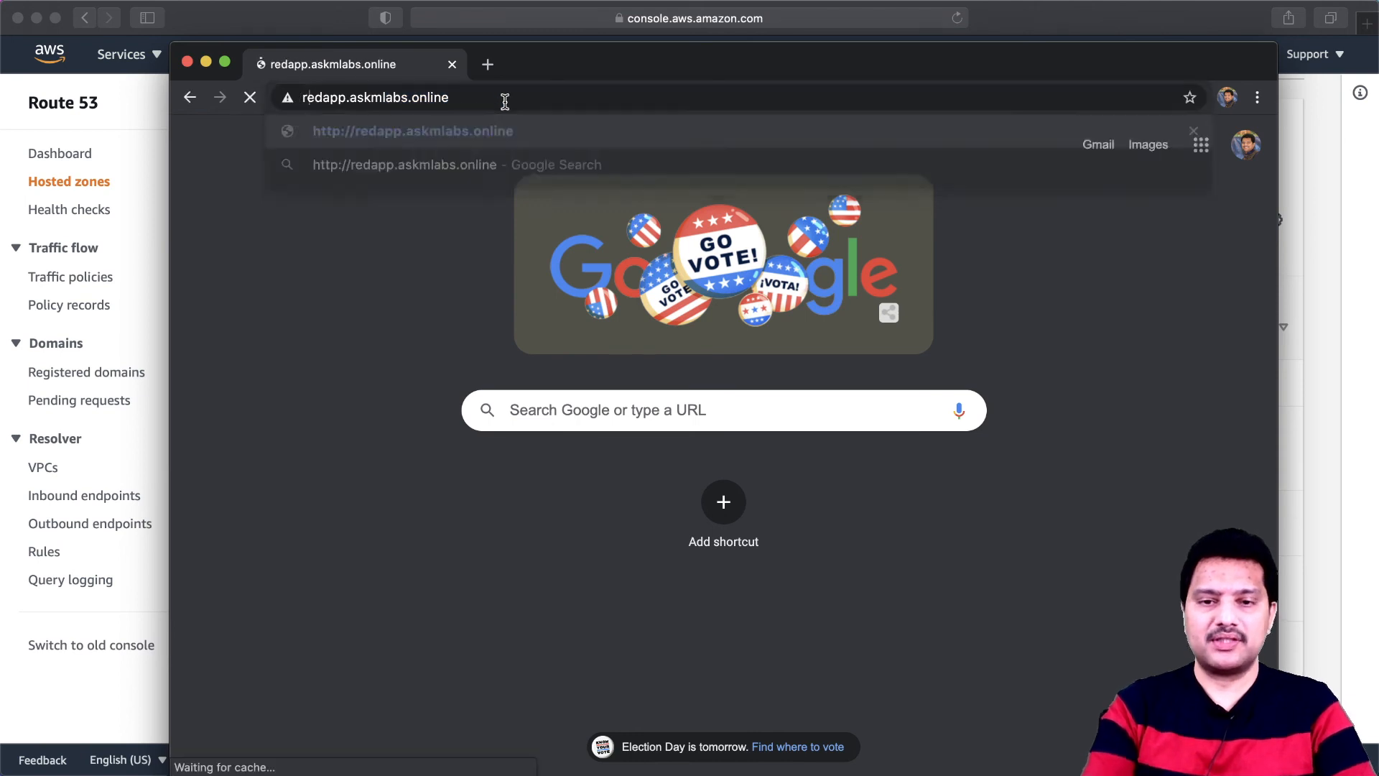
- Reload the redapp.askmlabs.online page repeatedly to check which server responds
click(250, 98)
click(250, 98)
click(250, 98)
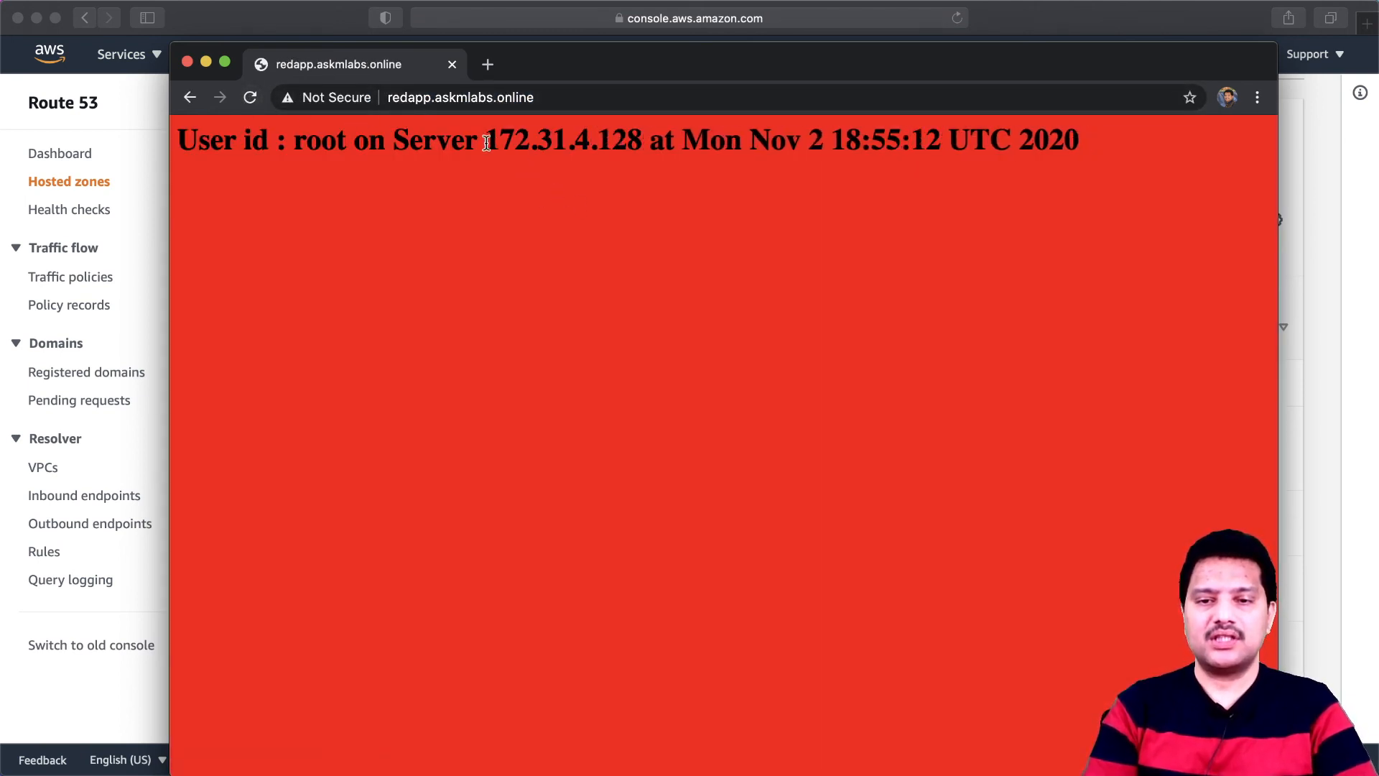
click(250, 97)
click(250, 98)
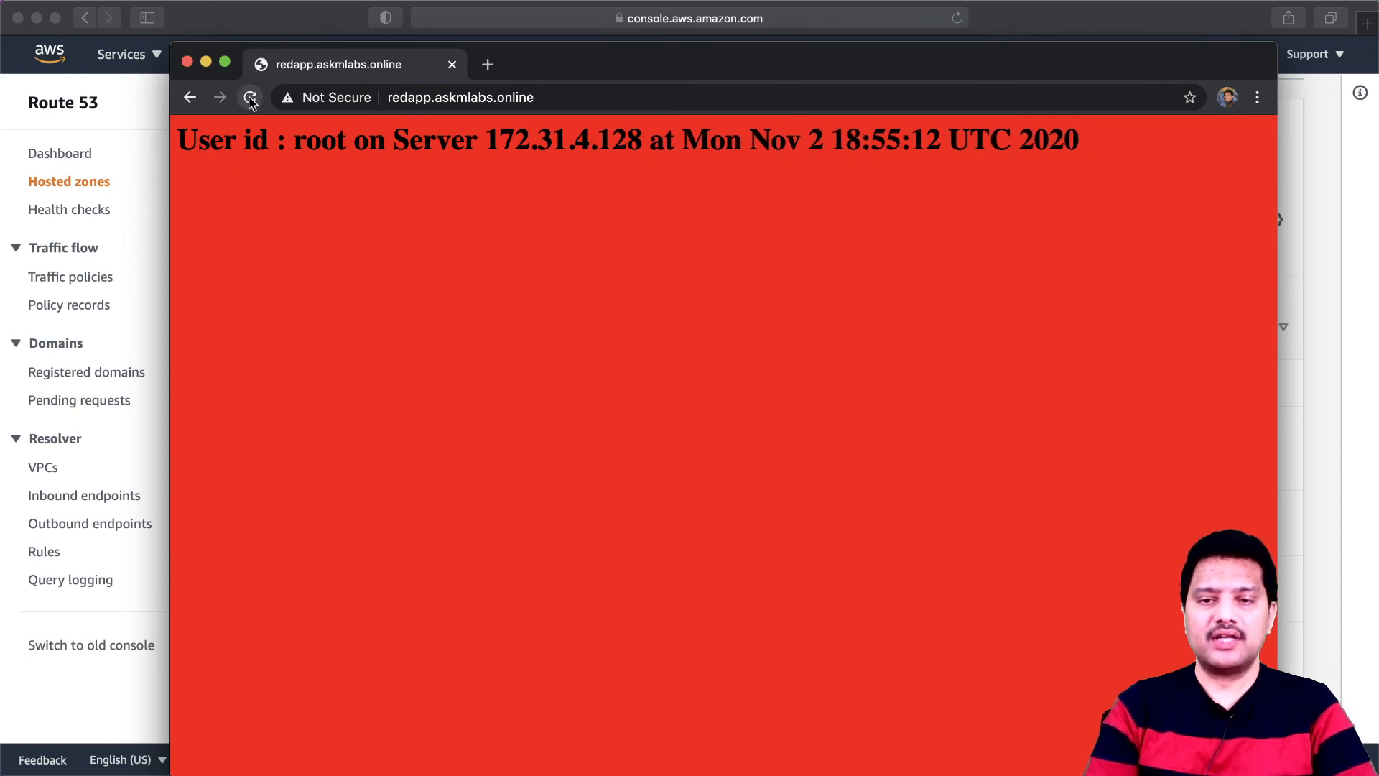
click(250, 97)
click(250, 98)
click(250, 98)
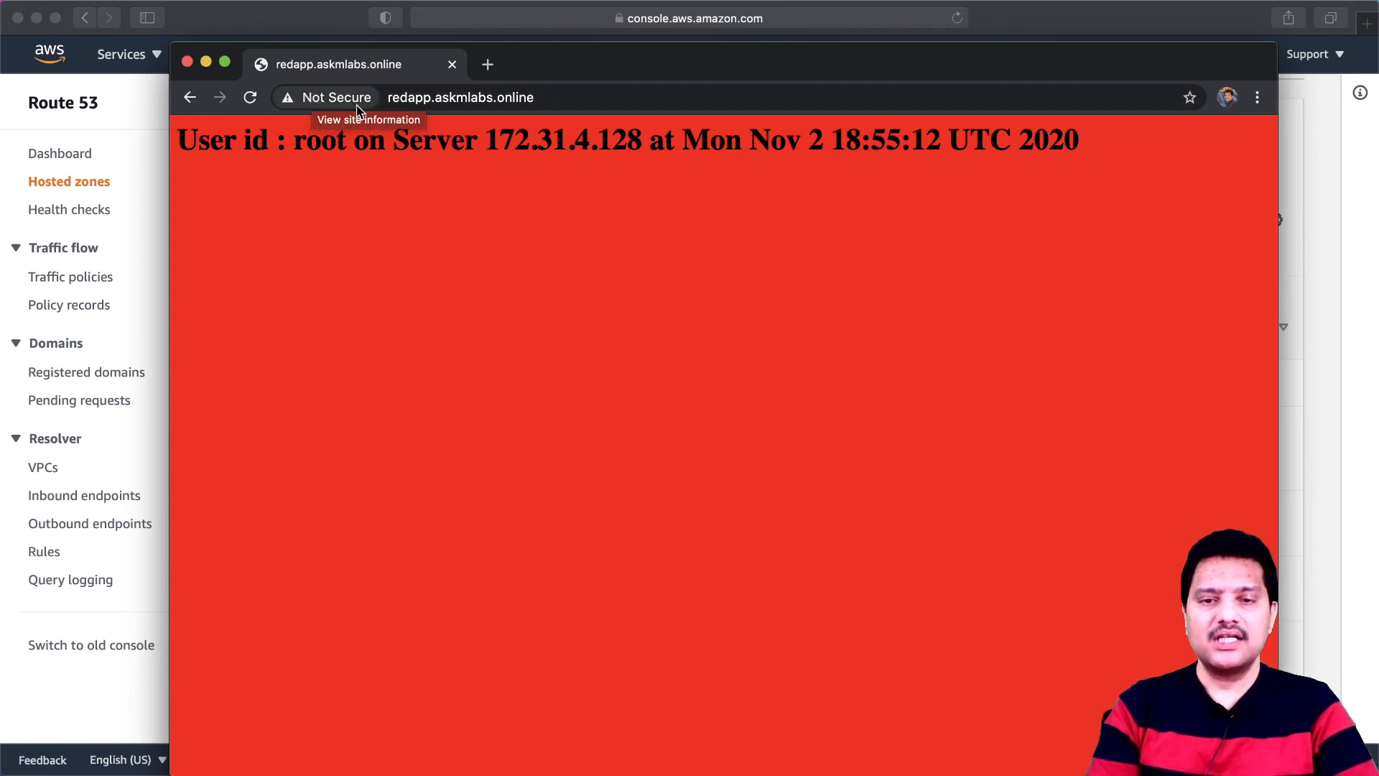
click(487, 65)
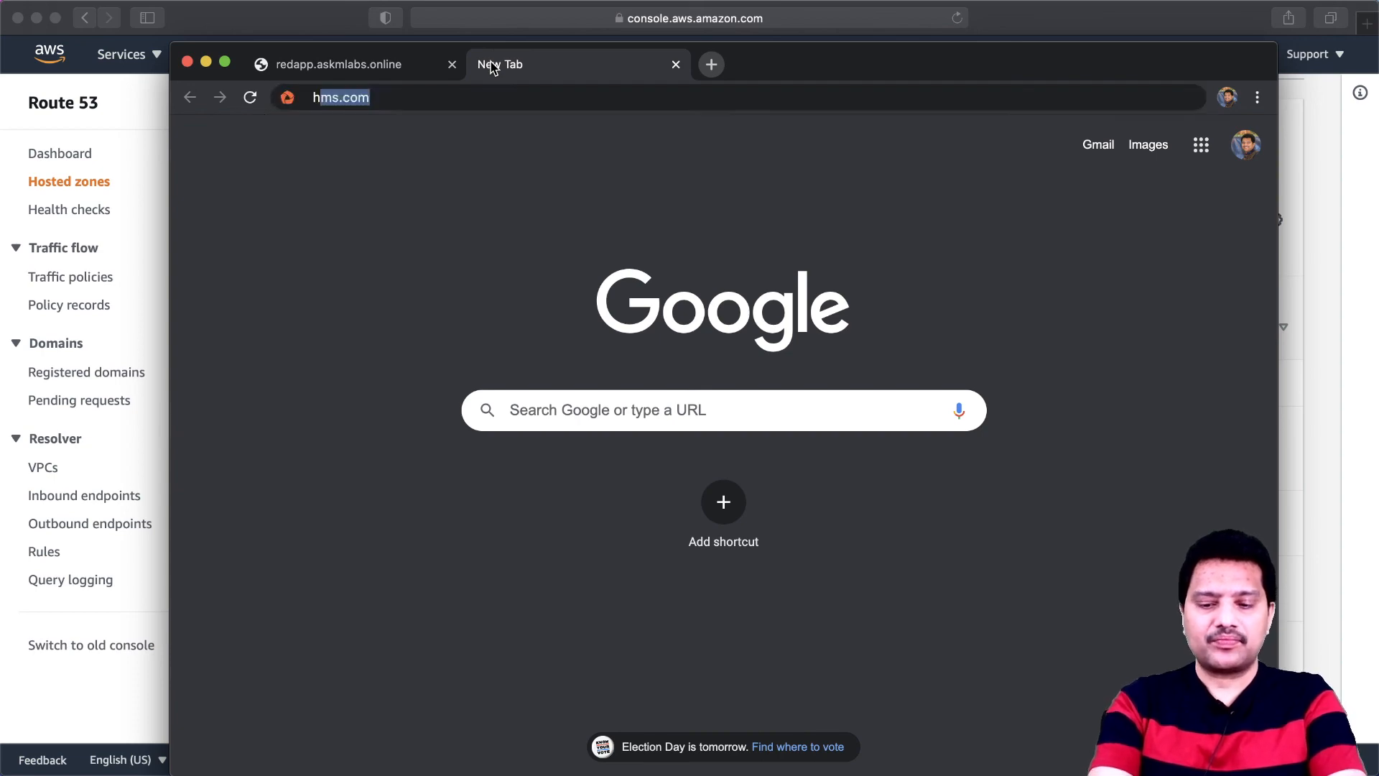
text(http://yap)
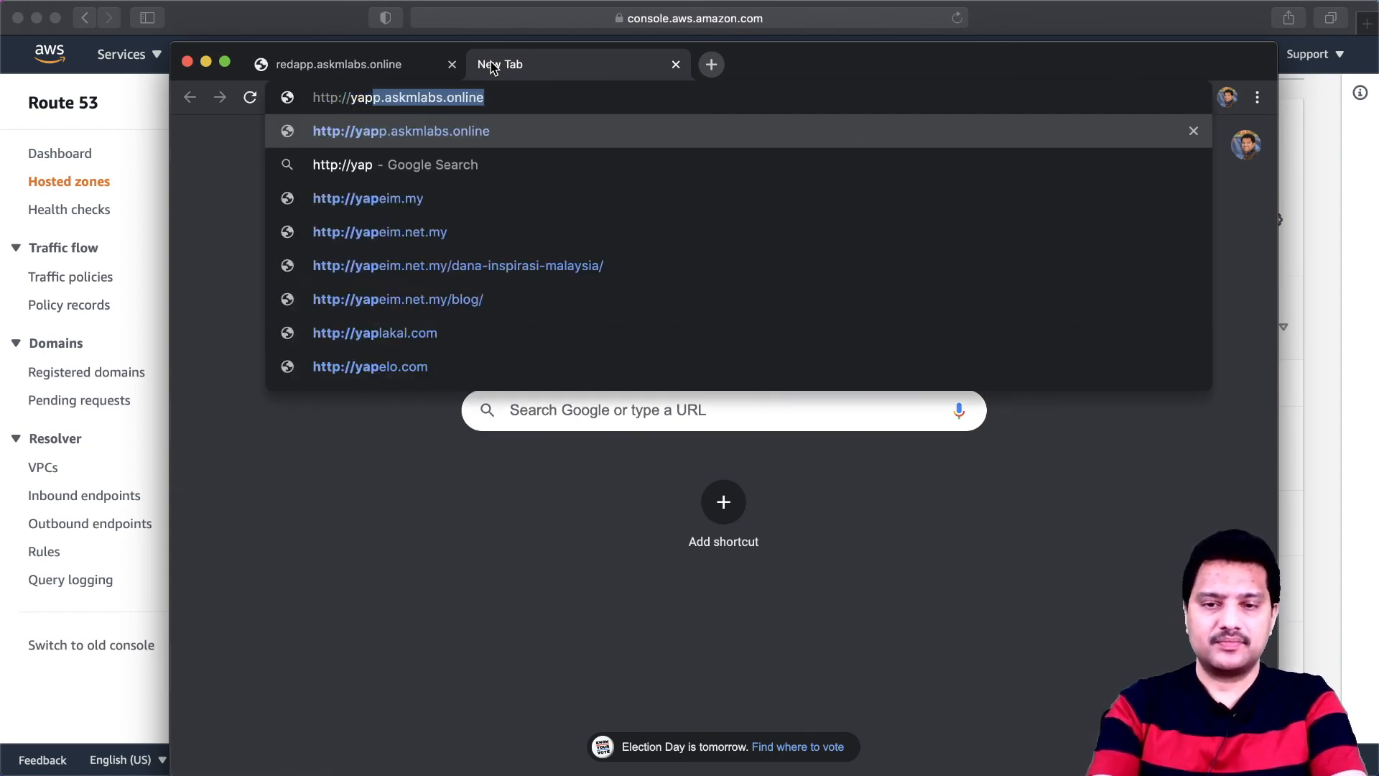
key(Return)
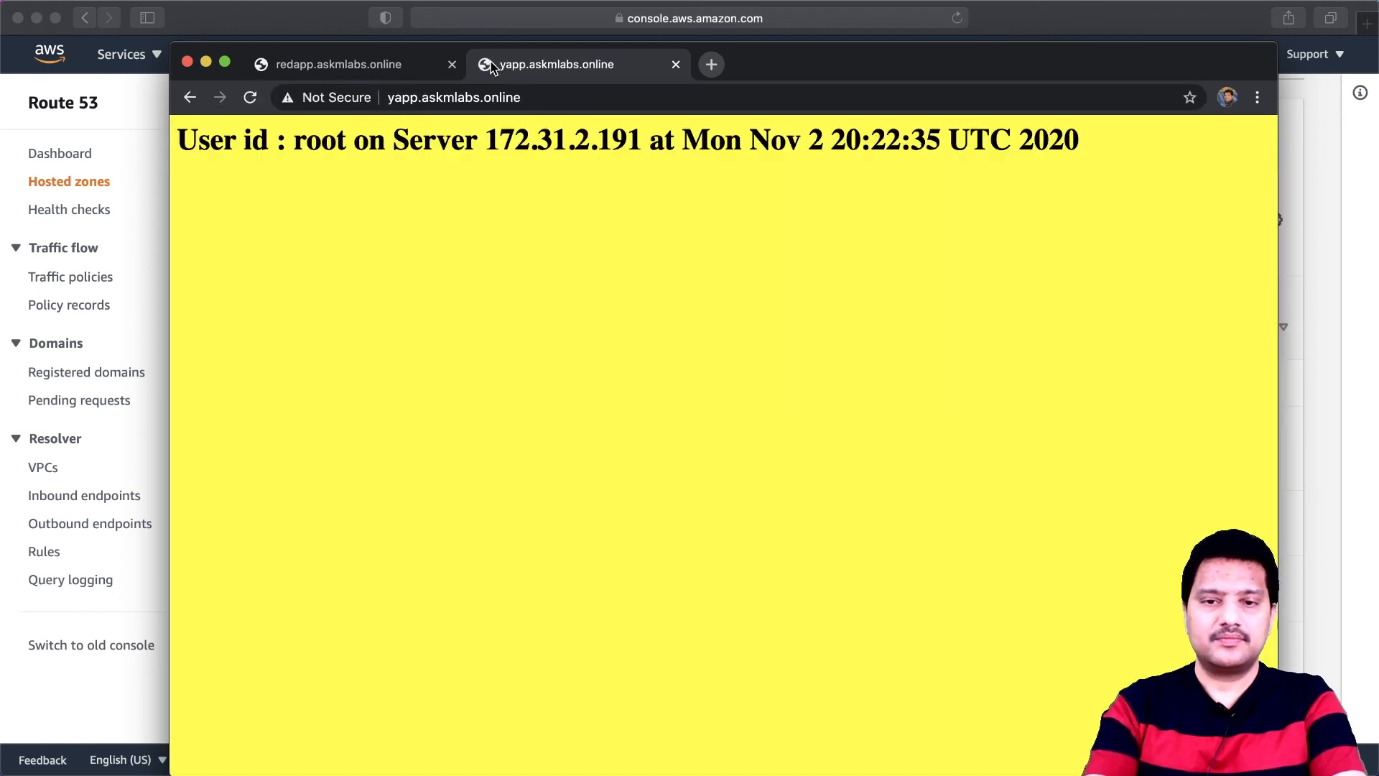
- Reload the yapp.askmlabs.online page repeatedly to check how requests are spread across the servers
click(250, 98)
click(251, 98)
click(250, 97)
click(251, 97)
click(251, 98)
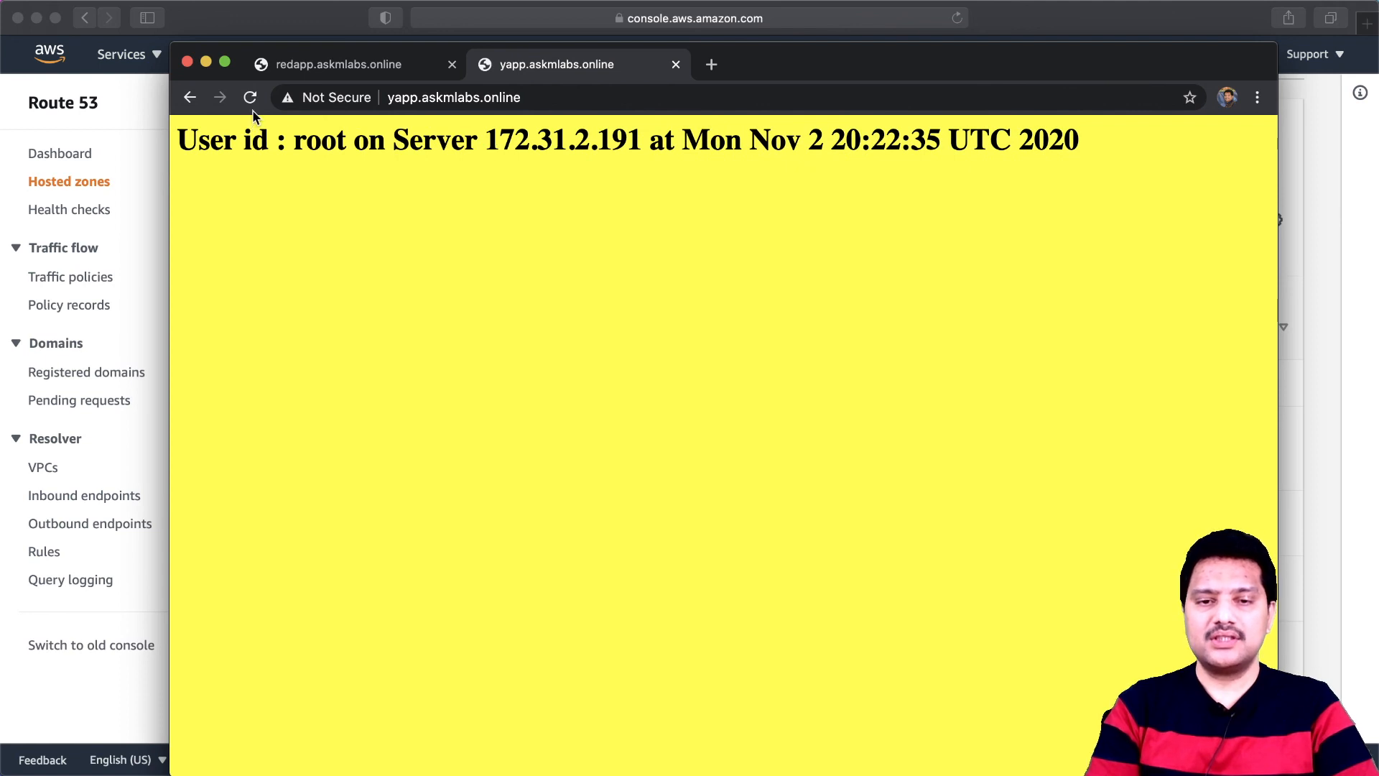
click(250, 97)
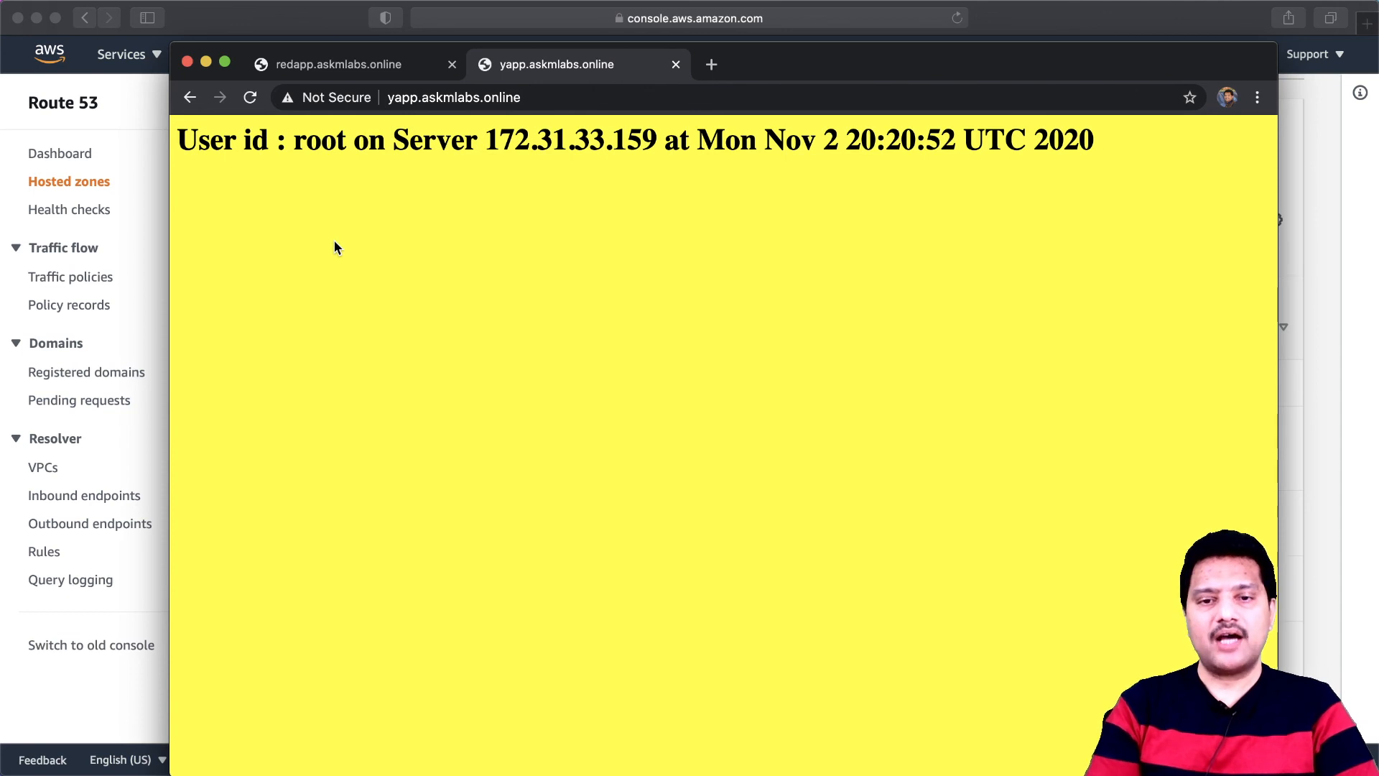
- Compare the redapp and yapp pages, close both, and minimize the Chrome window to return to the AWS console
click(335, 66)
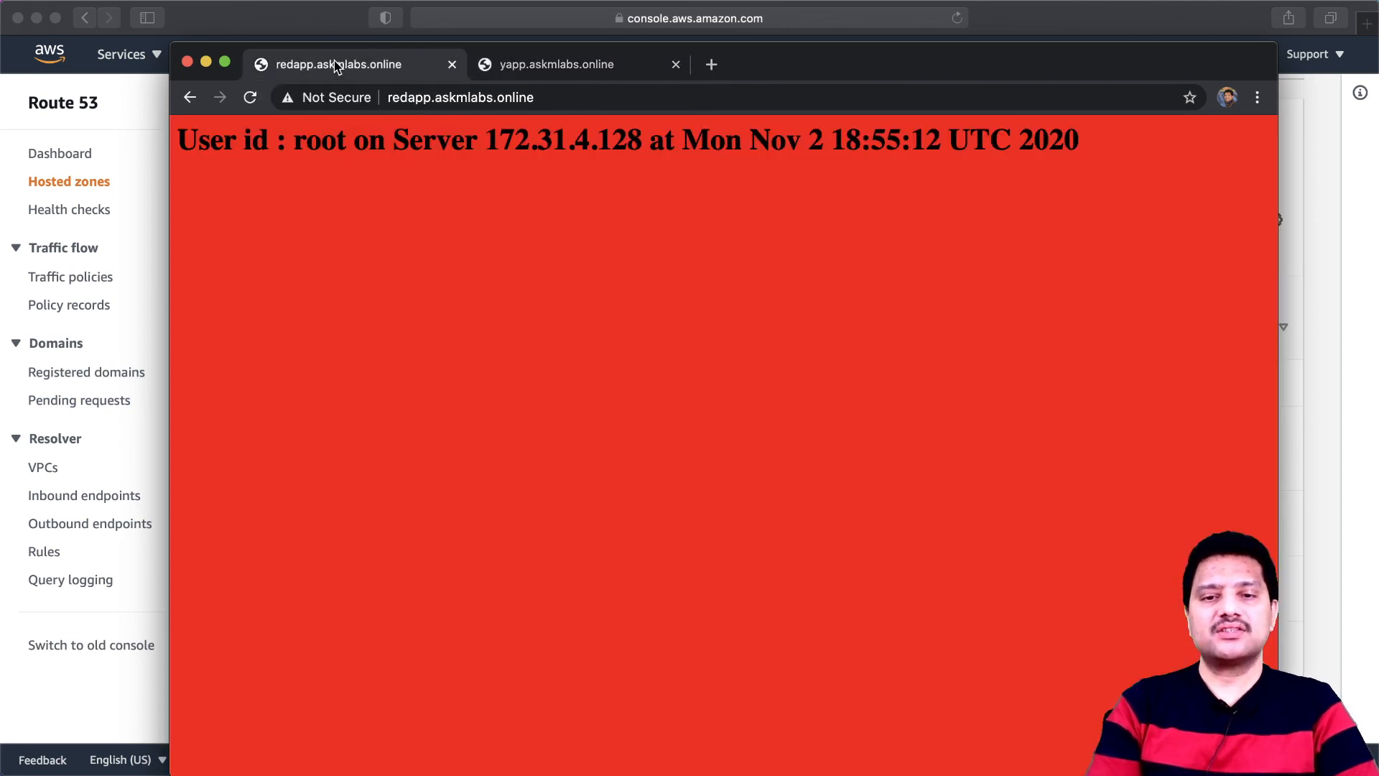
click(518, 64)
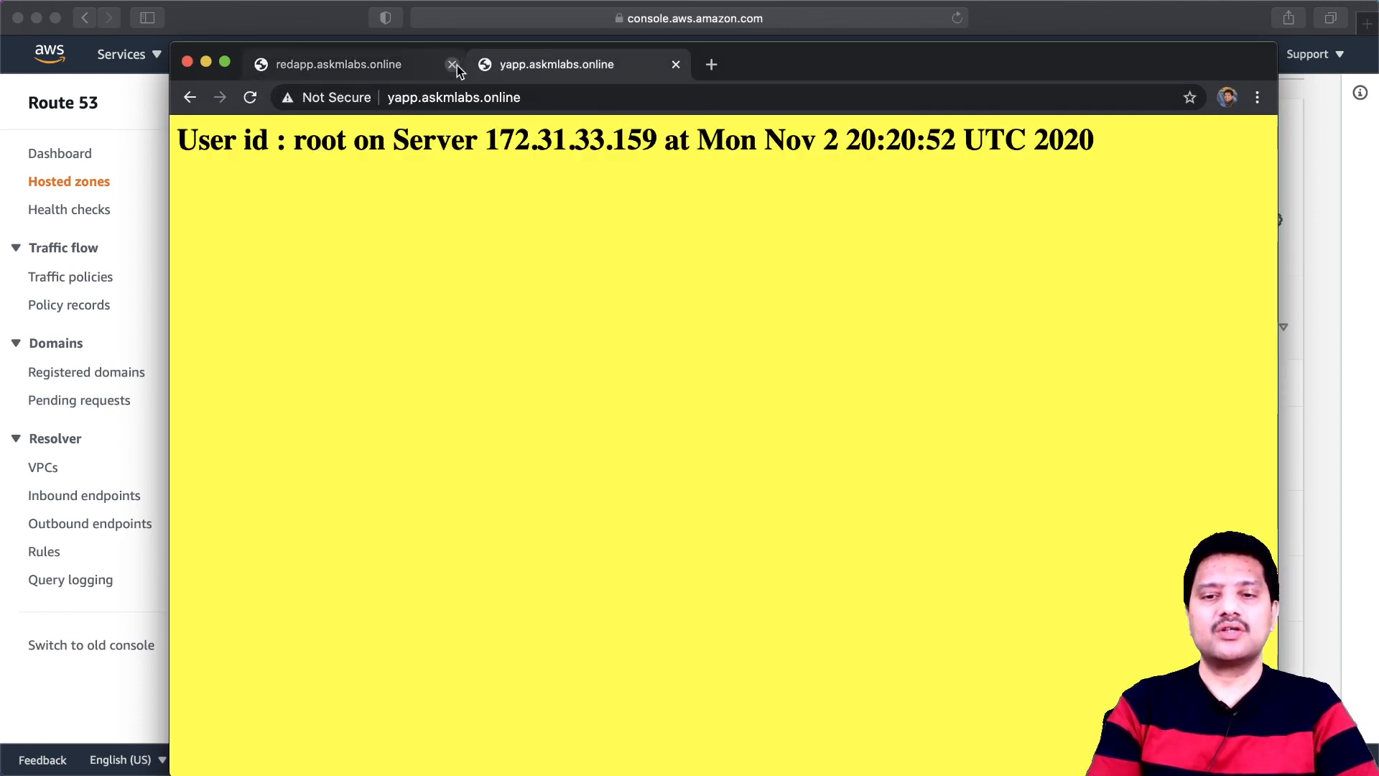
click(711, 64)
click(675, 66)
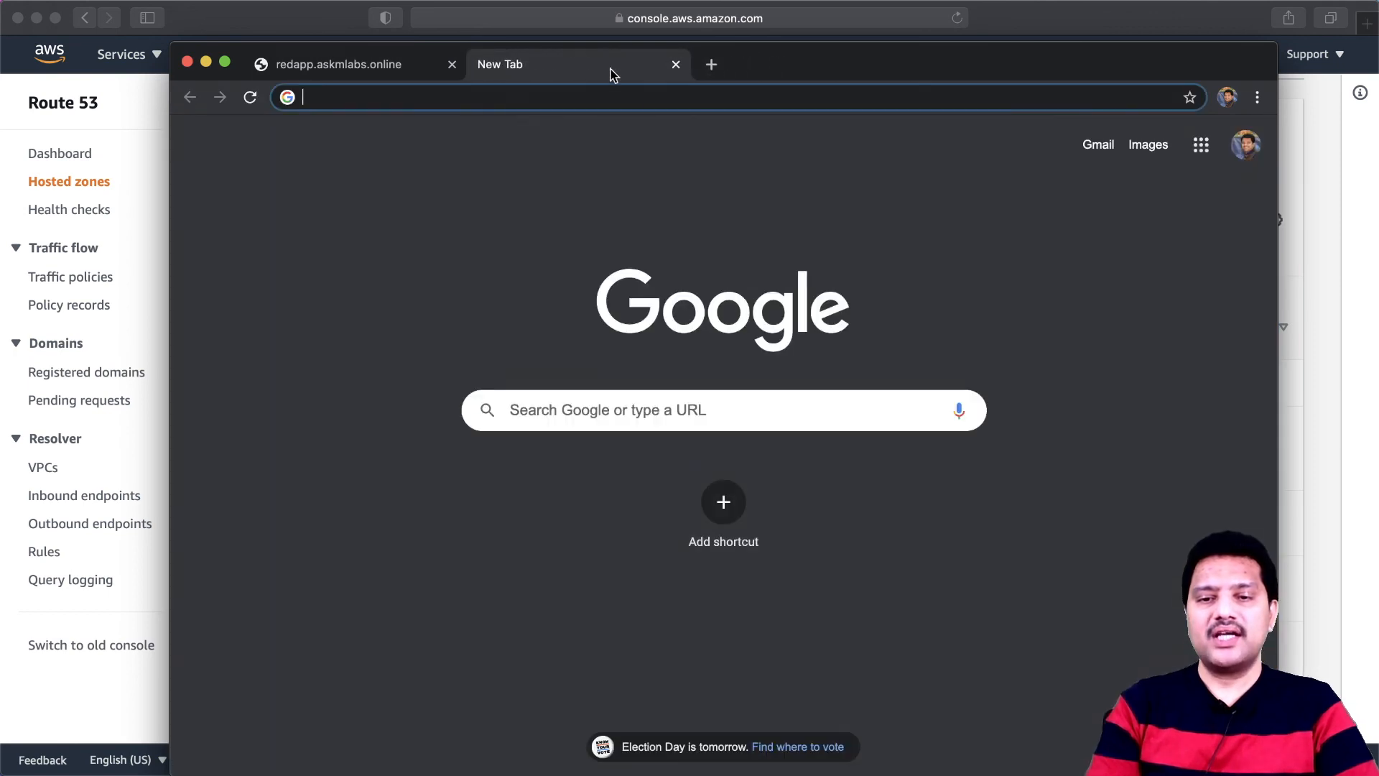
click(454, 66)
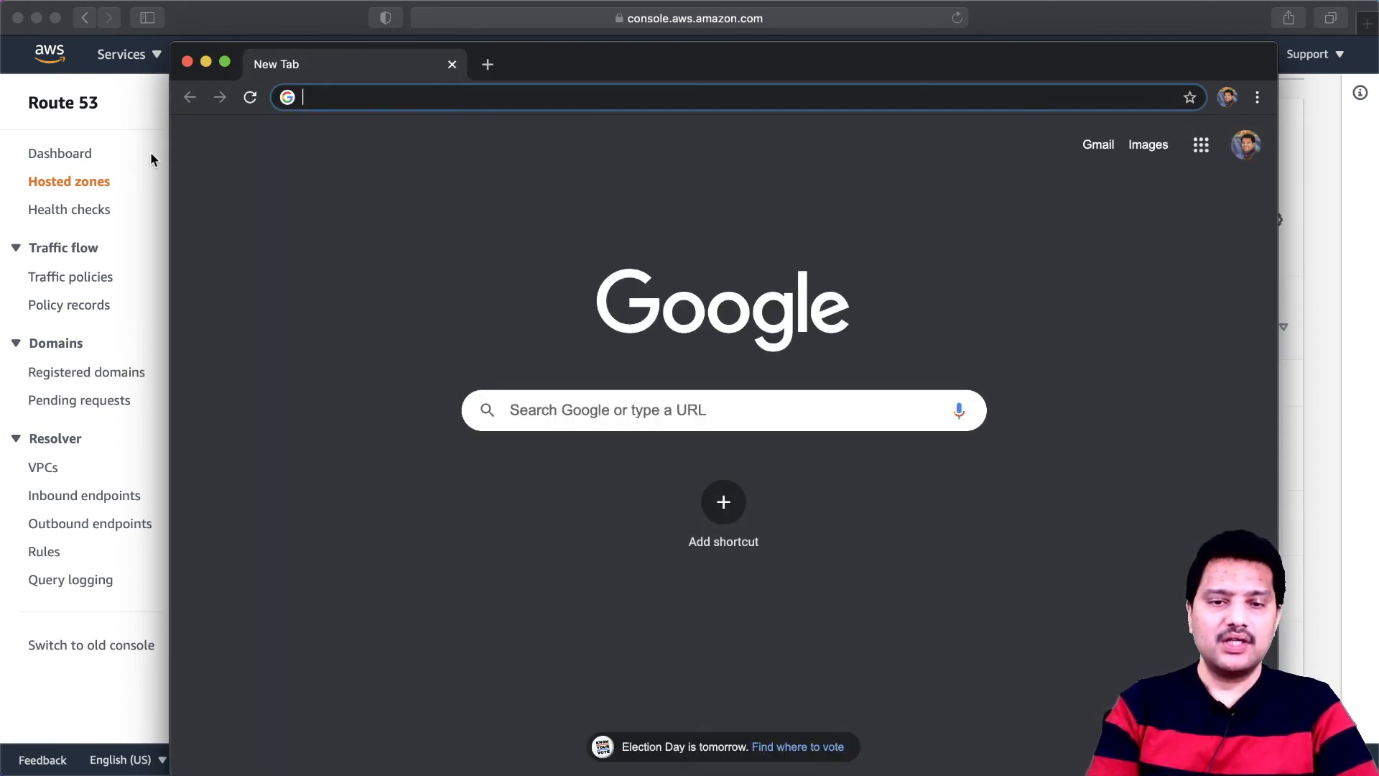
click(206, 62)
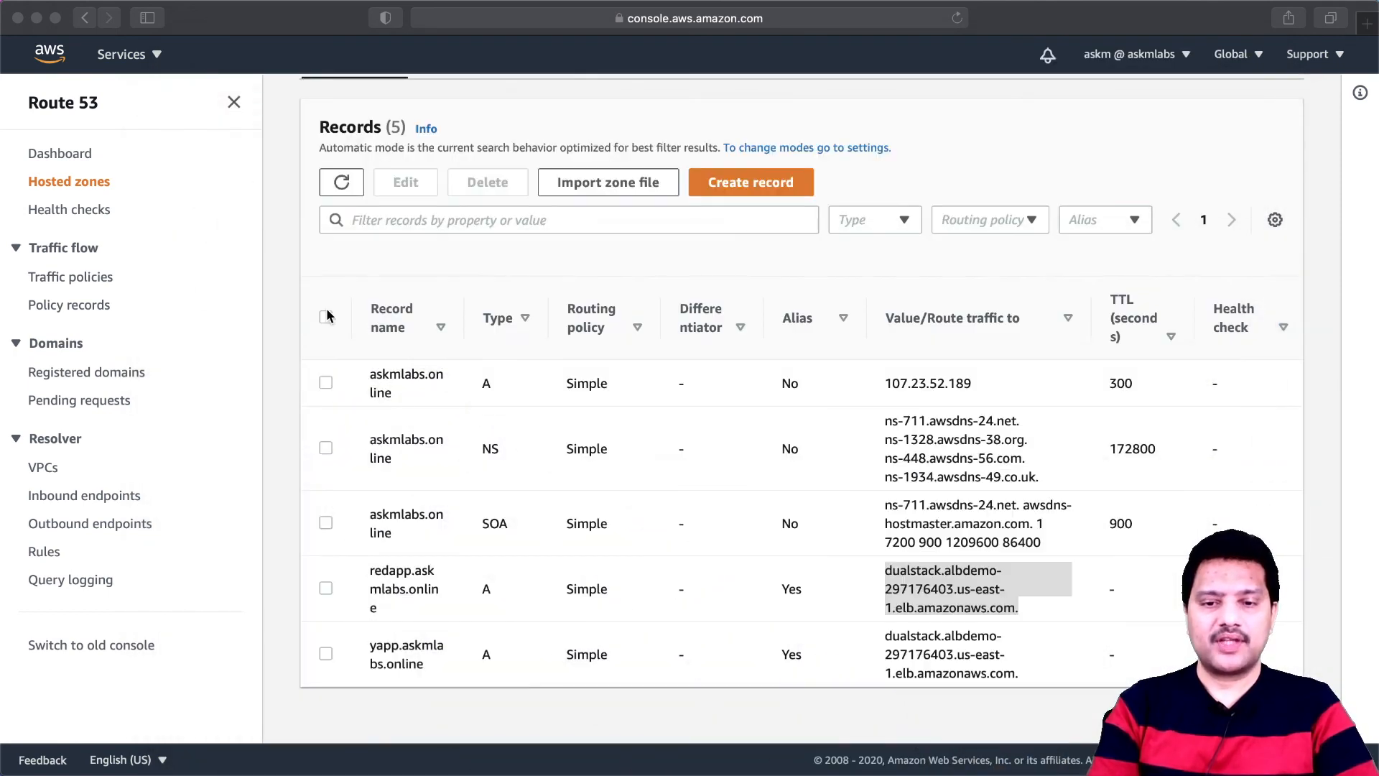
- Switch to the EC2 service and open its list of load balancers
scroll(290, 278, up, 3)
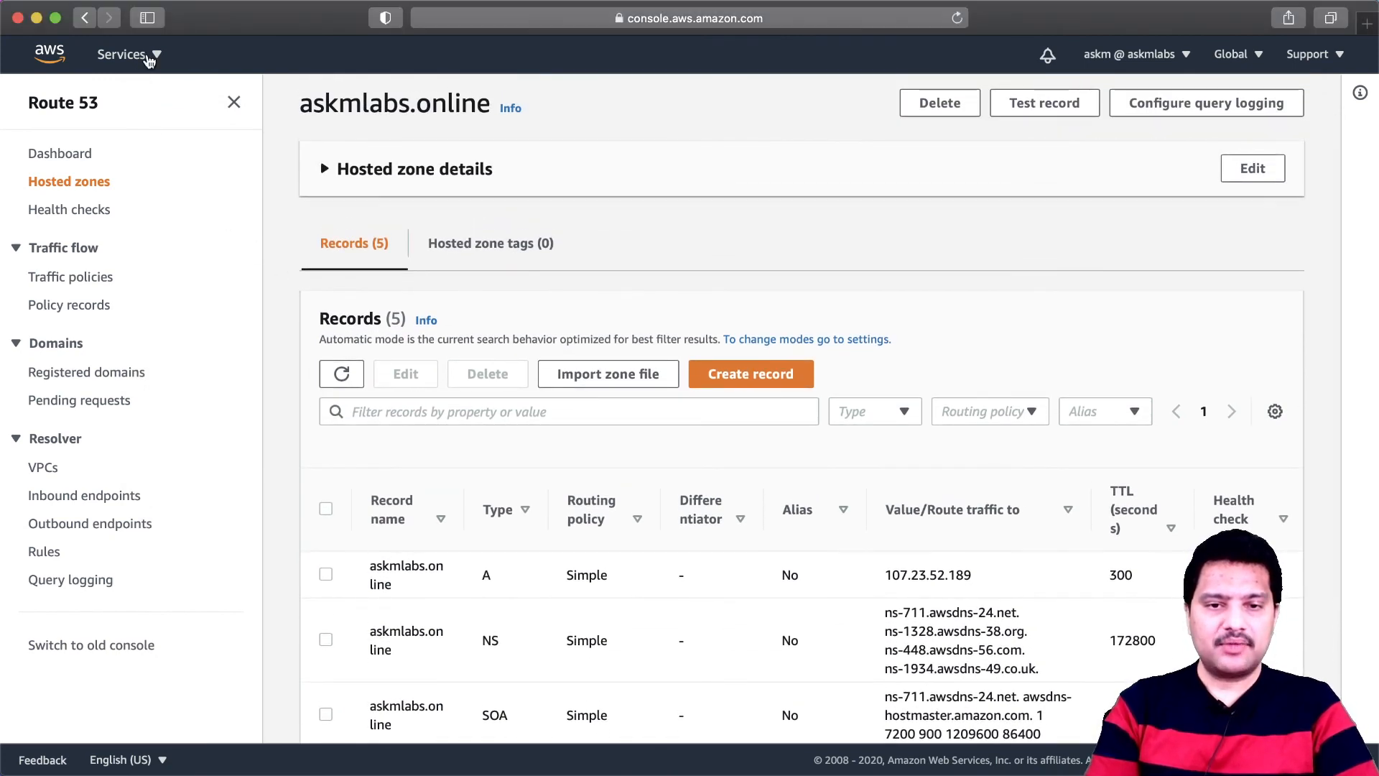
click(158, 61)
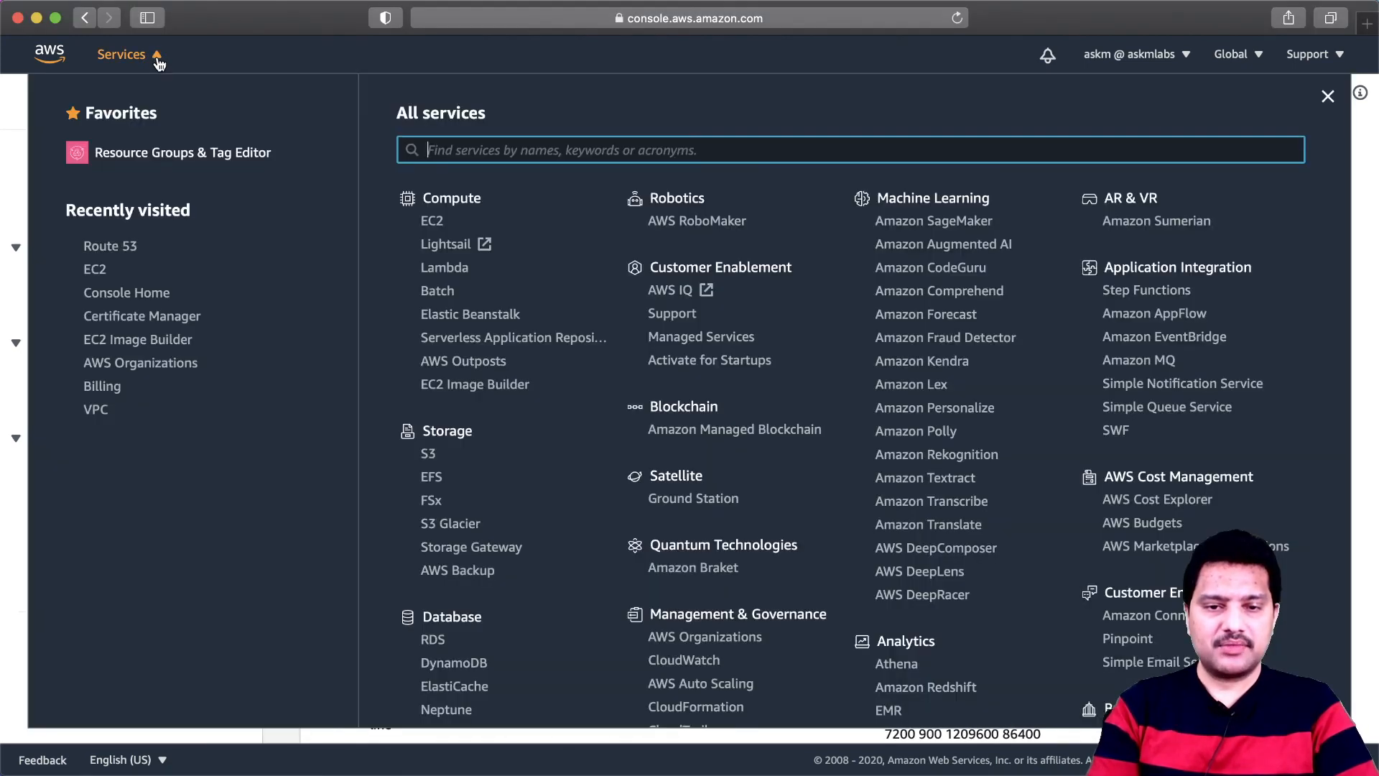
click(101, 269)
scroll(218, 562, down, 1)
scroll(149, 530, down, 10)
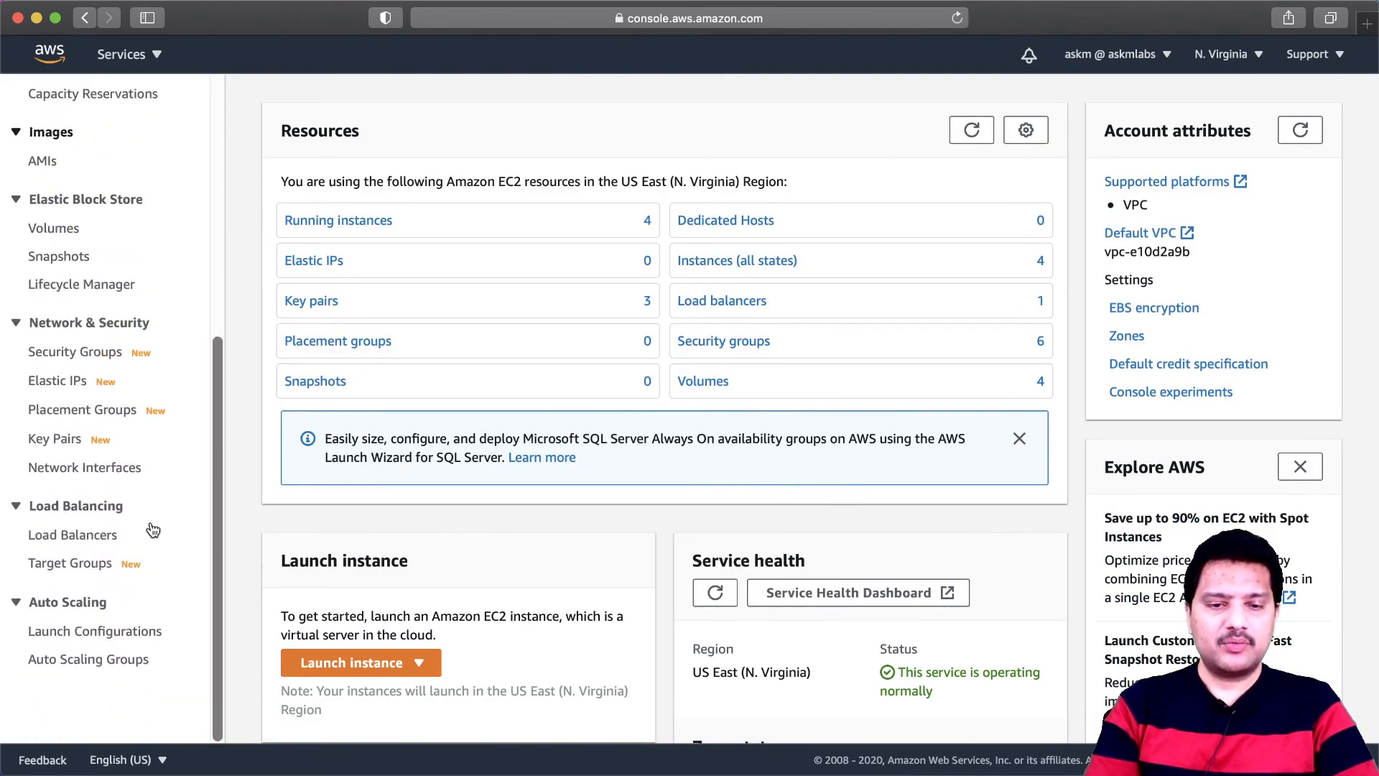
click(92, 541)
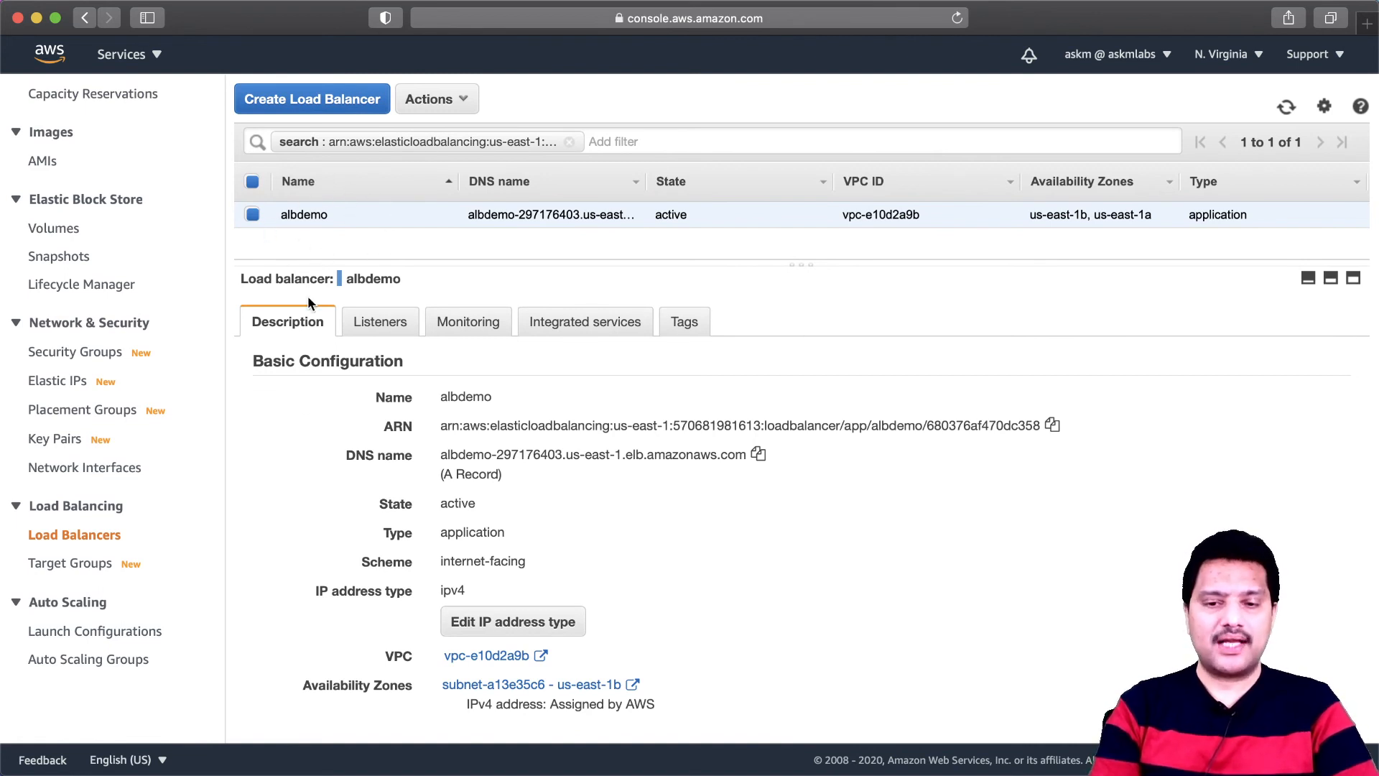
- Review the basic configuration of the albdemo load balancer and examine its existing HTTP listener's port
scroll(556, 503, down, 3)
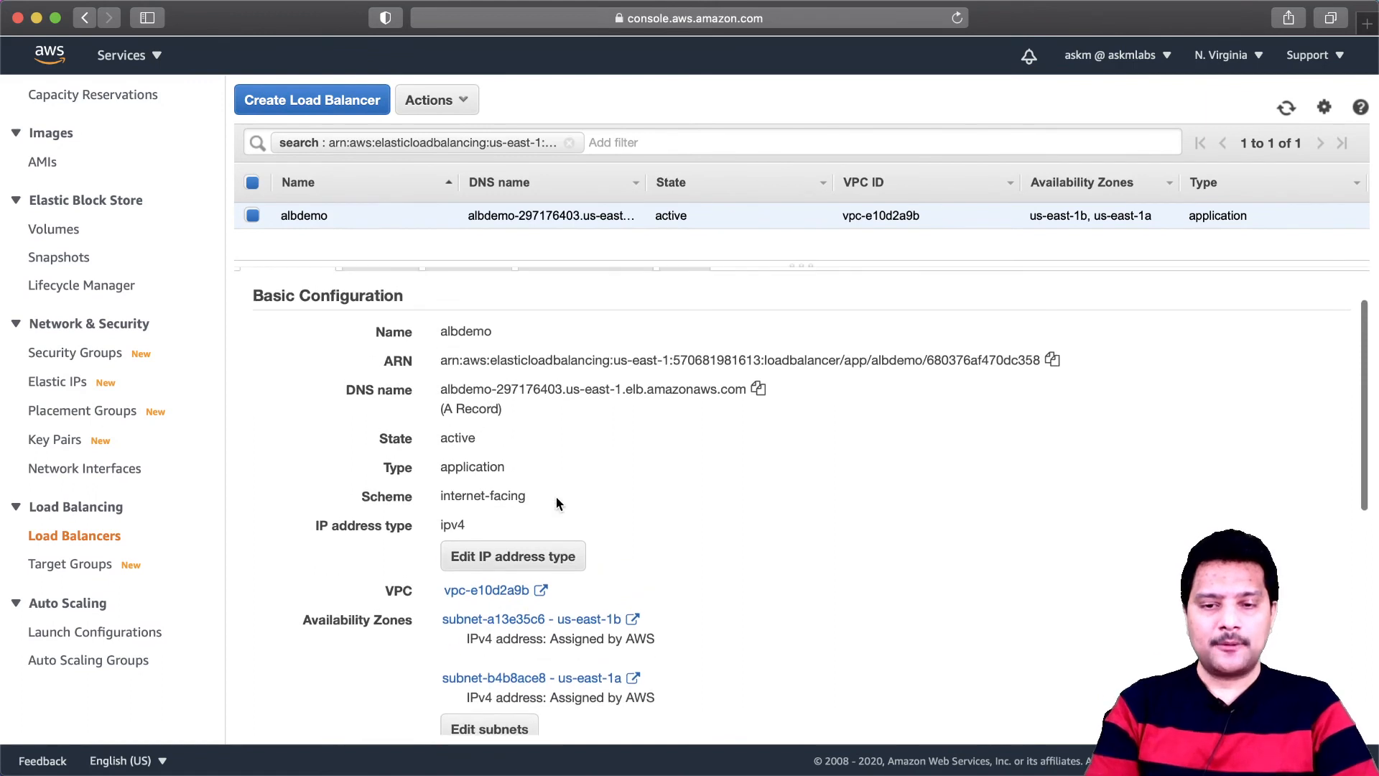
scroll(556, 497, up, 2)
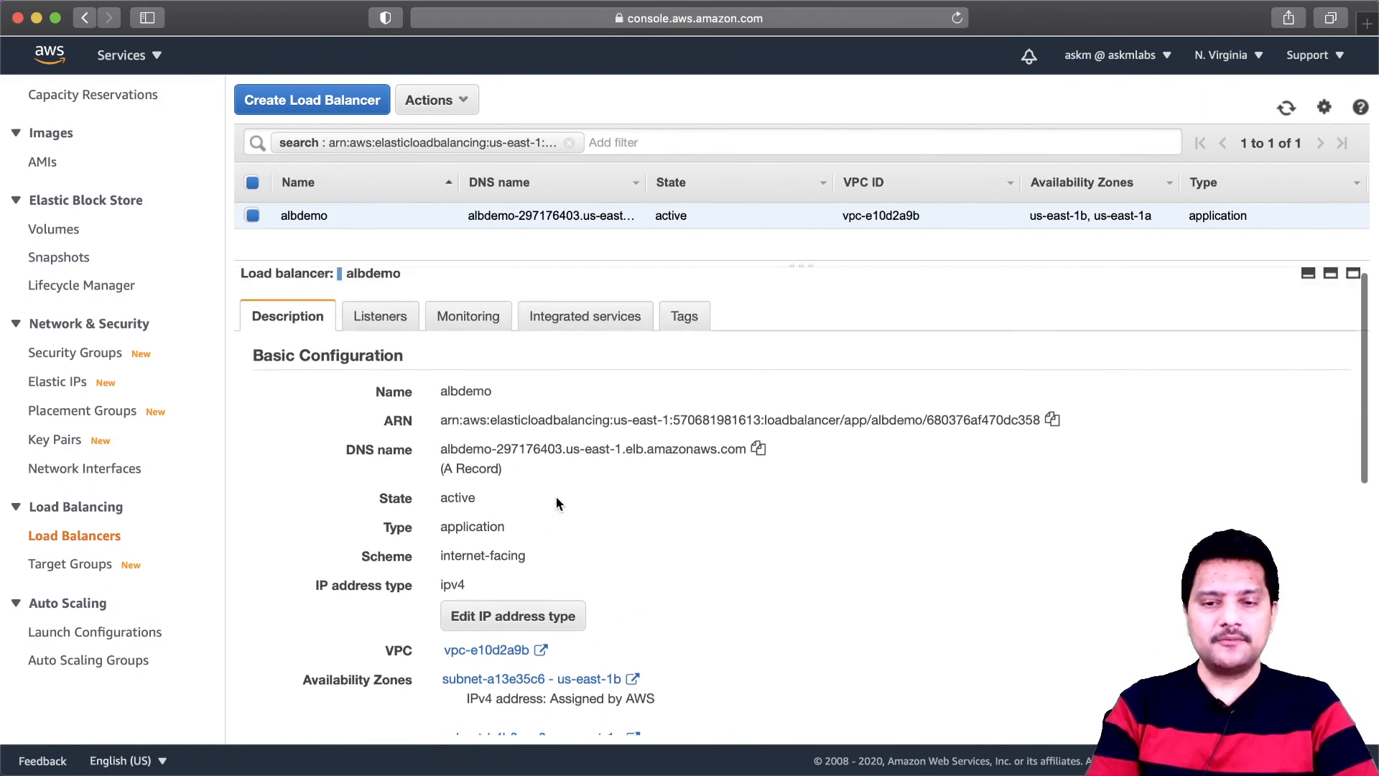
click(382, 330)
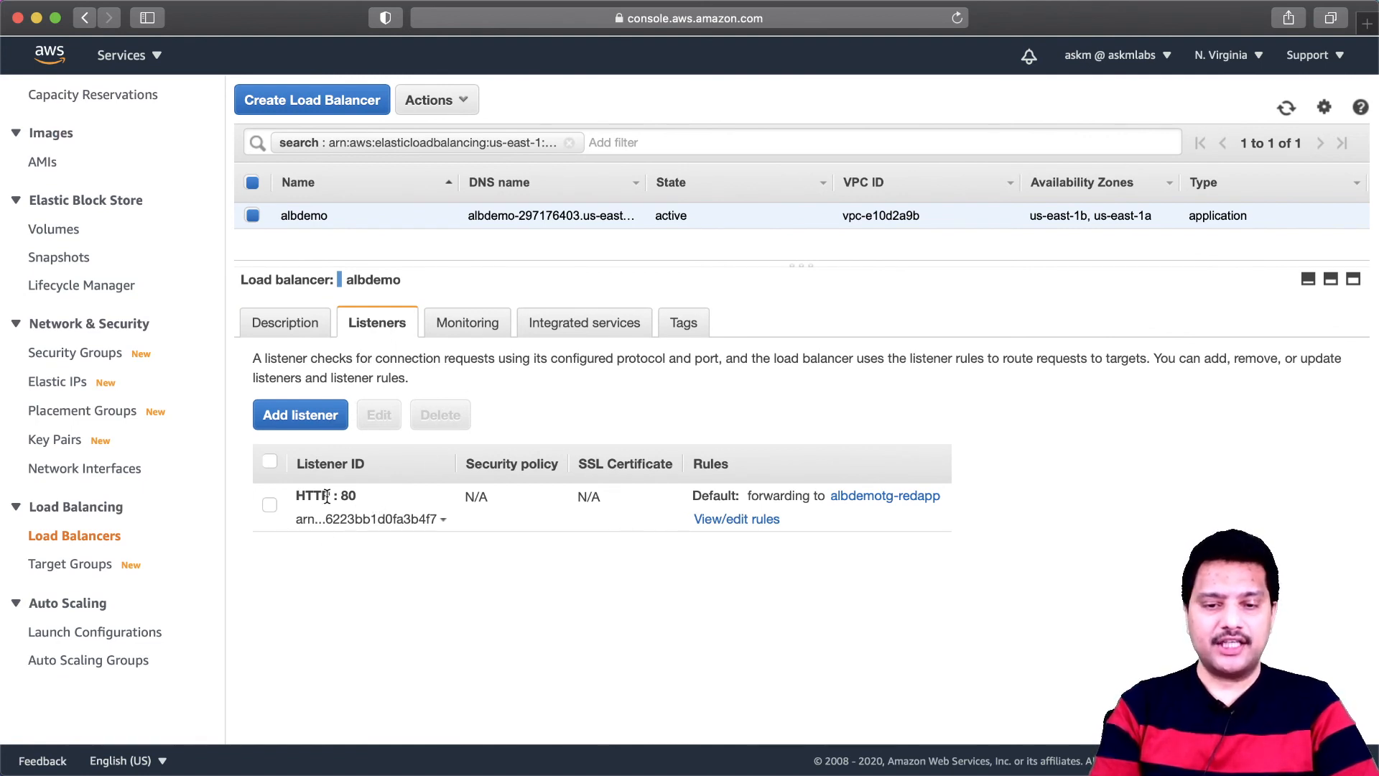
drag(344, 497, 360, 495)
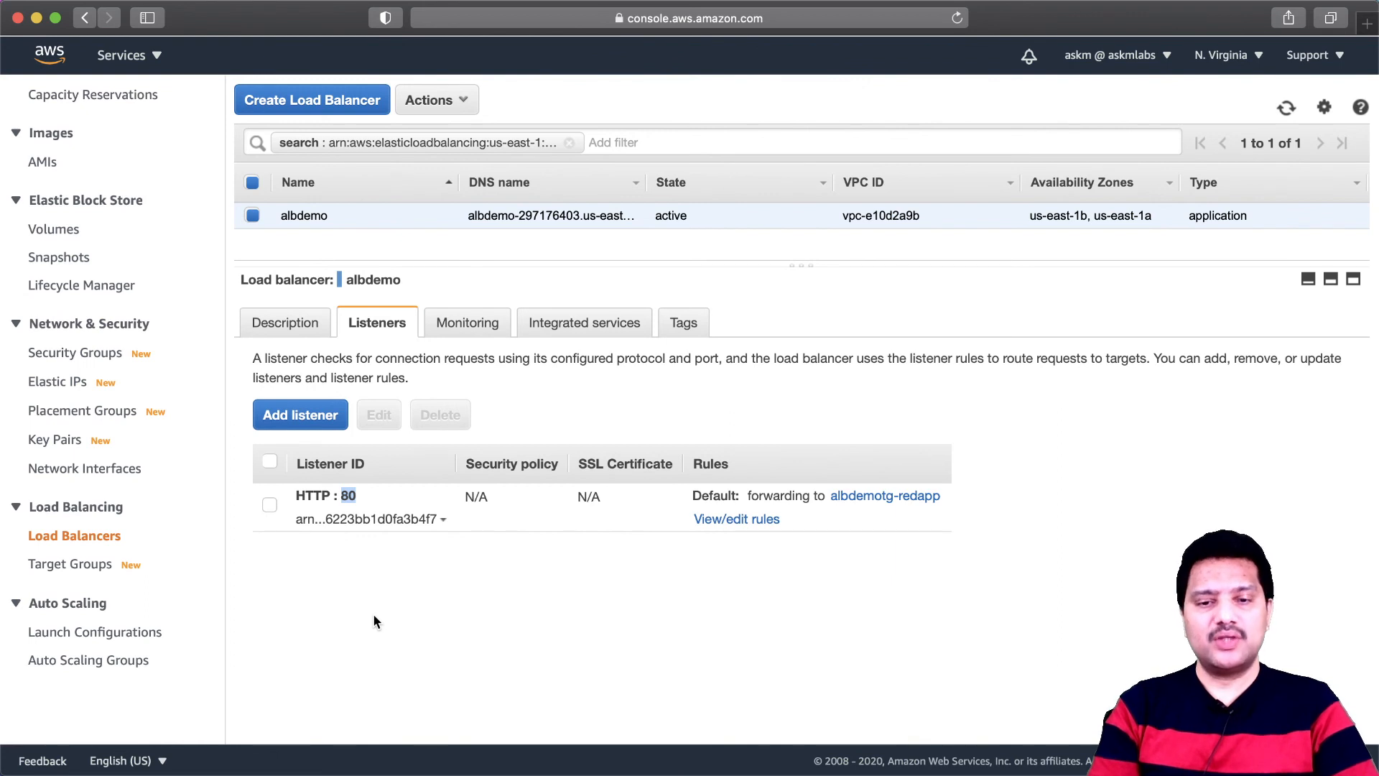
- Start adding a listener to the albdemo load balancer and set its protocol to HTTPS on port 443
click(302, 414)
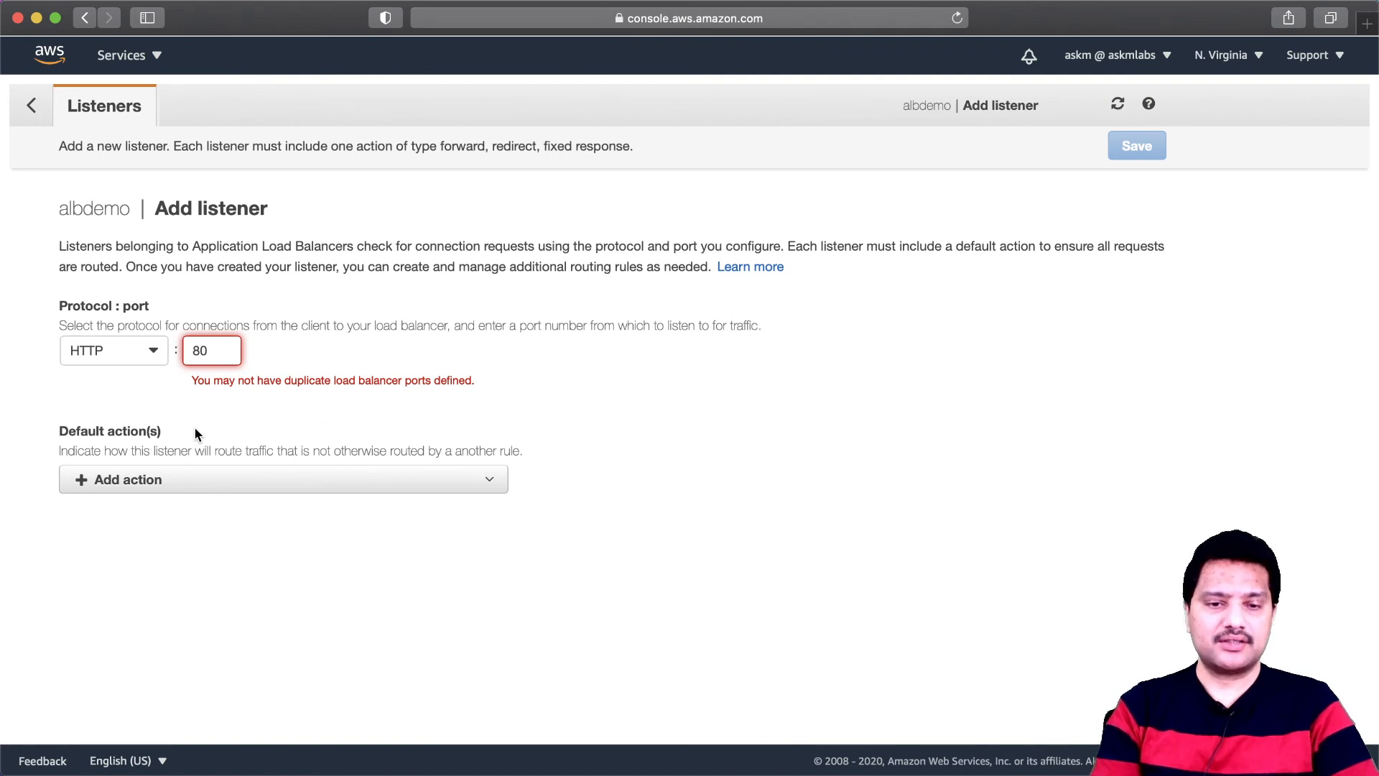
click(153, 354)
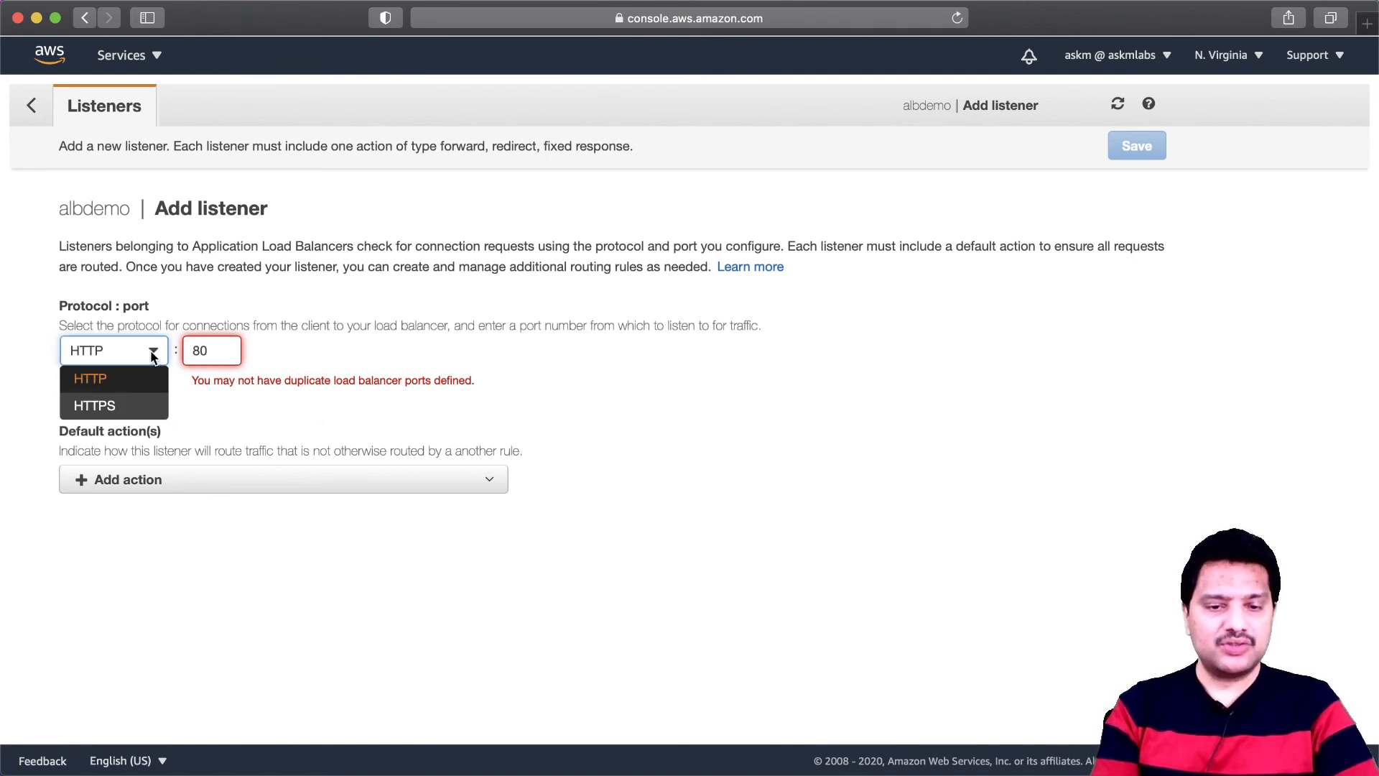
click(95, 407)
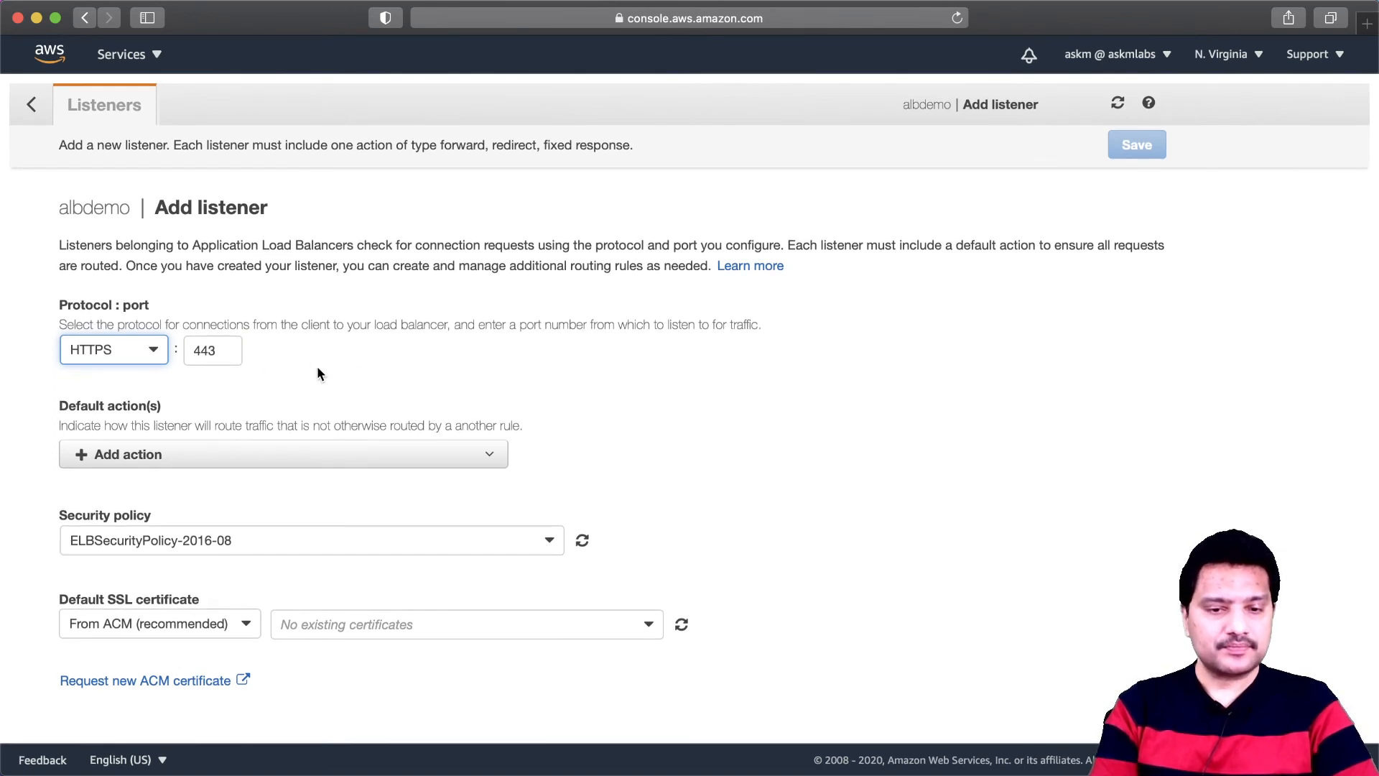
- Set the listener's default action to forward to the albdemotg-redapp target group with weight 1
click(145, 463)
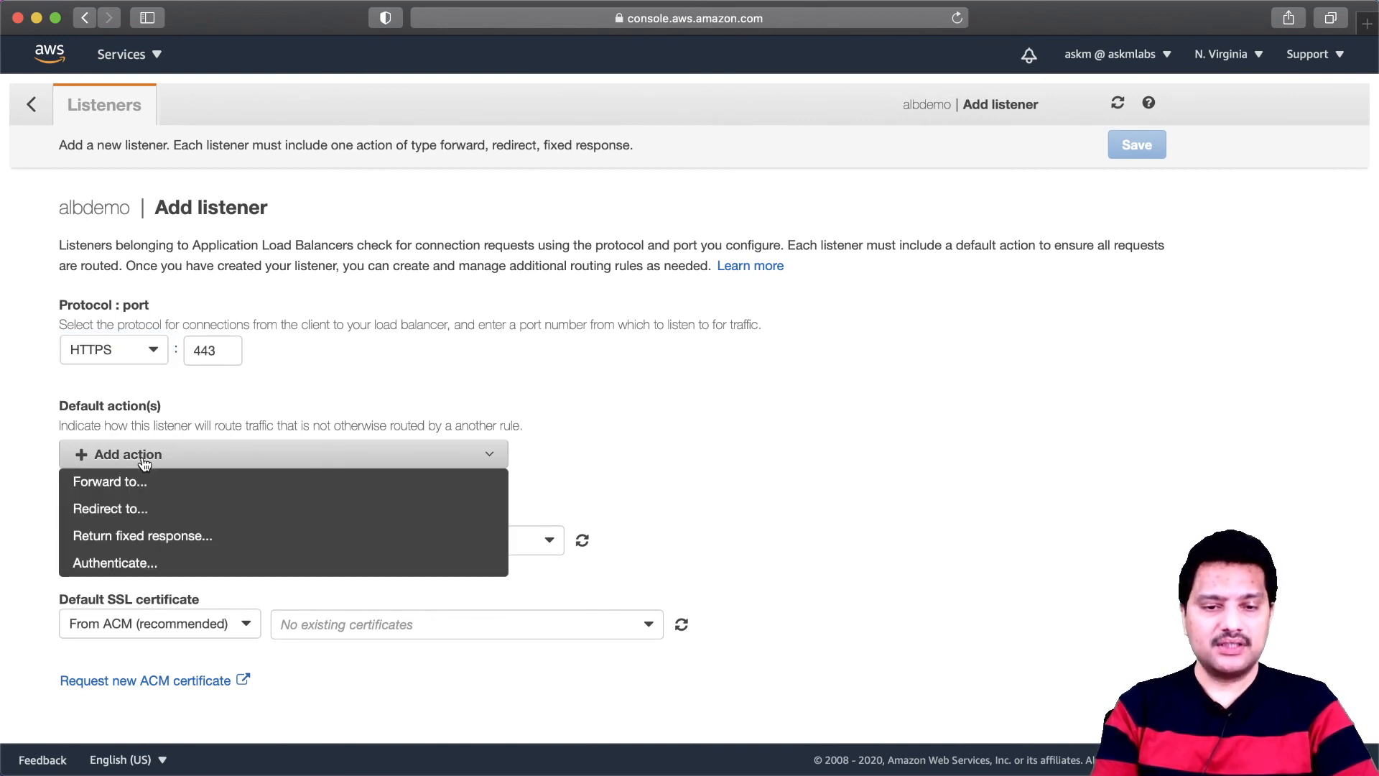
click(124, 487)
click(184, 519)
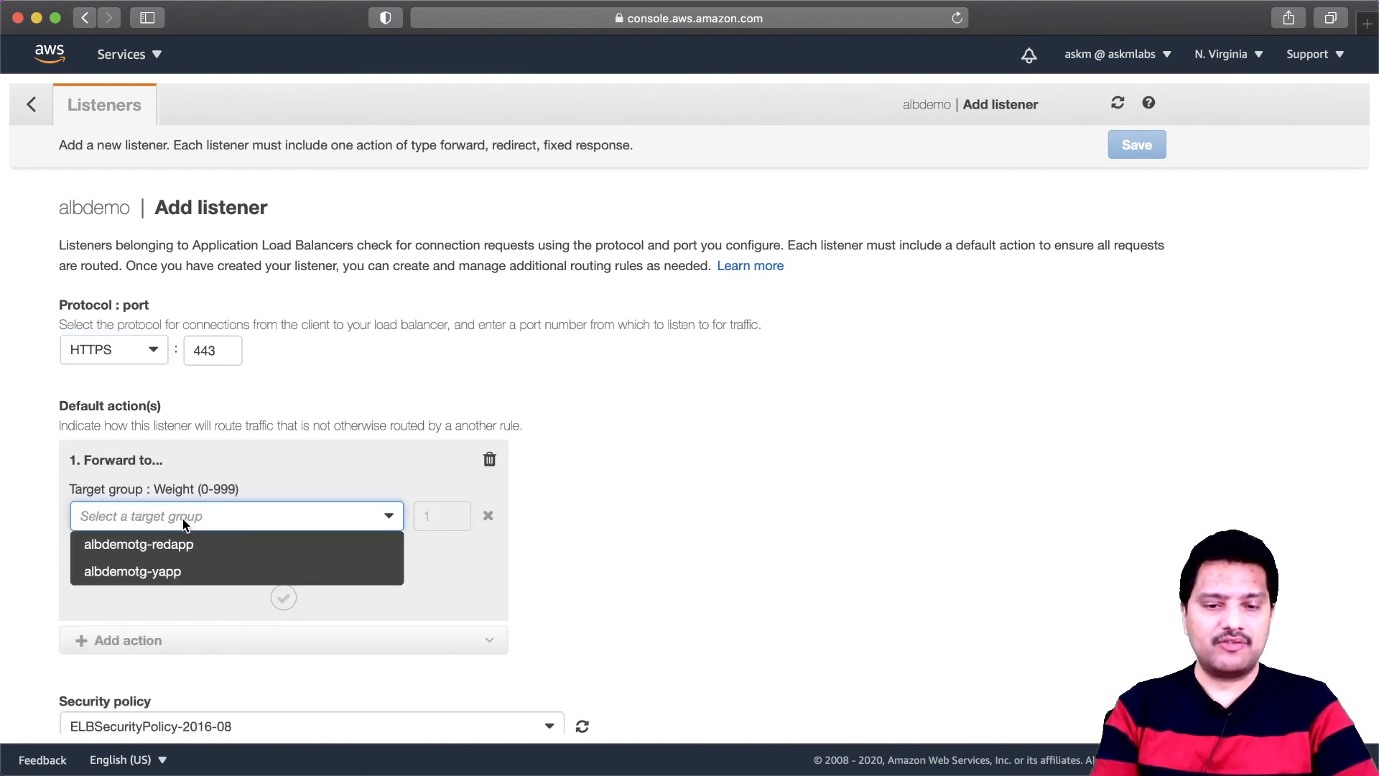
click(187, 550)
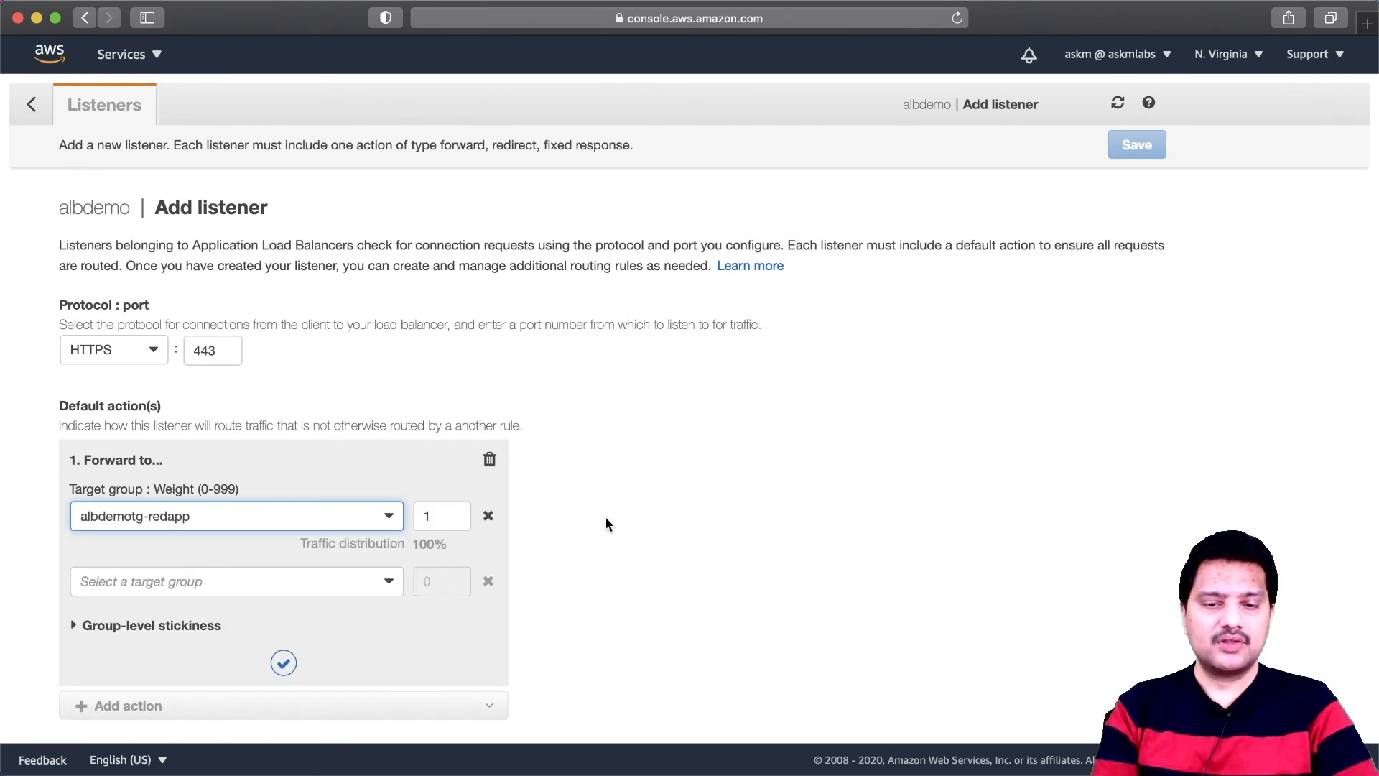
scroll(605, 515, down, 5)
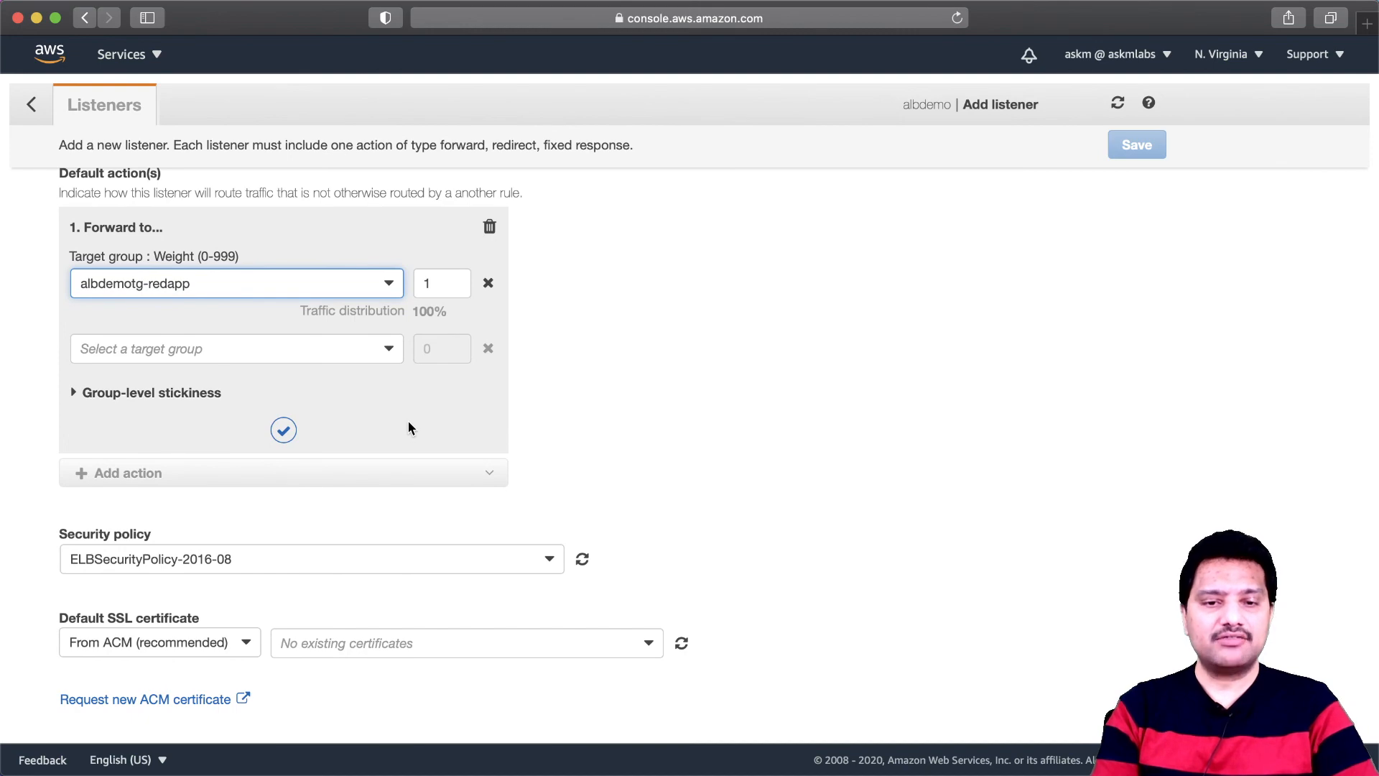
scroll(408, 421, up, 5)
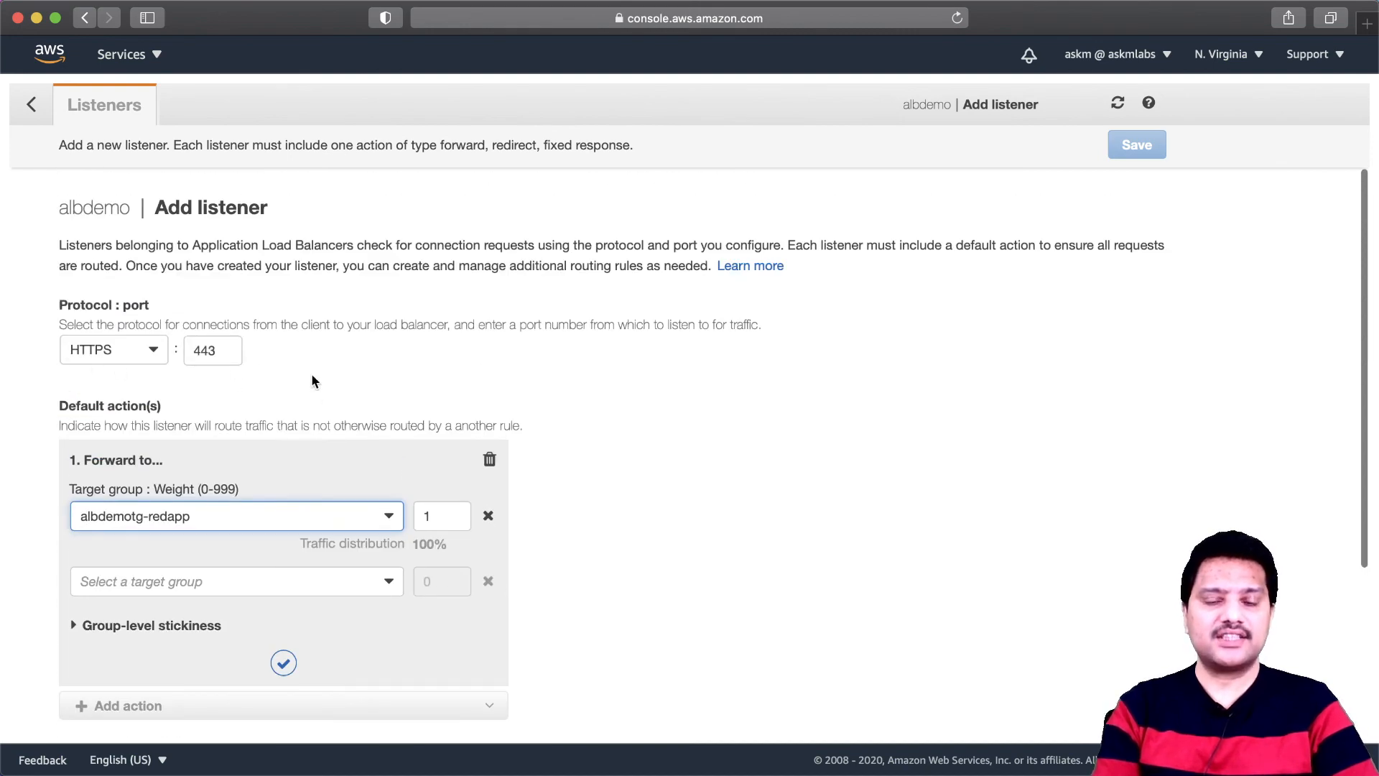
scroll(655, 451, down, 5)
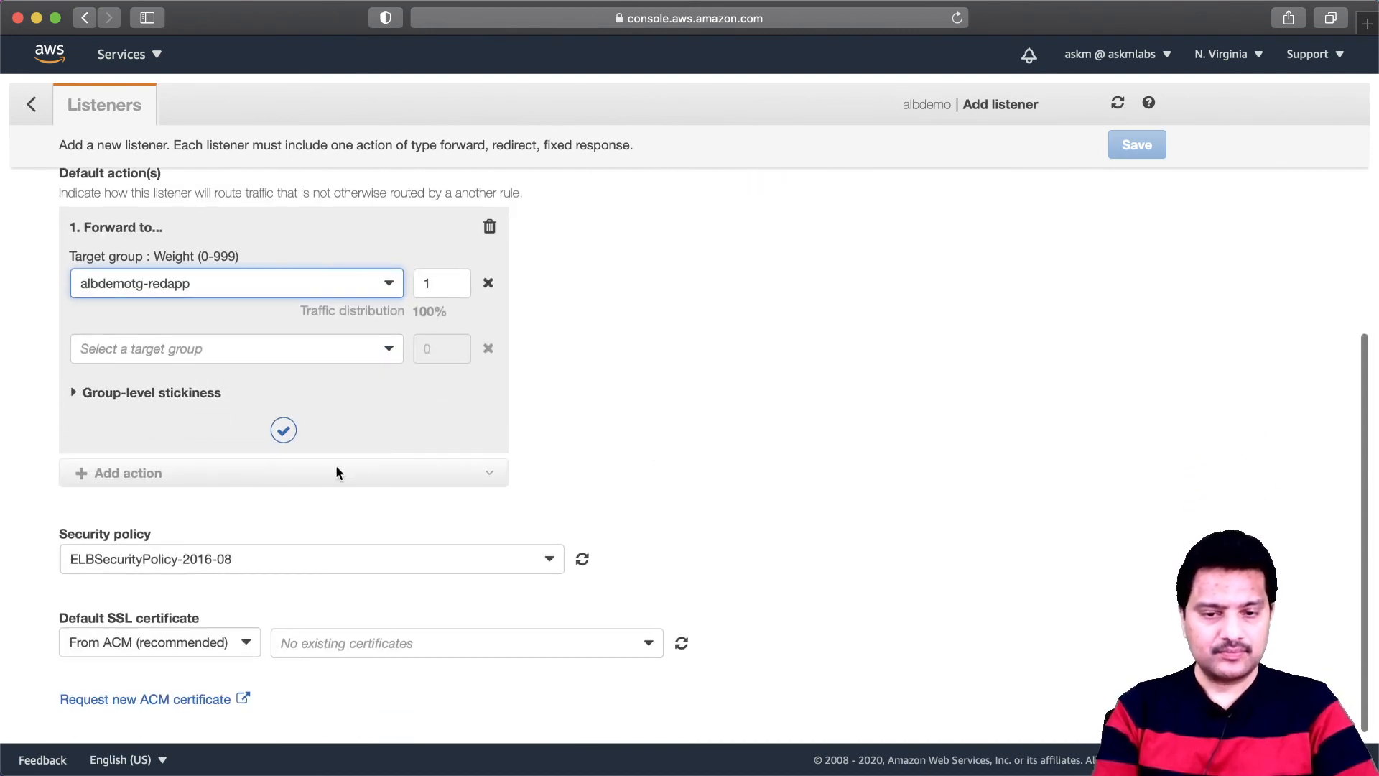
click(283, 431)
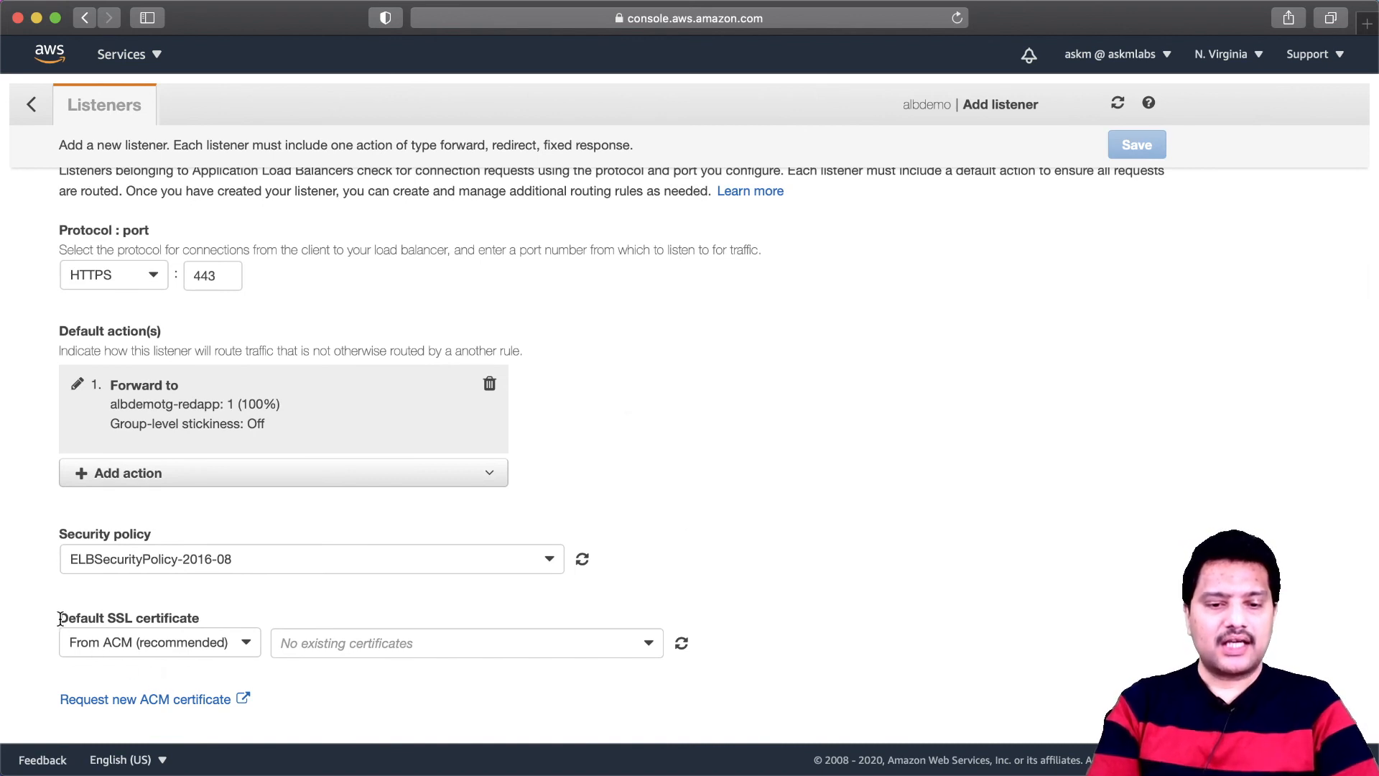
- Check the default SSL certificate choices from ACM for the listener and start requesting a new ACM certificate
drag(58, 619, 209, 616)
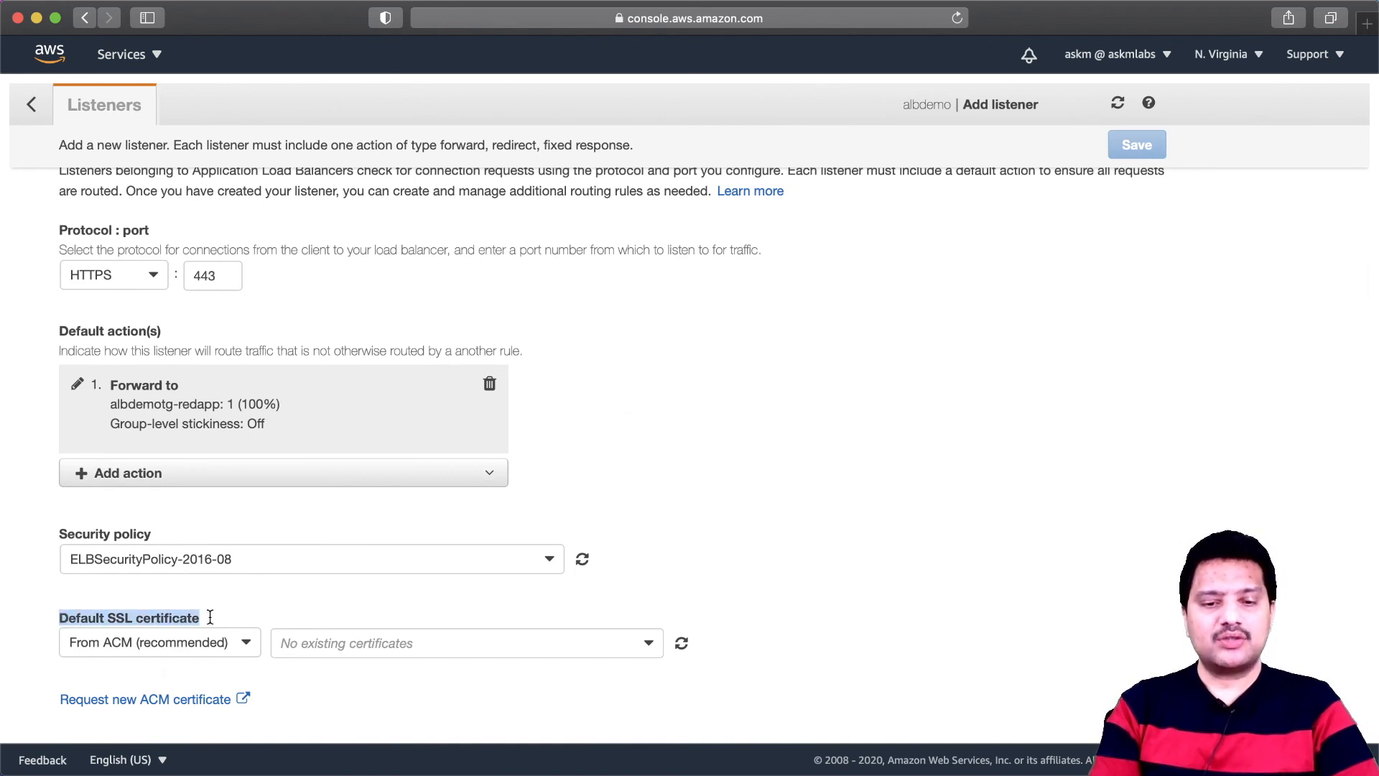
click(246, 619)
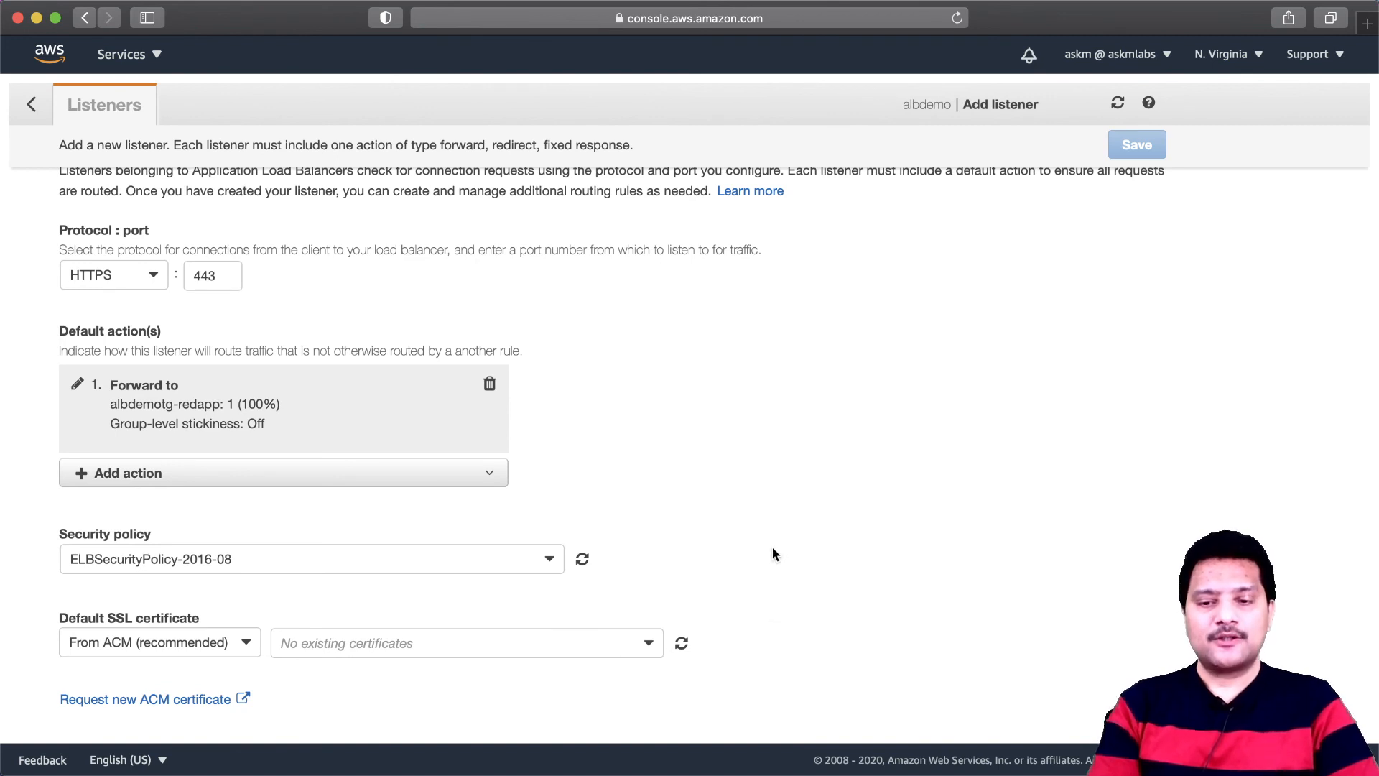
scroll(773, 547, up, 1)
scroll(772, 553, down, 1)
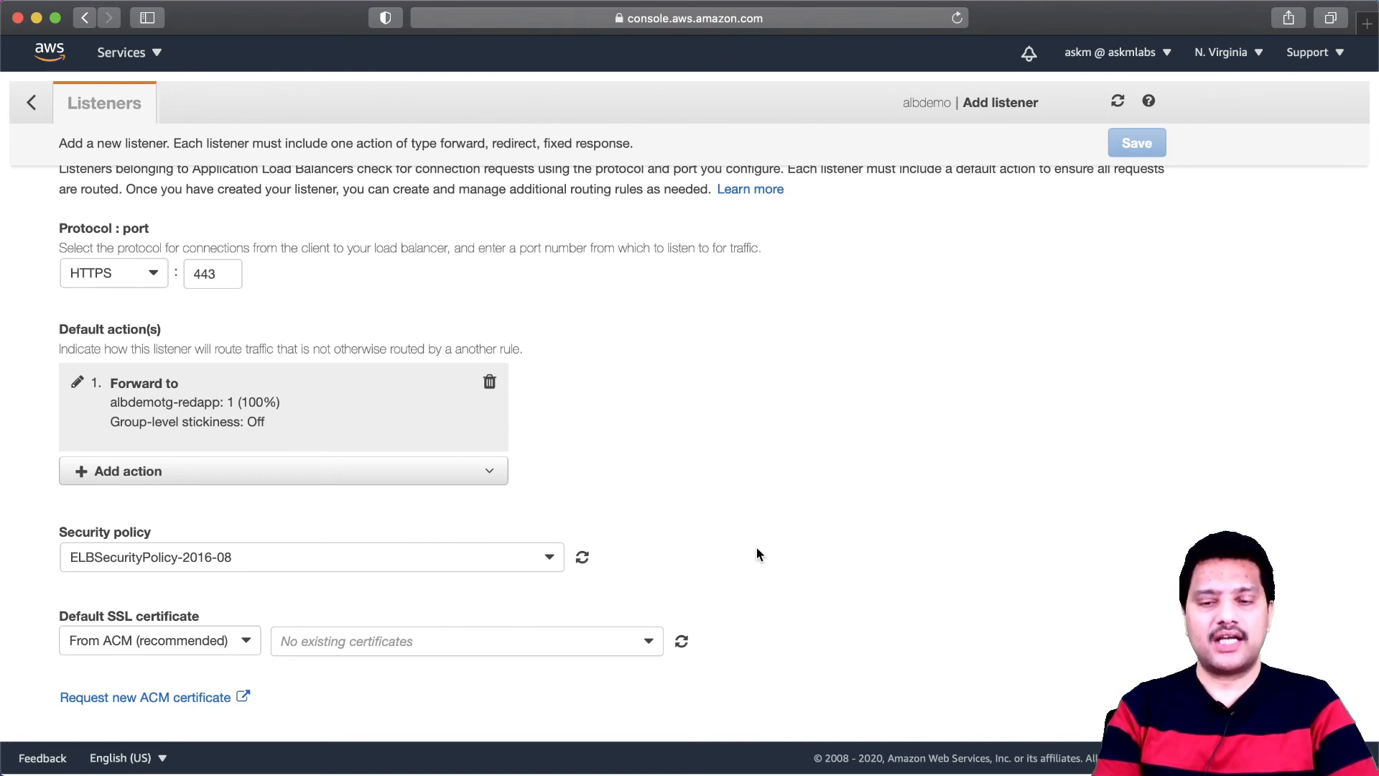
click(548, 649)
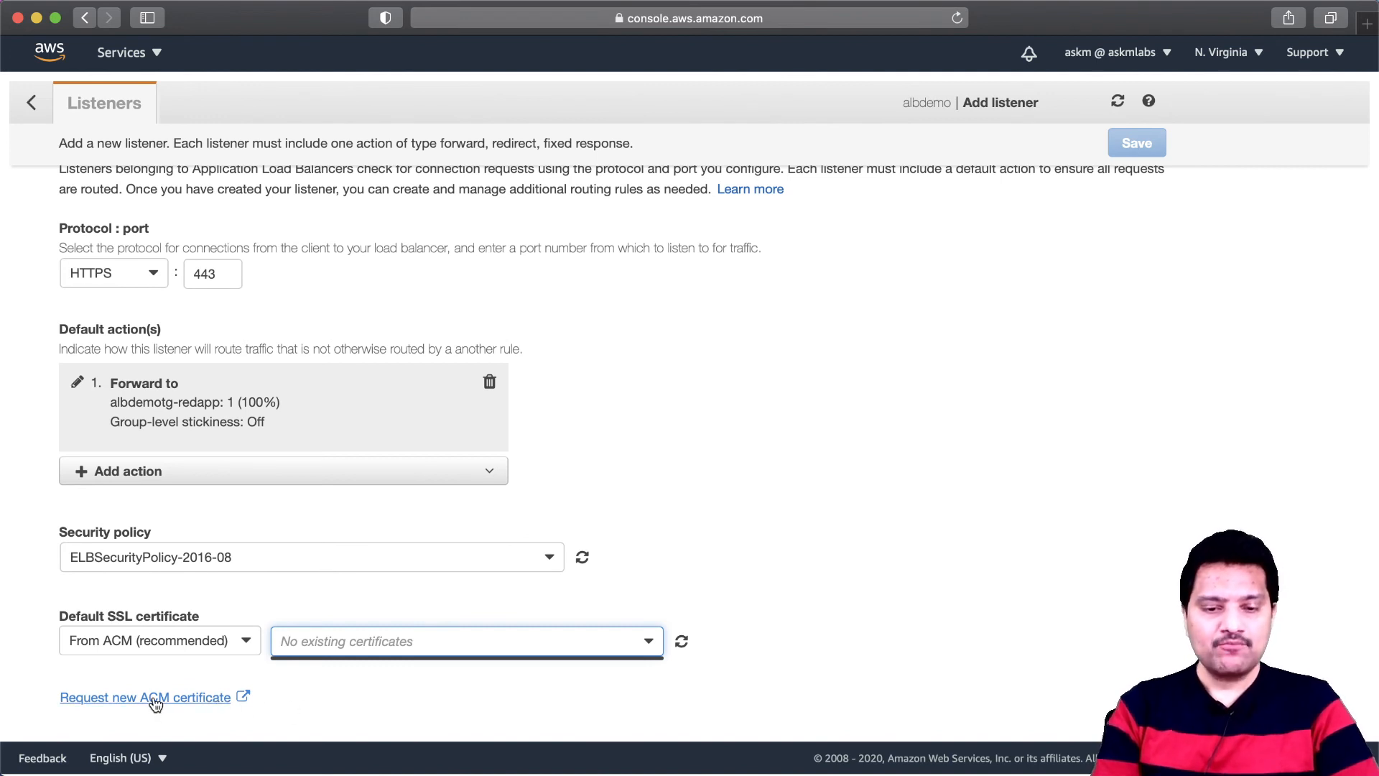
click(187, 698)
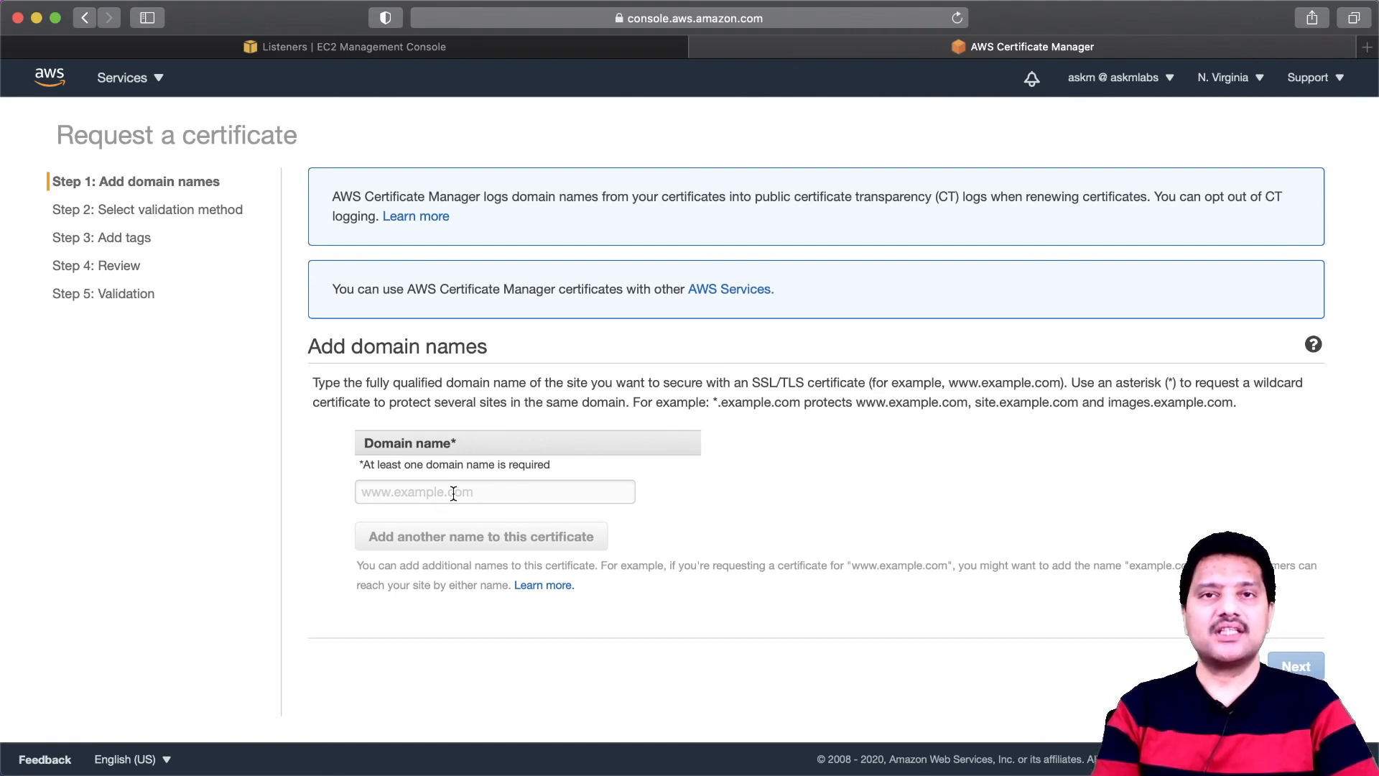
- Enter redapp.askmlabs.online as the certificate's domain name and continue to the validation method
click(414, 493)
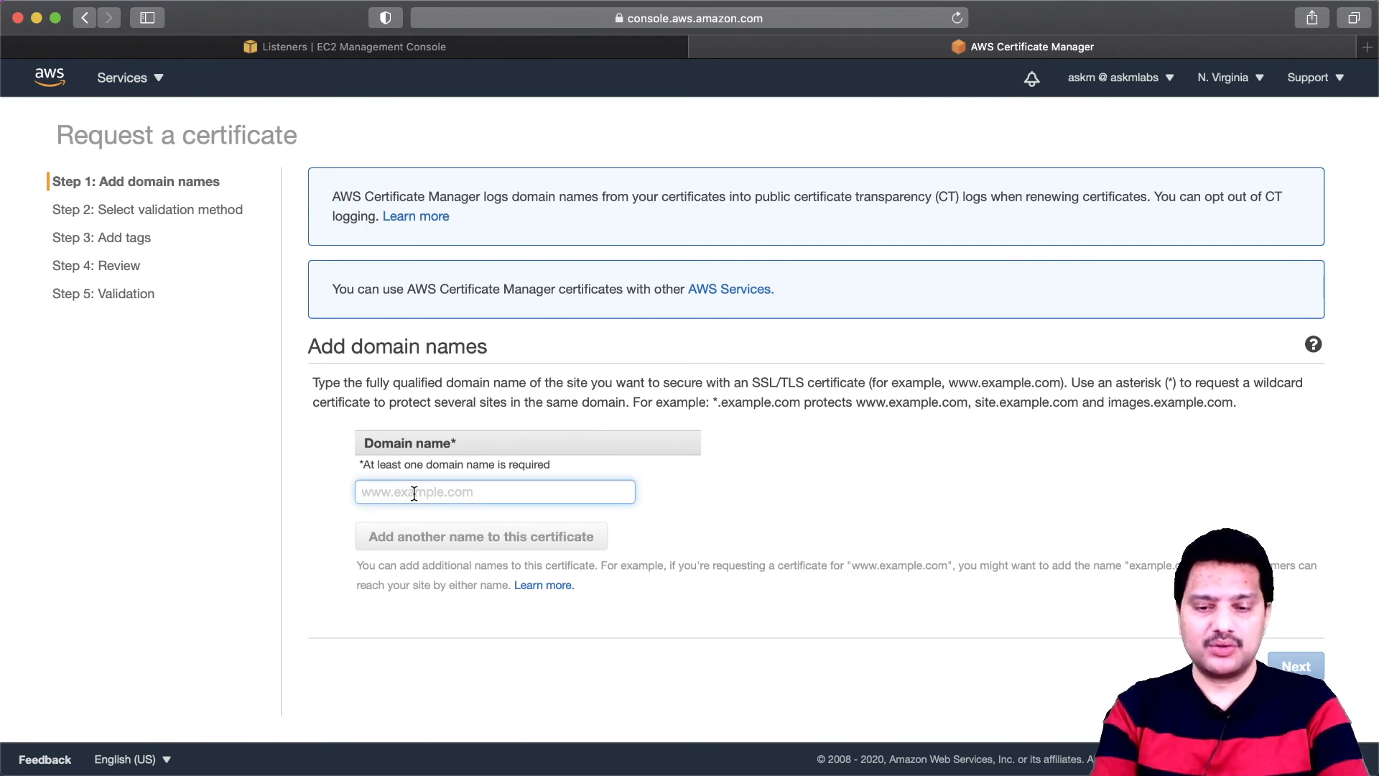
text(reda)
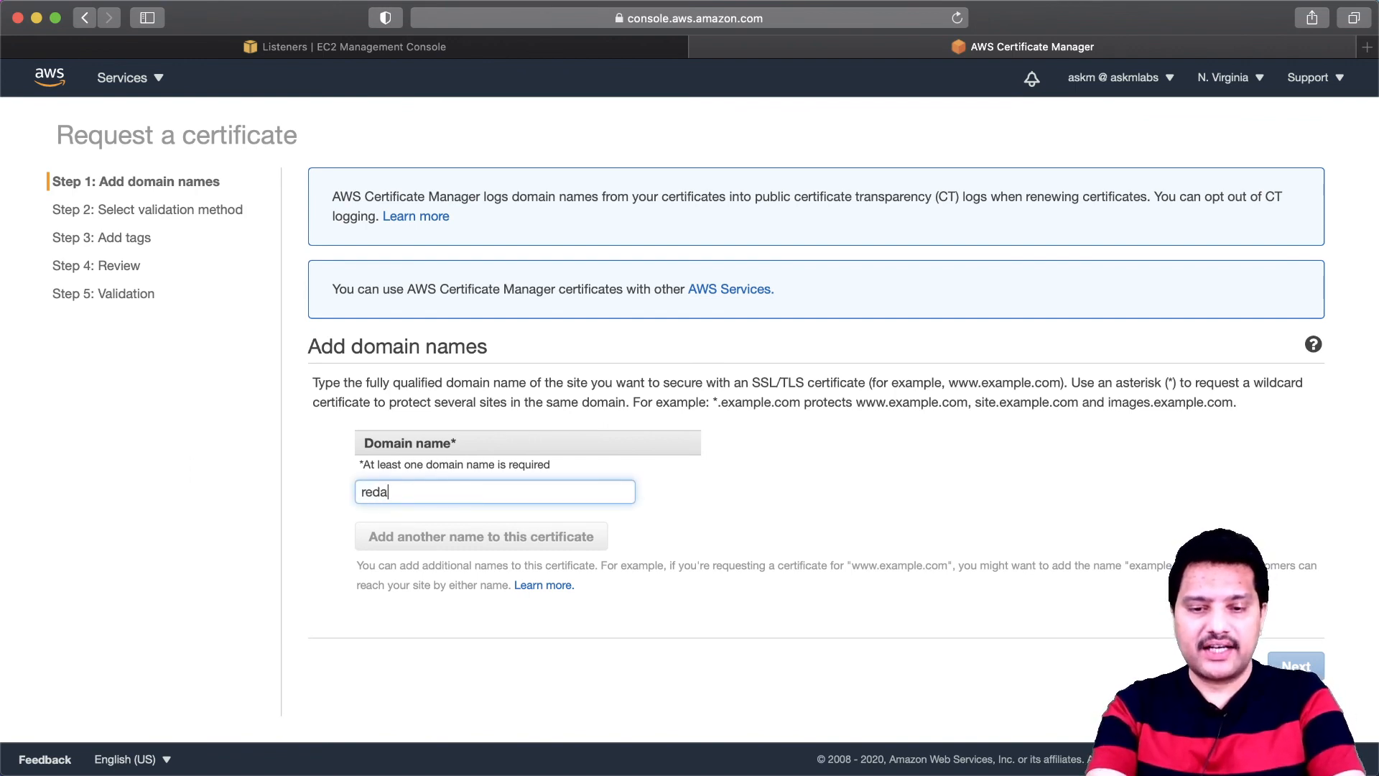
text(pp.askmla)
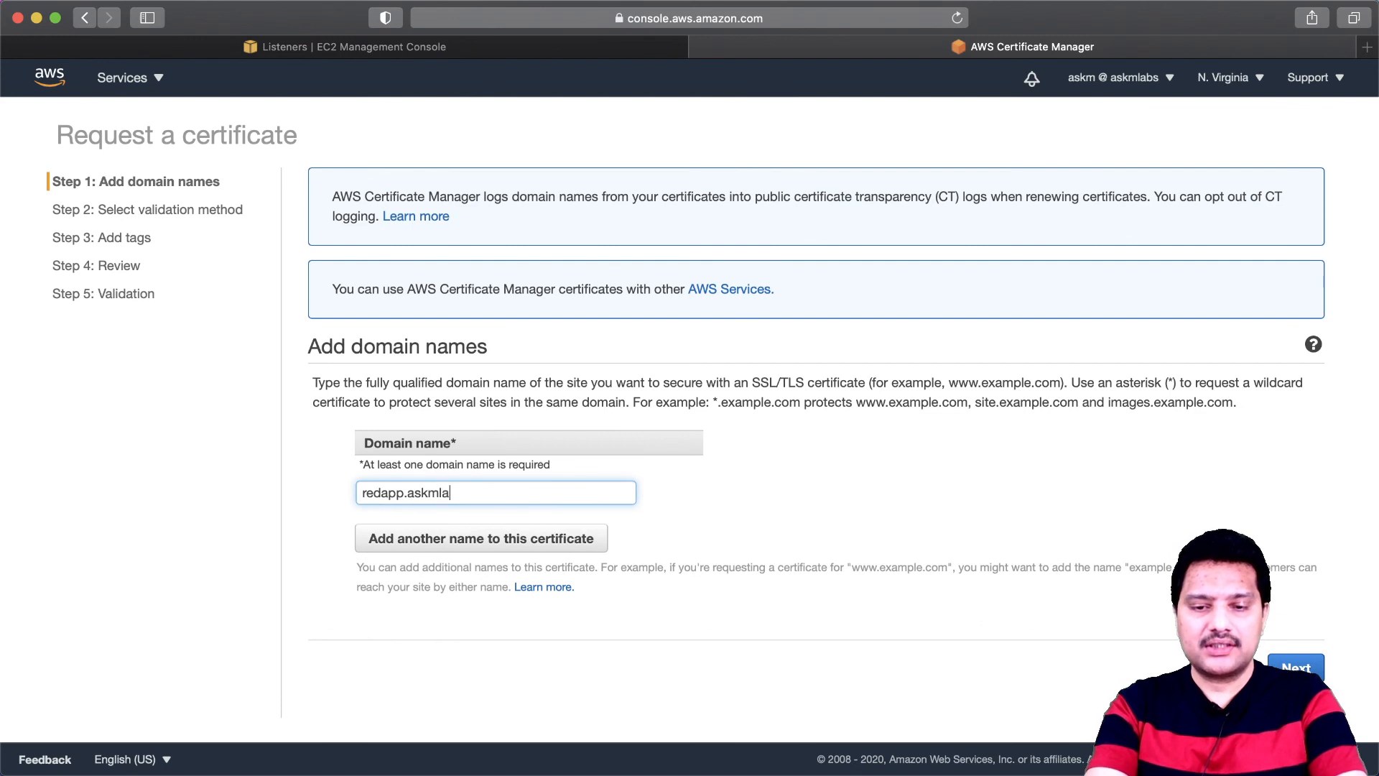
text(bs.online)
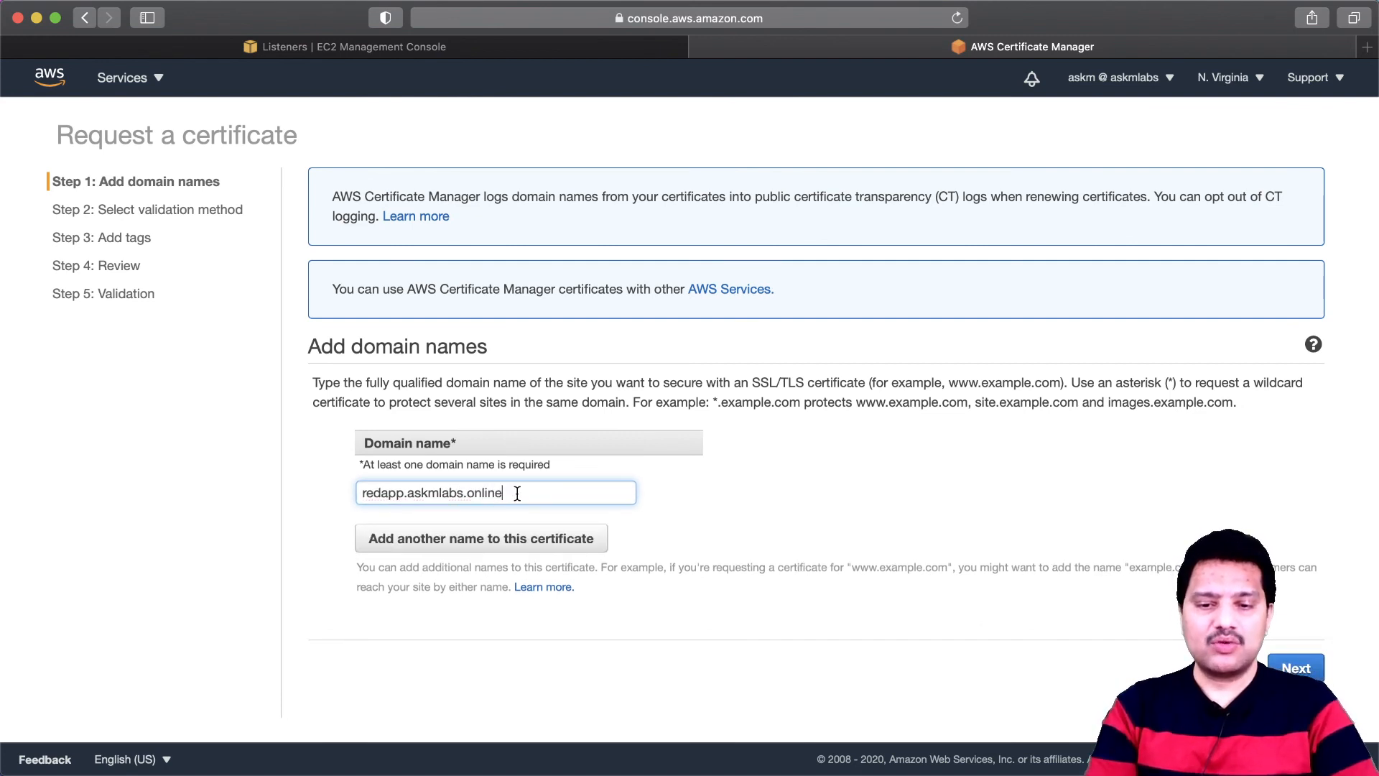
drag(513, 491, 345, 488)
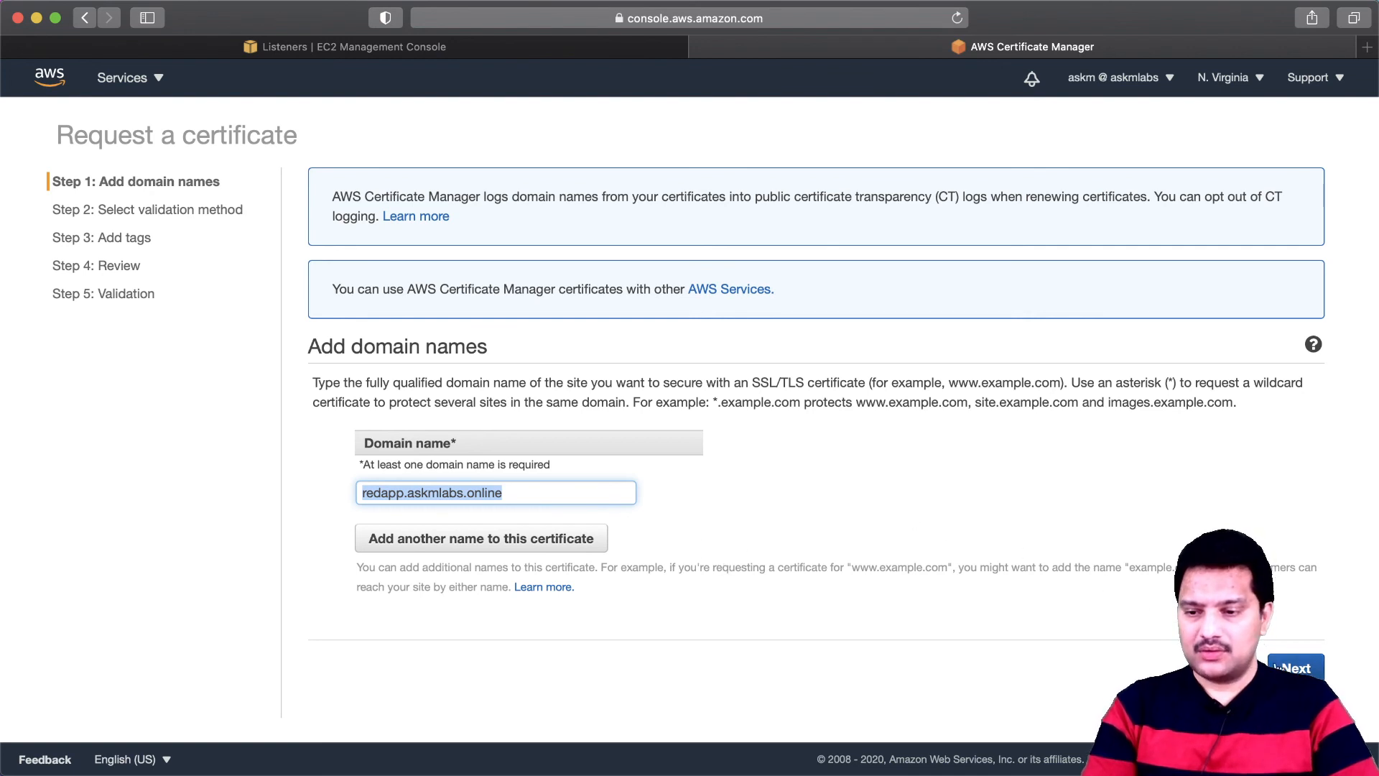
click(1297, 669)
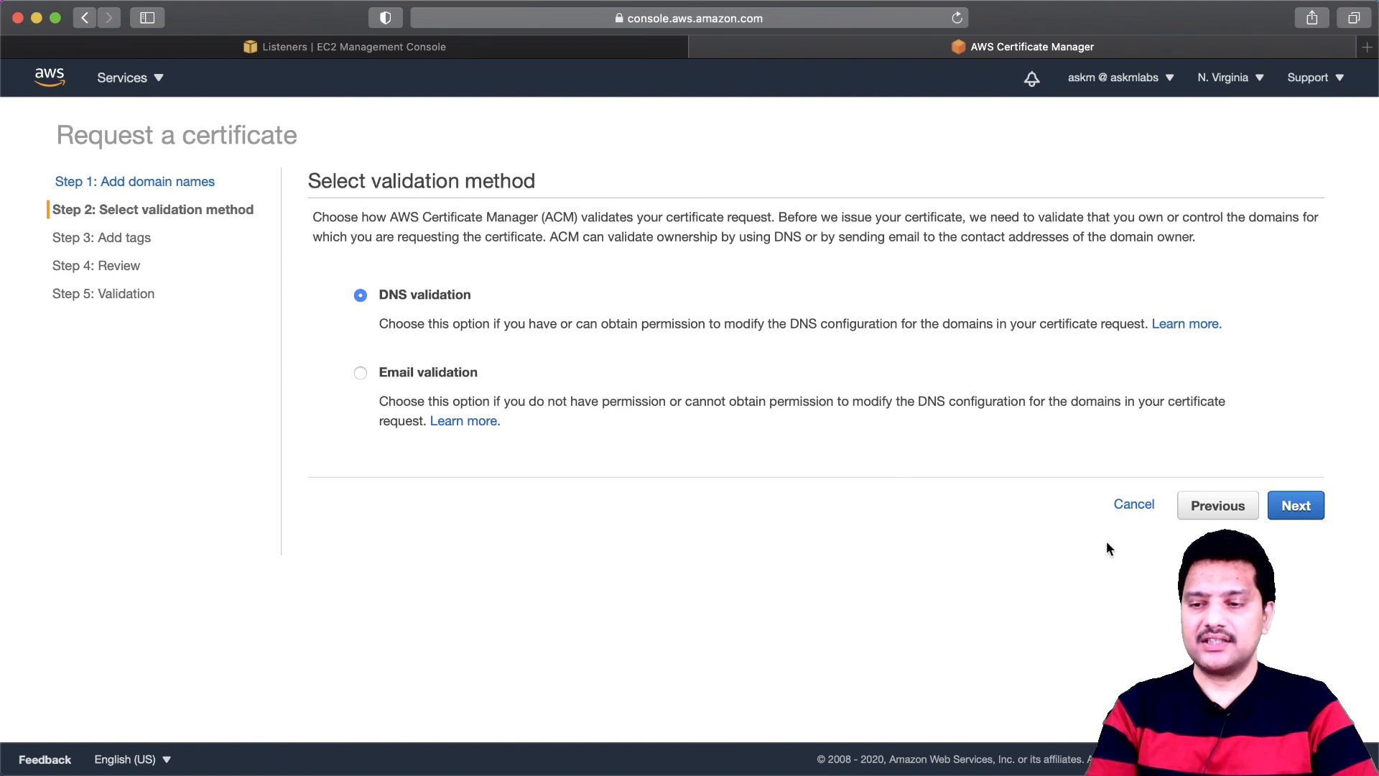
- Keep DNS validation, leave the tags empty, and confirm the certificate request
click(1296, 508)
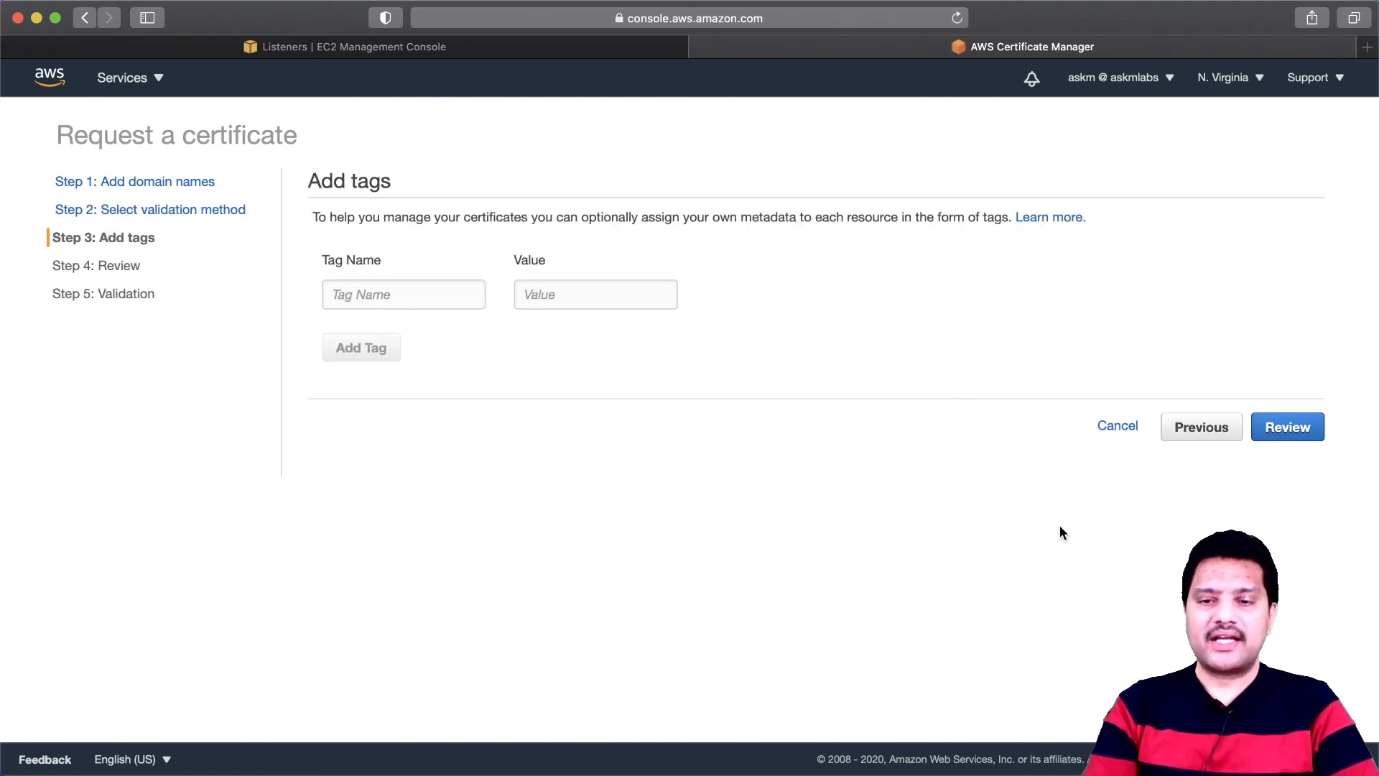
click(1289, 429)
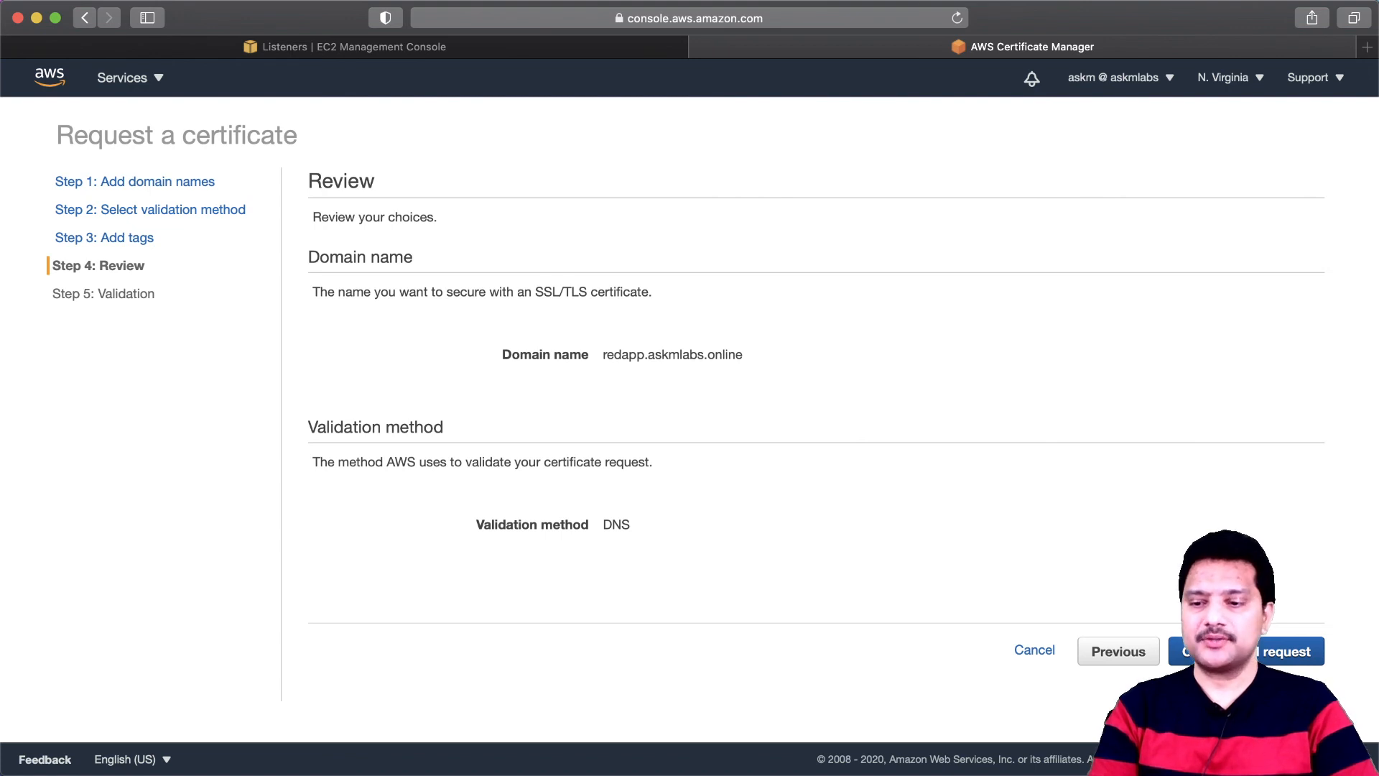
click(1221, 651)
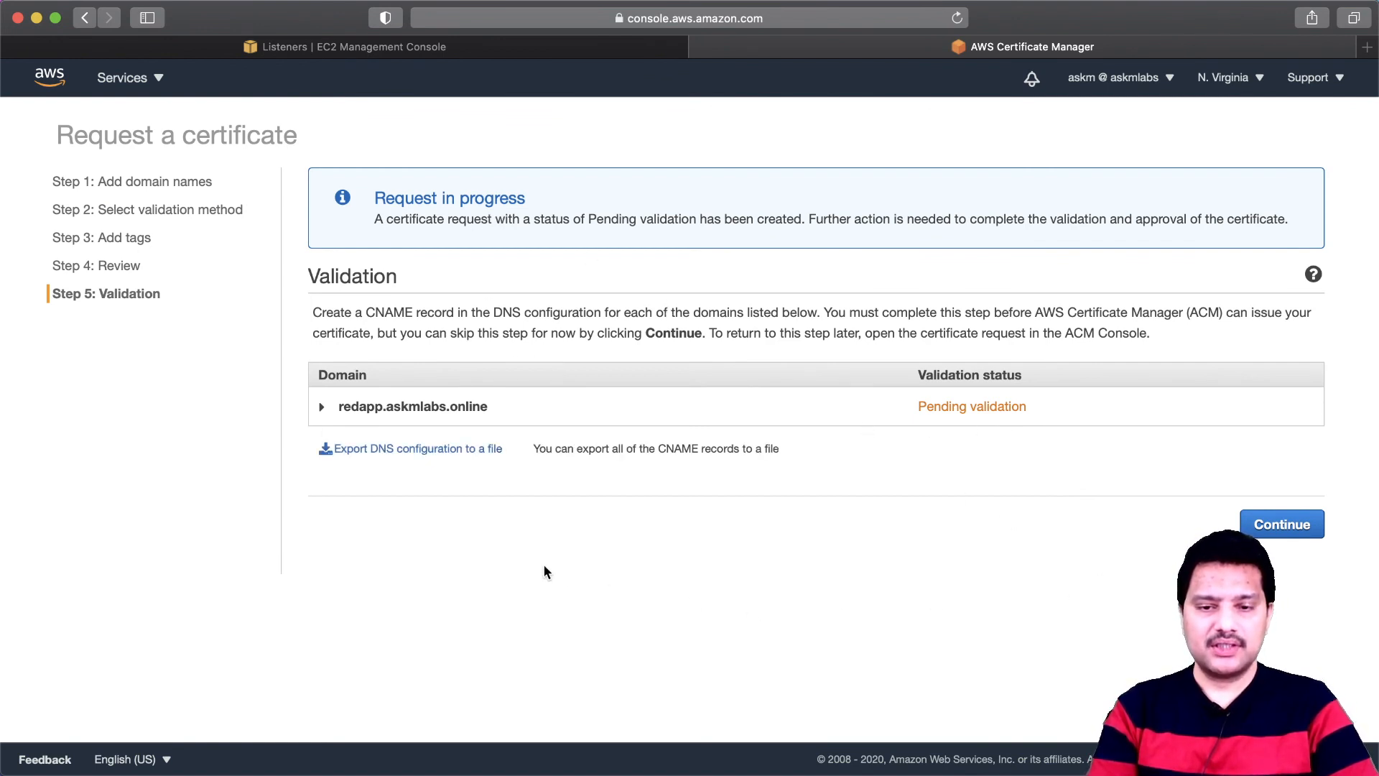
- Expand the redapp.askmlabs.online validation entry and examine the CNAME record required for DNS validation
click(323, 408)
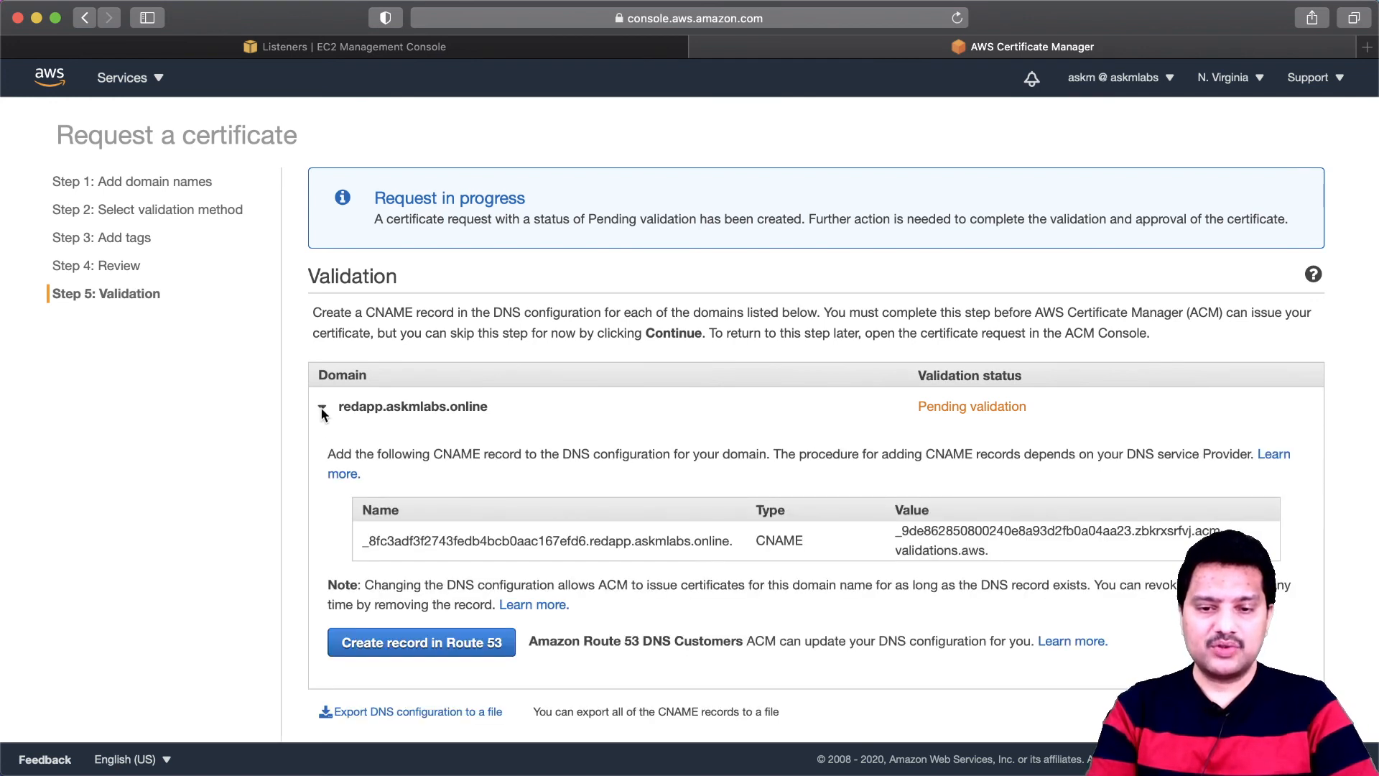
click(322, 408)
click(323, 408)
click(323, 408)
click(322, 408)
scroll(342, 441, down, 2)
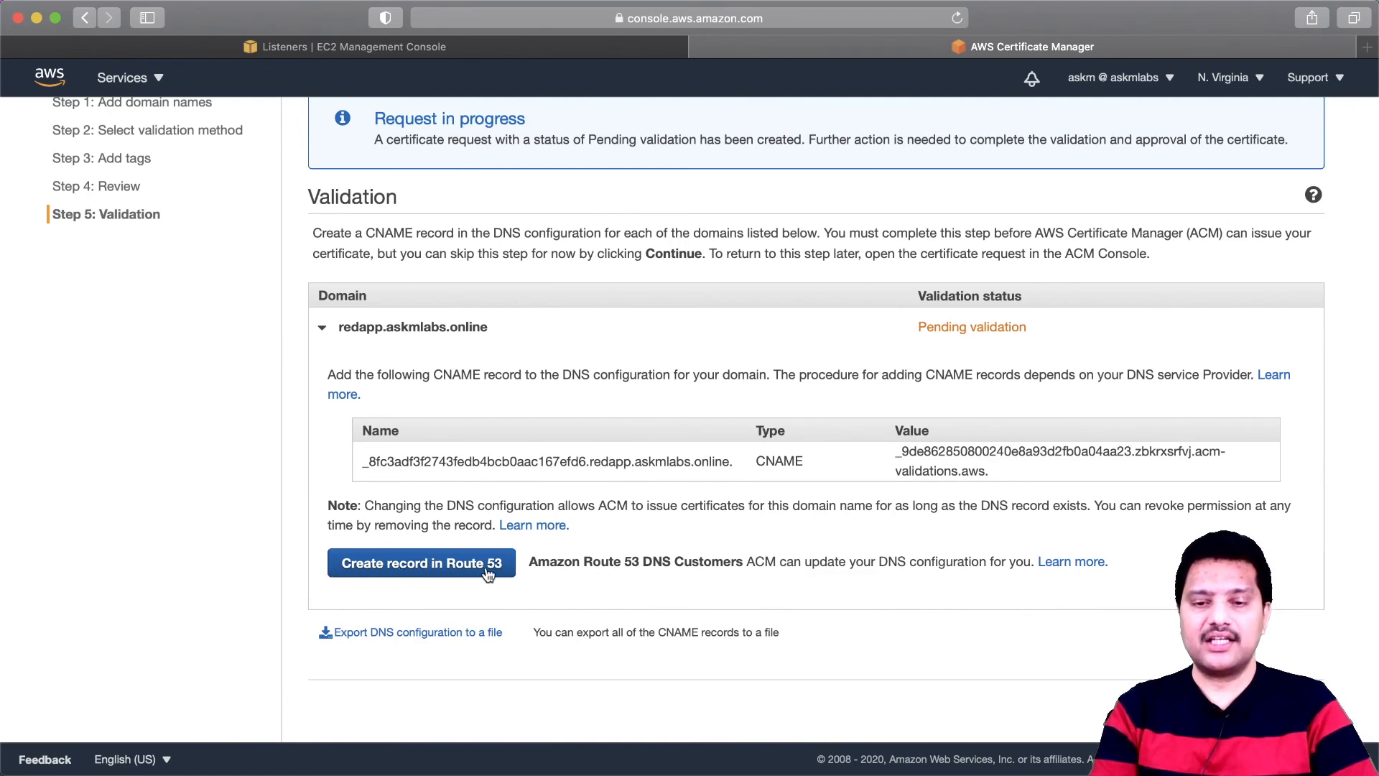
scroll(626, 546, up, 3)
click(627, 540)
click(641, 588)
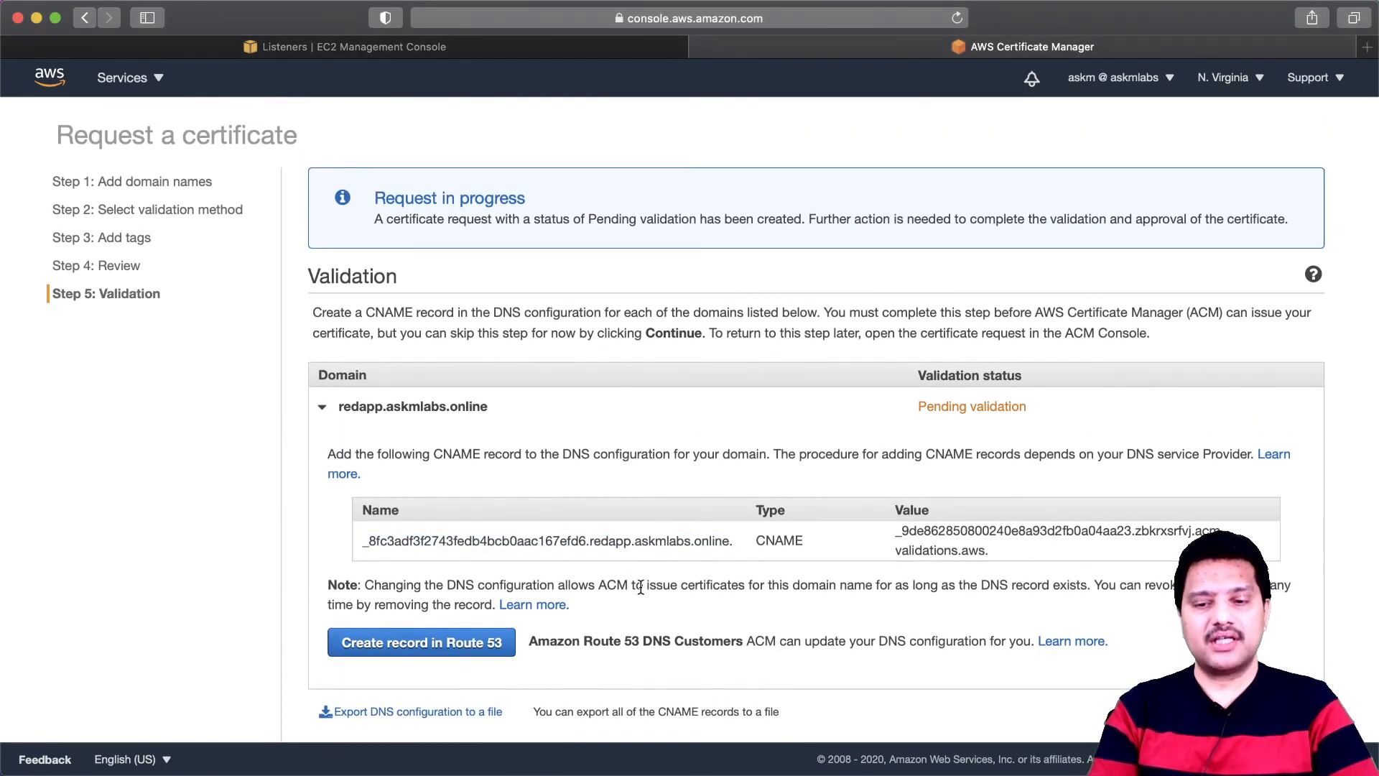
- Open the Route 53 record creation for the certificate's validation CNAME and check the proposed record name
scroll(644, 557, down, 3)
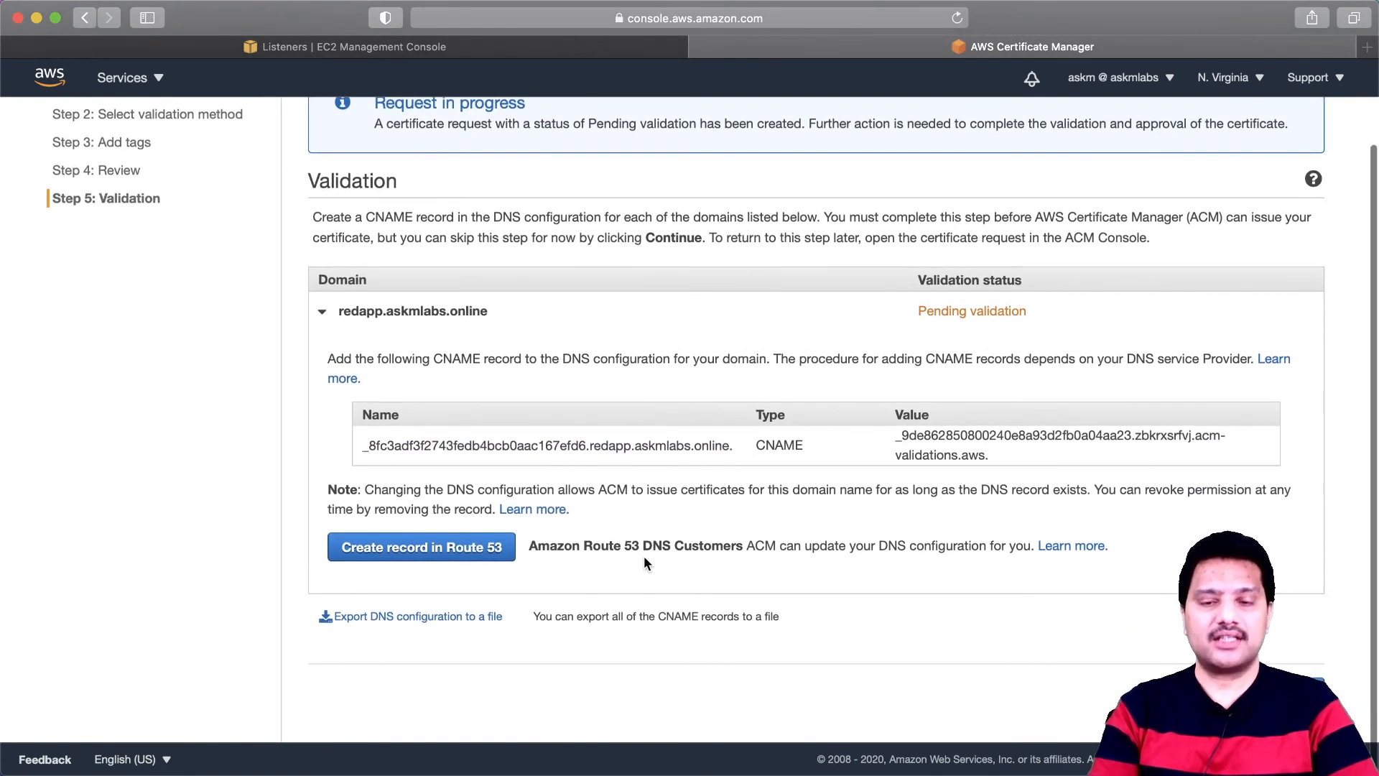
click(423, 547)
click(400, 369)
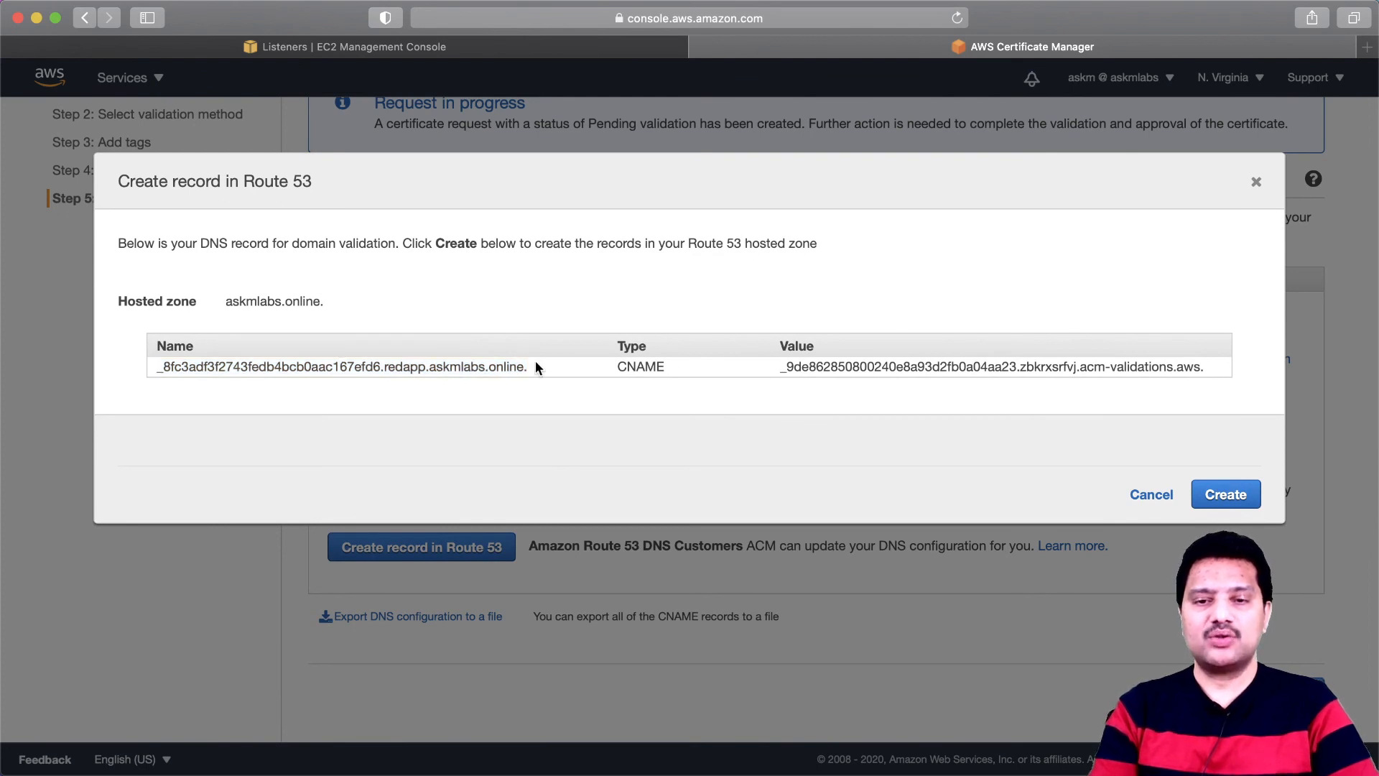
- In the other browser tab, open the askmlabs.online hosted zone in Route 53 and review its existing records
click(445, 47)
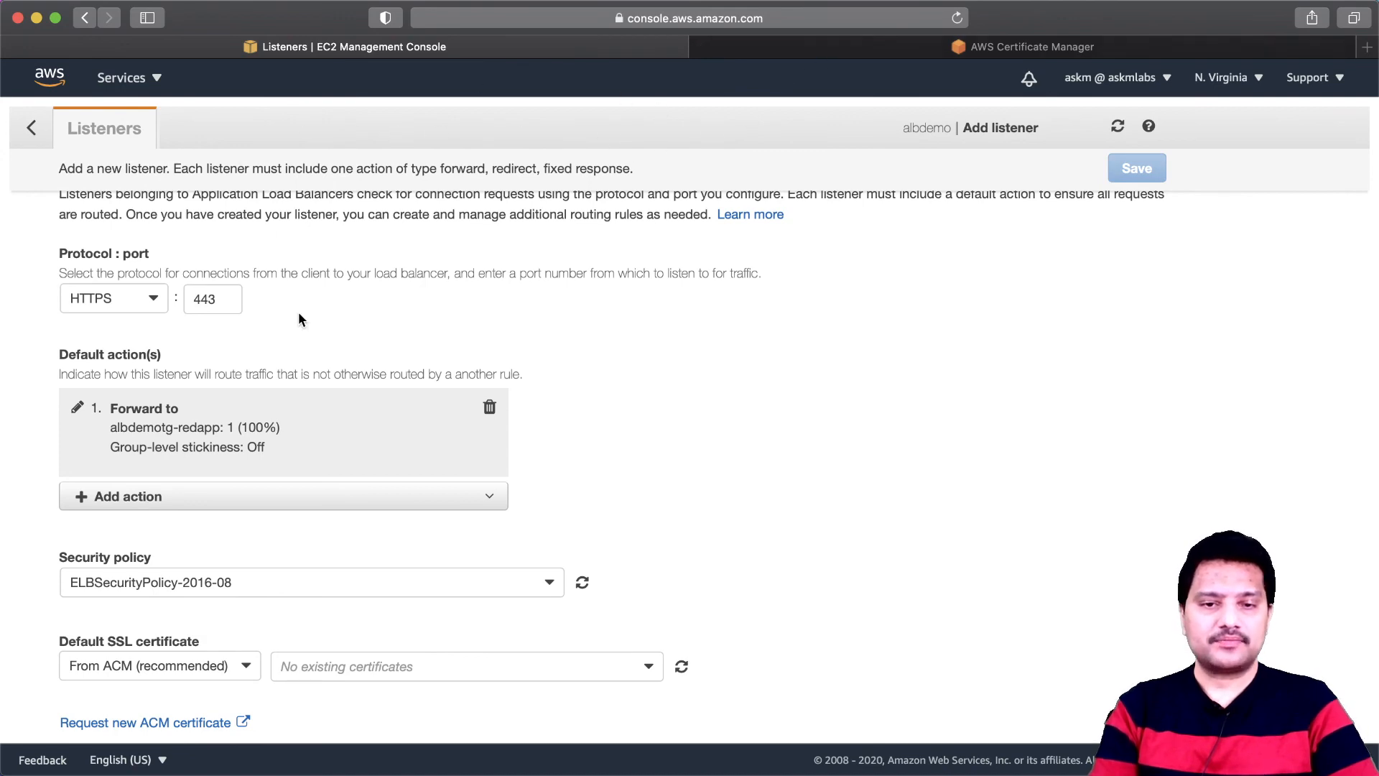
click(142, 81)
click(119, 296)
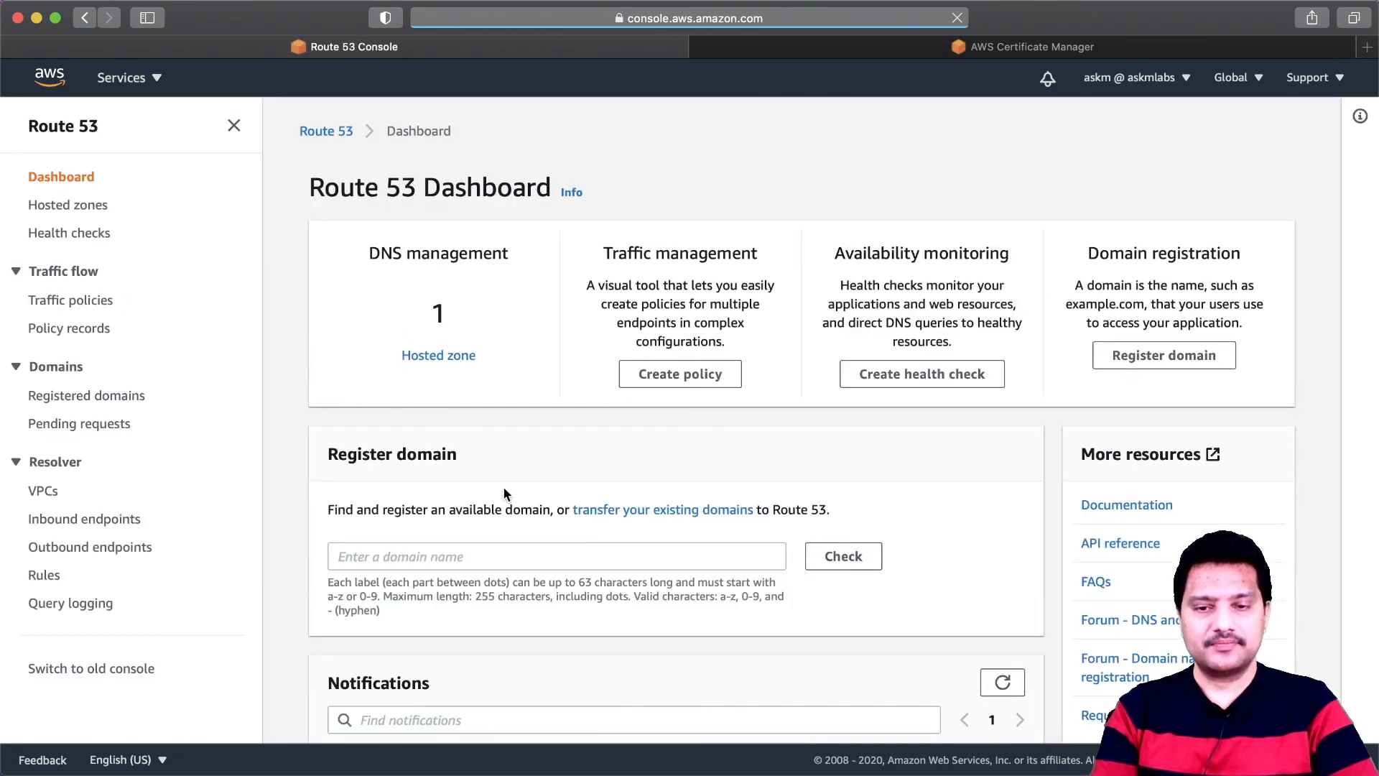
click(439, 355)
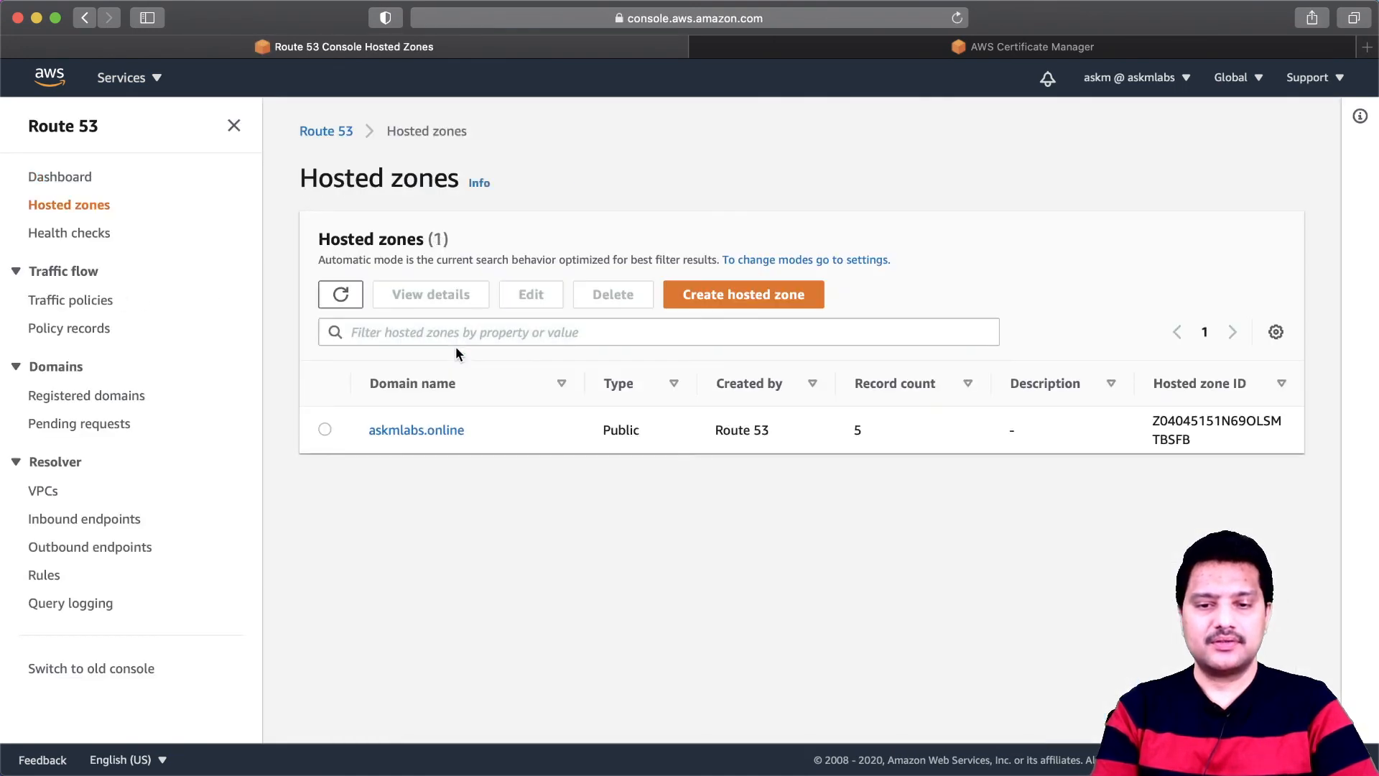
click(434, 433)
scroll(523, 538, down, 3)
scroll(516, 544, down, 2)
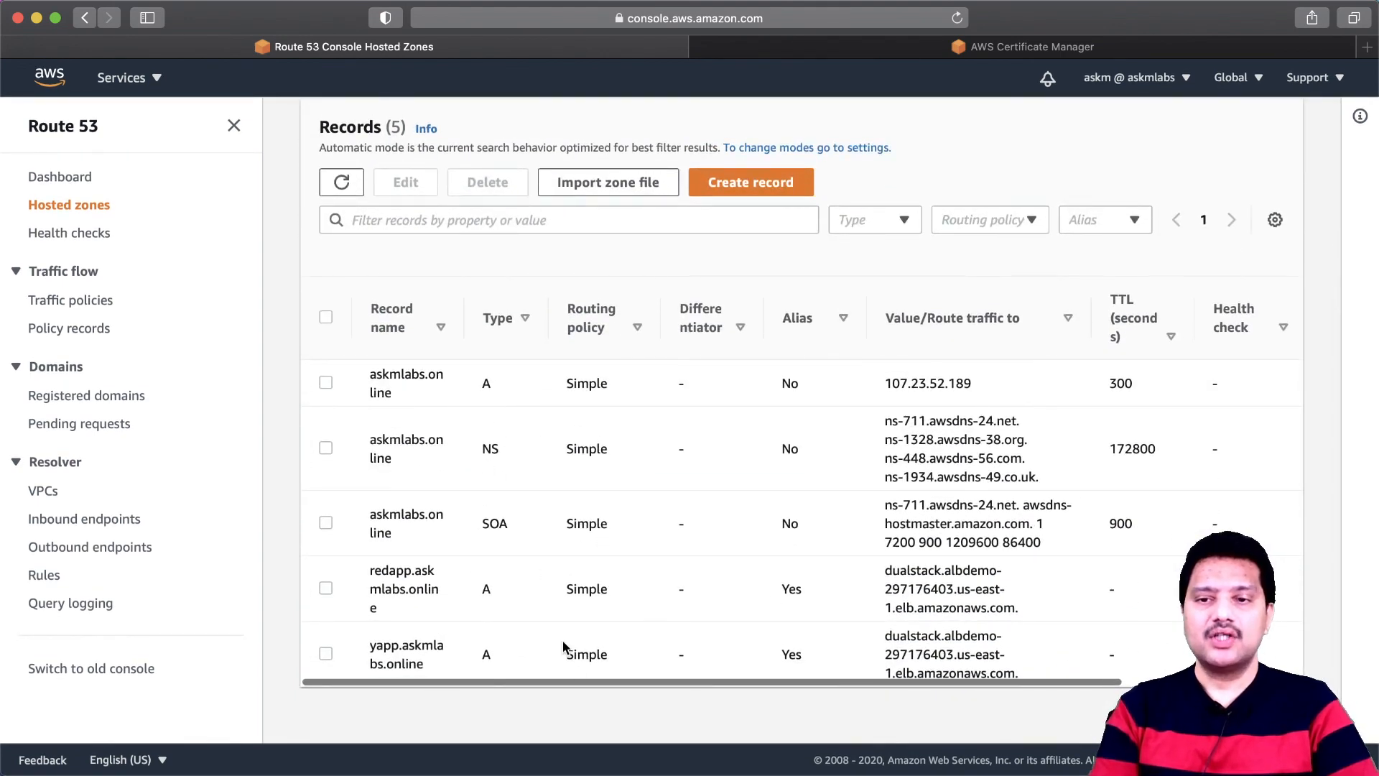
- Return to the certificate request and create the validation CNAME record in the askmlabs.online hosted zone
click(991, 47)
click(467, 367)
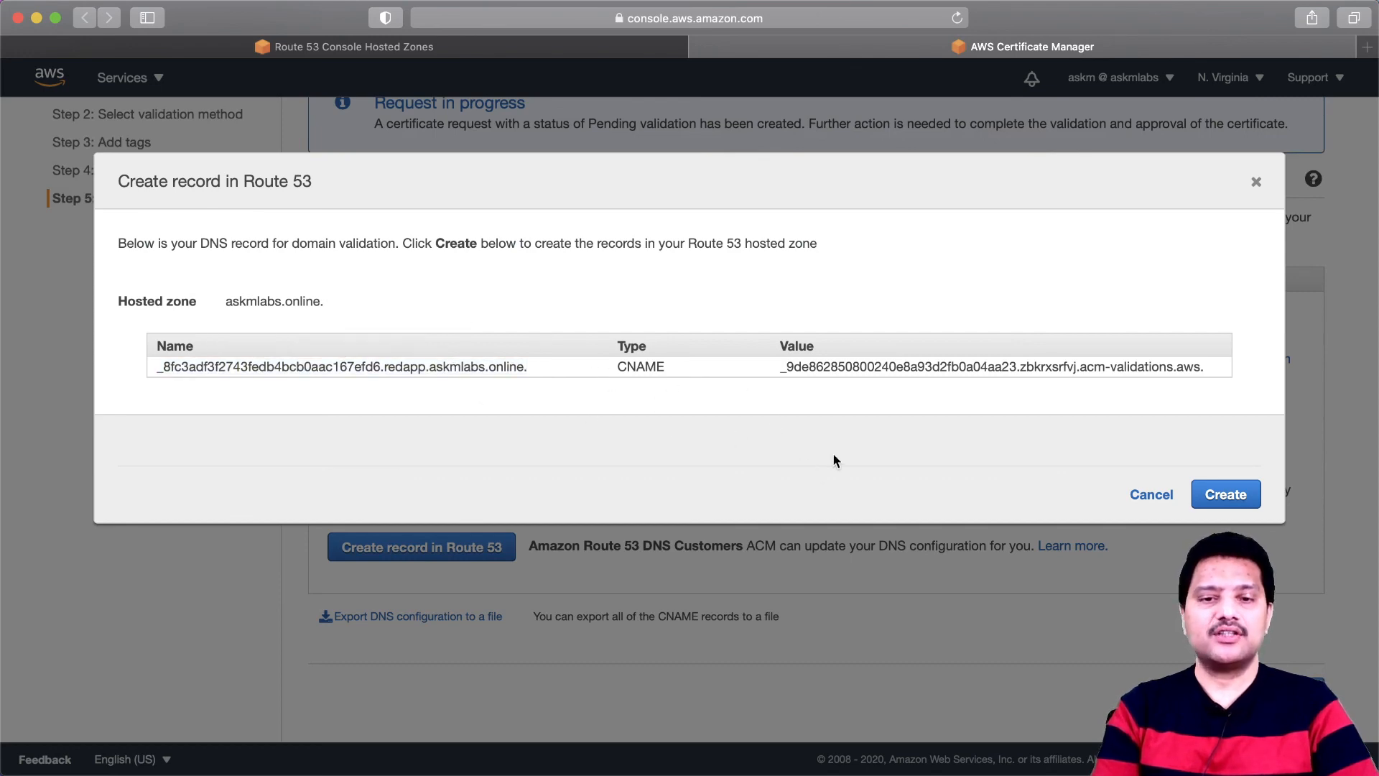
click(1226, 494)
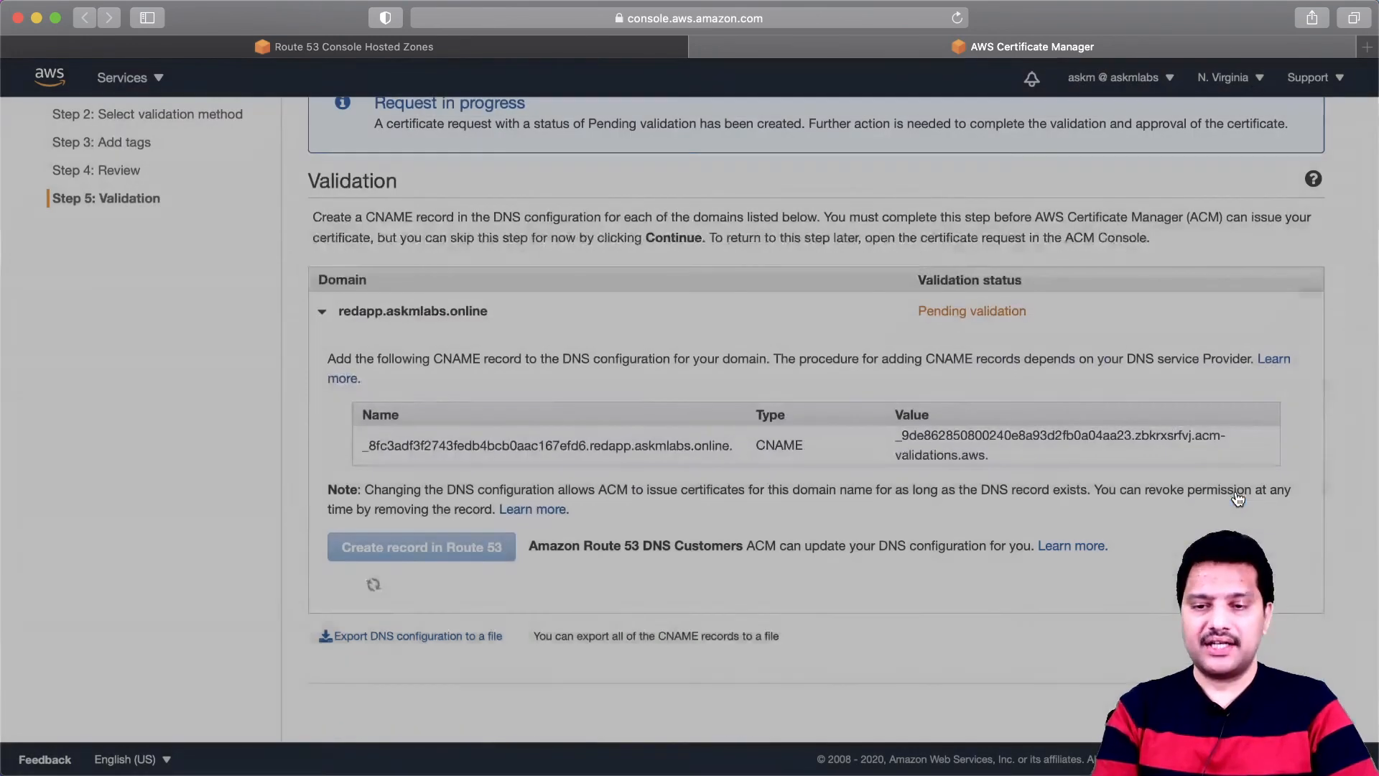
scroll(673, 642, down, 3)
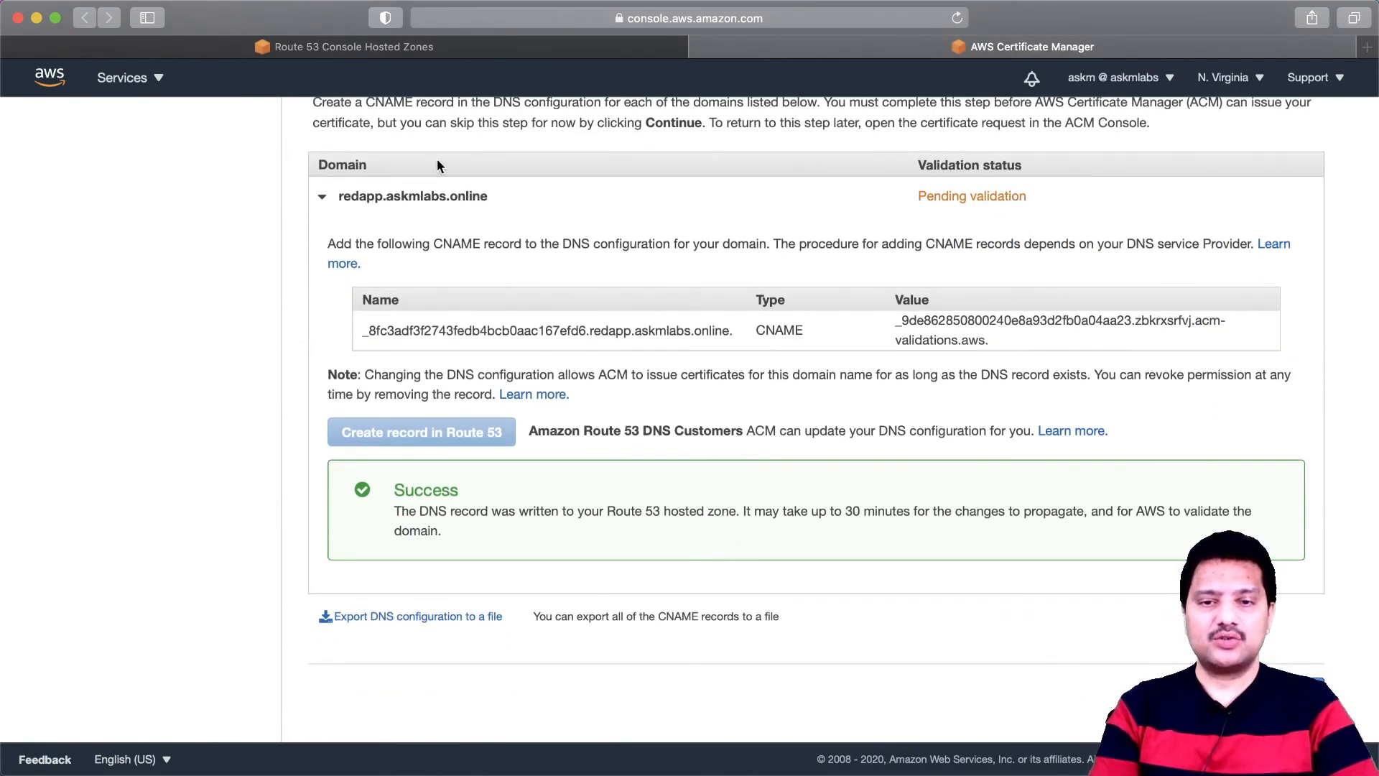
- Refresh the askmlabs.online hosted zone's records in Route 53 and check for the new validation CNAME record
click(434, 47)
click(341, 181)
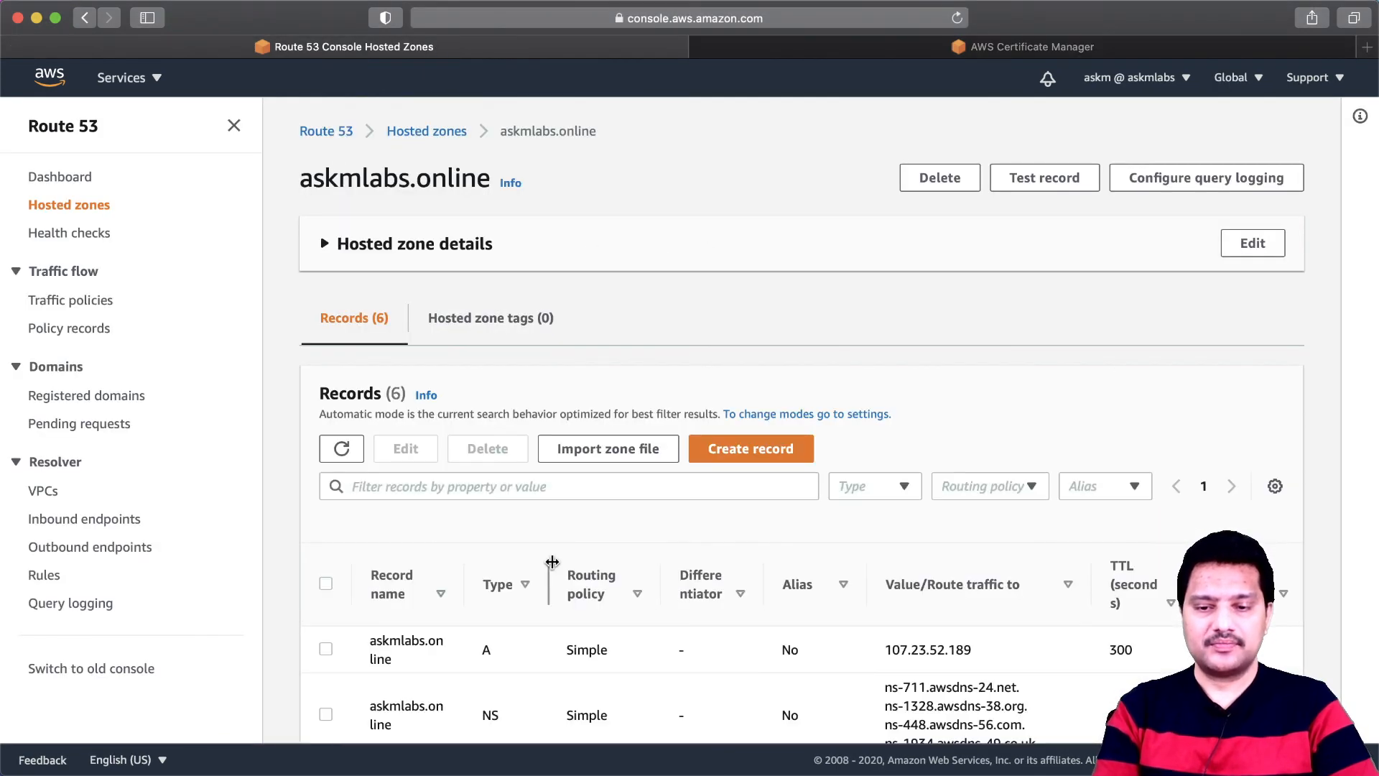
scroll(554, 563, down, 5)
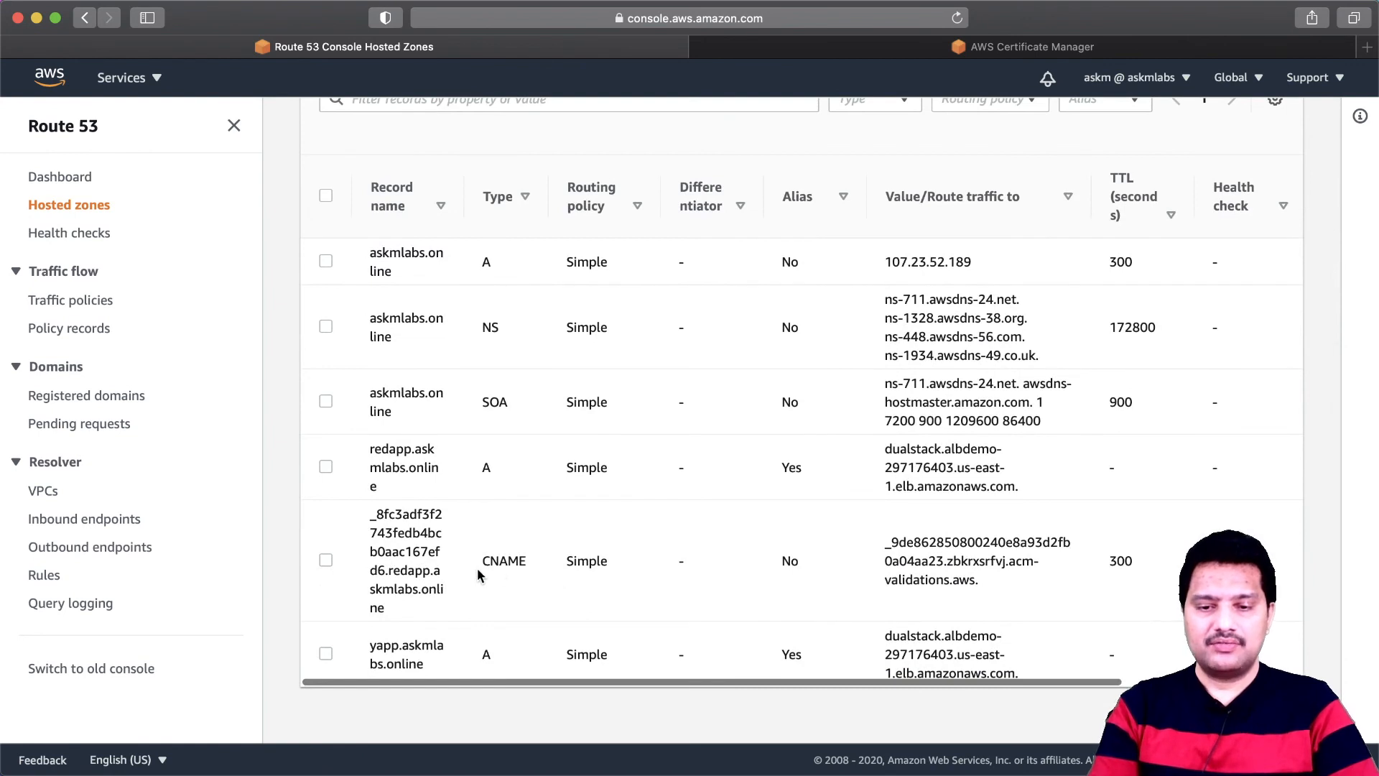
- Continue past the DNS validation page of the certificate request and check the status details of the redapp.askmlabs.online certificate
drag(481, 560, 515, 560)
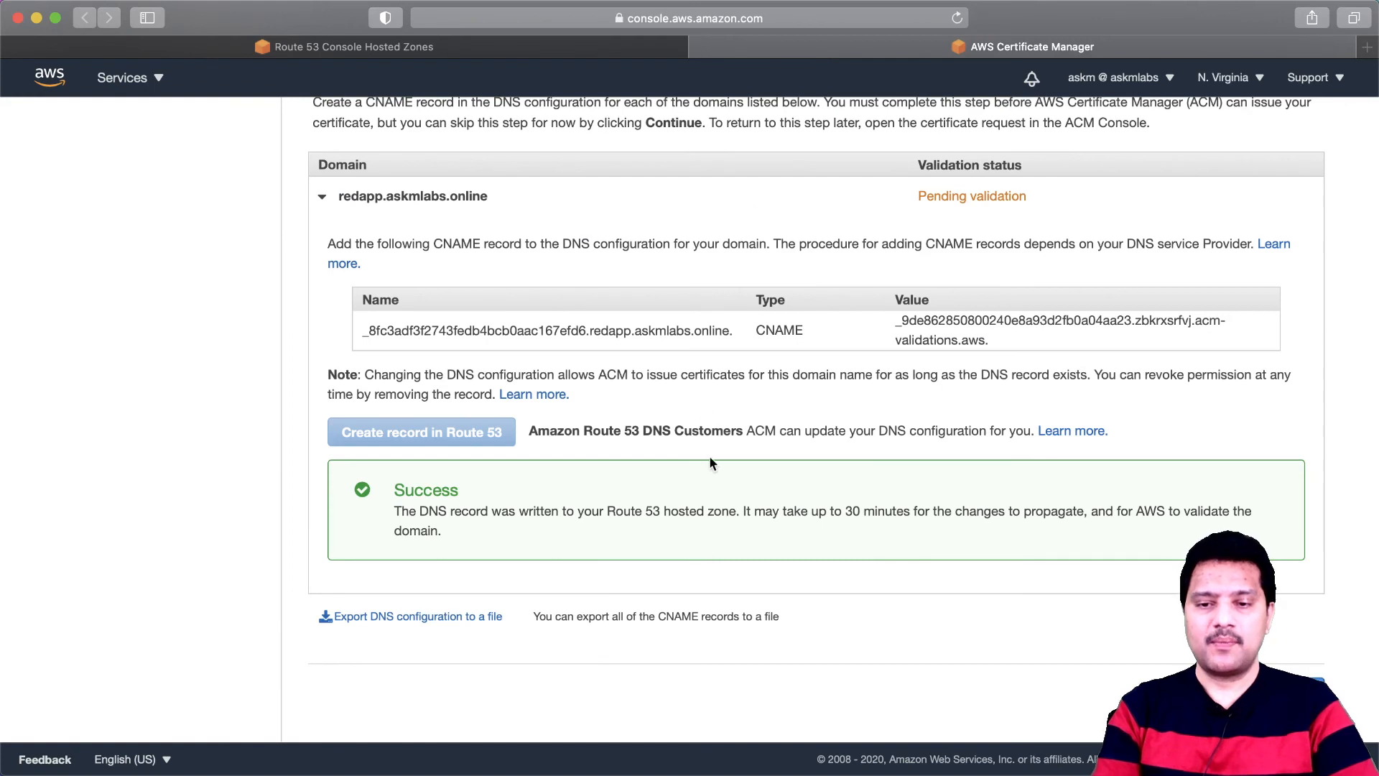
click(1289, 691)
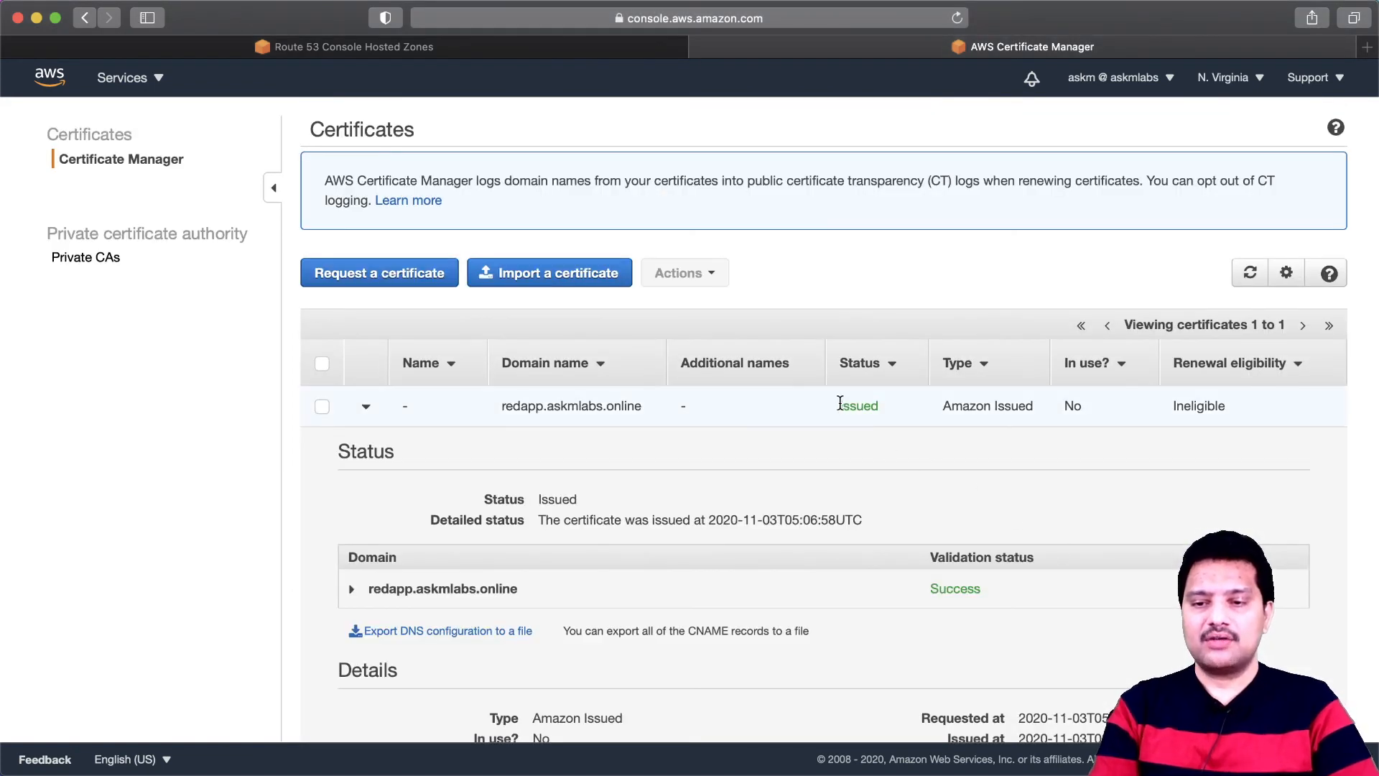
click(884, 406)
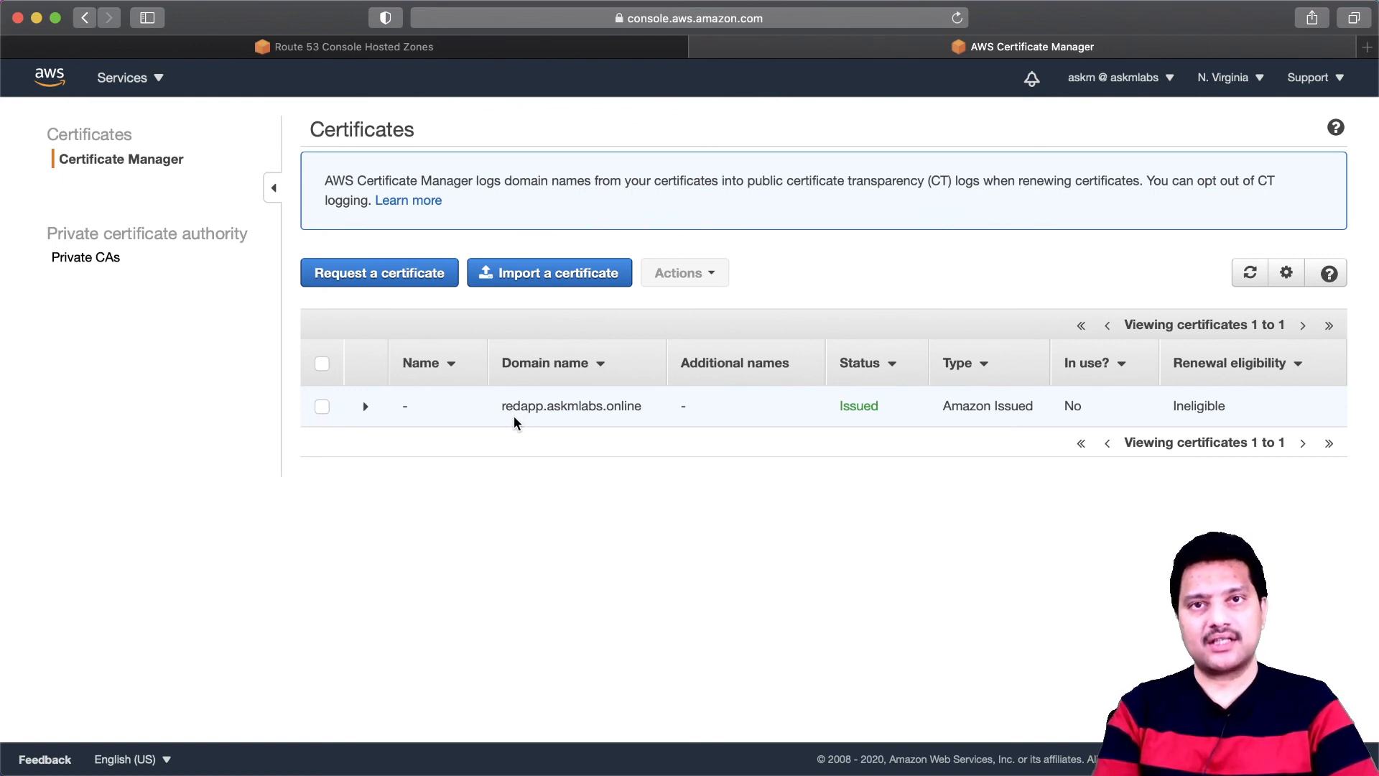
drag(505, 407, 639, 408)
click(646, 407)
click(647, 407)
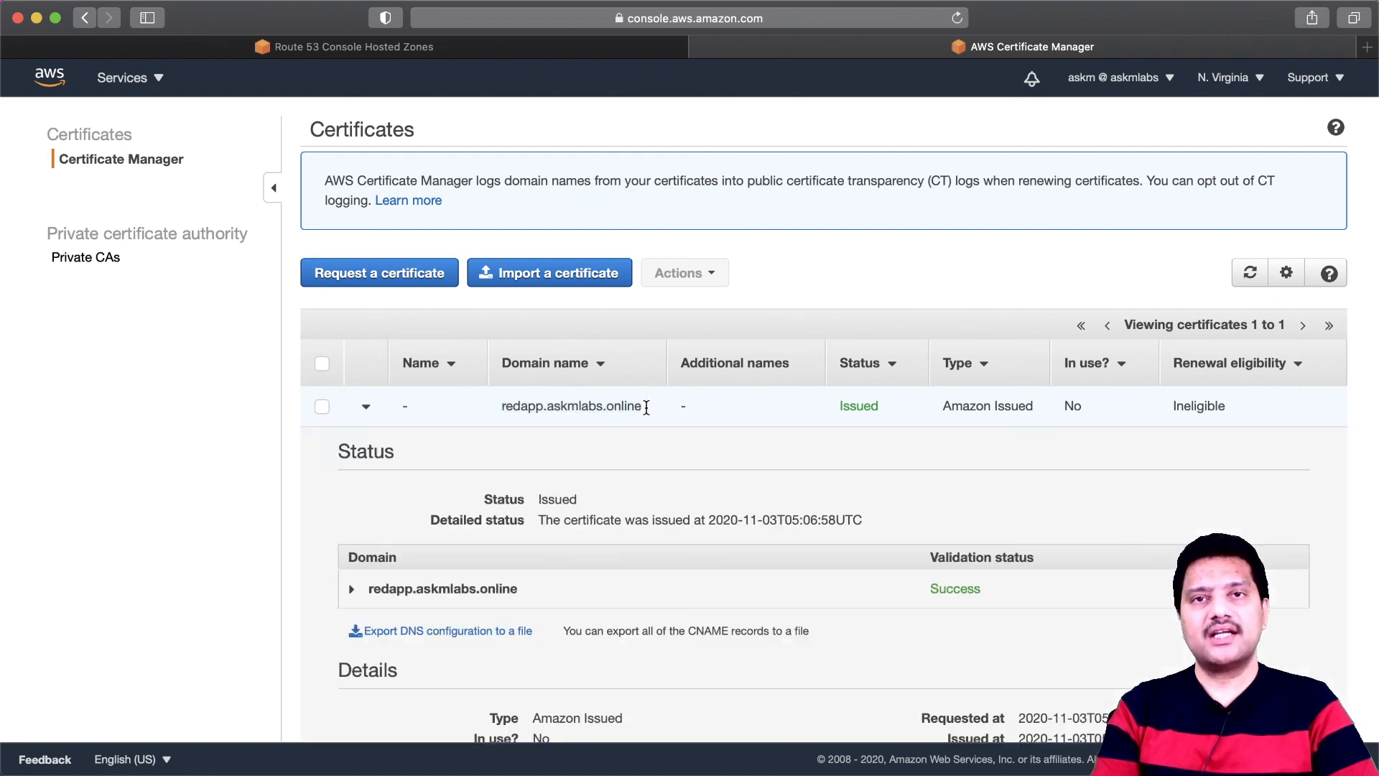
click(563, 407)
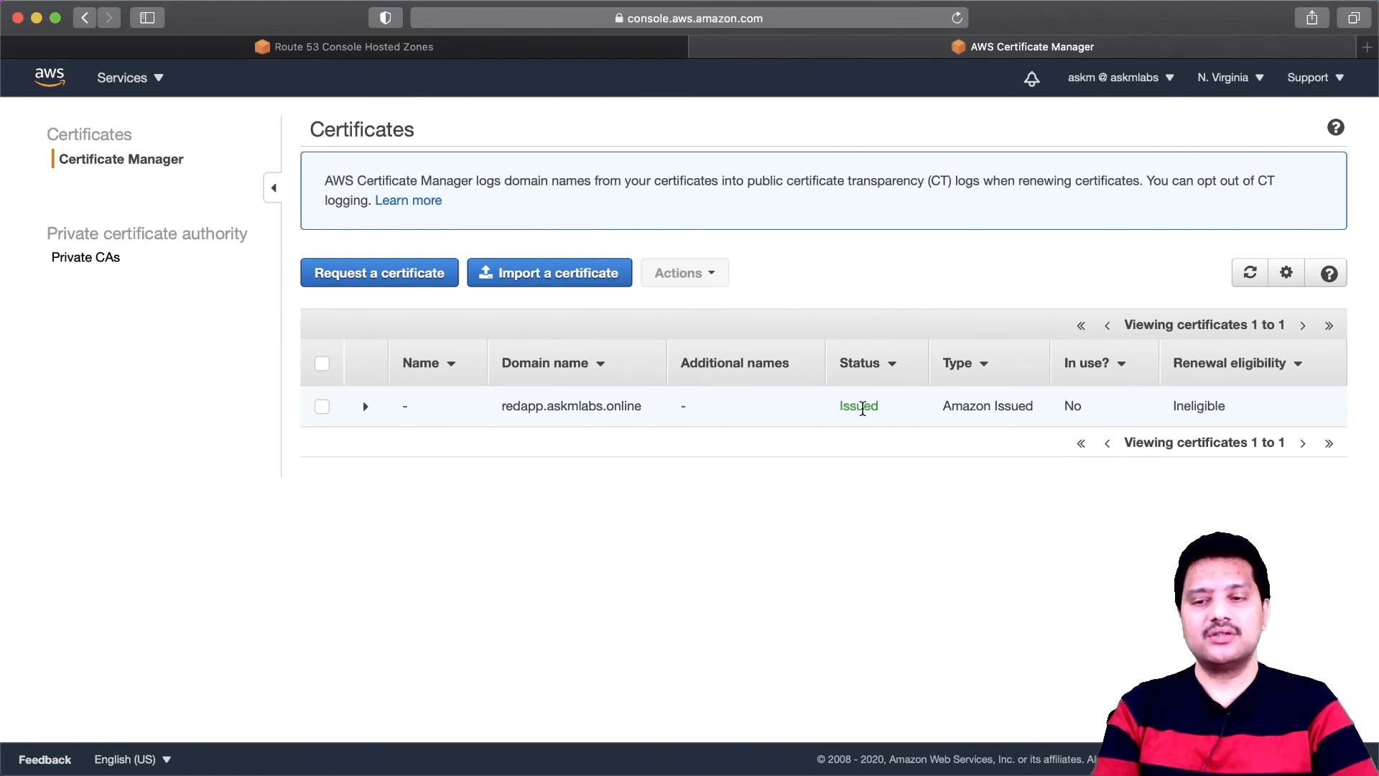
- In the Route 53 browser tab, go to the EC2 load balancers and show the listeners of albdemo
click(457, 54)
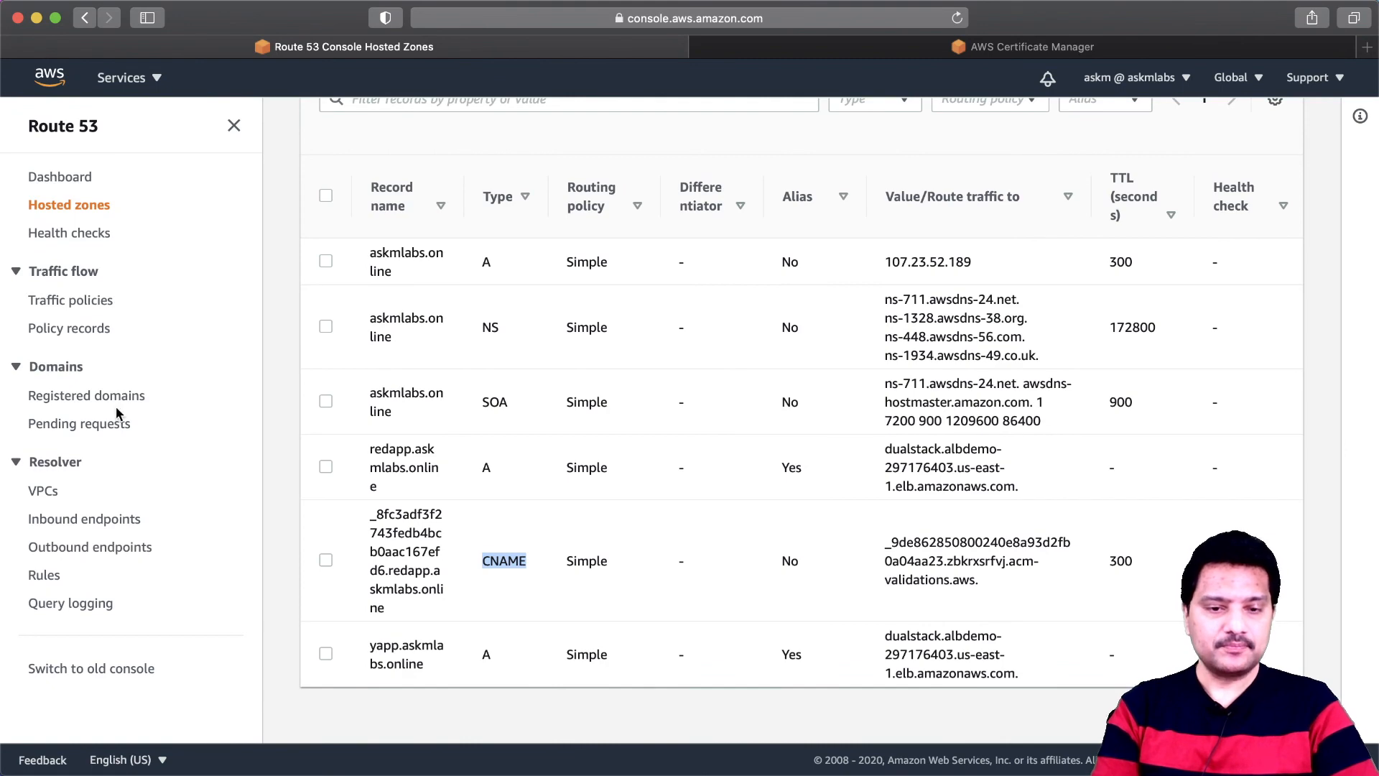
click(158, 78)
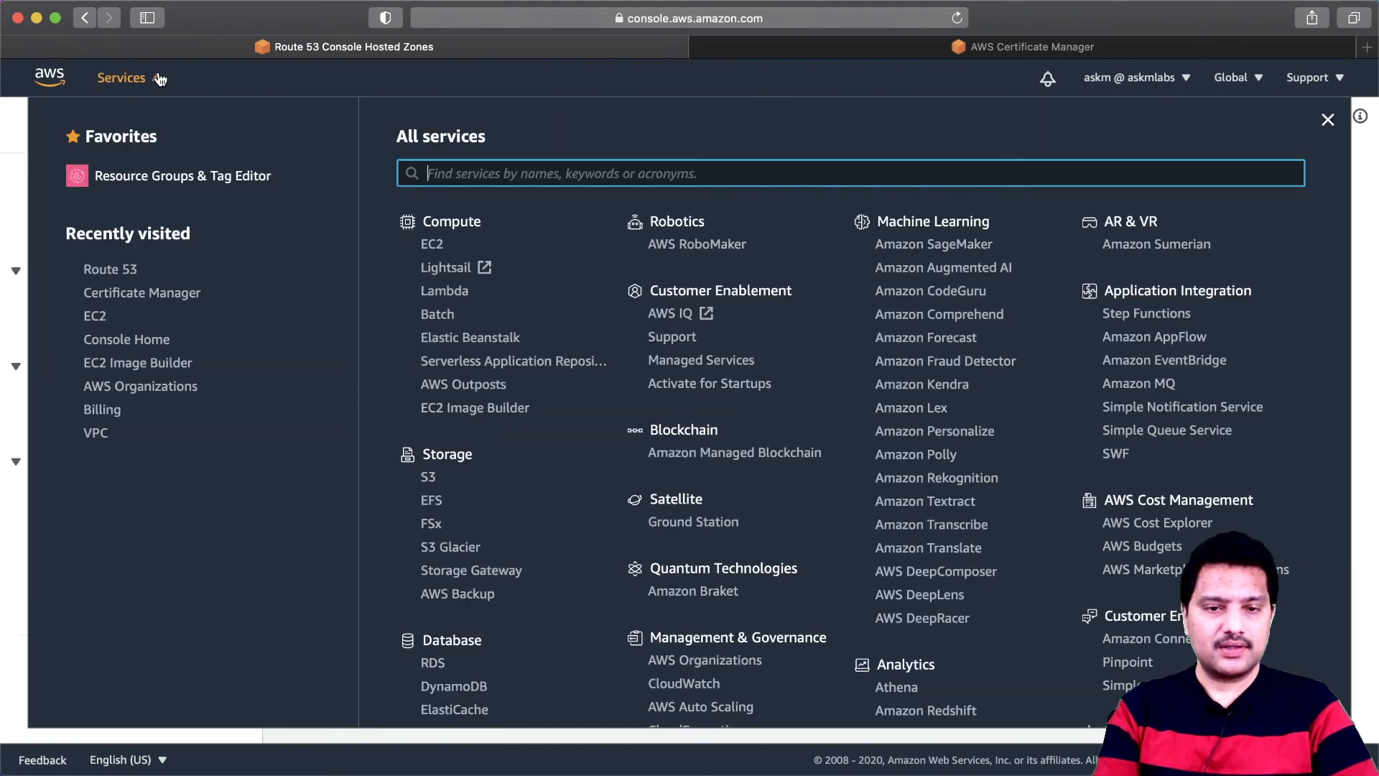
click(99, 318)
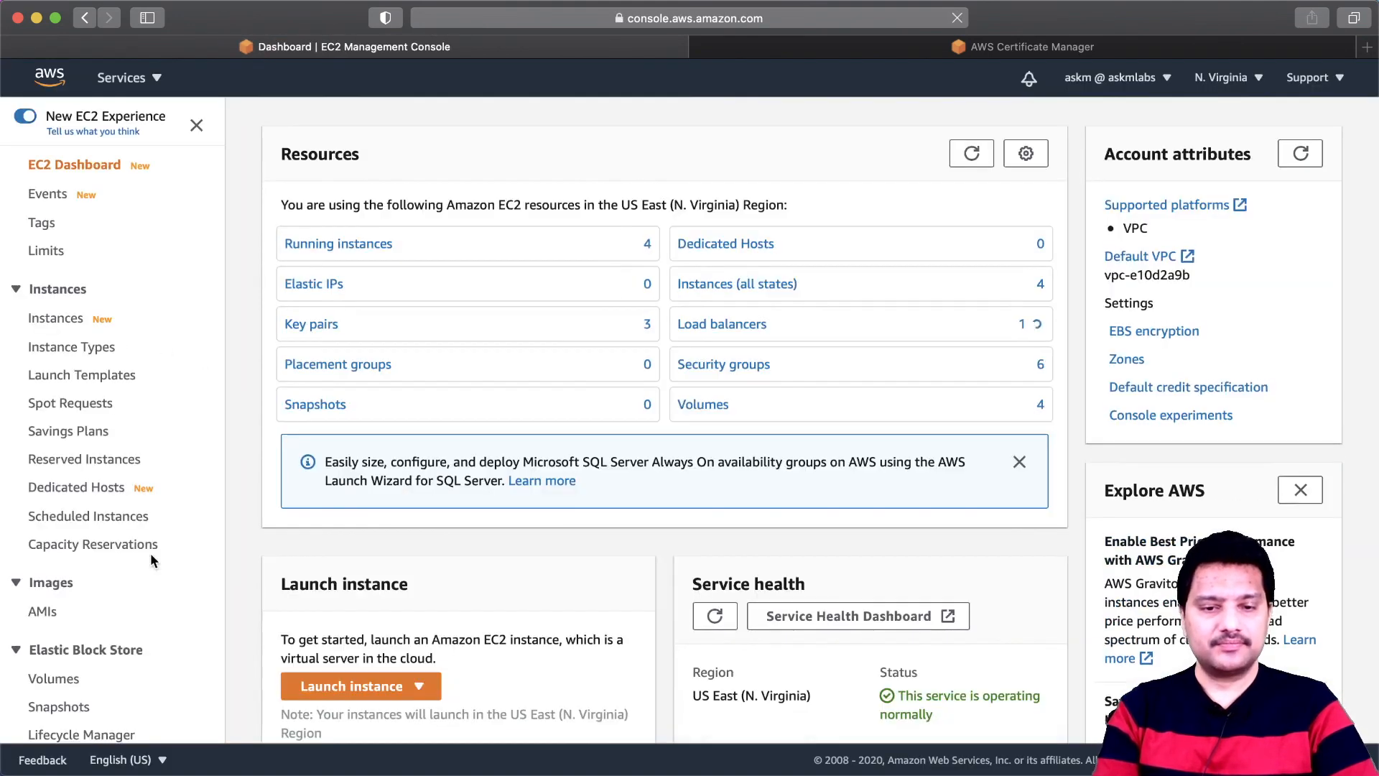
scroll(149, 553, down, 3)
scroll(150, 553, down, 3)
scroll(100, 590, down, 2)
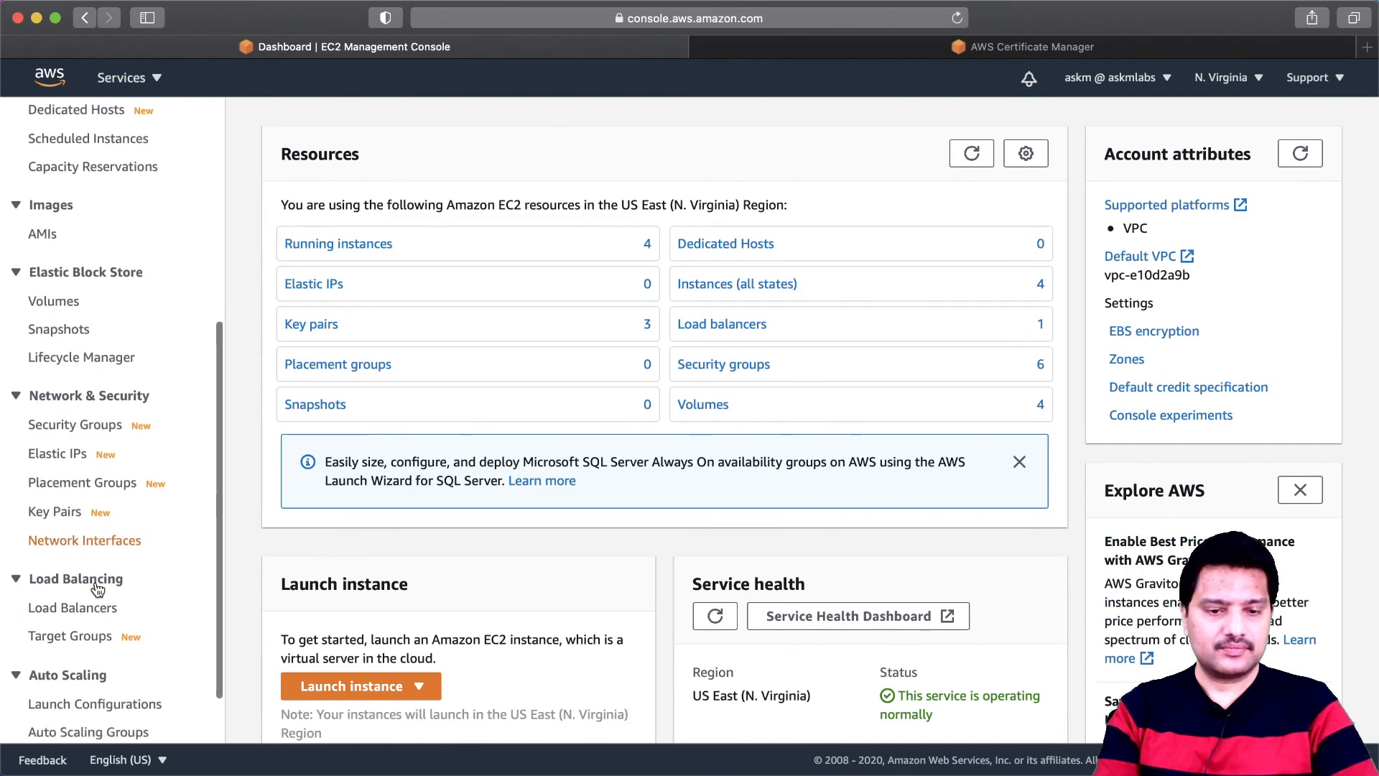
click(94, 593)
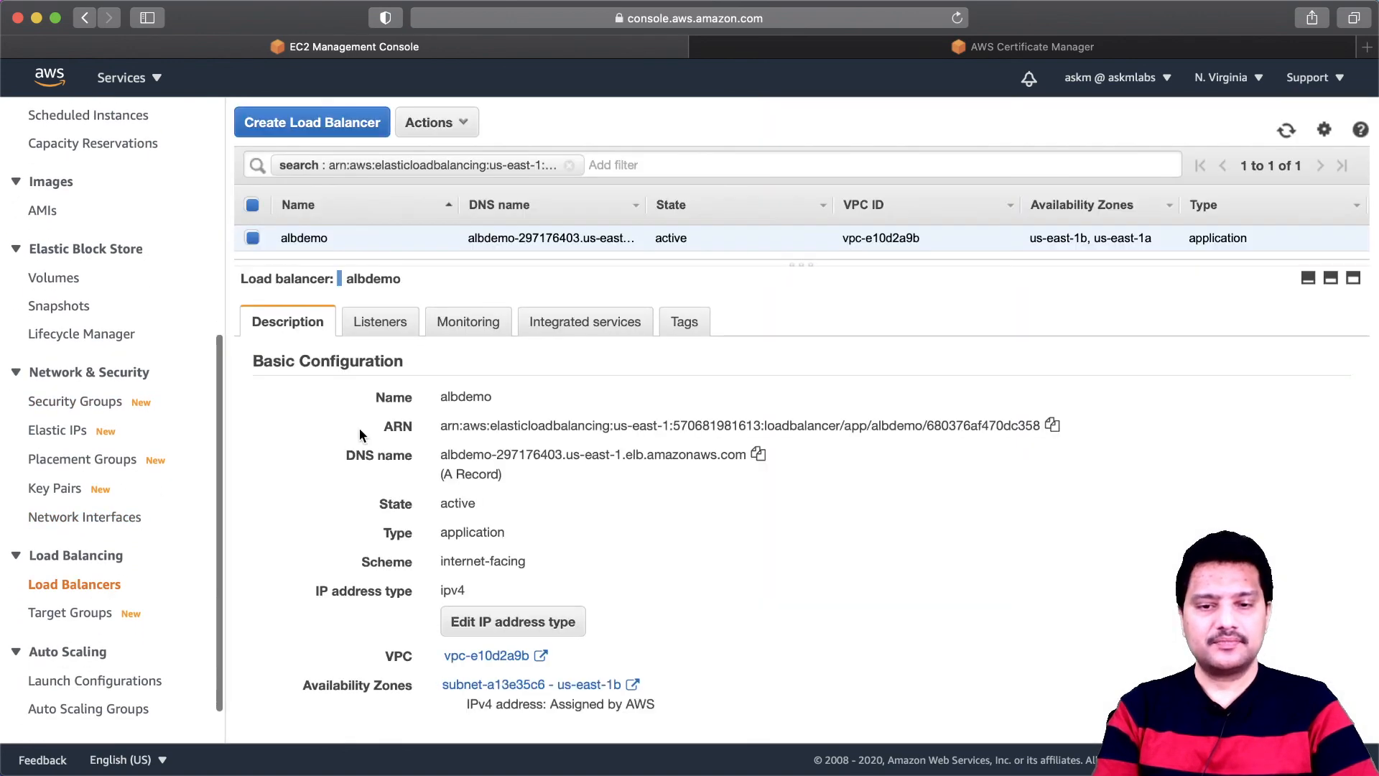
click(391, 328)
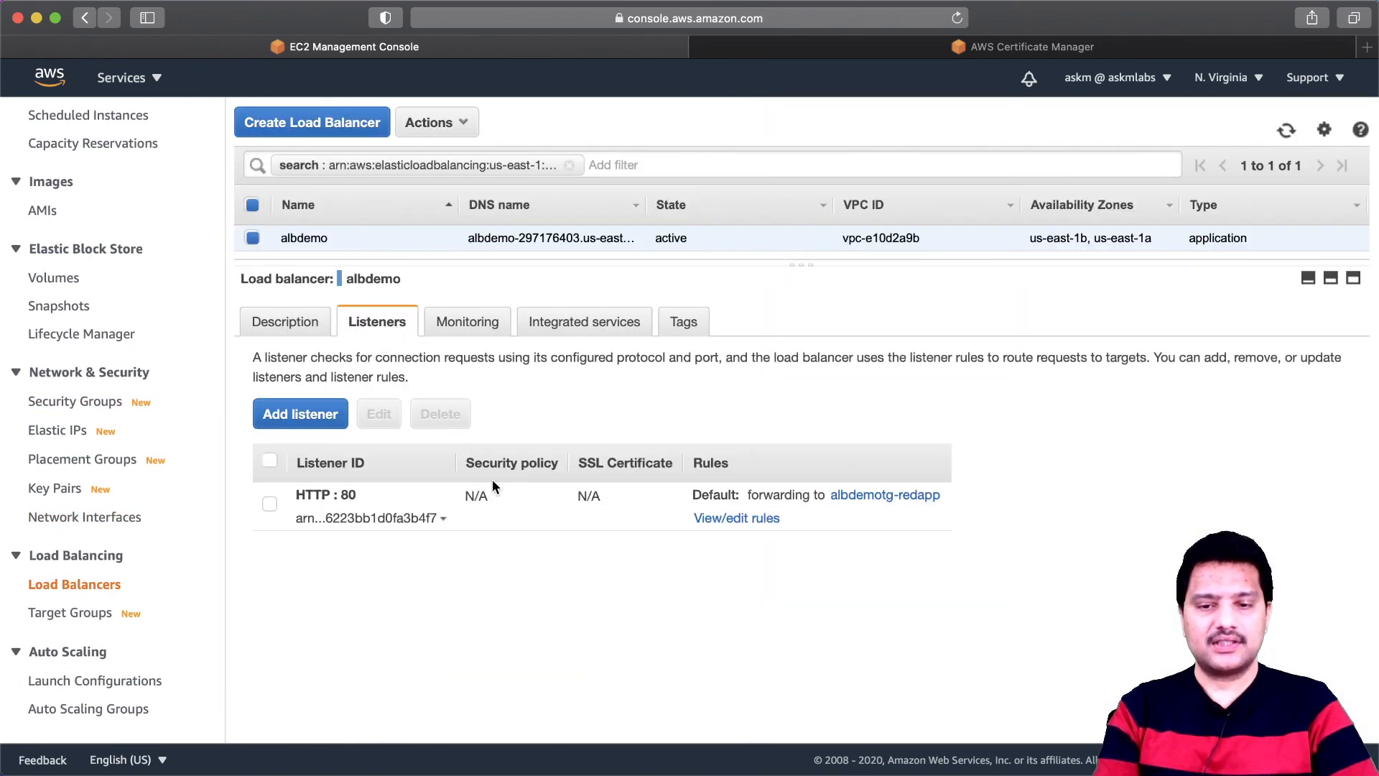
- Start a new albdemo listener using HTTPS on port 443, with a default action forwarding to the albdemotg-redapp target group
click(320, 416)
click(95, 372)
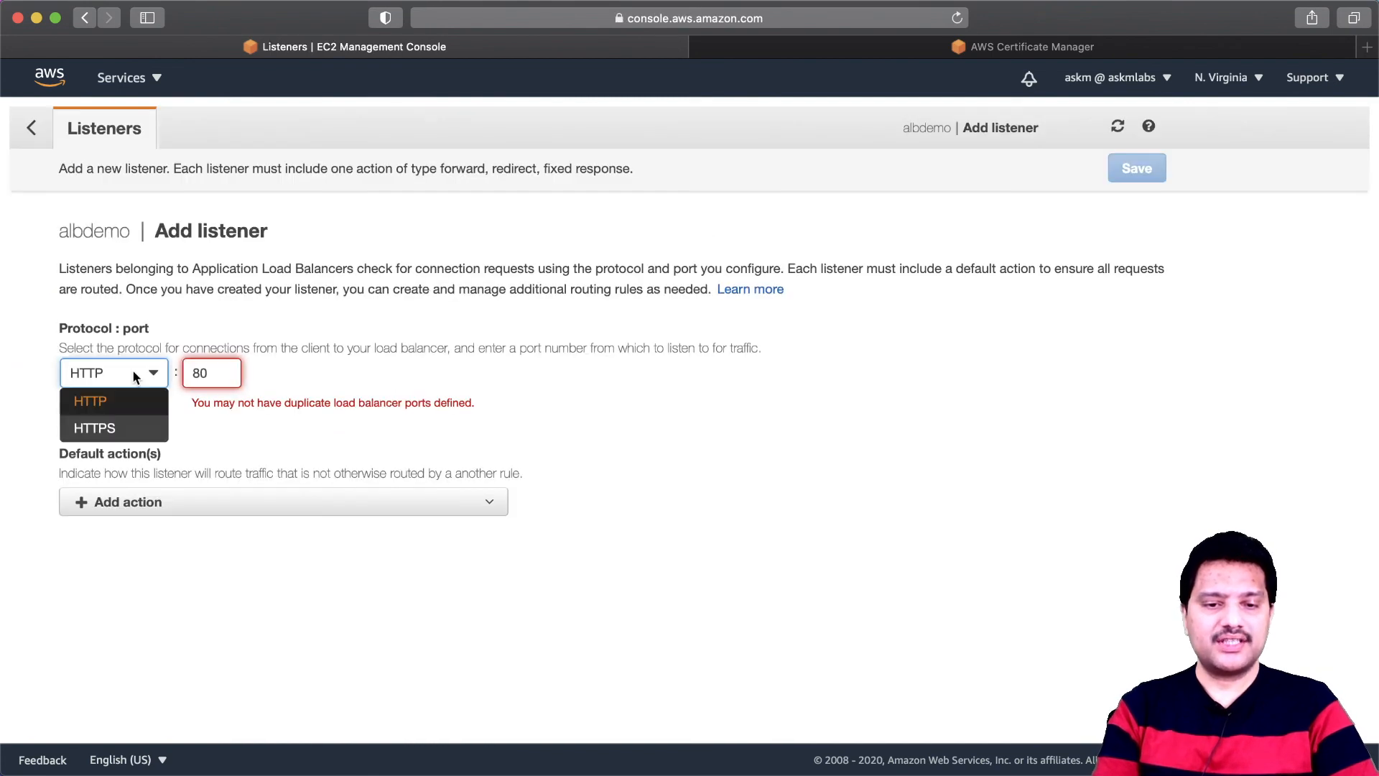
click(108, 428)
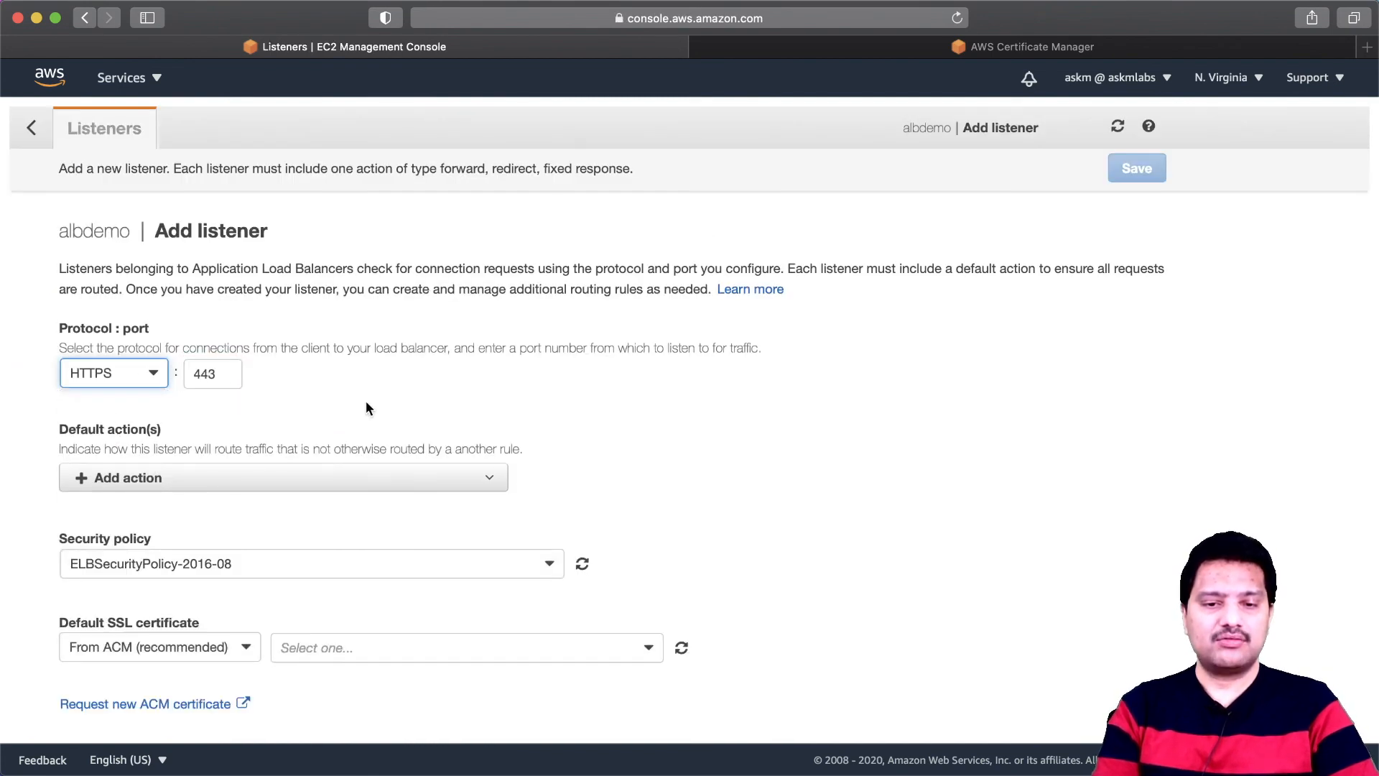
click(156, 478)
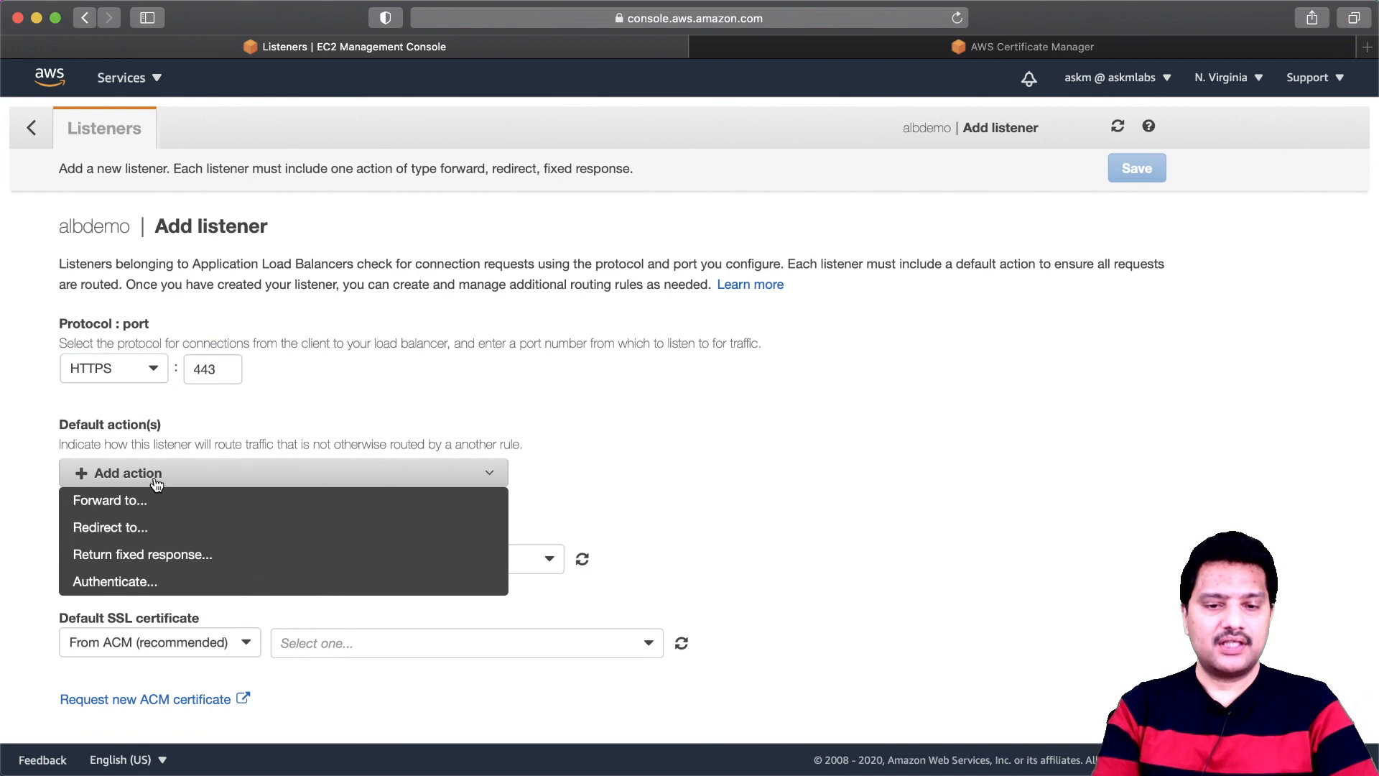
click(111, 501)
click(289, 531)
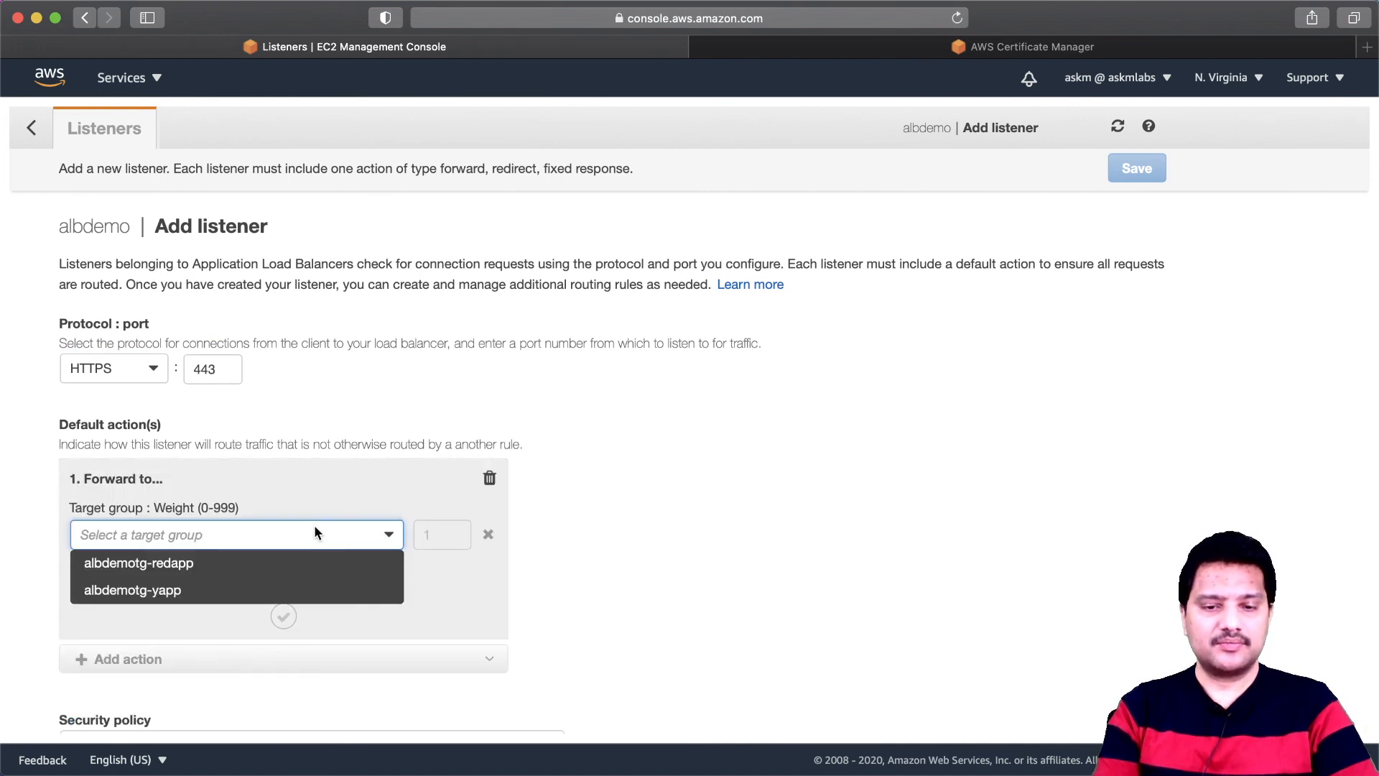
click(240, 564)
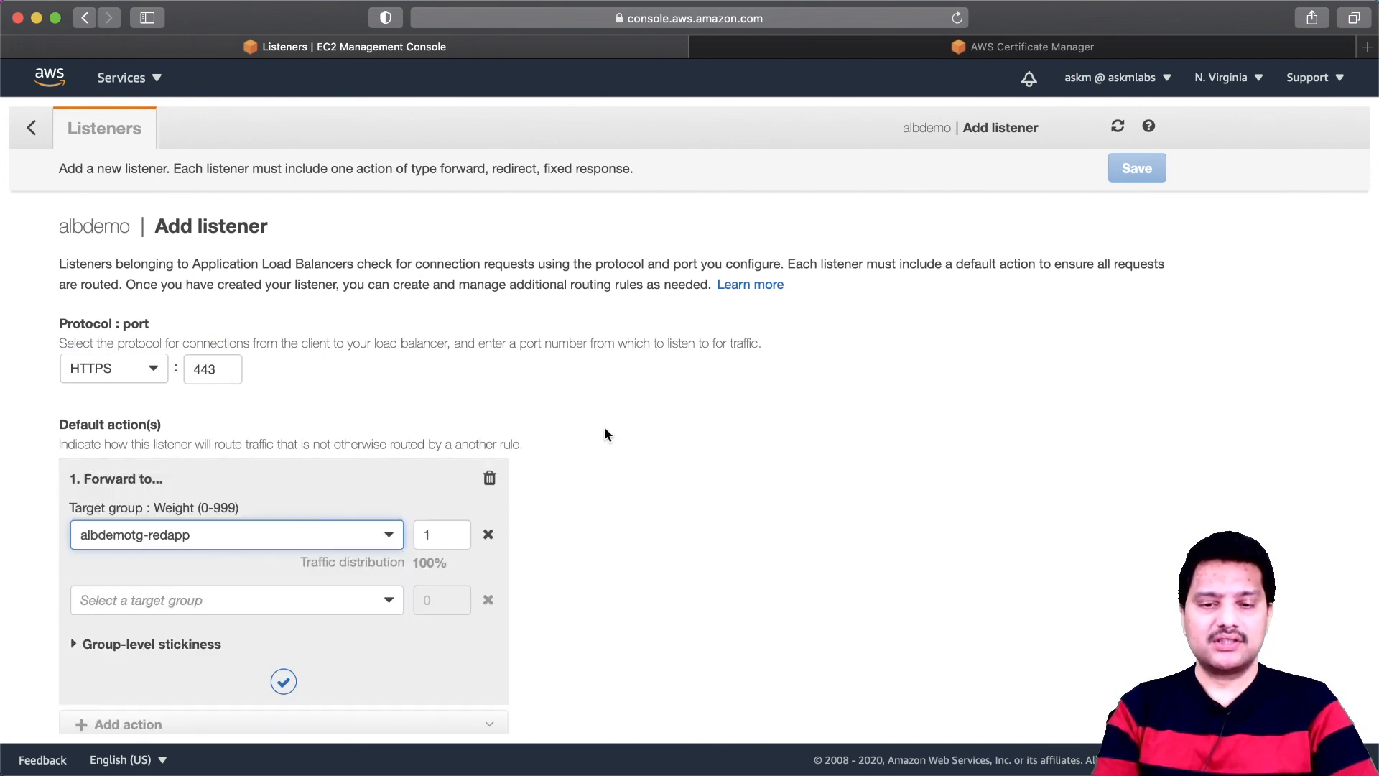
- Choose the redapp.askmlabs.online ACM certificate as the default SSL certificate, save the listener and return to the albdemo listeners
scroll(604, 429, down, 5)
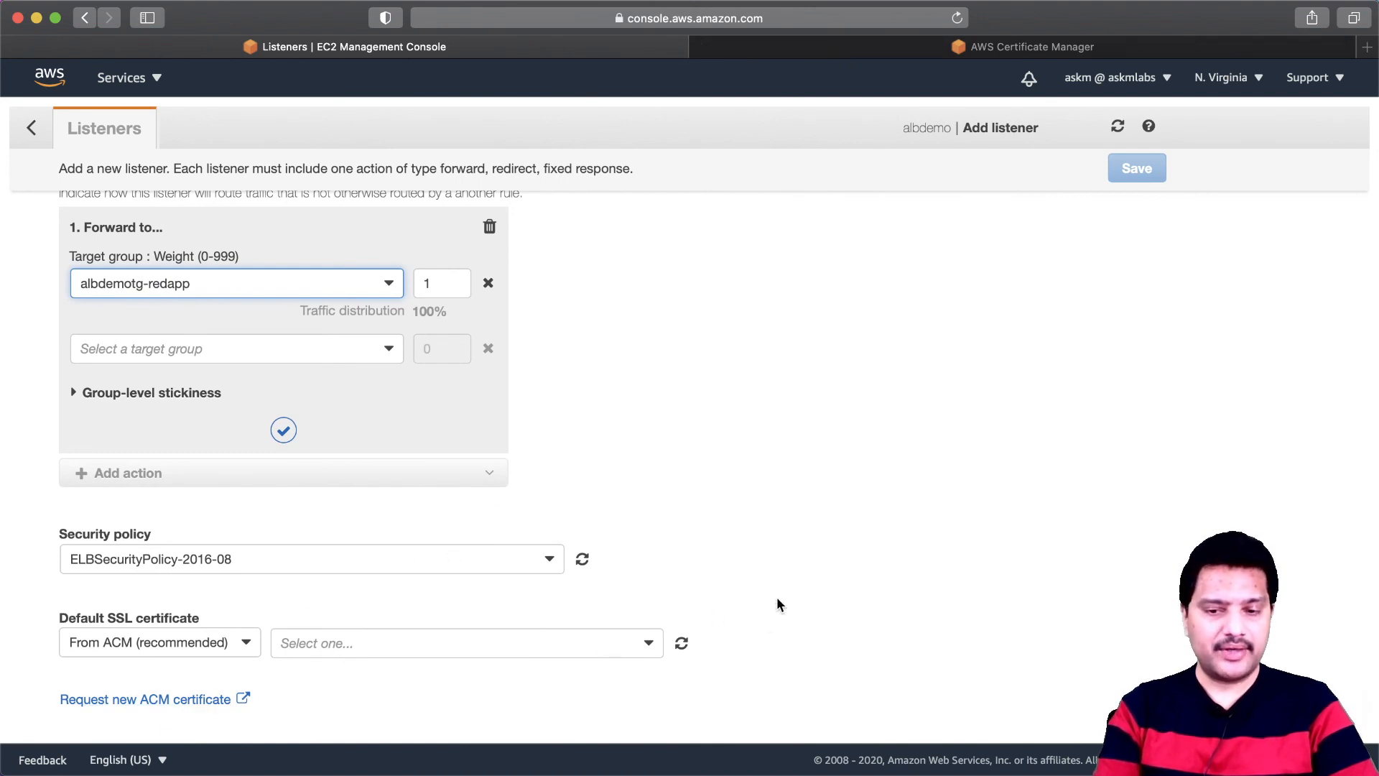
click(647, 645)
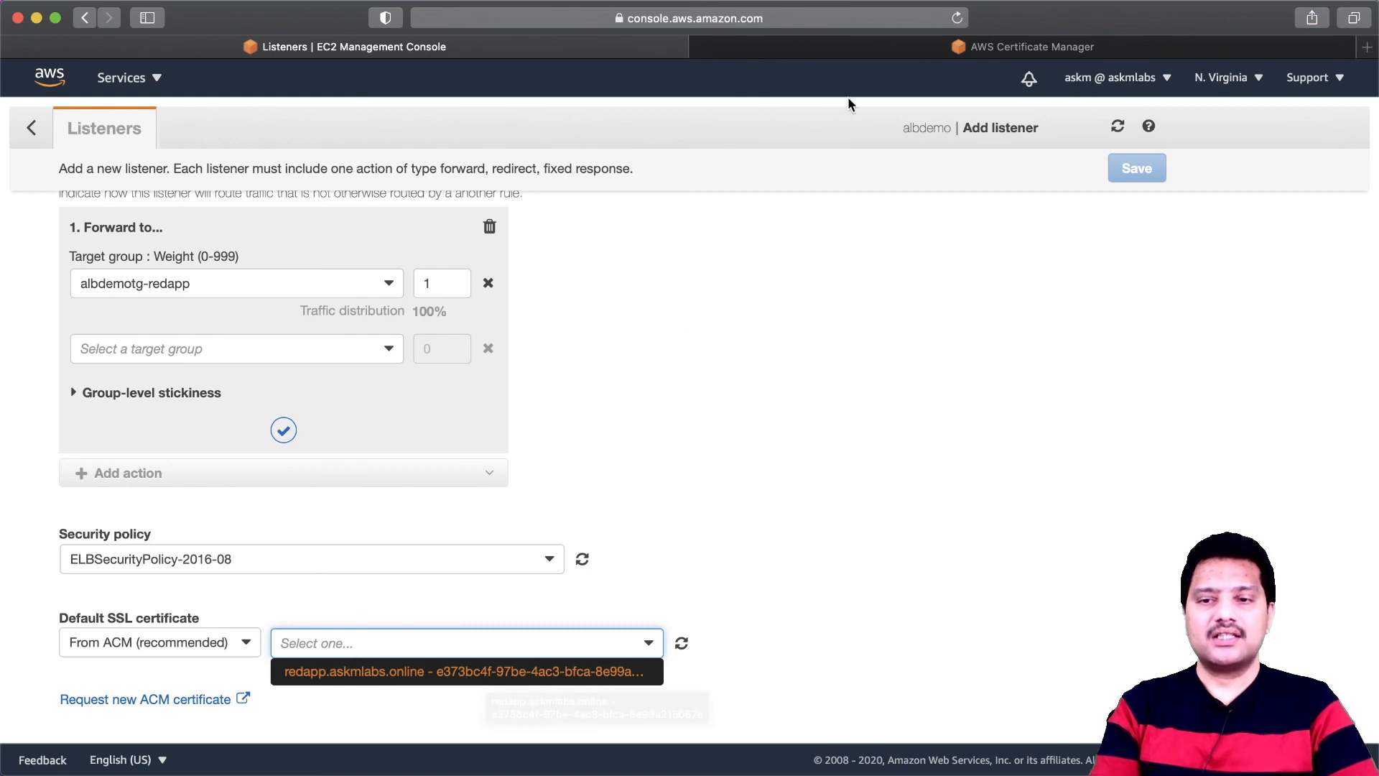
click(878, 54)
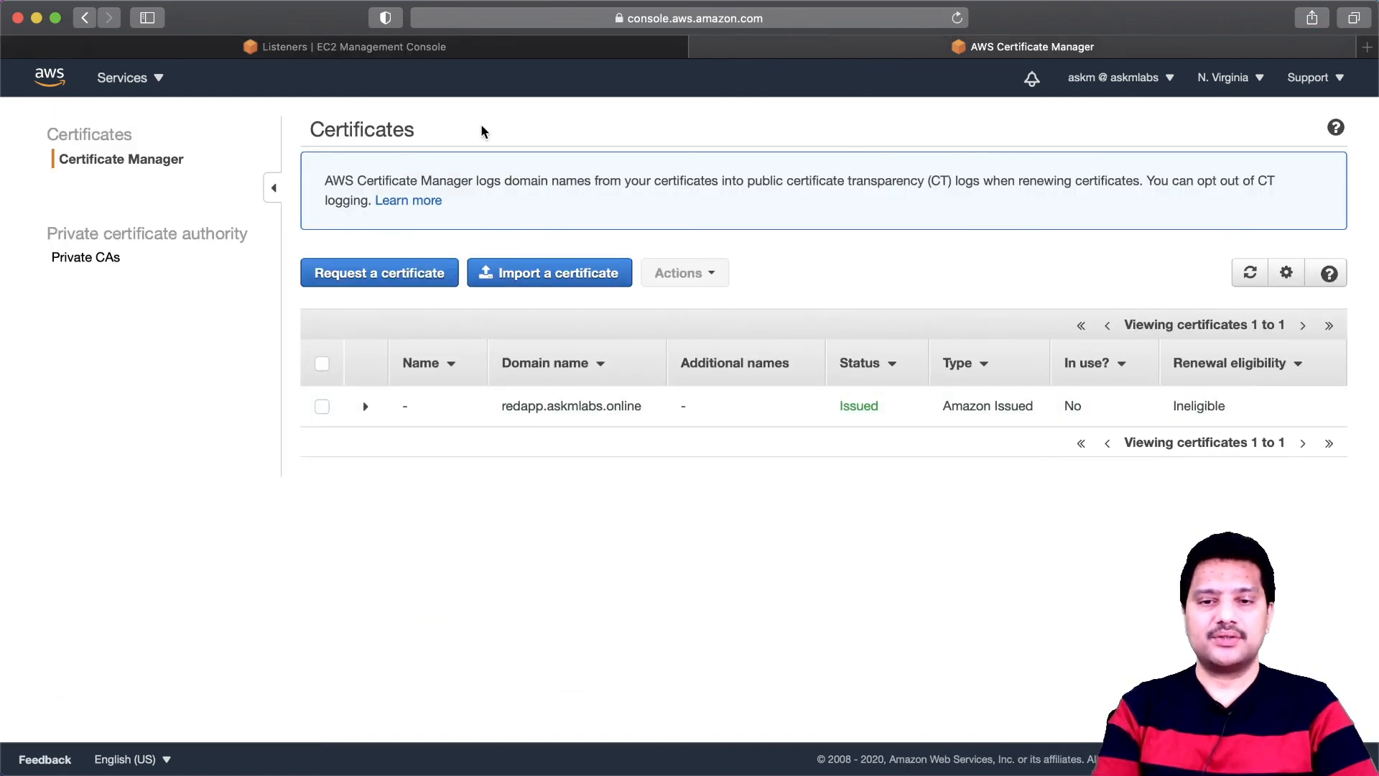
click(475, 59)
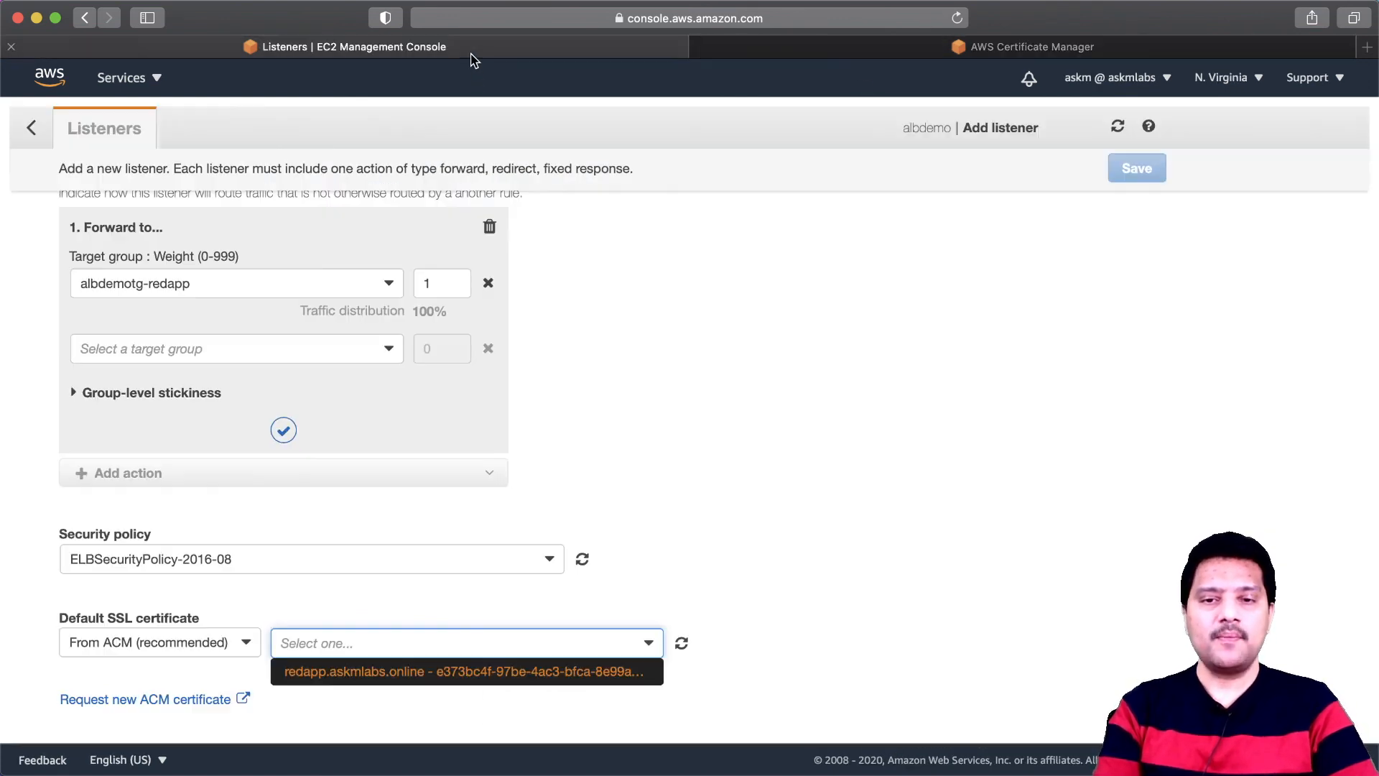
click(365, 676)
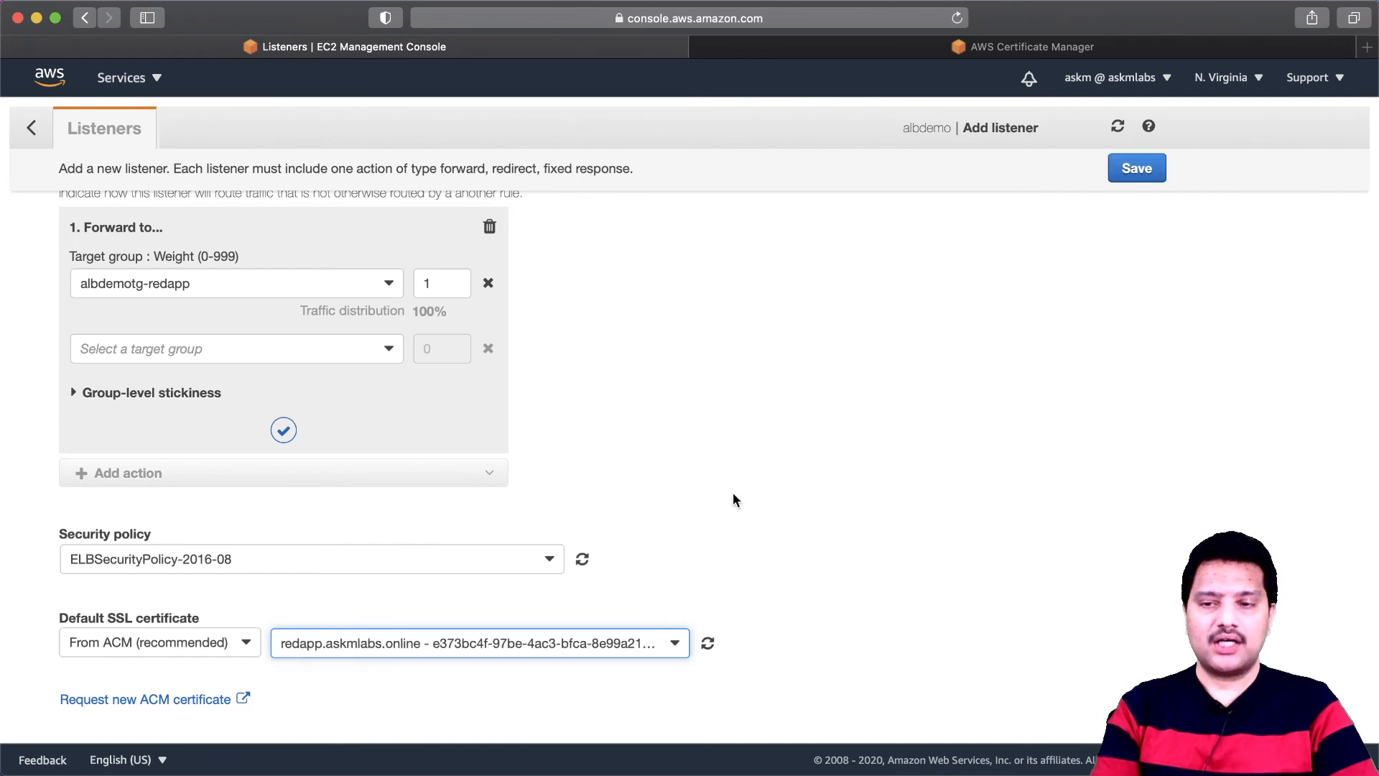
click(1134, 175)
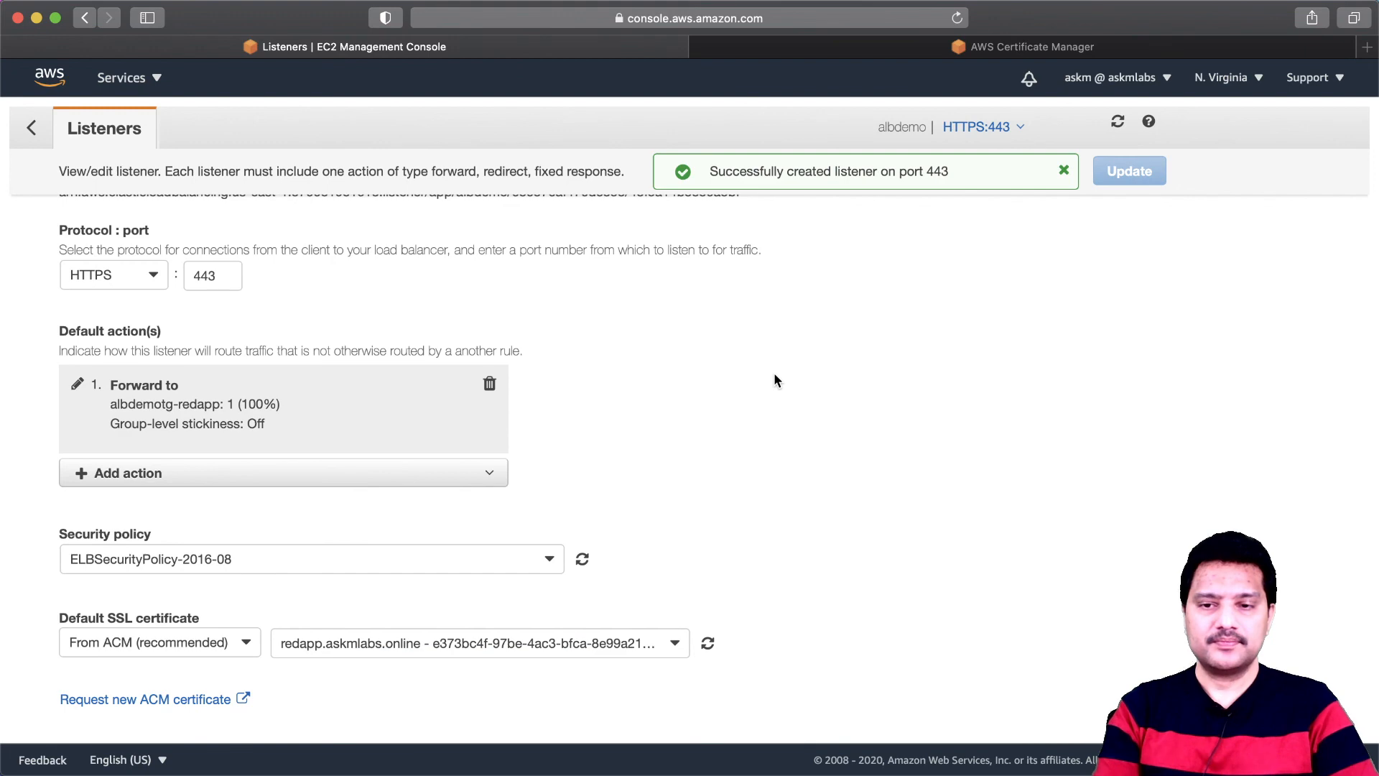
scroll(774, 372, up, 5)
click(32, 128)
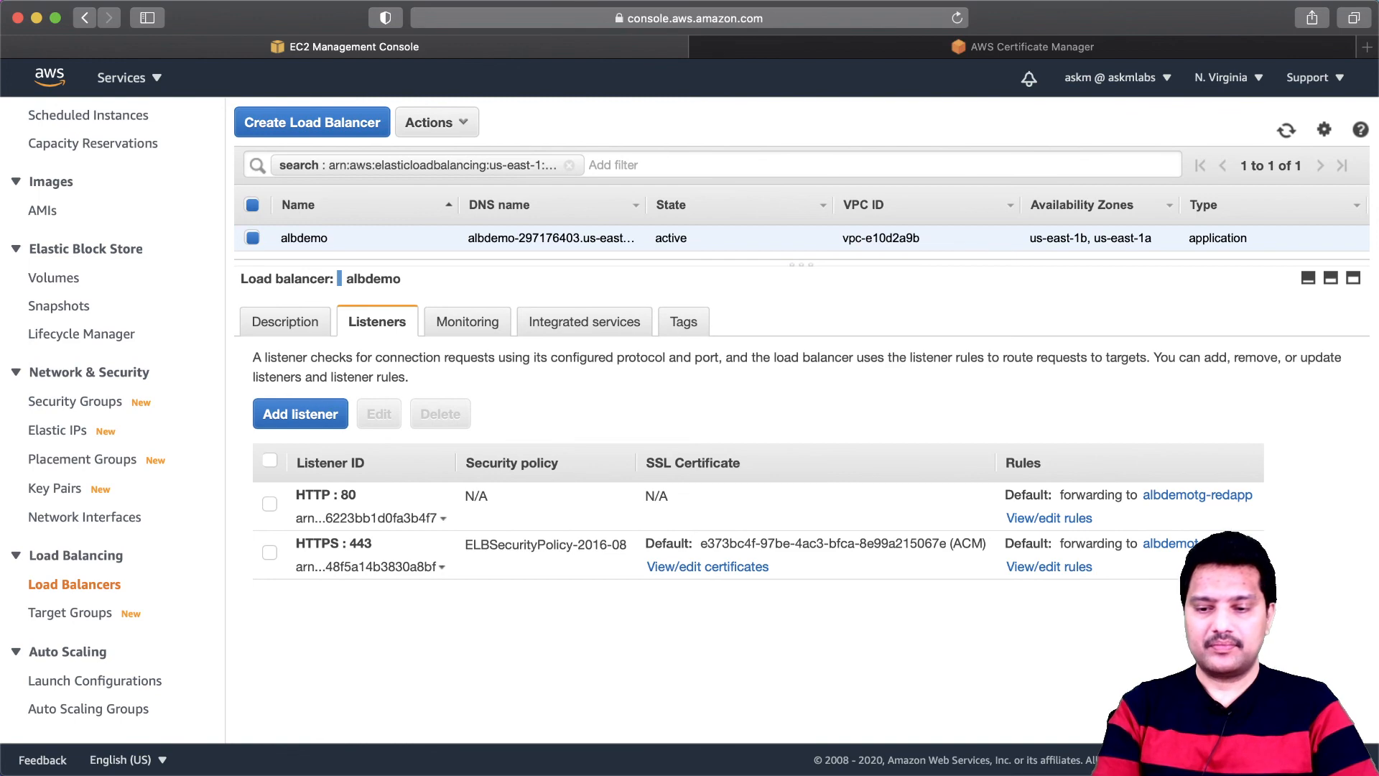
click(803, 771)
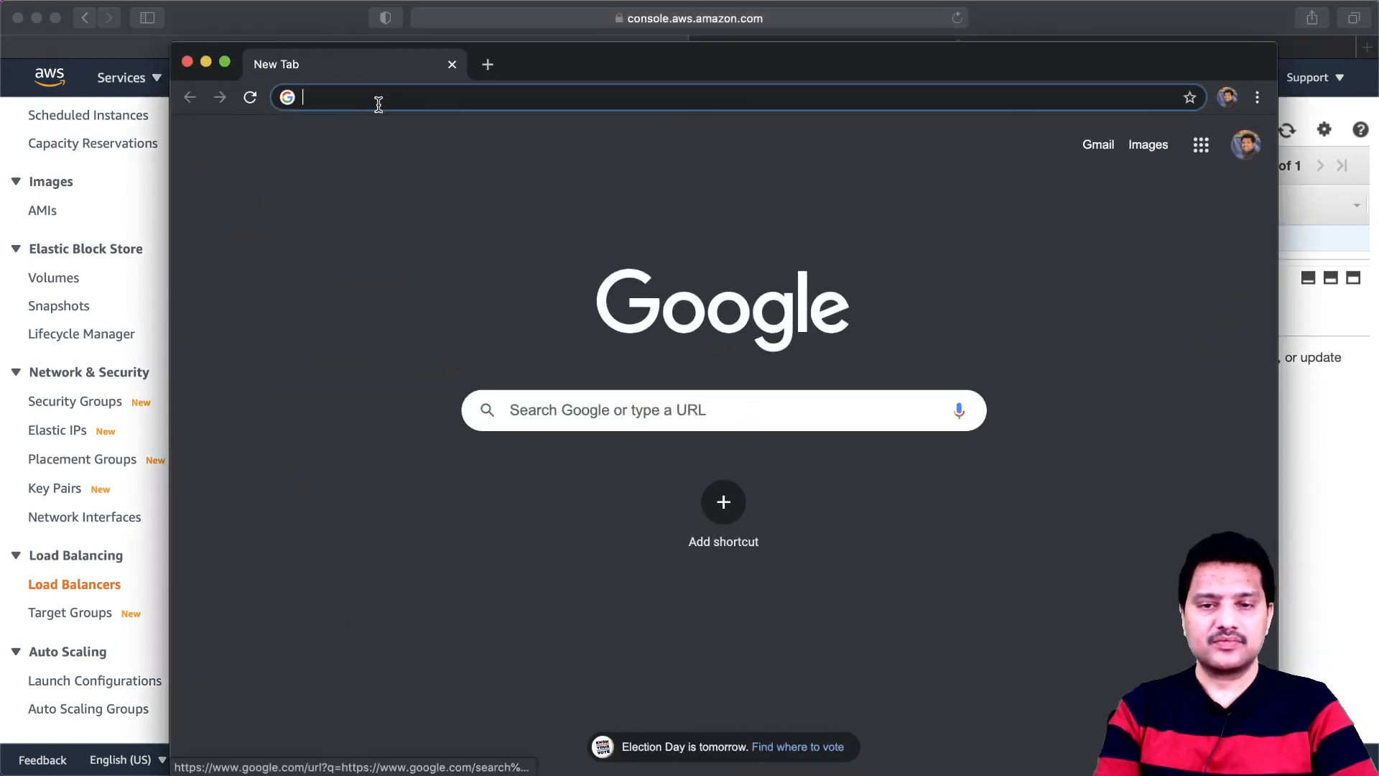
click(383, 100)
text(https)
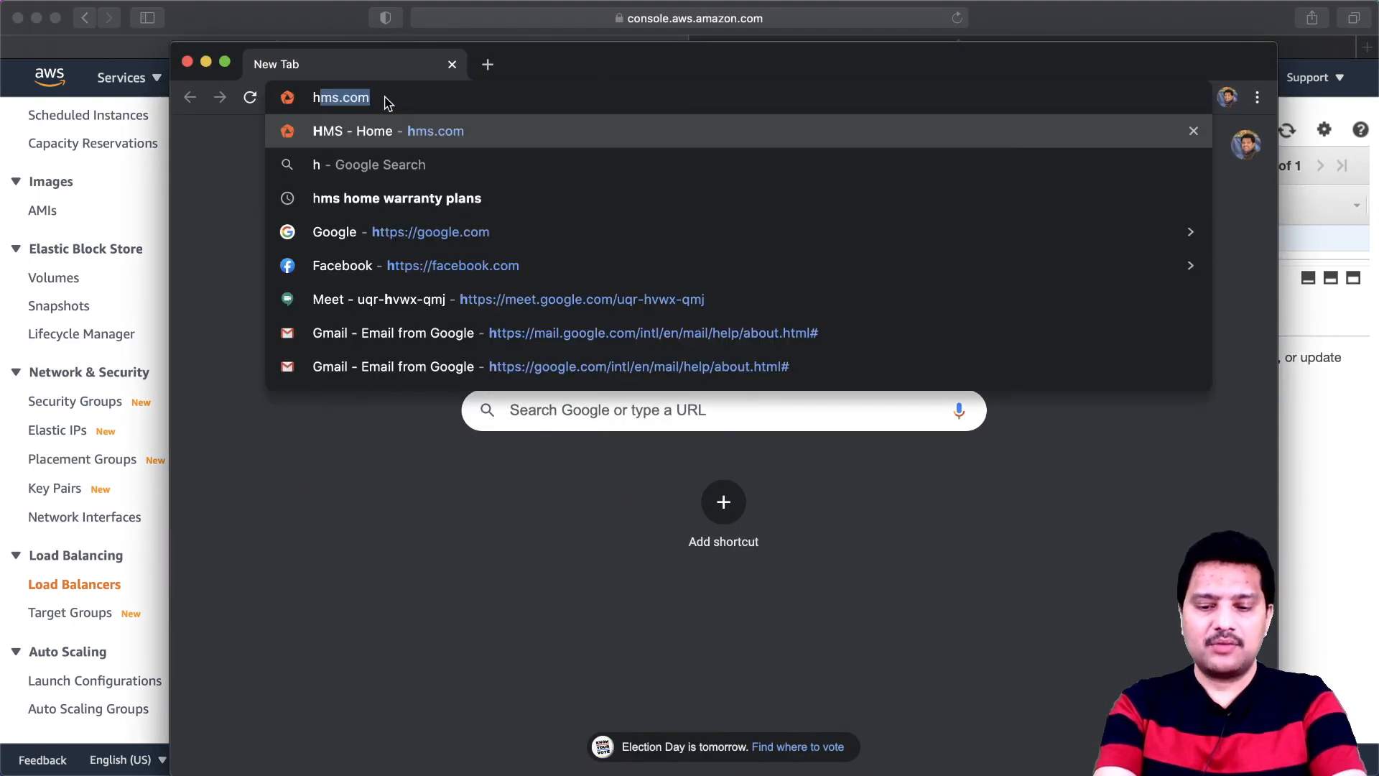
text(://)
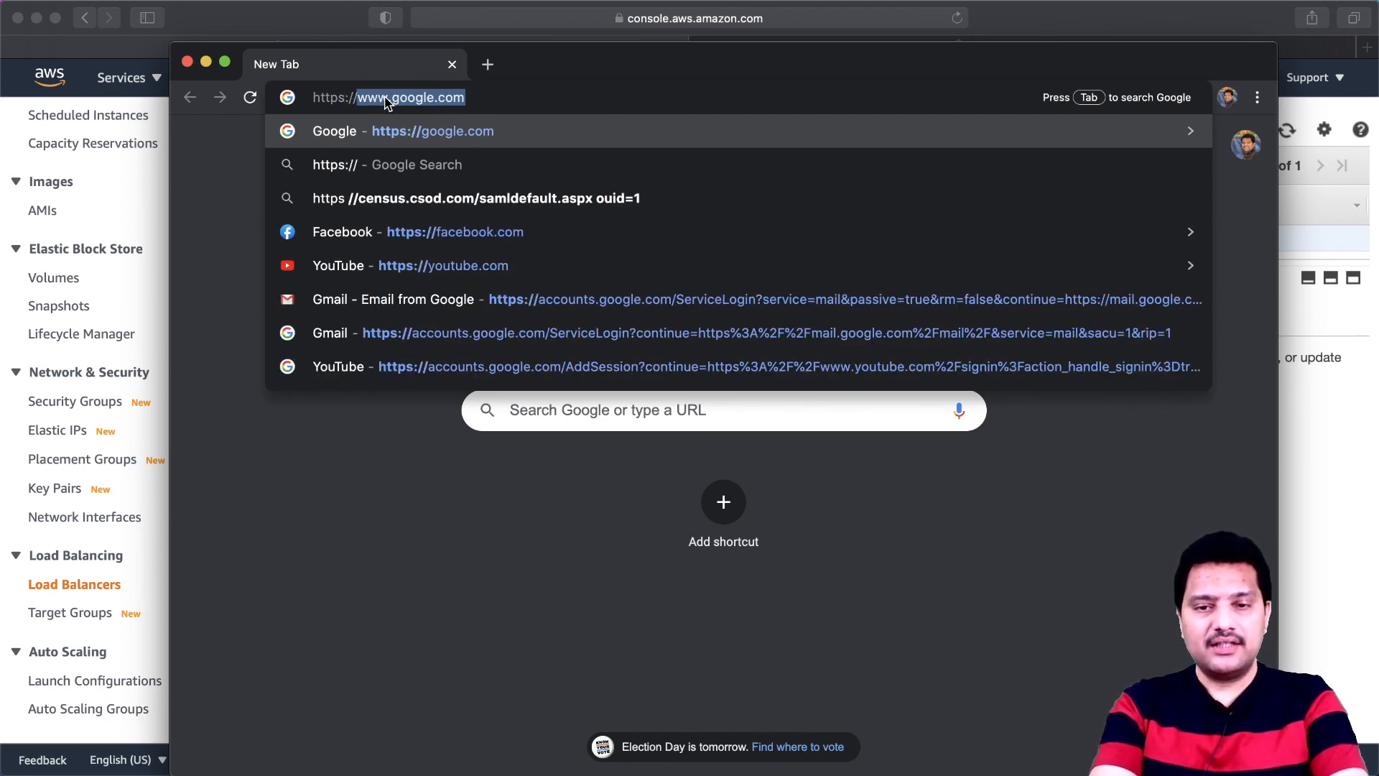
text(redapp.)
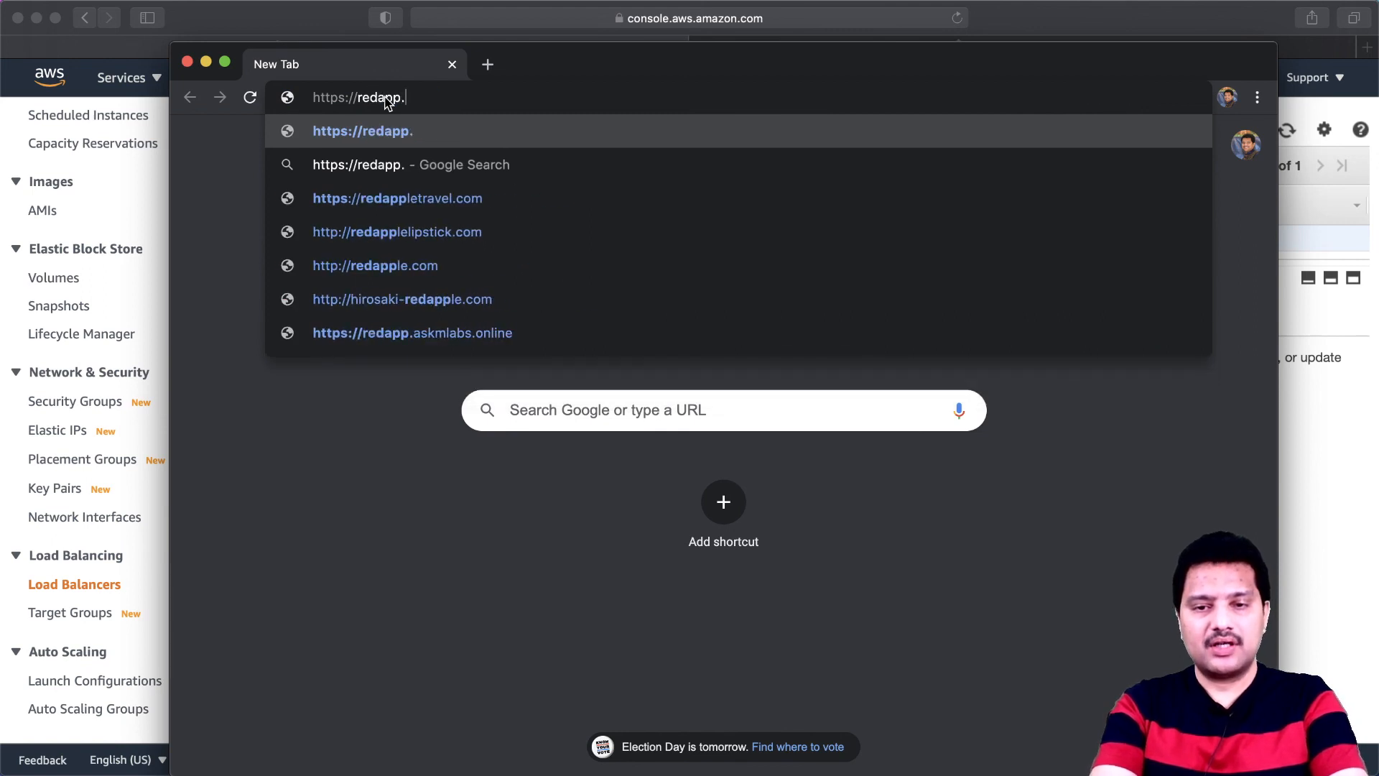
text(askmlabs.online)
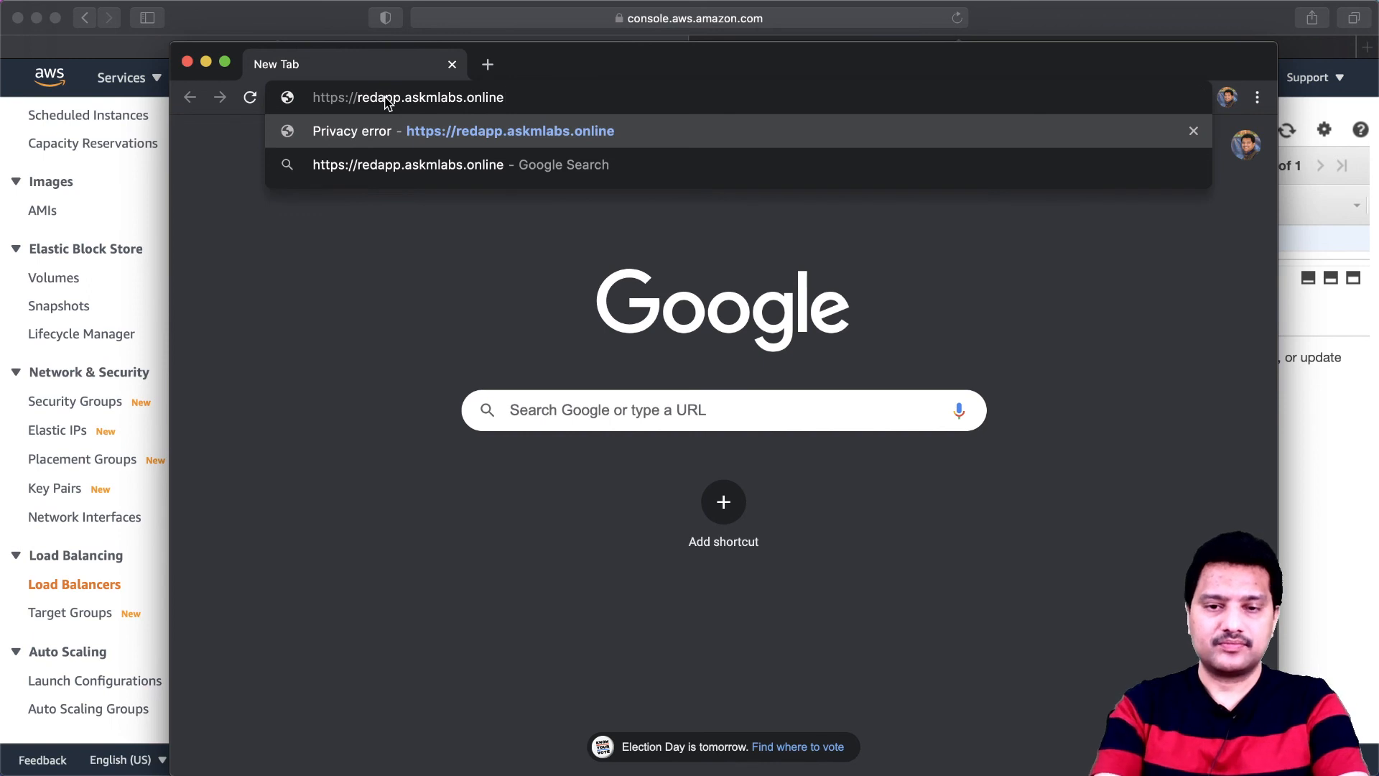
key(Return)
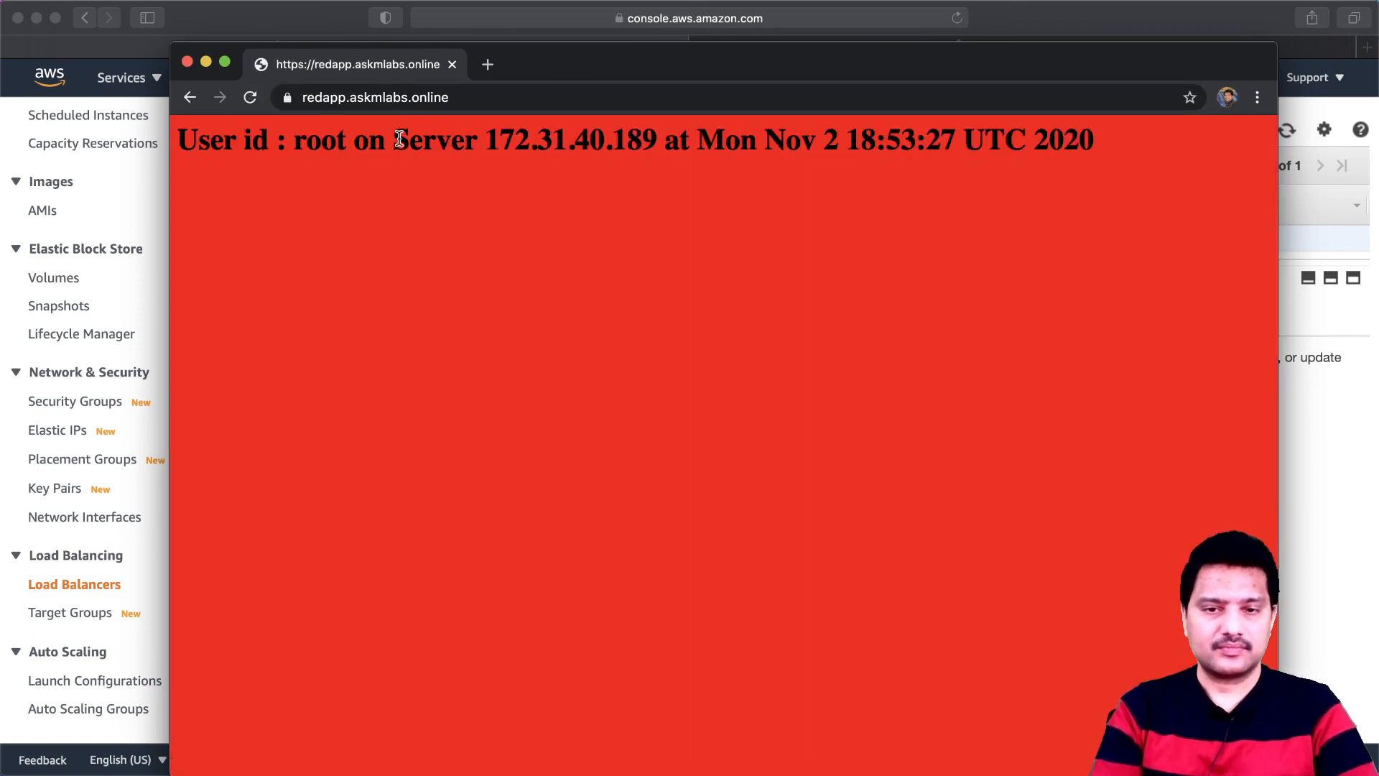
- Check the full HTTPS address and the site's connection security, and expand the details of its certificate
click(493, 99)
click(493, 101)
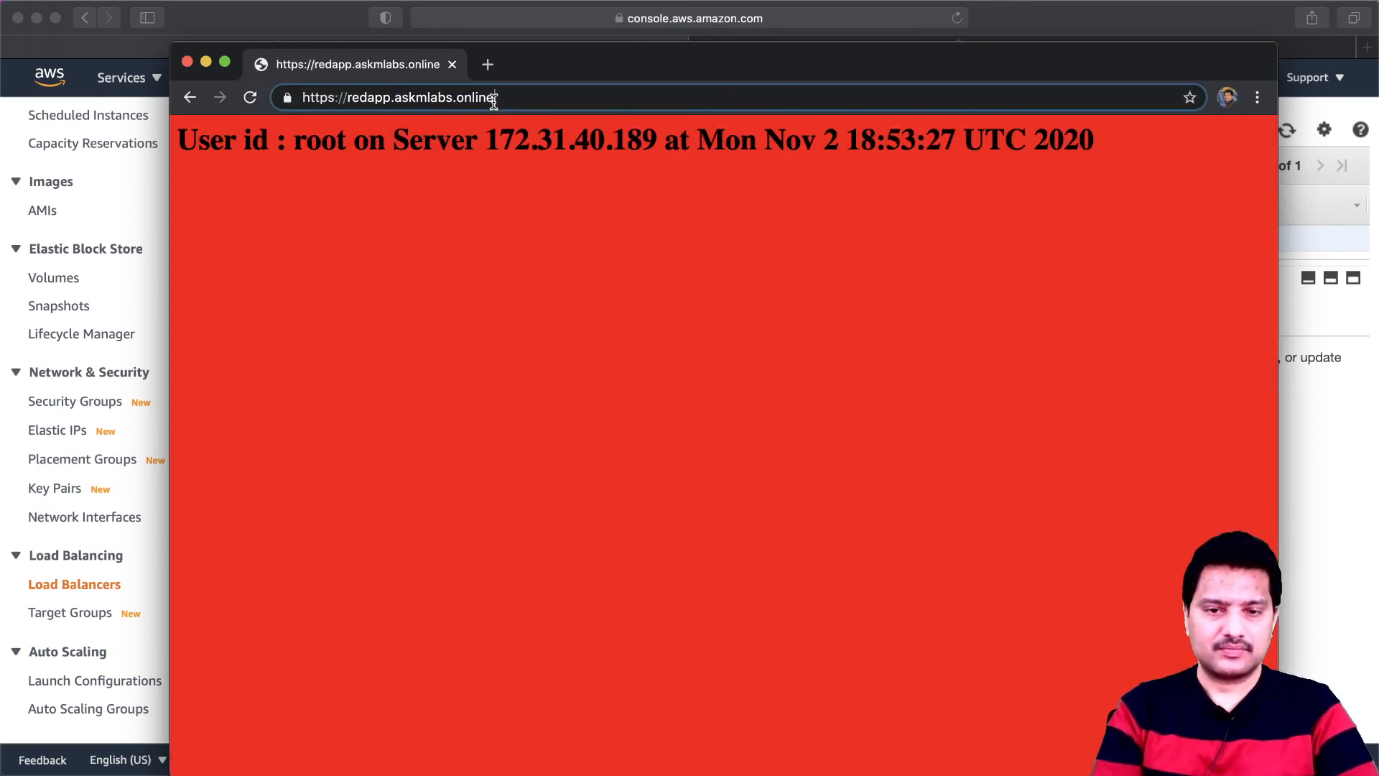
click(406, 224)
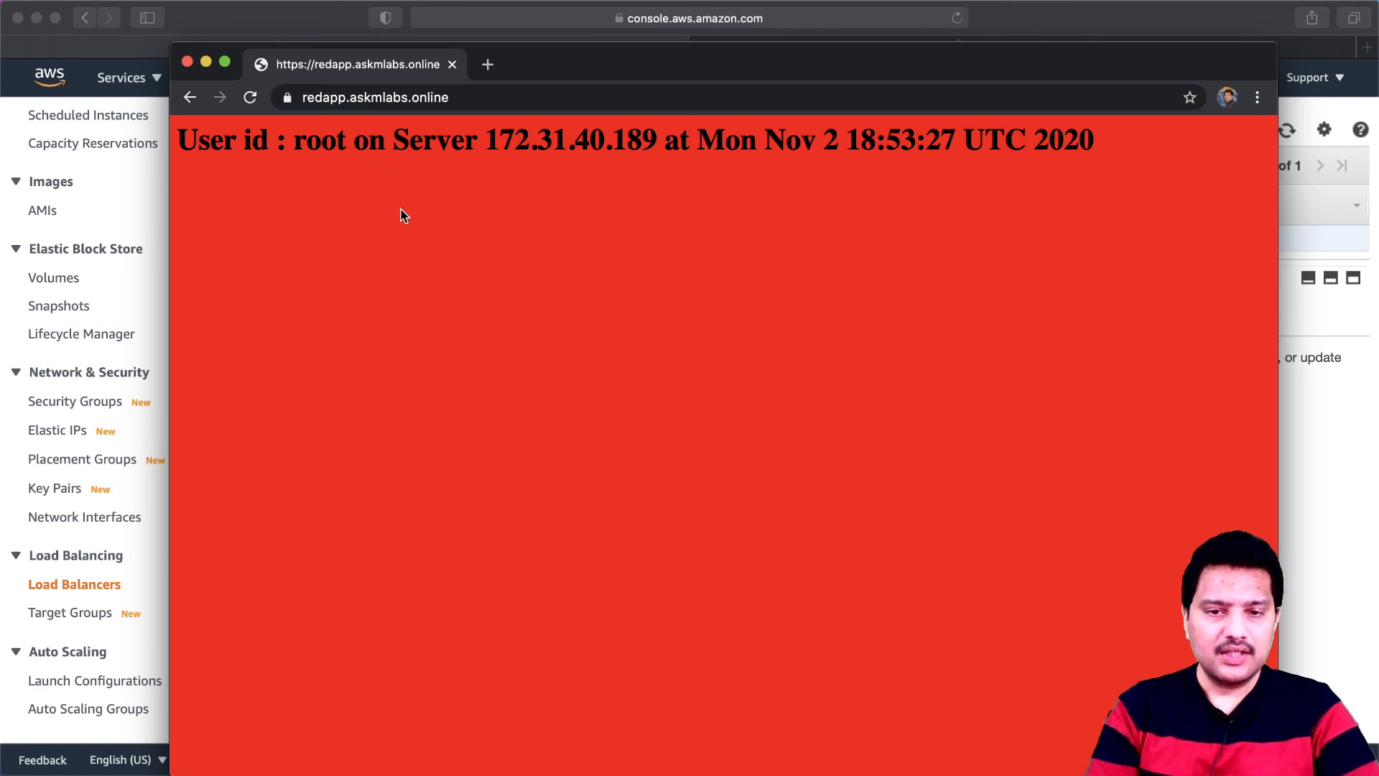
click(492, 97)
click(491, 97)
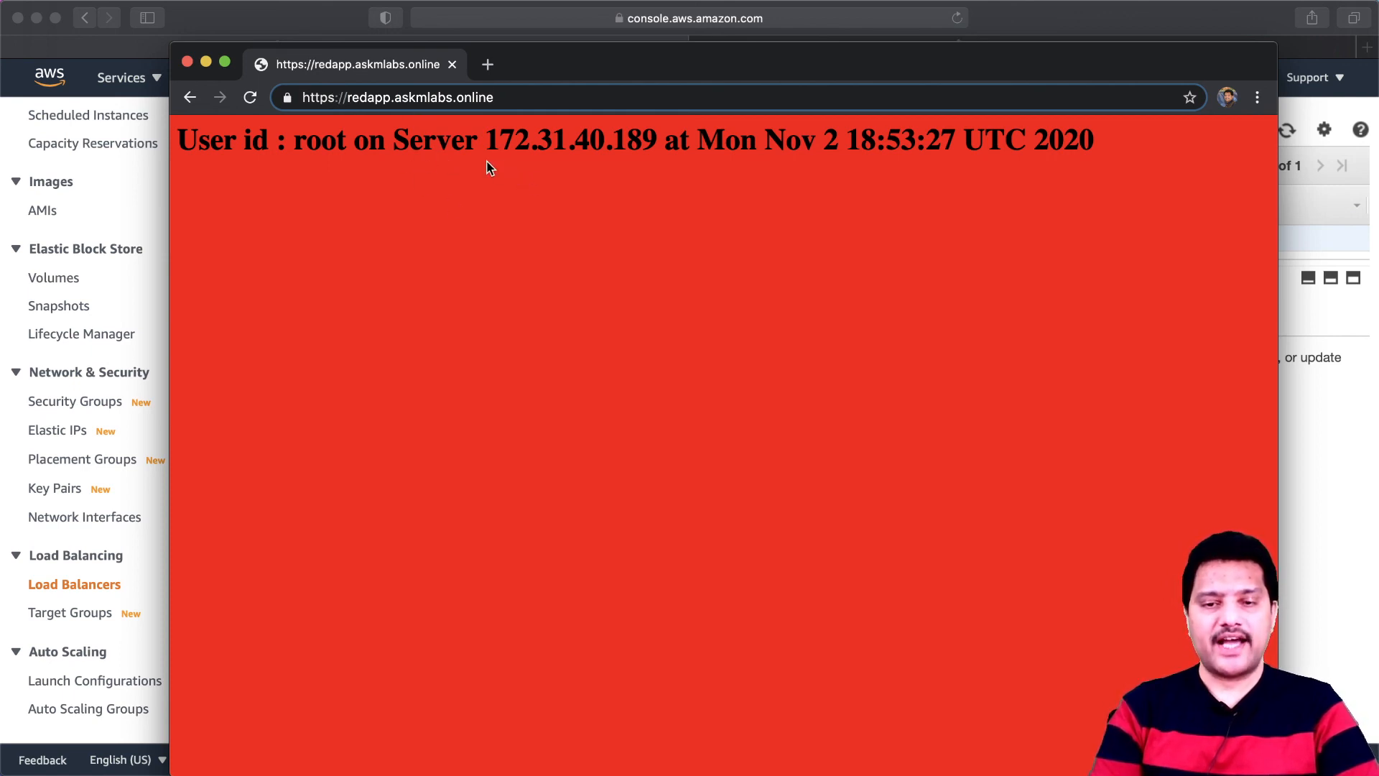
click(287, 99)
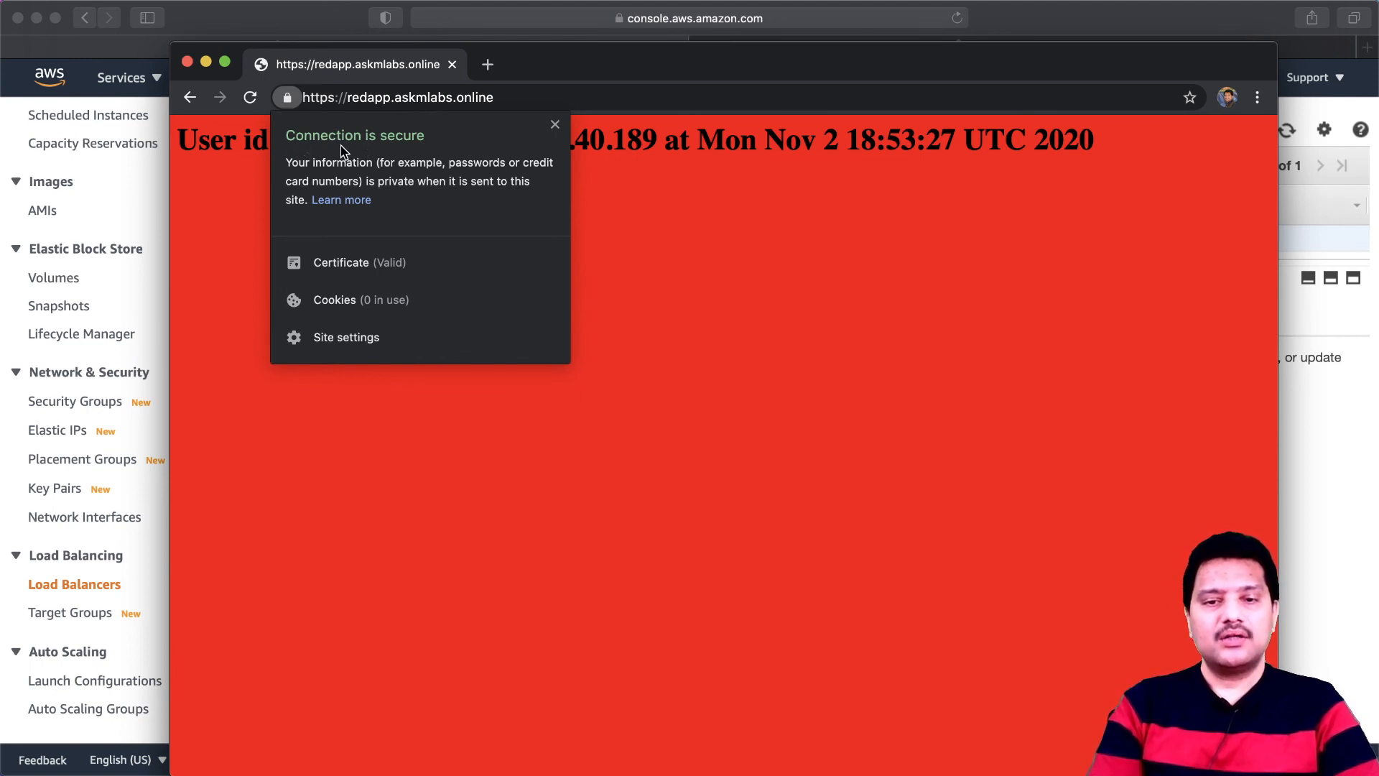
click(370, 263)
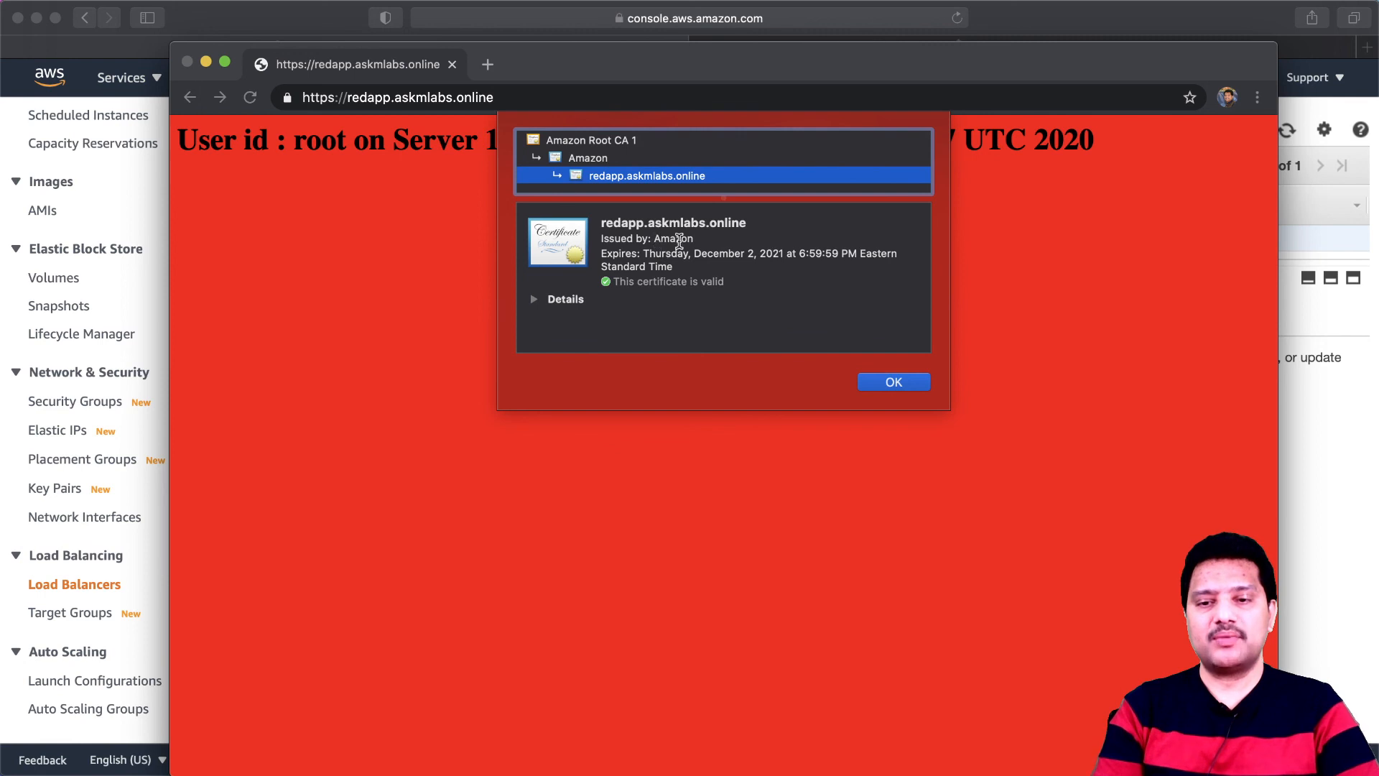
click(534, 300)
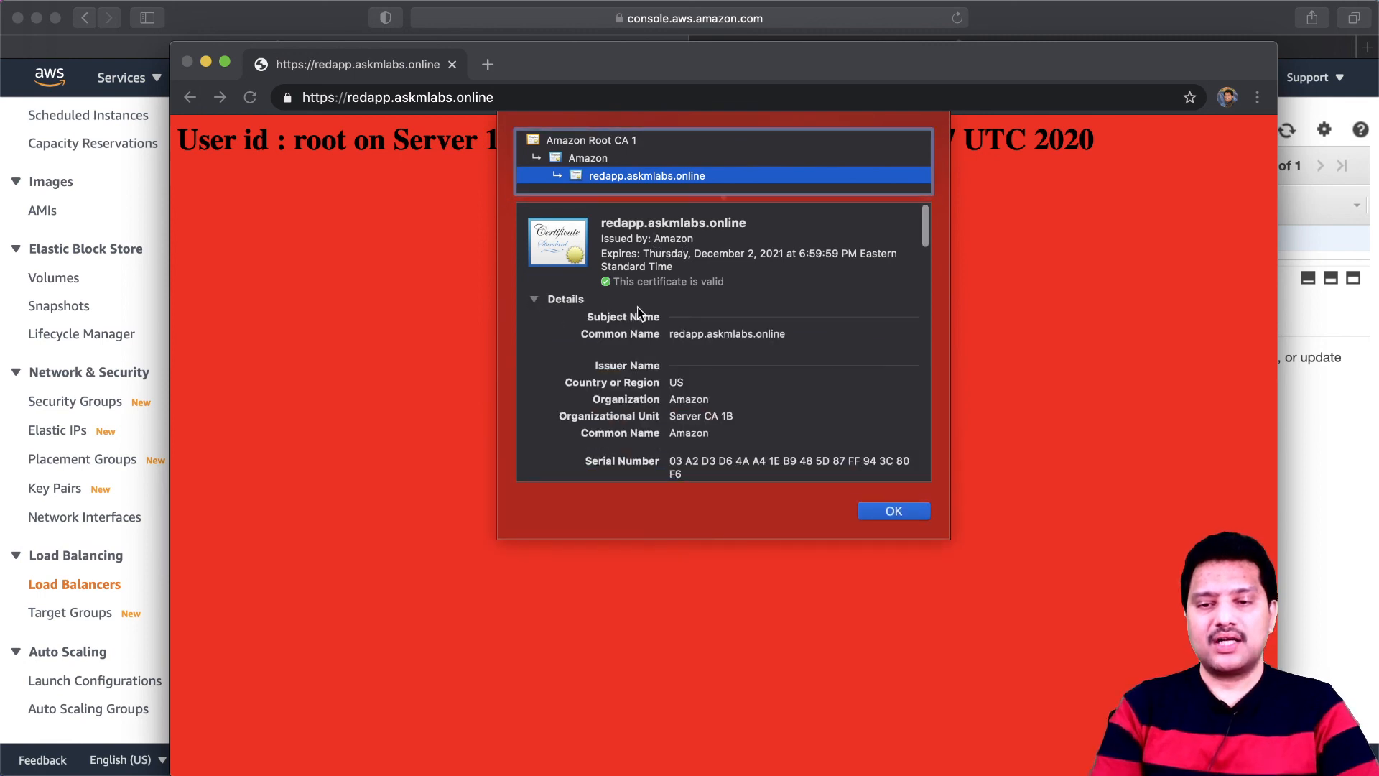
- Examine the common name on the redapp.askmlabs.online certificate, close the certificate and recheck the site's connection security
drag(672, 337, 789, 338)
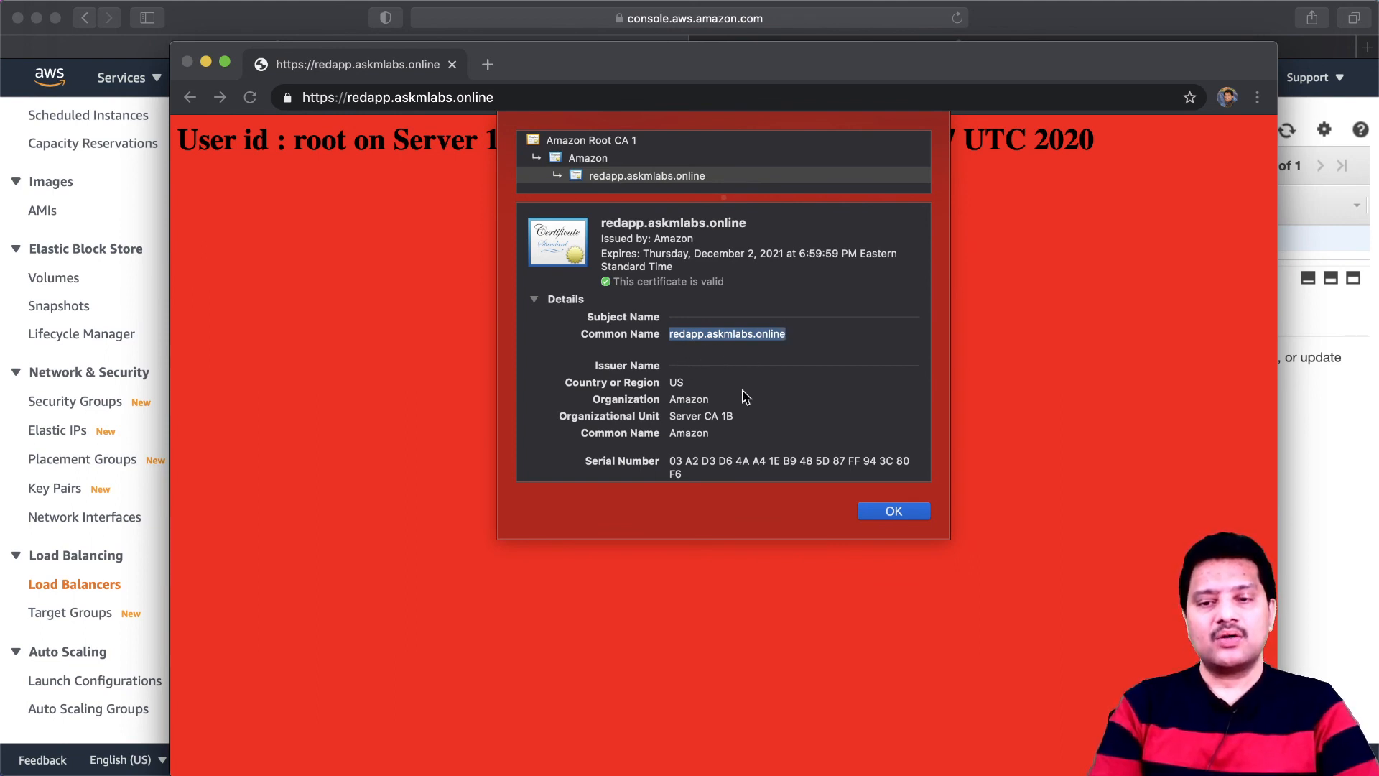
click(894, 511)
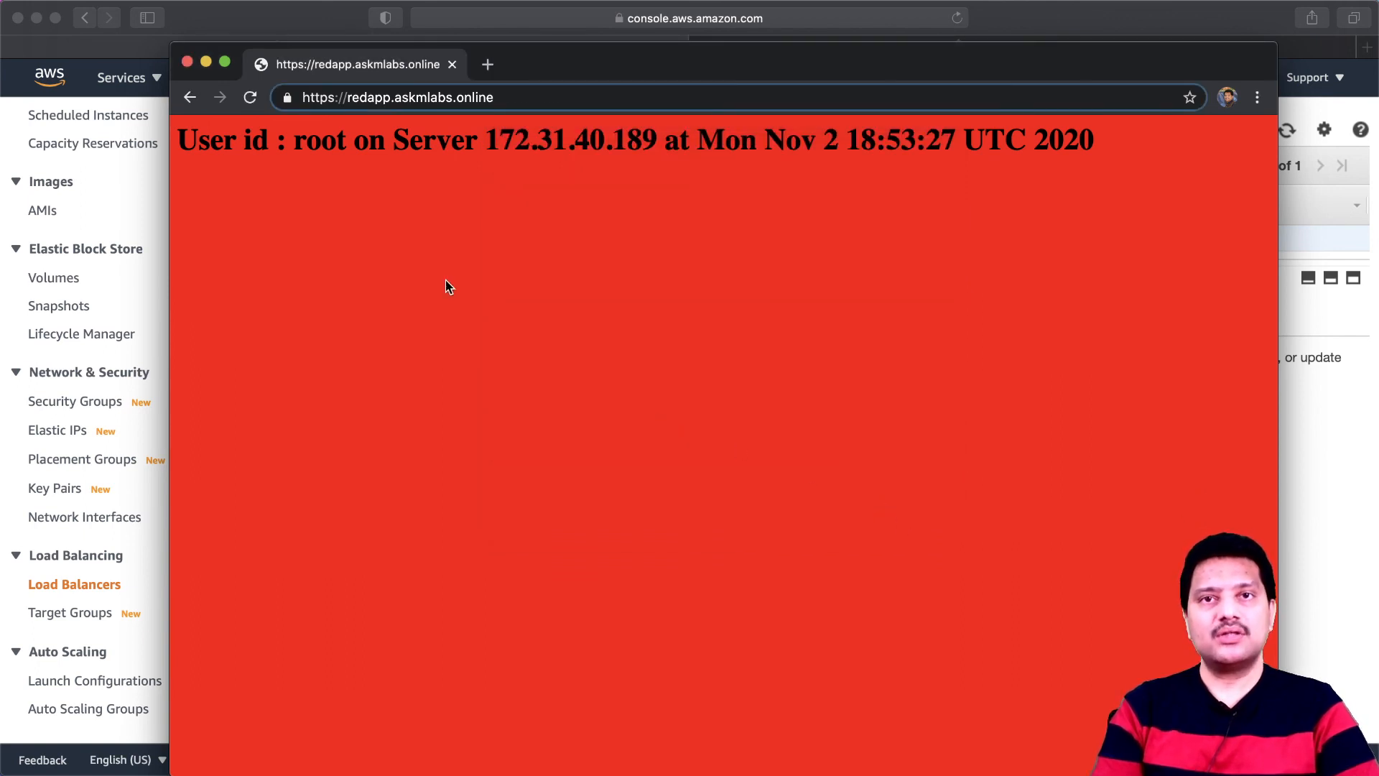
click(287, 99)
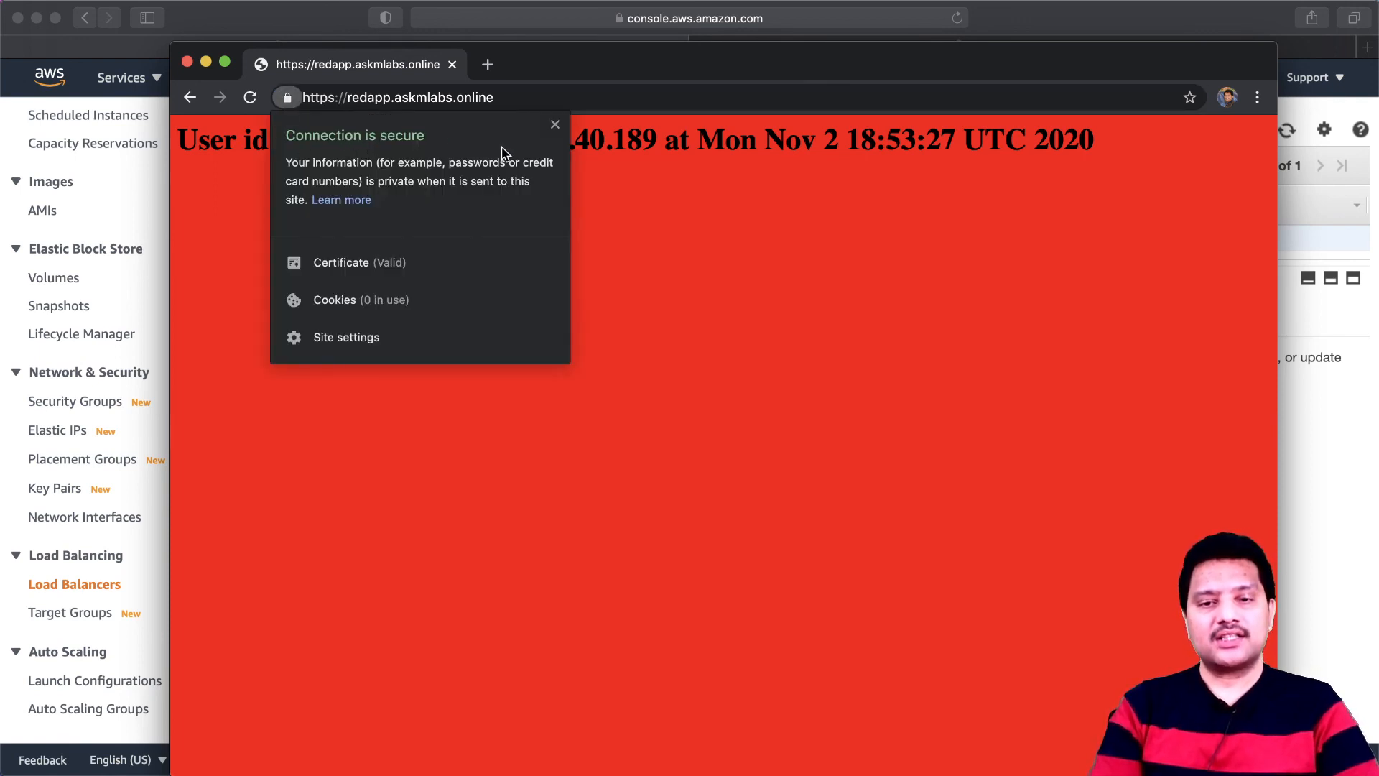
click(729, 283)
click(489, 66)
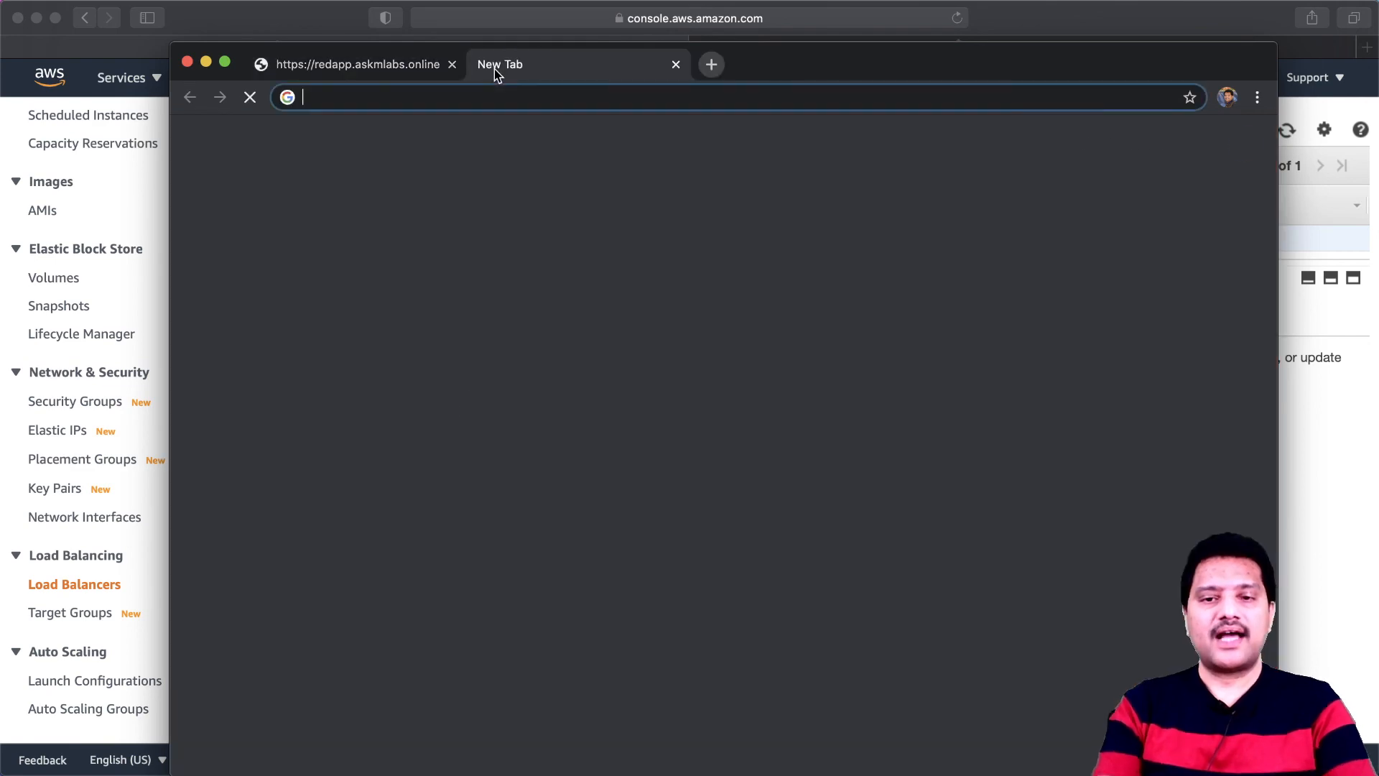
text(http:)
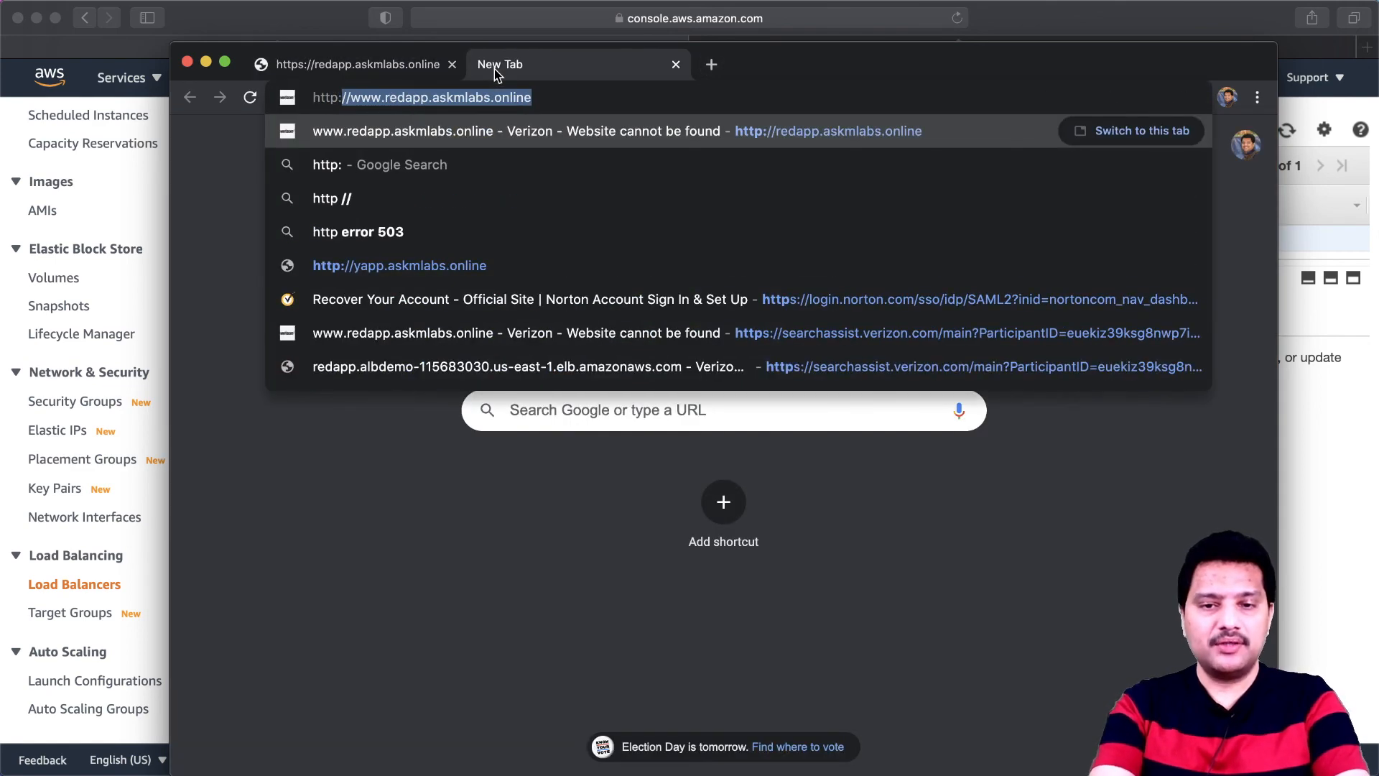
text(//red)
key(Return)
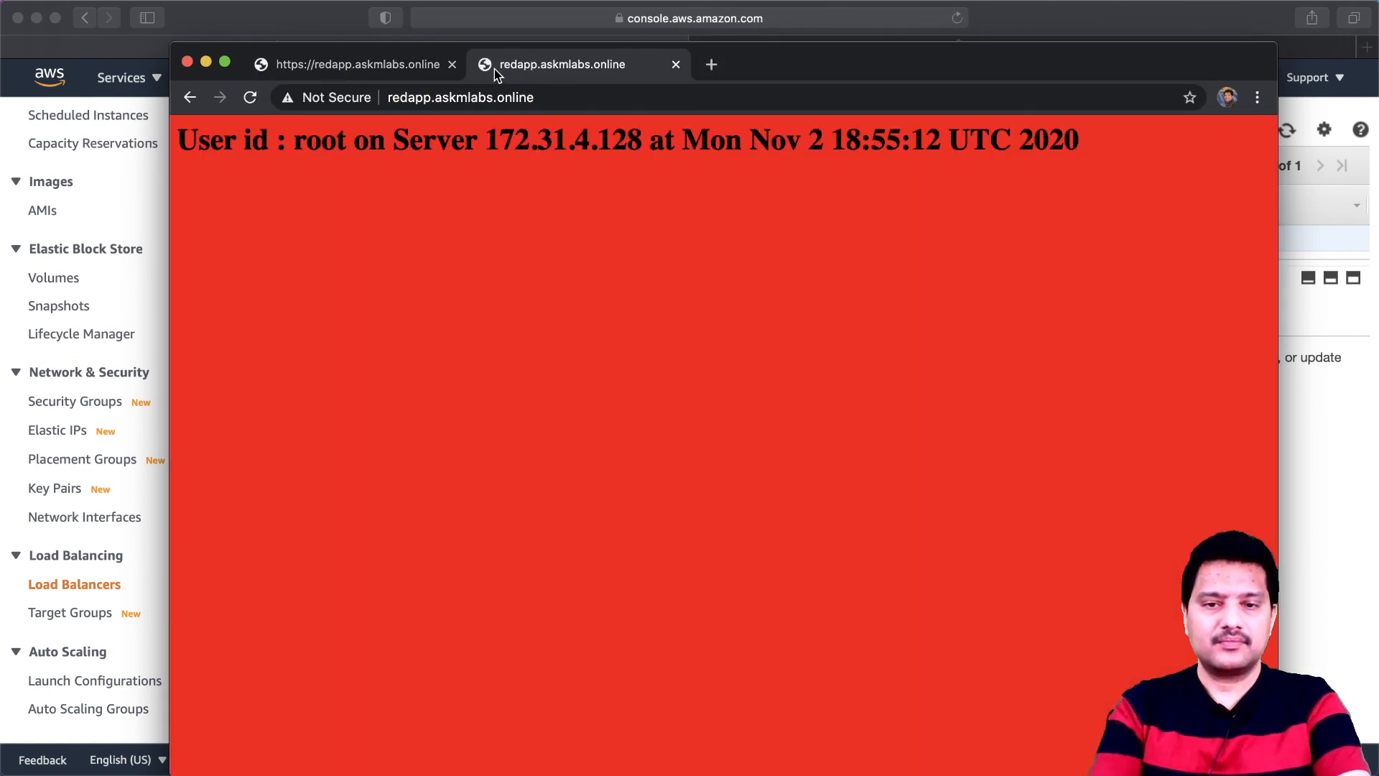
click(395, 102)
click(558, 102)
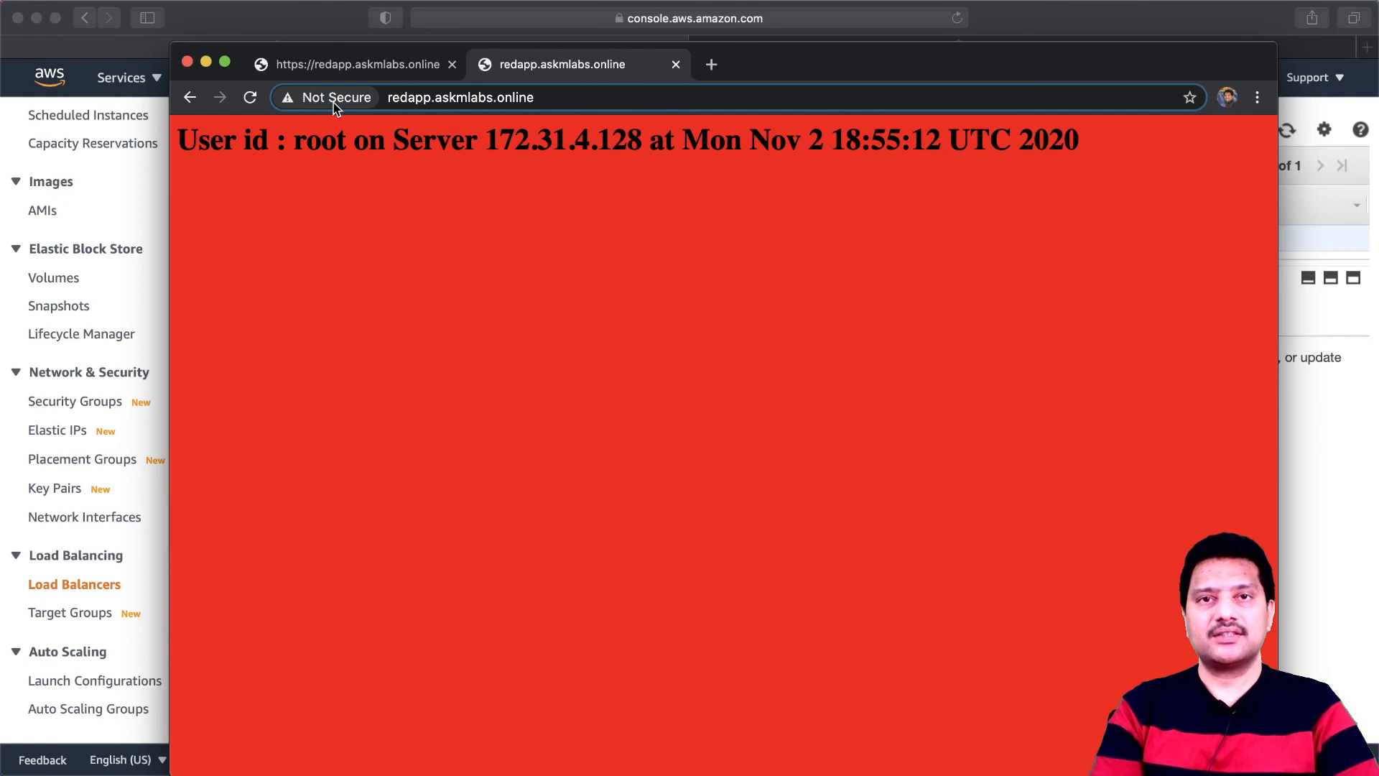
- Return to the HTTPS redapp.askmlabs.online page and check its connection security for comparison
click(361, 67)
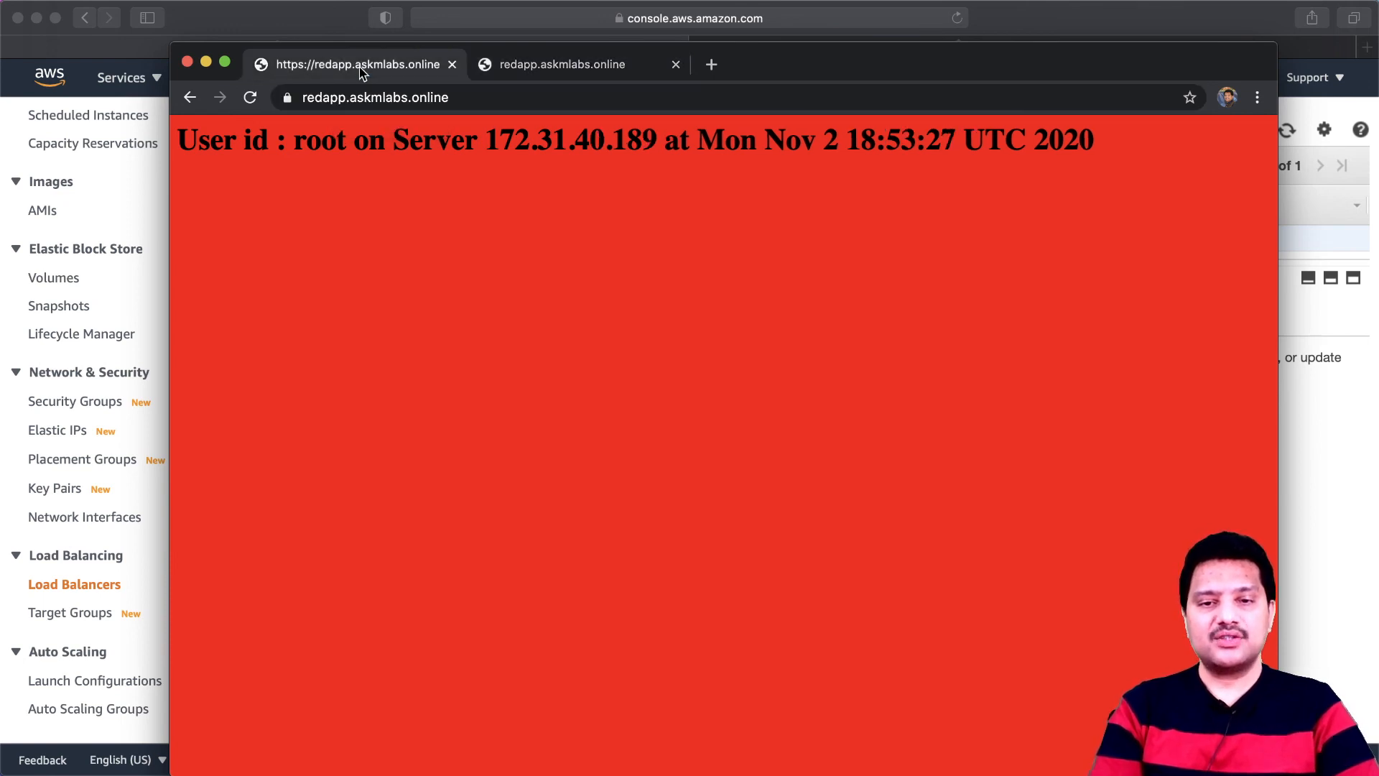
click(287, 99)
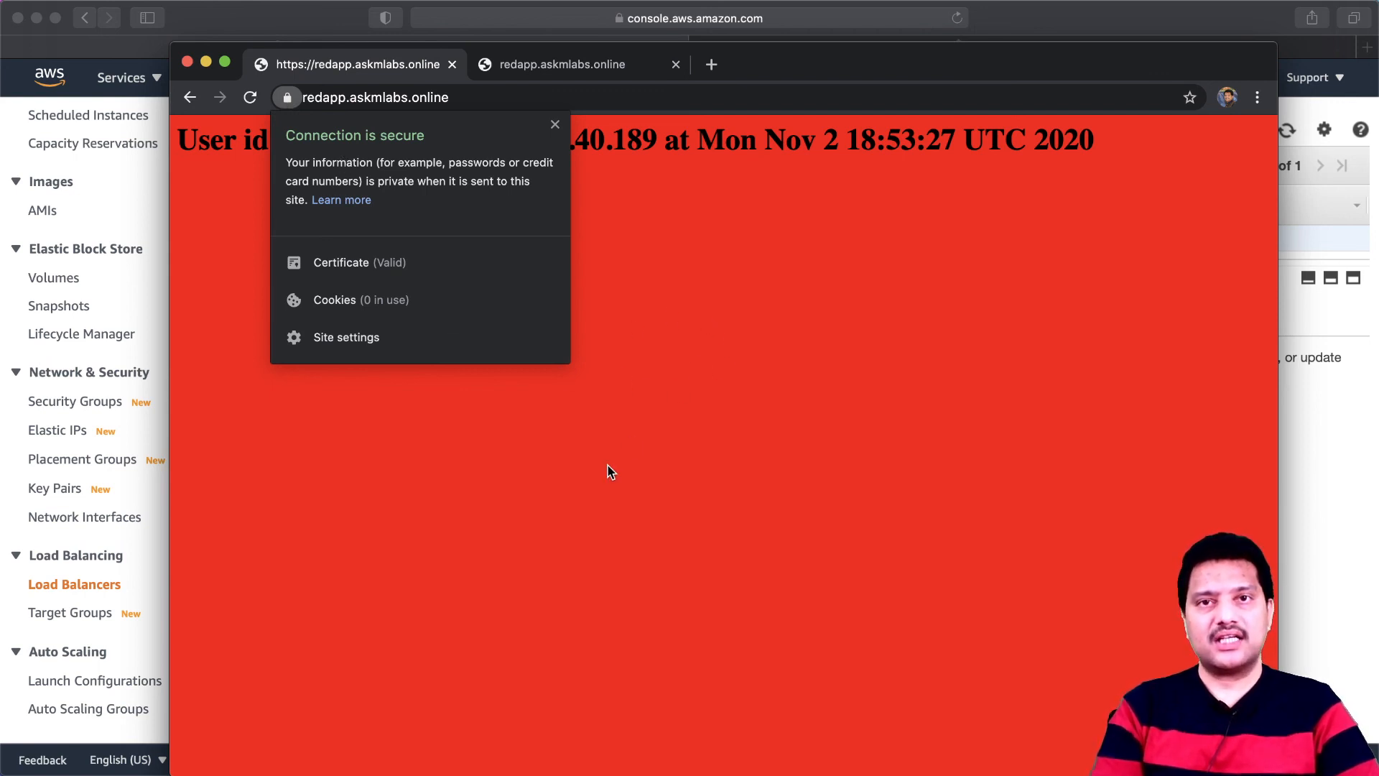
click(697, 434)
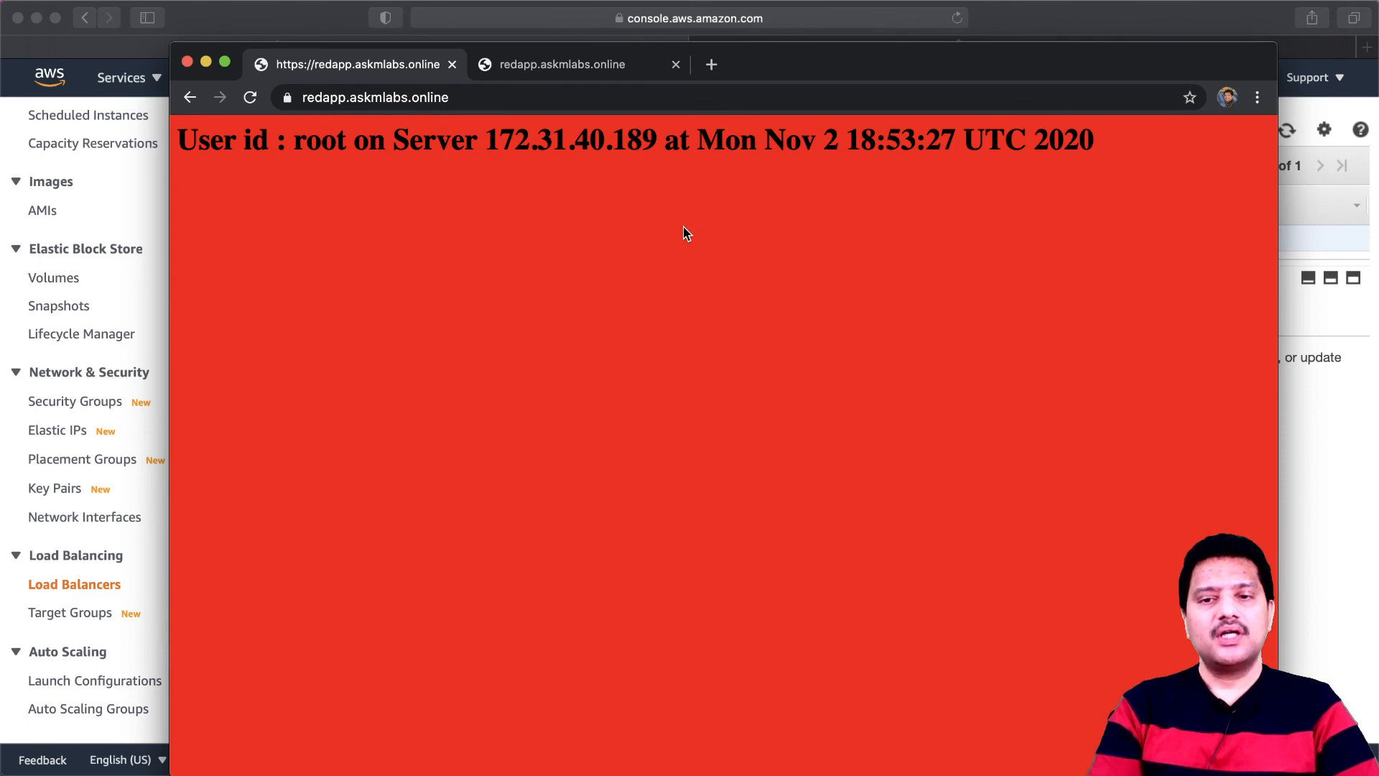
click(714, 64)
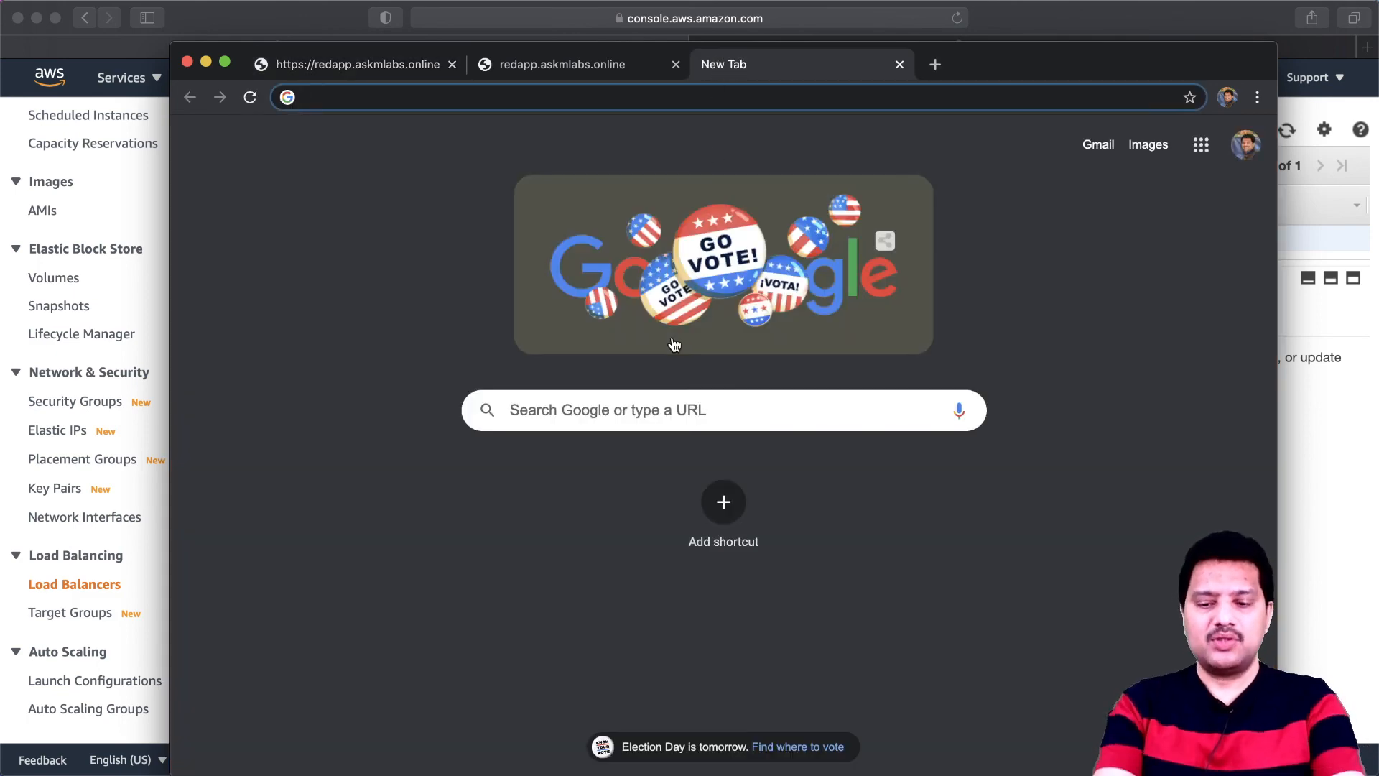
text(https)
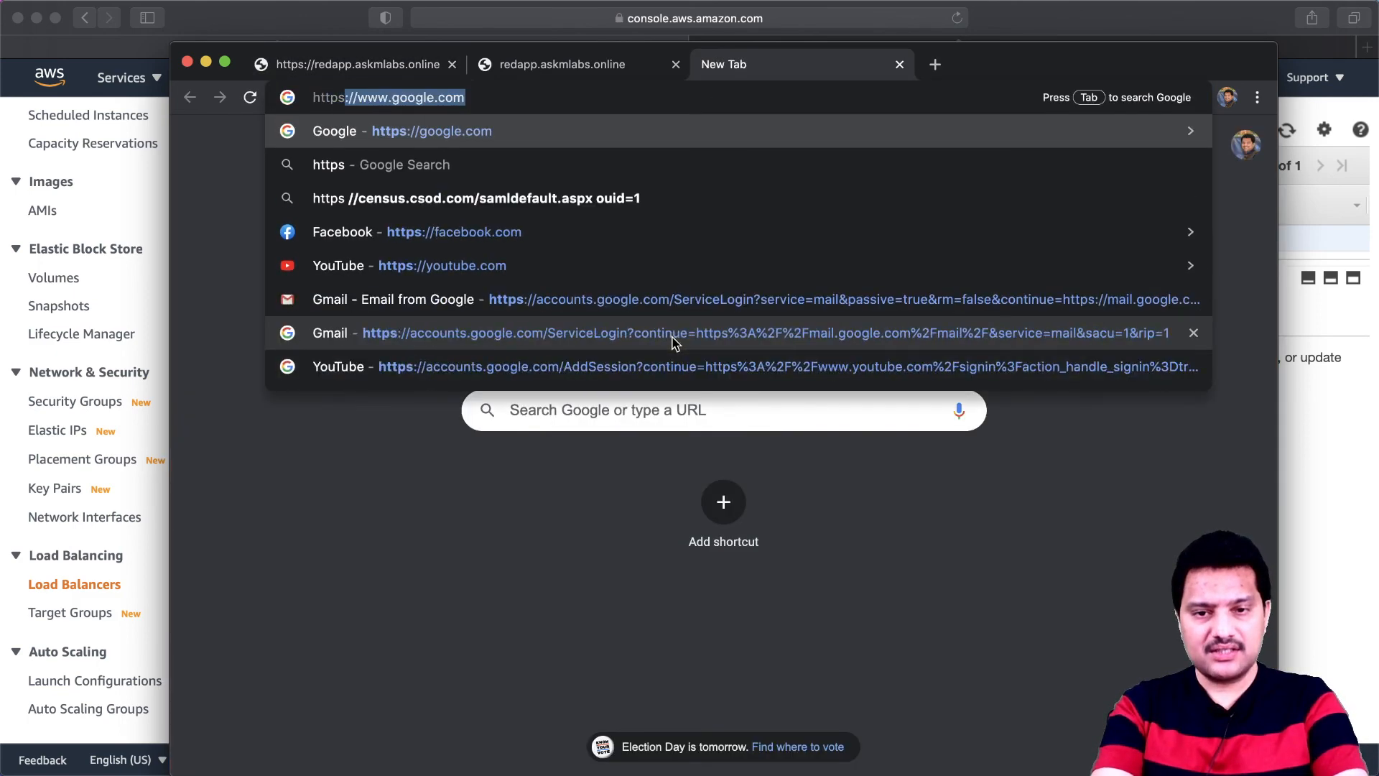
text(://)
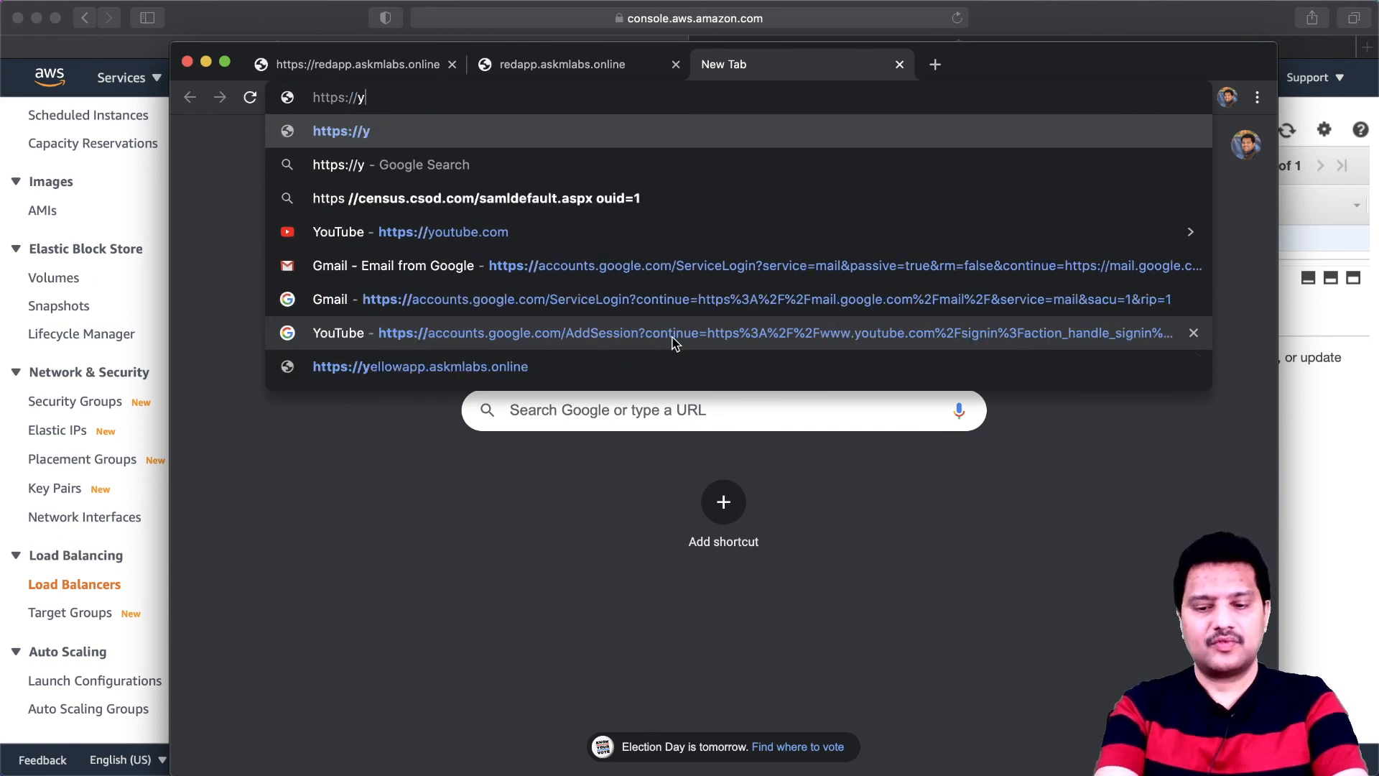
text(yapp.as)
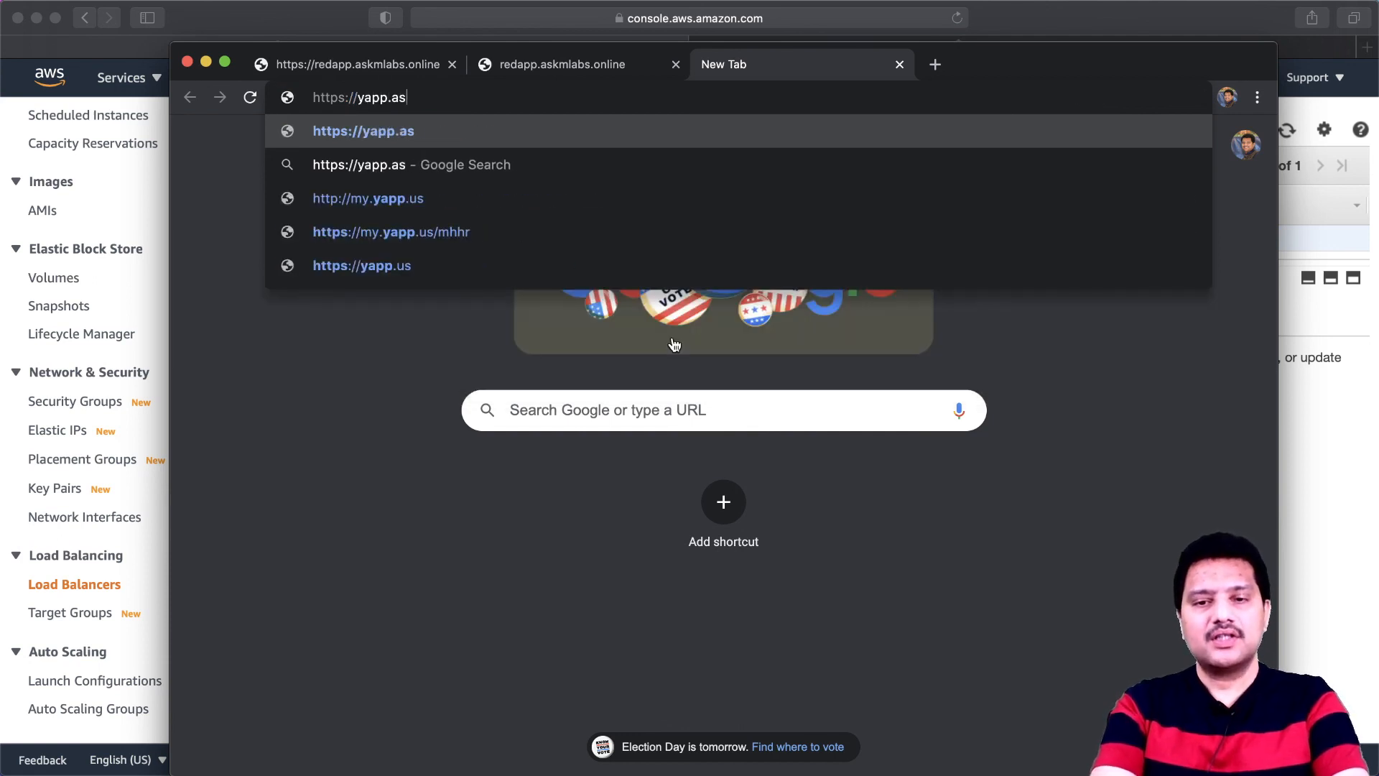
text(kmlabs.online)
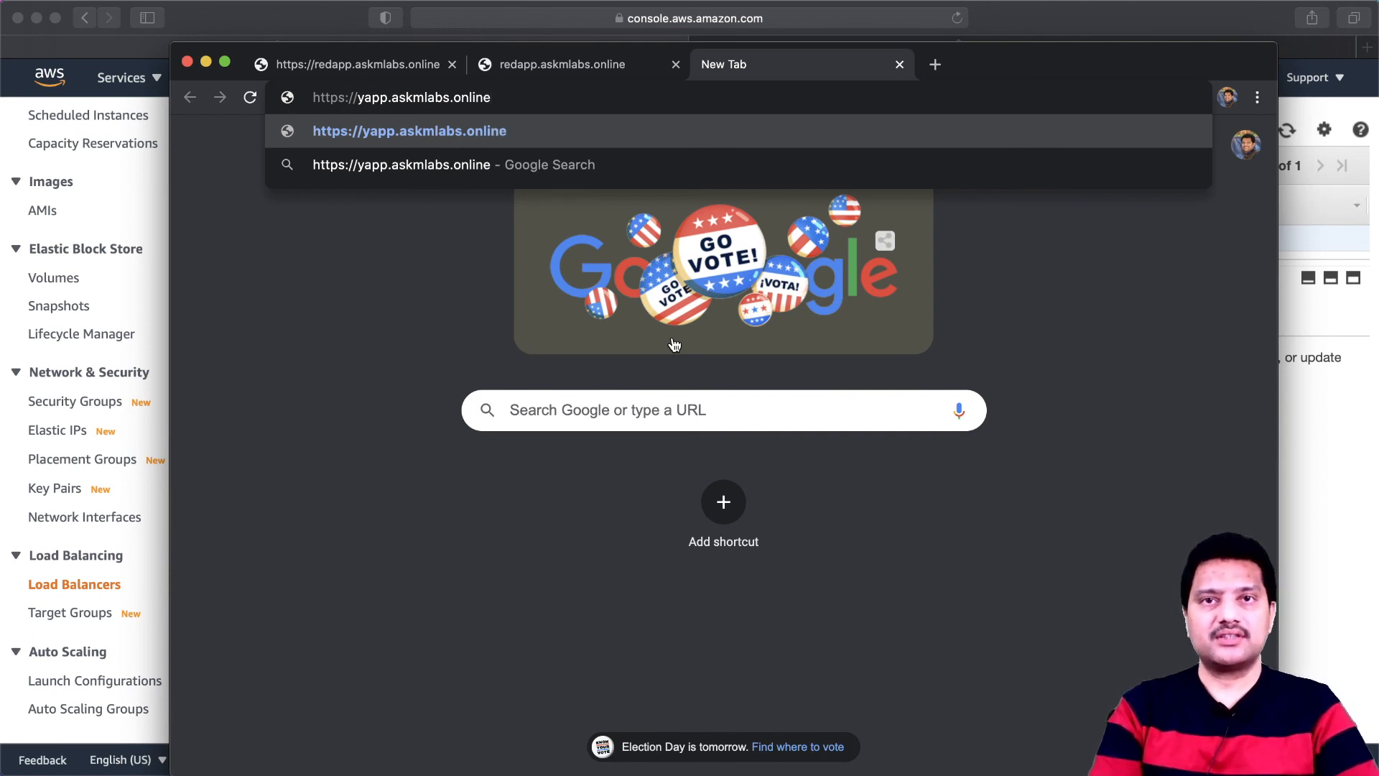
key(Return)
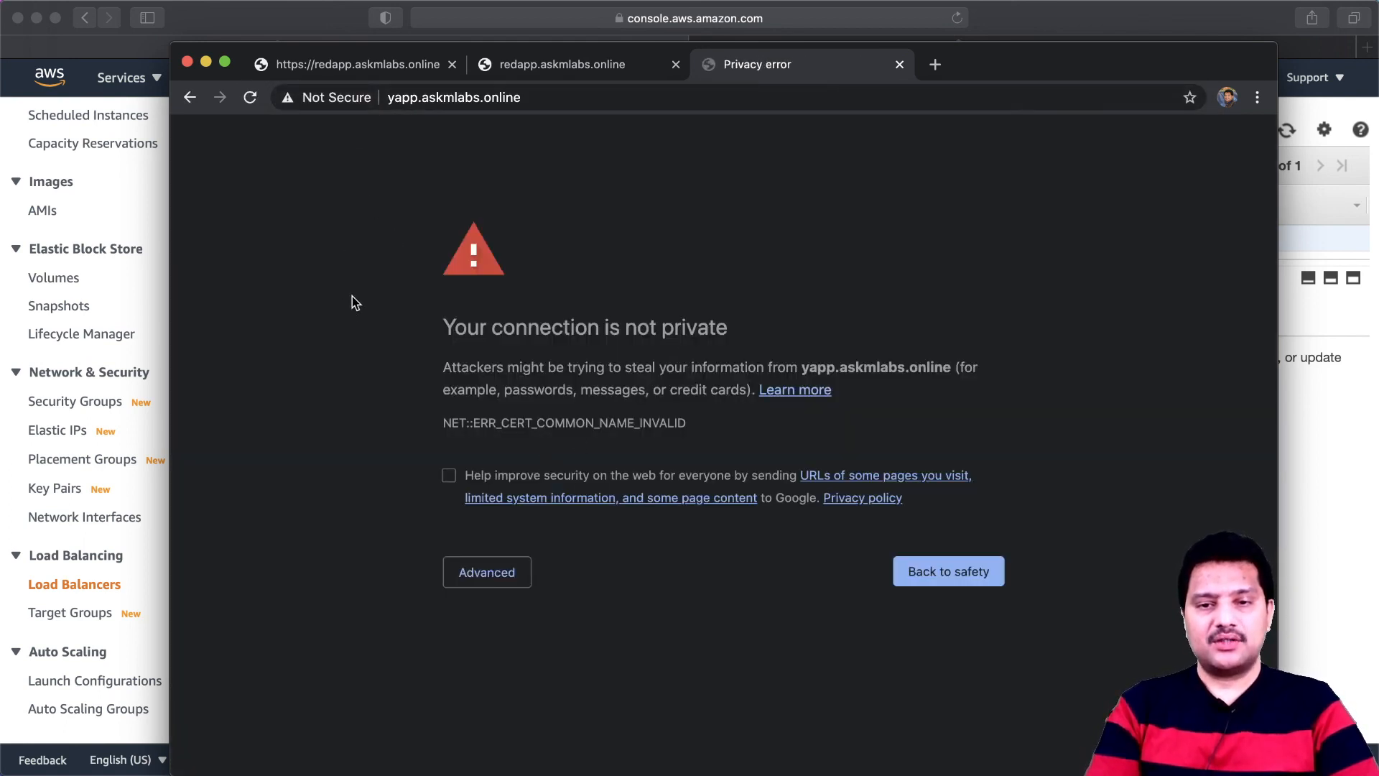
click(475, 573)
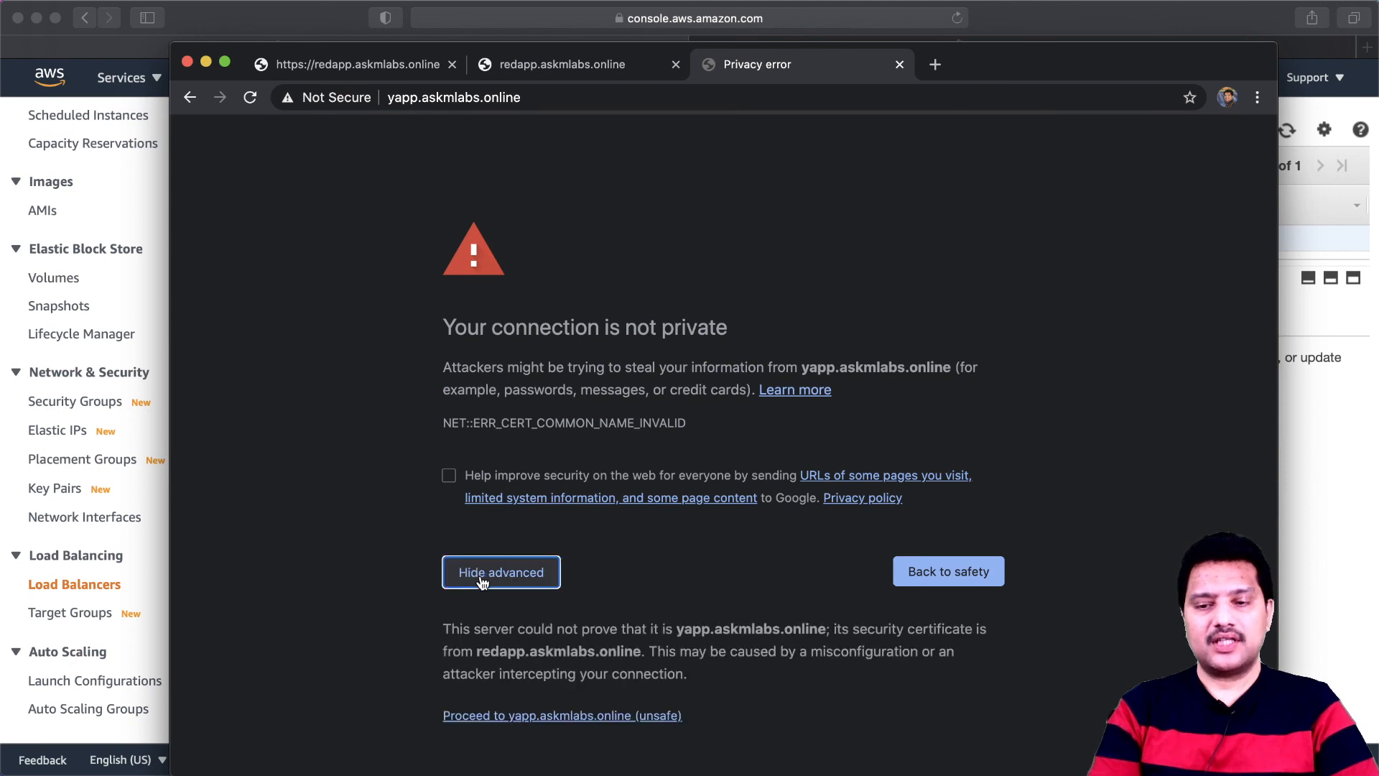
click(555, 721)
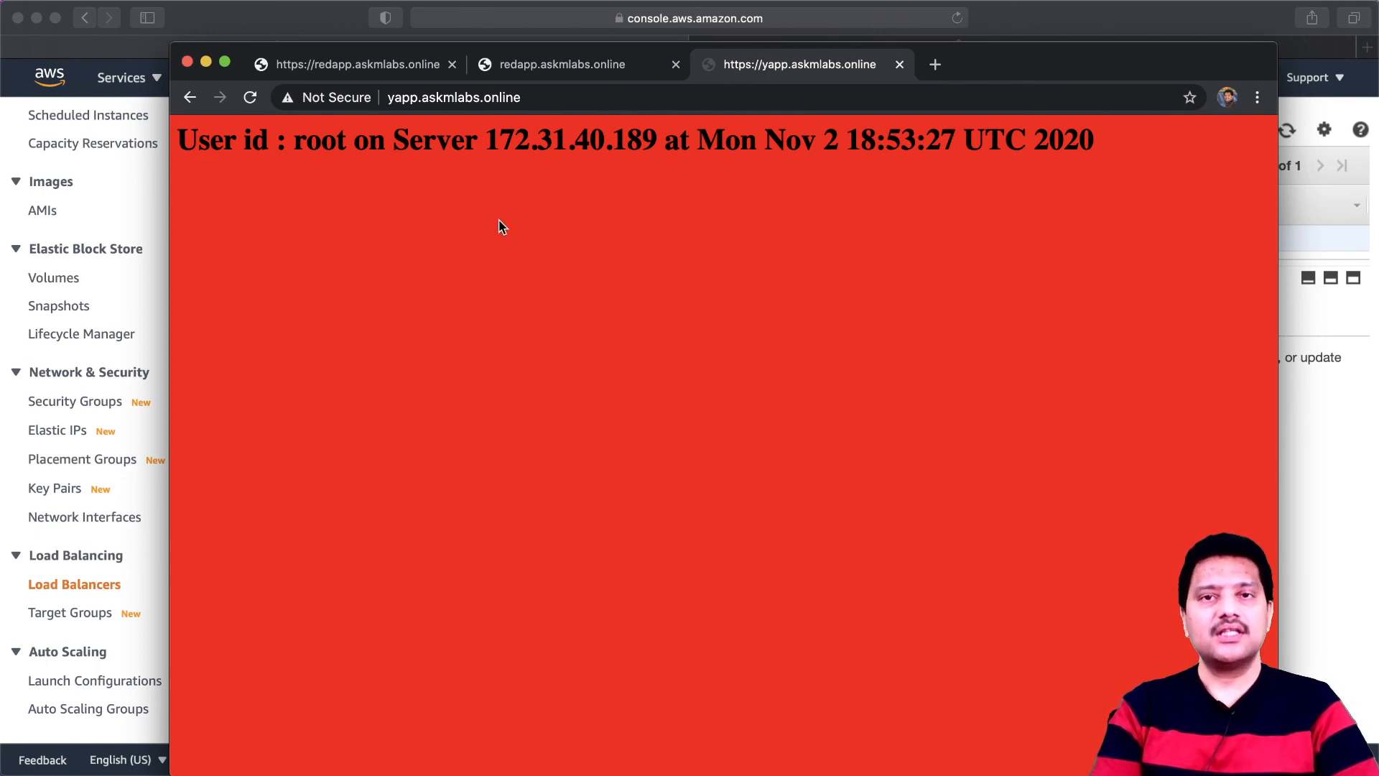
- Check the connection security of yapp.askmlabs.online and show its full HTTPS address
click(316, 99)
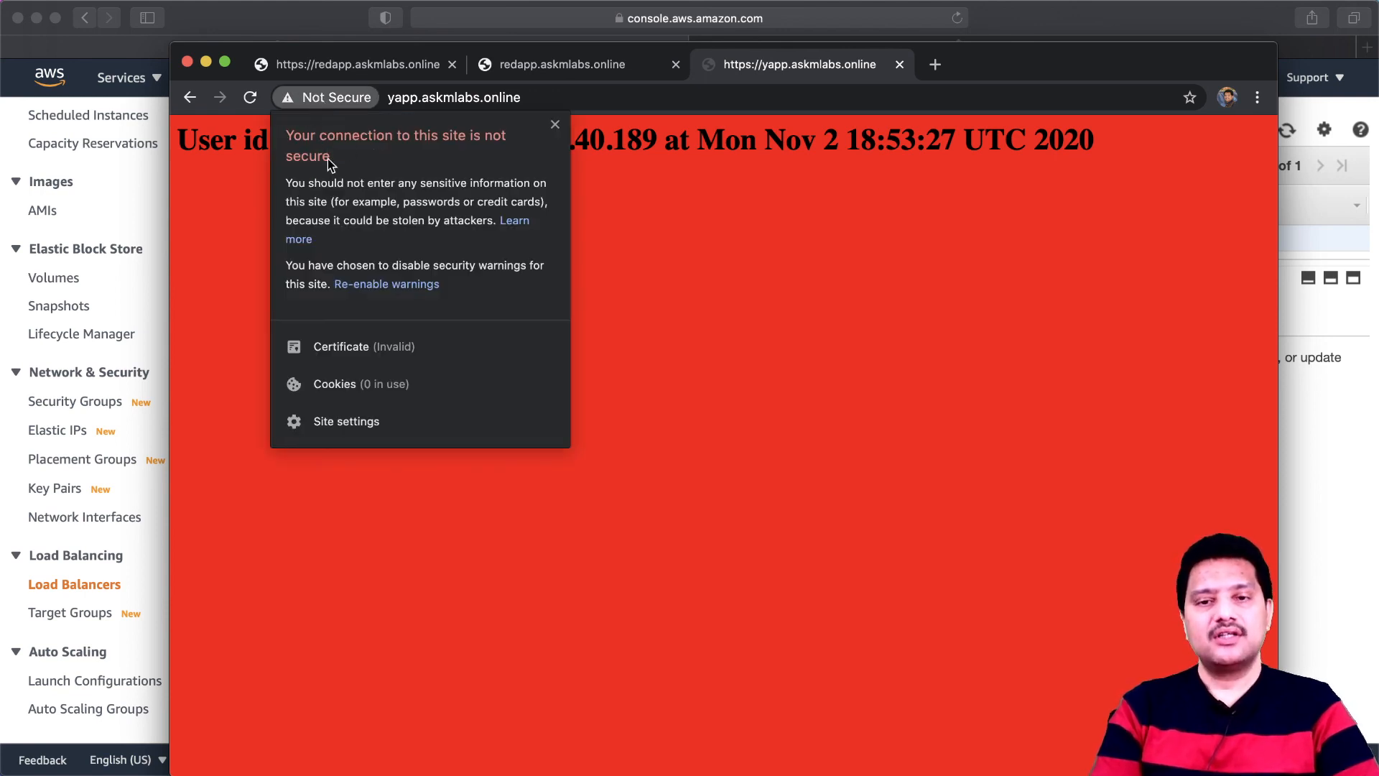
click(787, 98)
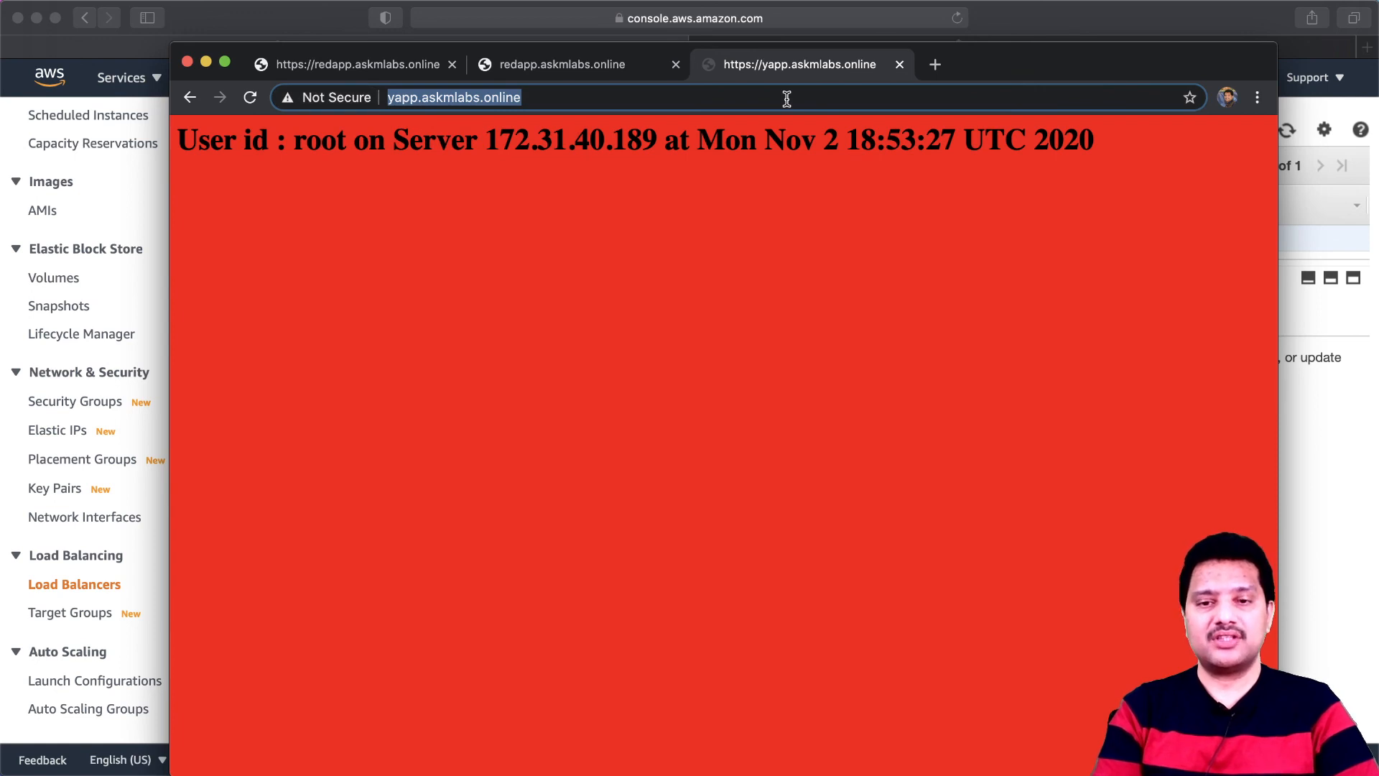
click(723, 98)
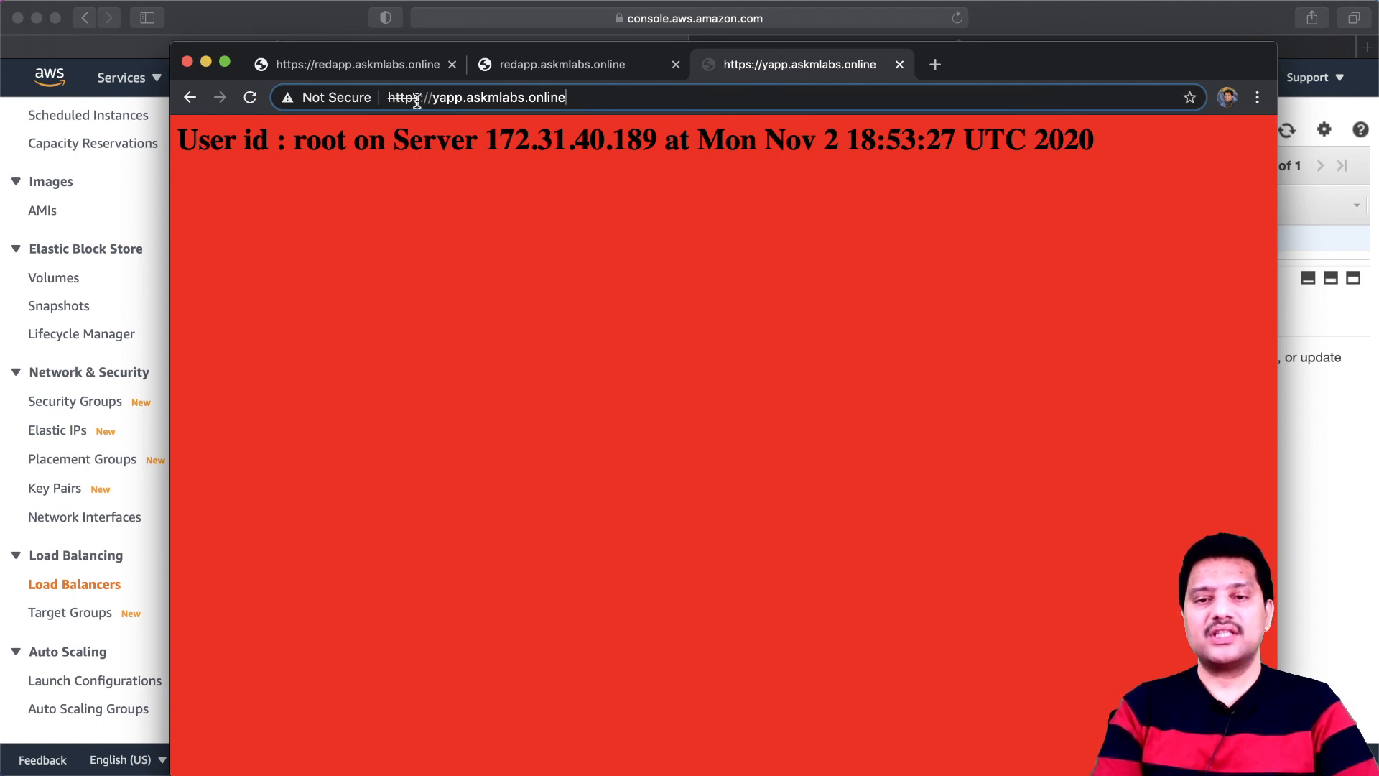
- Examine the common name in the certificate served for yapp.askmlabs.online, close the certificate and recheck the connection security
click(325, 102)
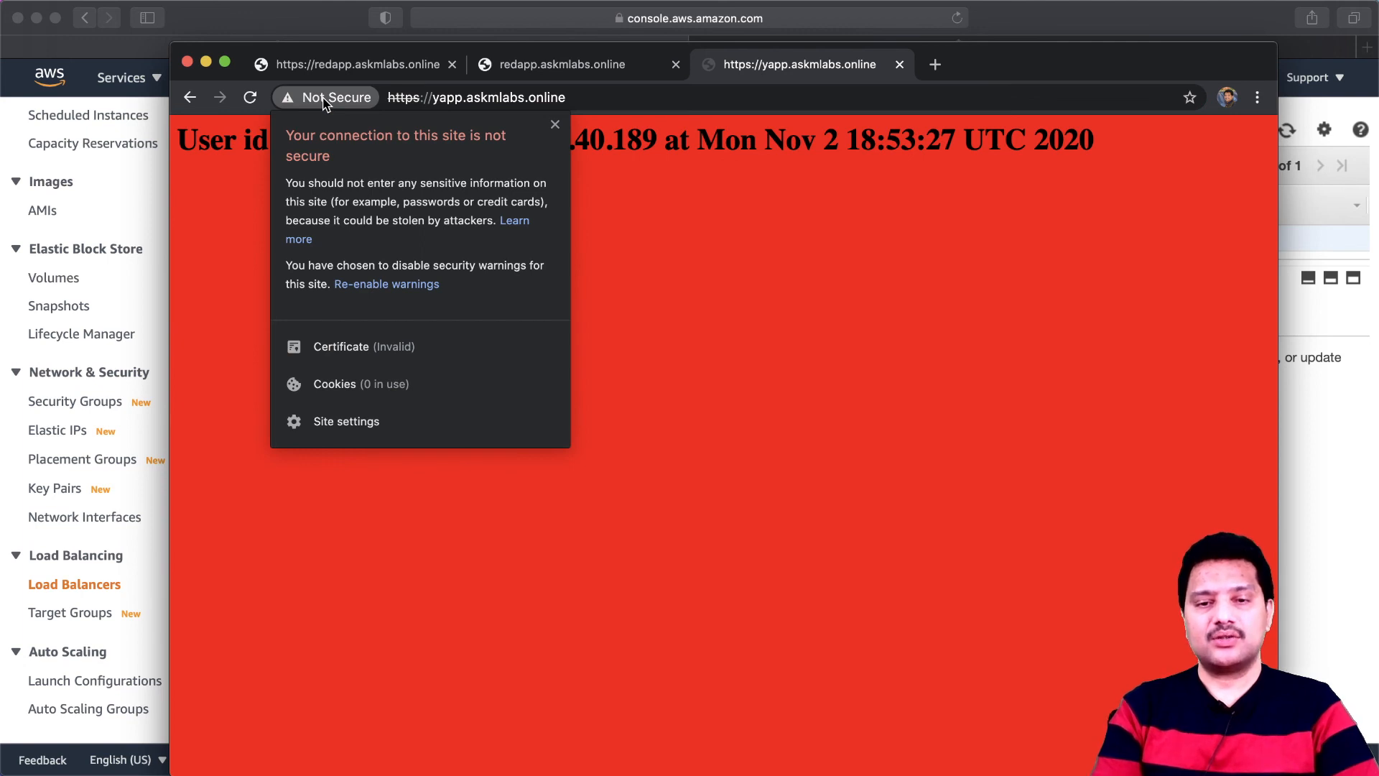
click(364, 346)
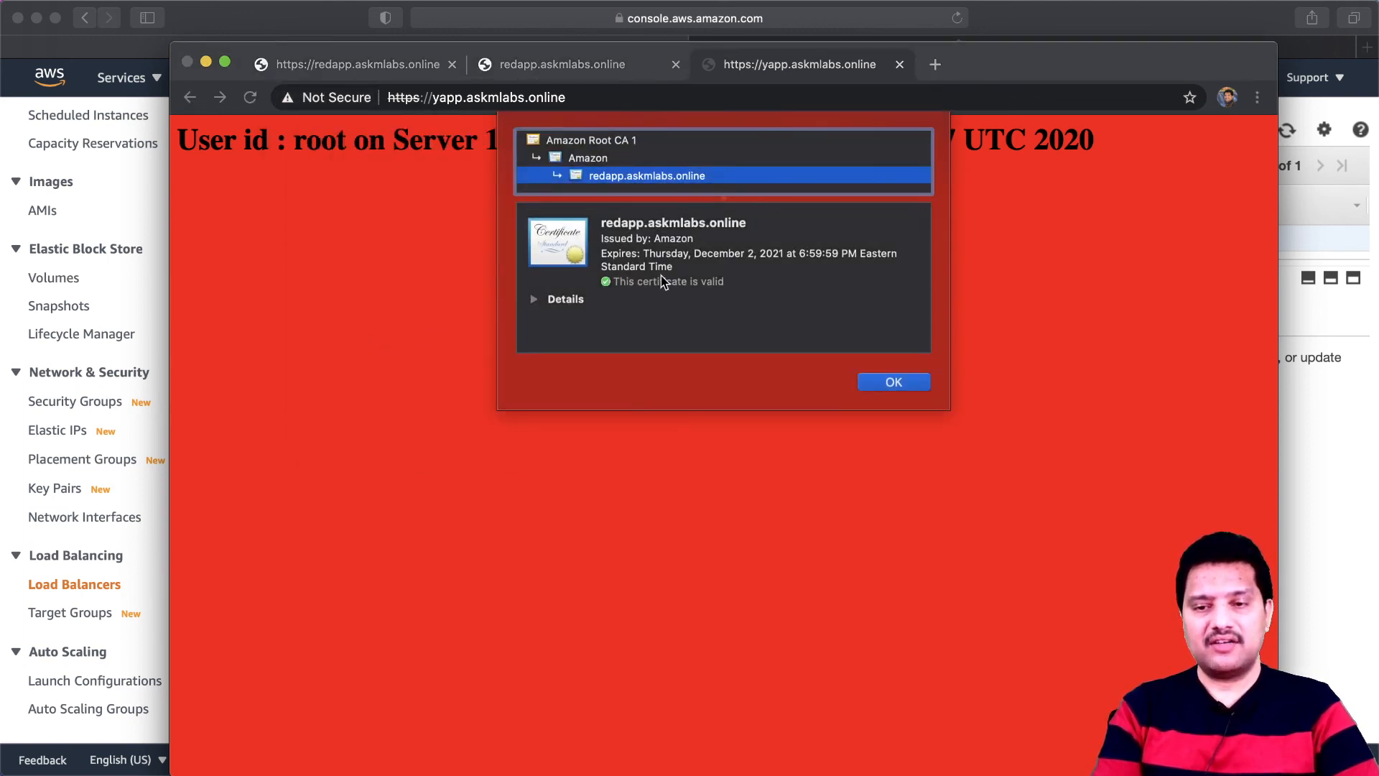
click(534, 300)
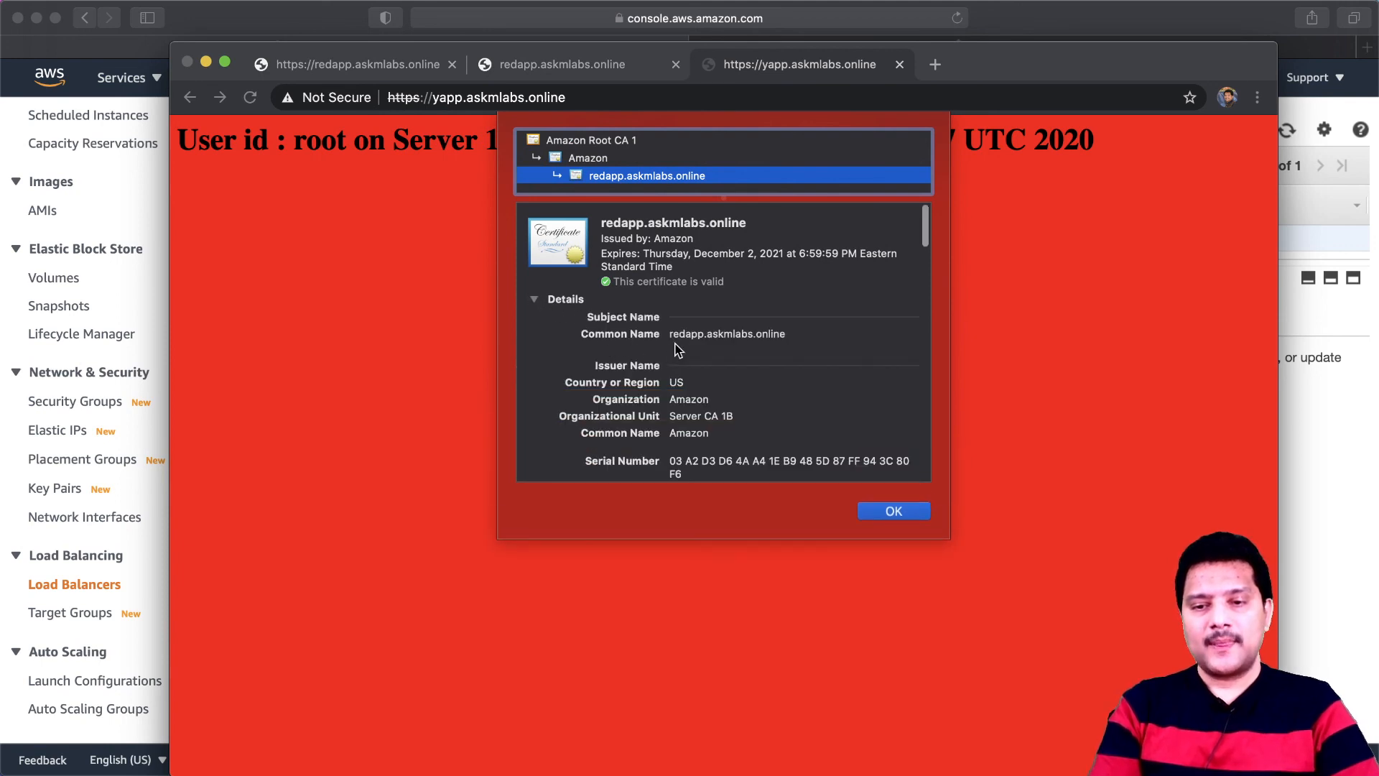
drag(670, 337, 784, 337)
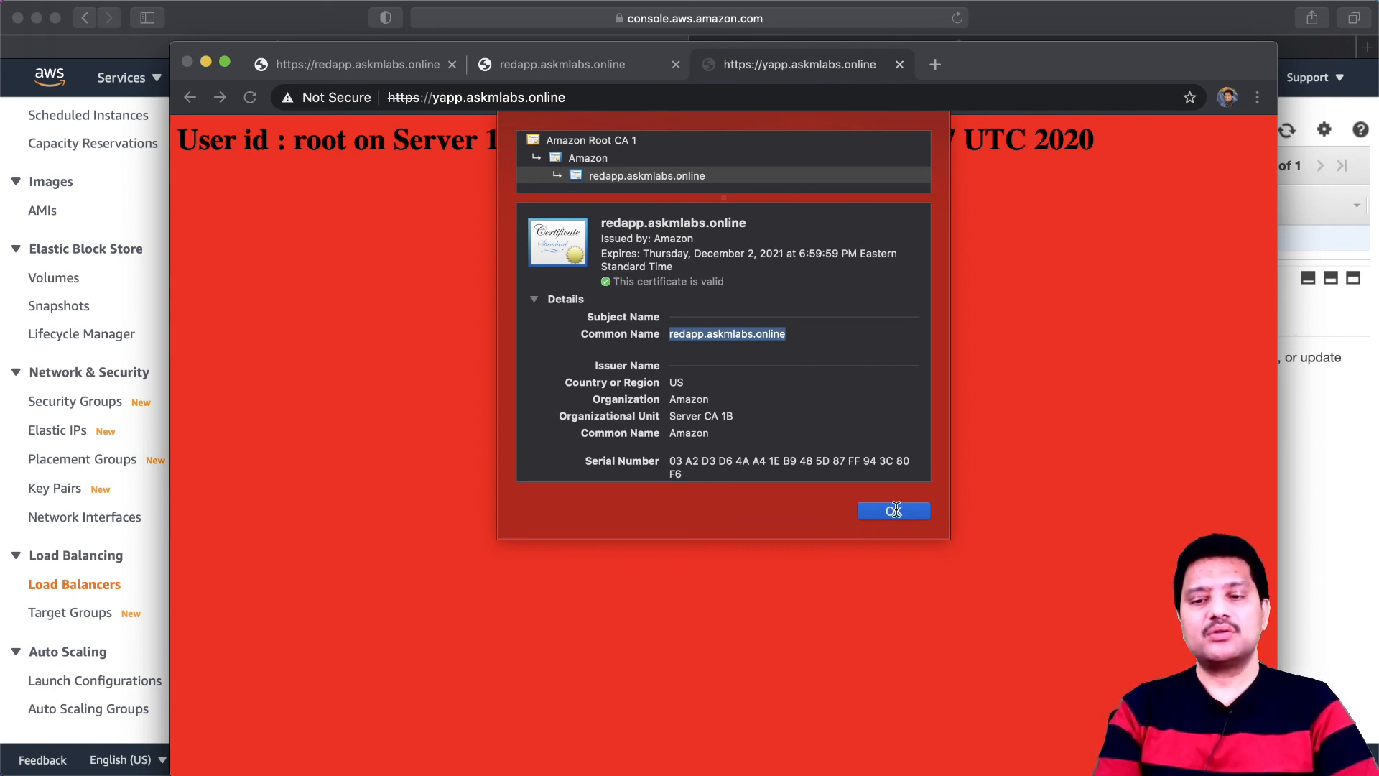
click(862, 513)
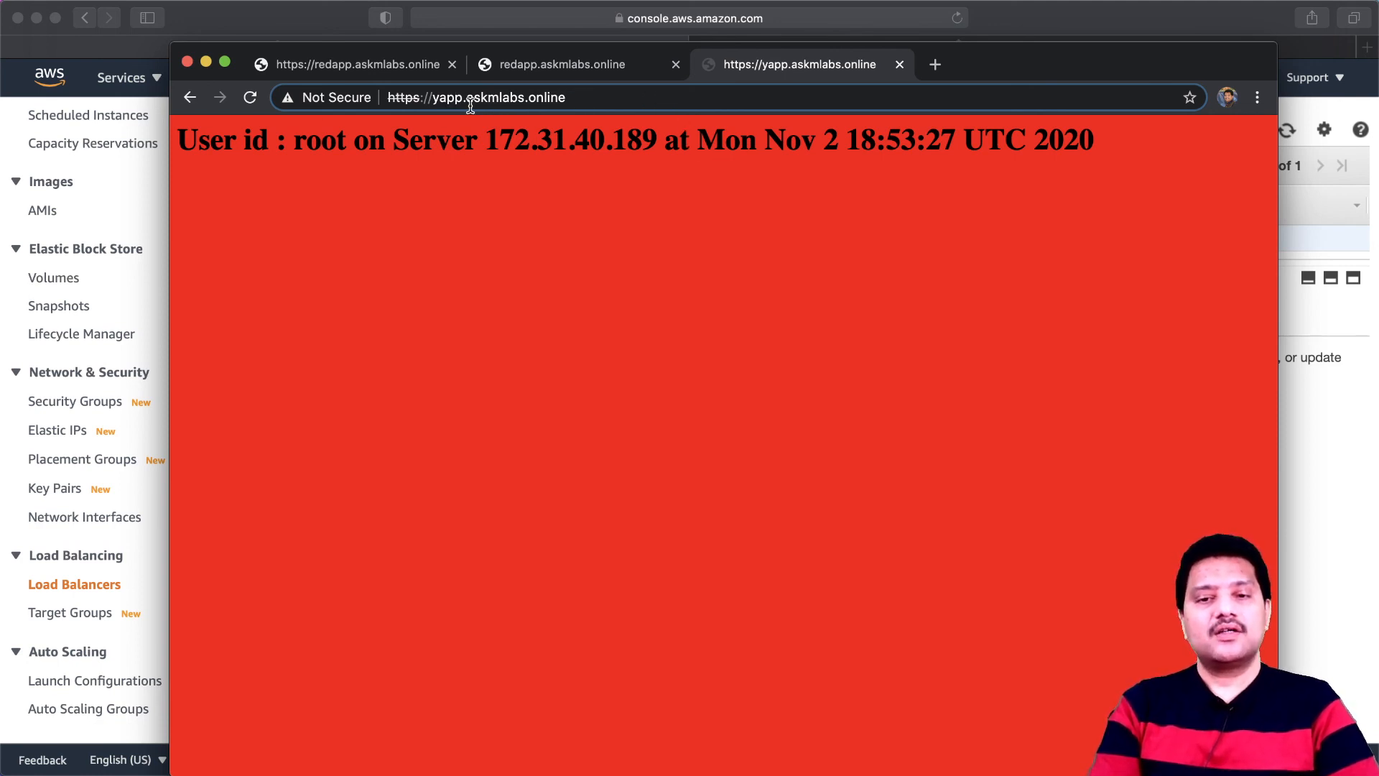
click(335, 99)
click(767, 241)
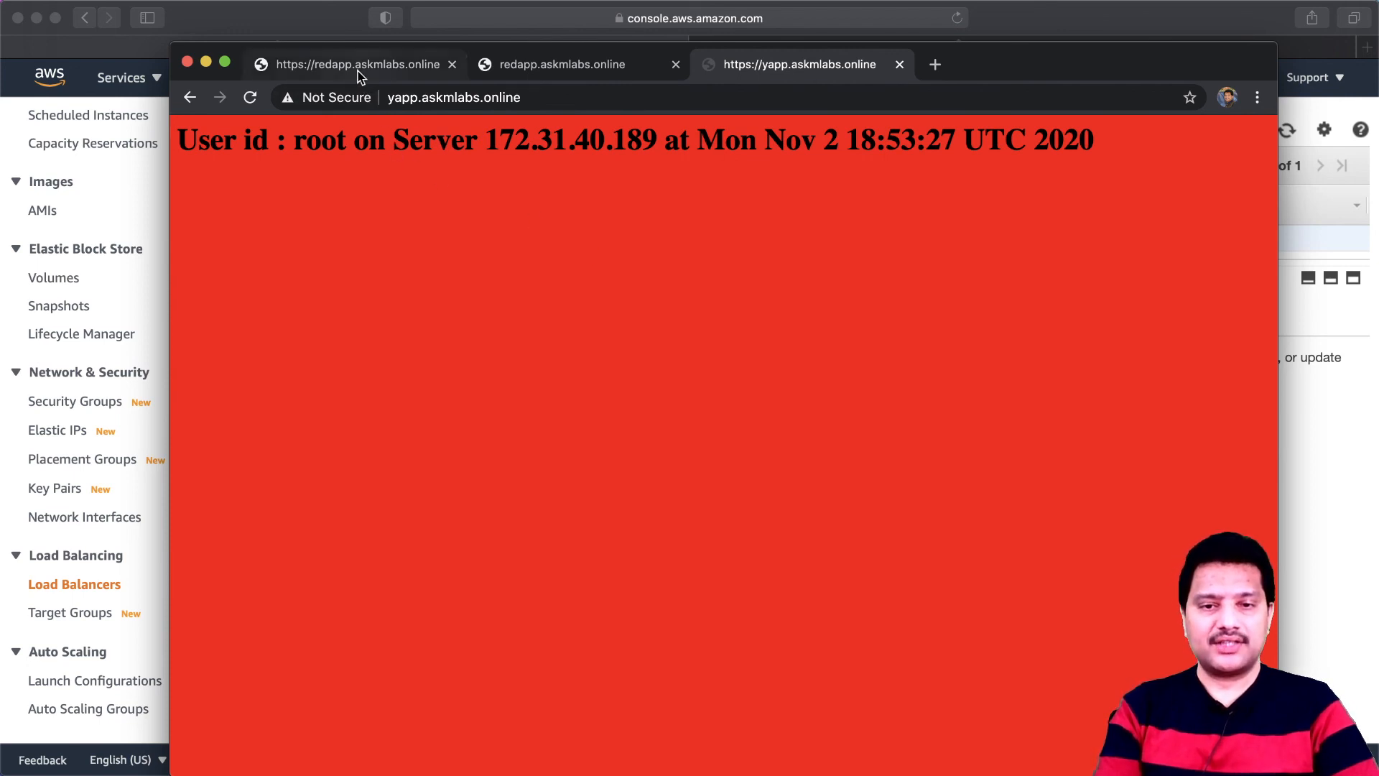
- Switch to the EC2 console in Safari, review the HTTPS listener's default target and the HTTP:80 rules, and return to the listeners
click(113, 207)
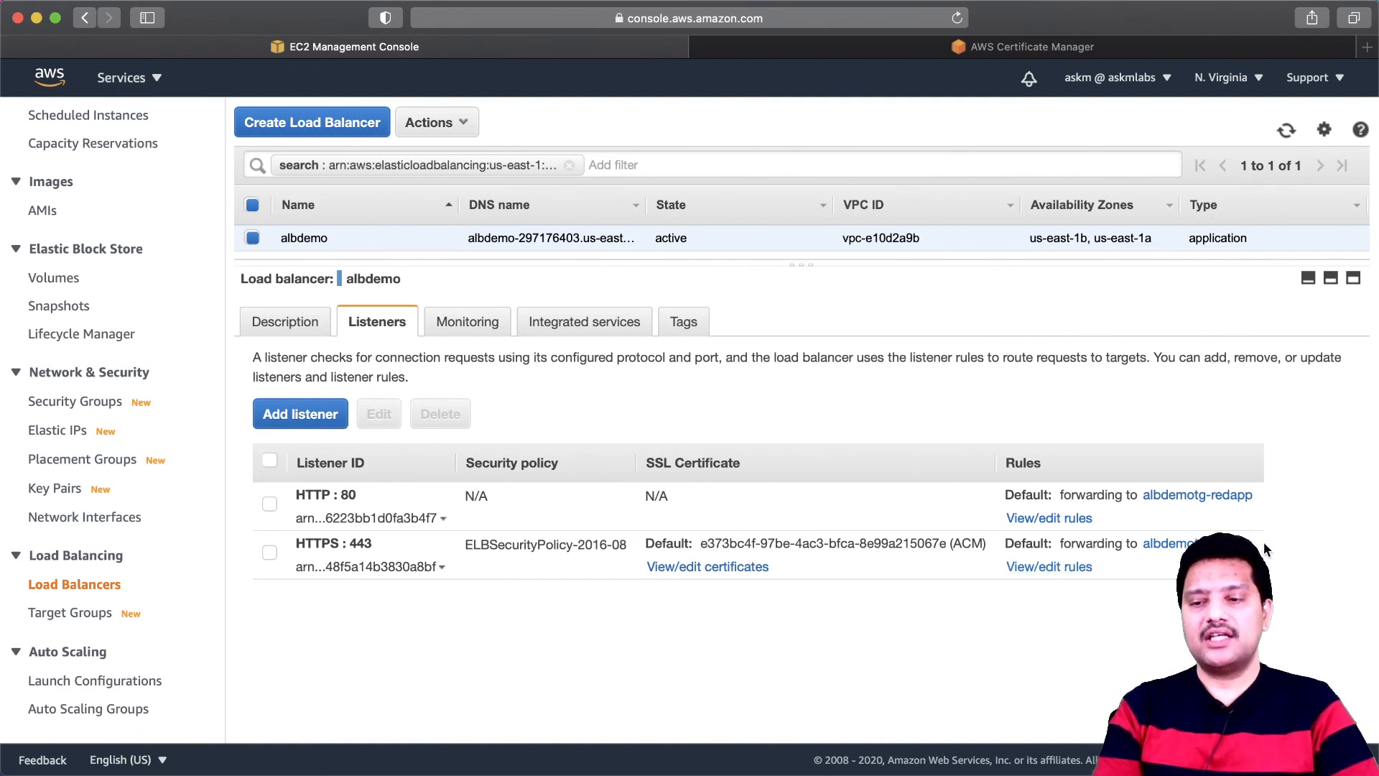
drag(1253, 543, 1142, 544)
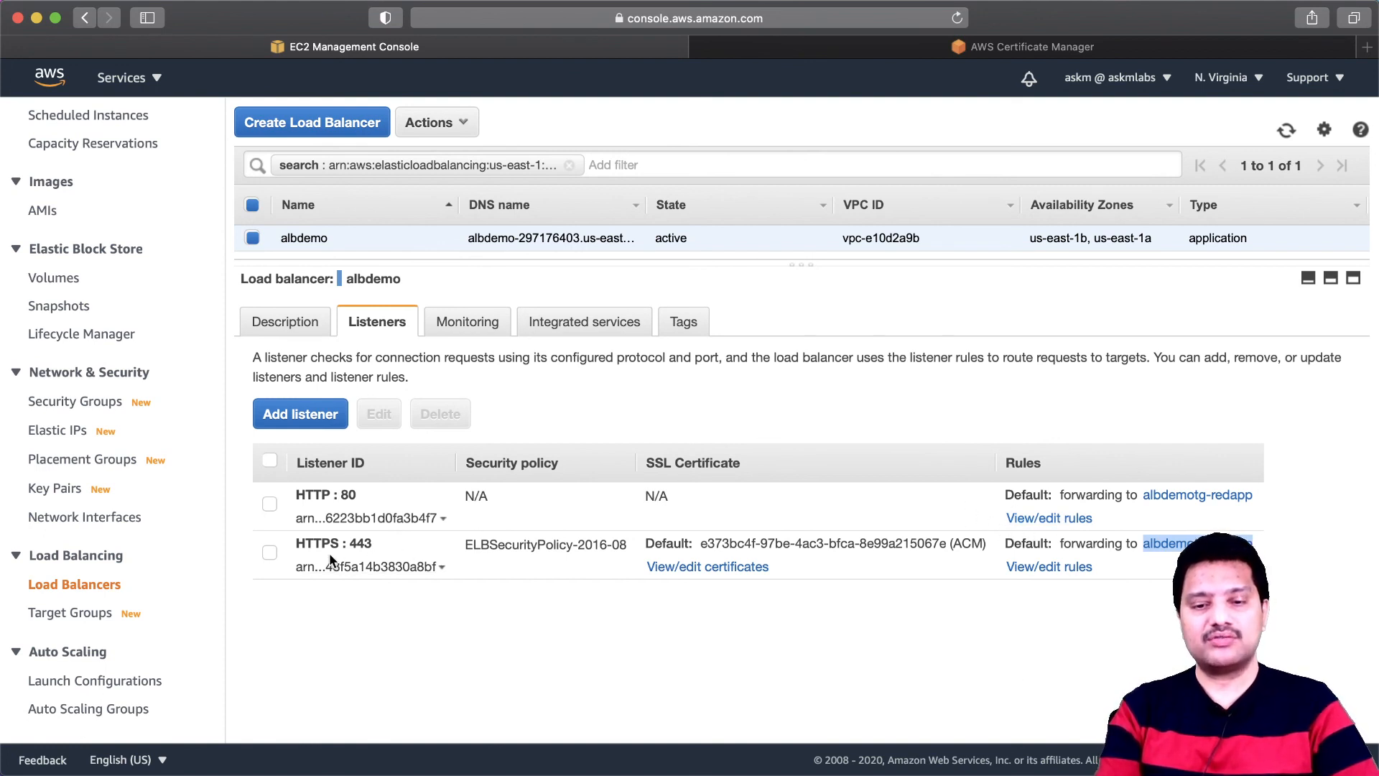
click(1048, 519)
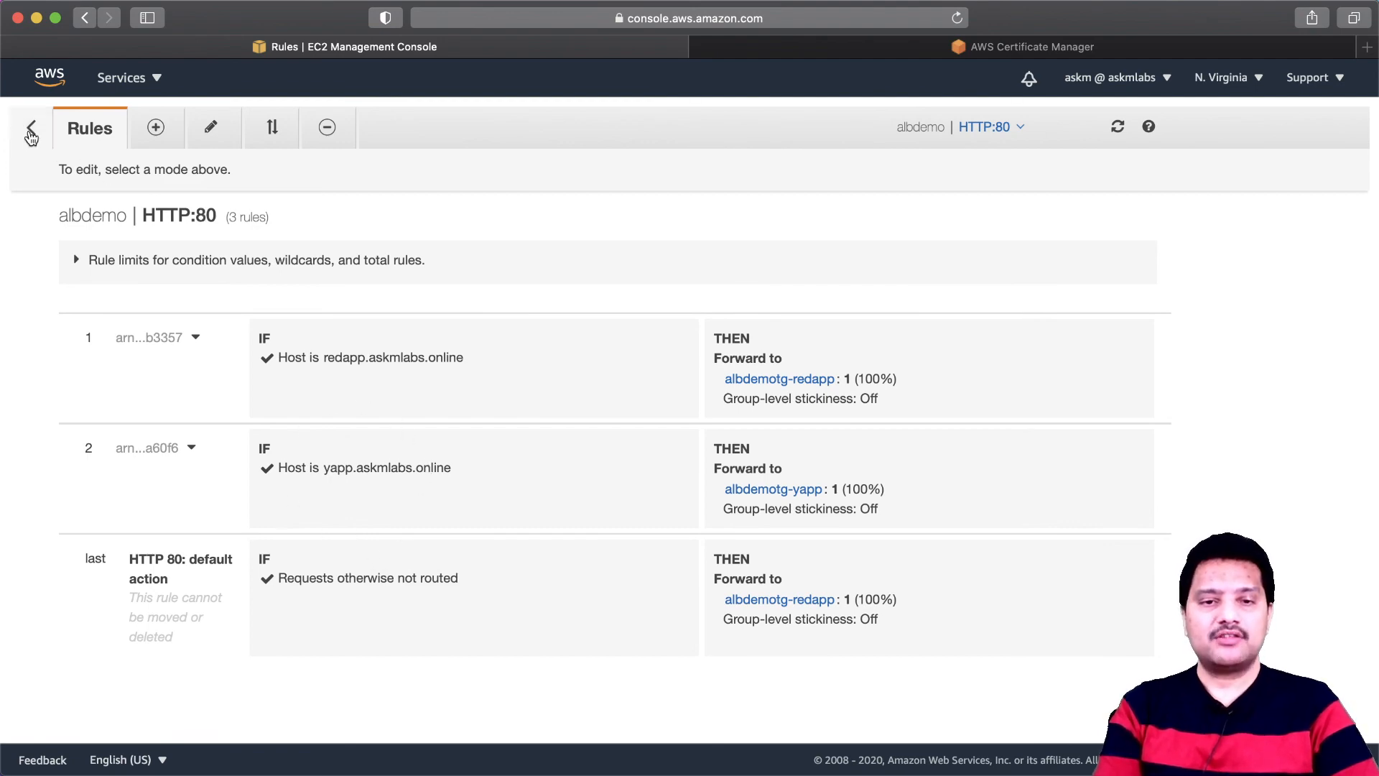
click(31, 134)
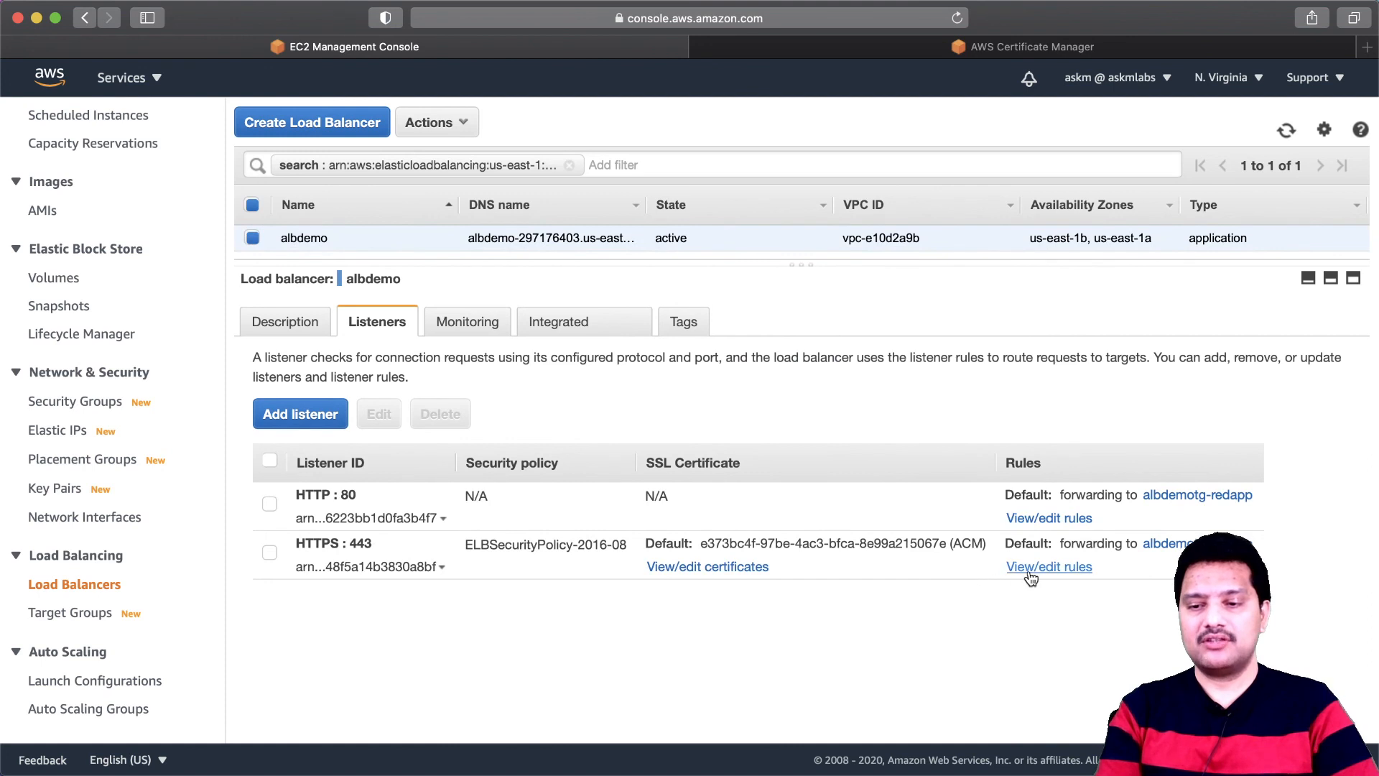
- Insert a rule on albdemo's HTTPS:443 listener with the host header condition redapp.askmlabs.online
click(1044, 567)
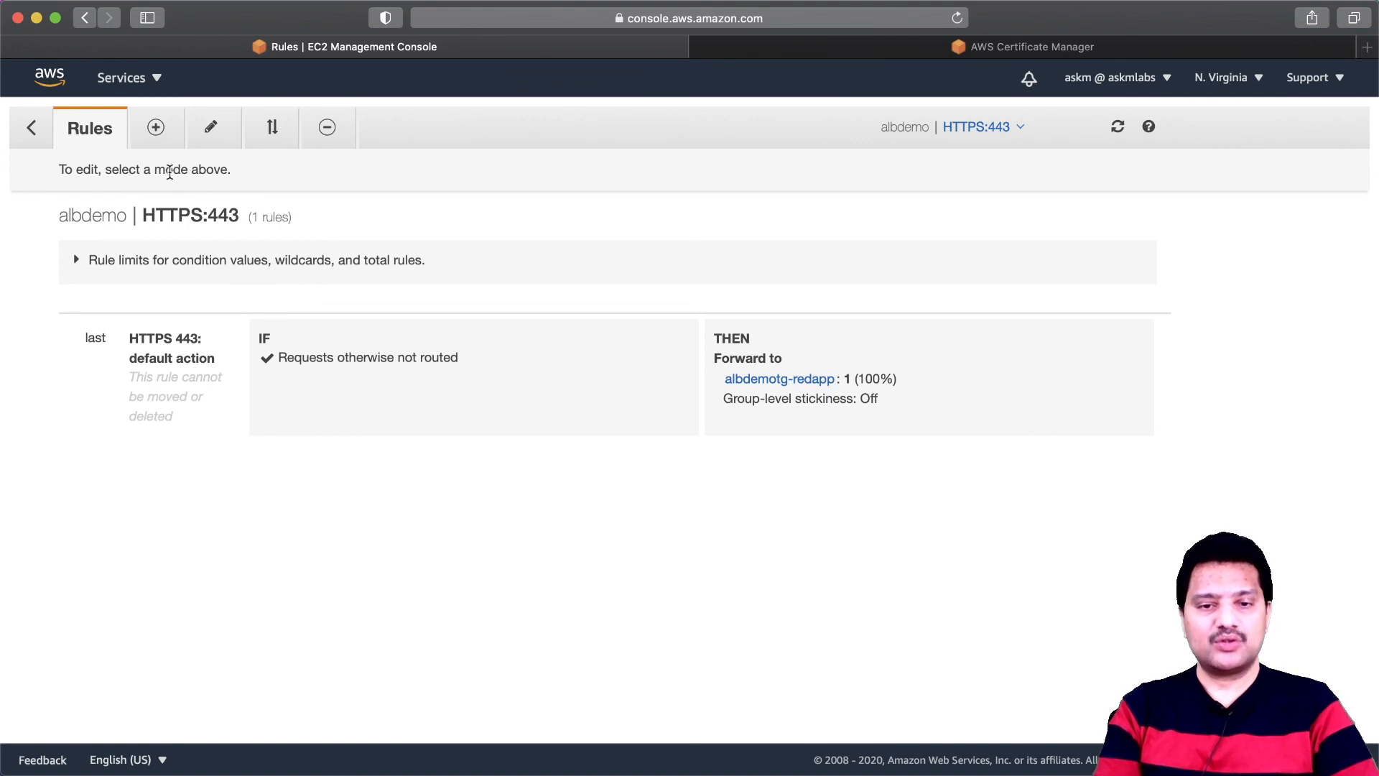
click(155, 128)
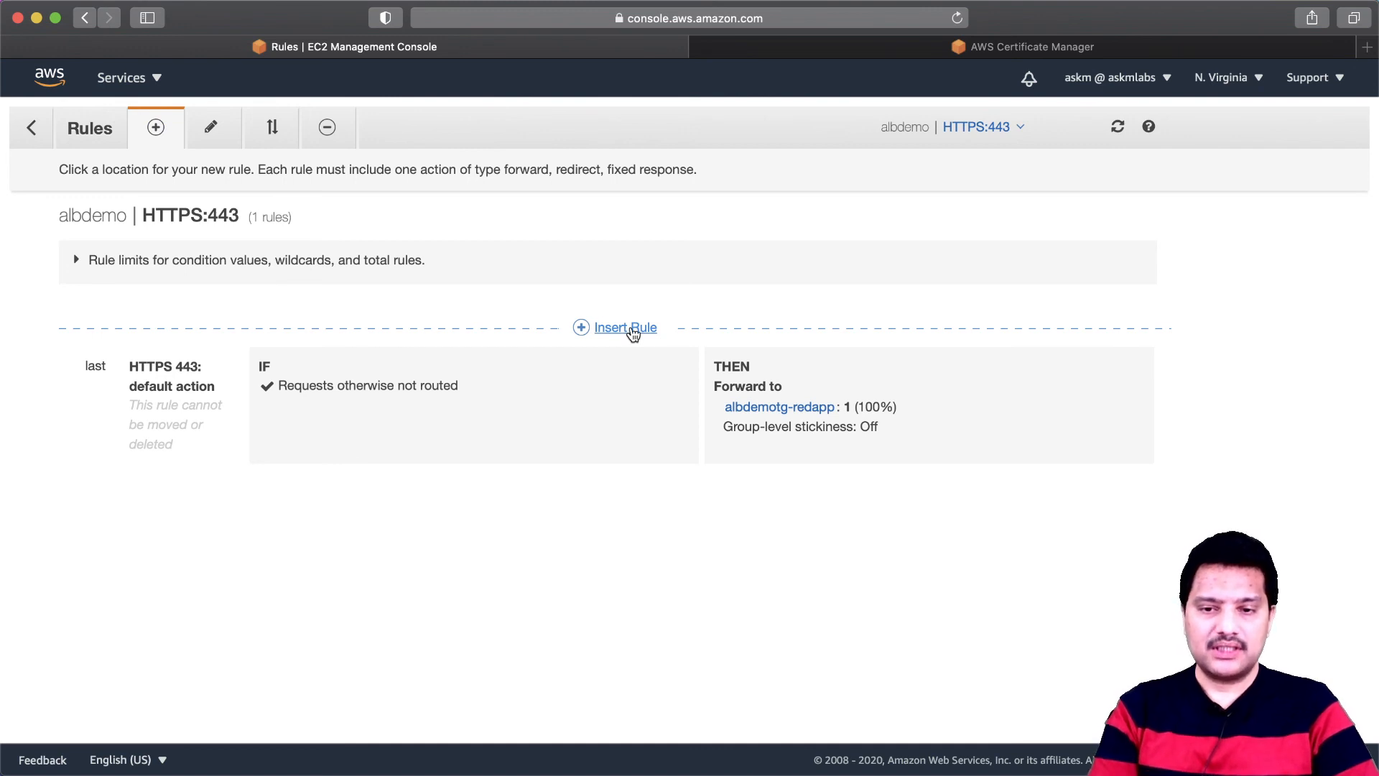
click(626, 328)
click(345, 402)
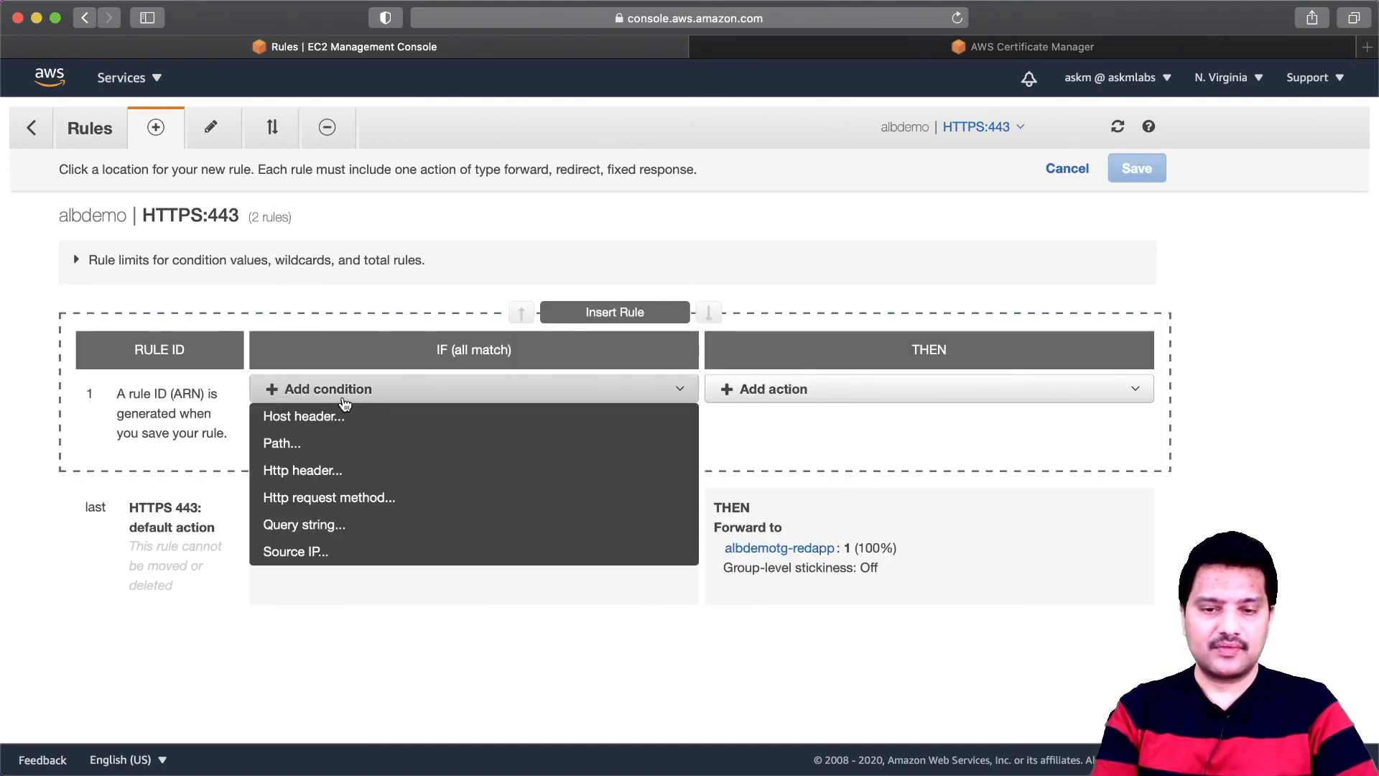
click(314, 419)
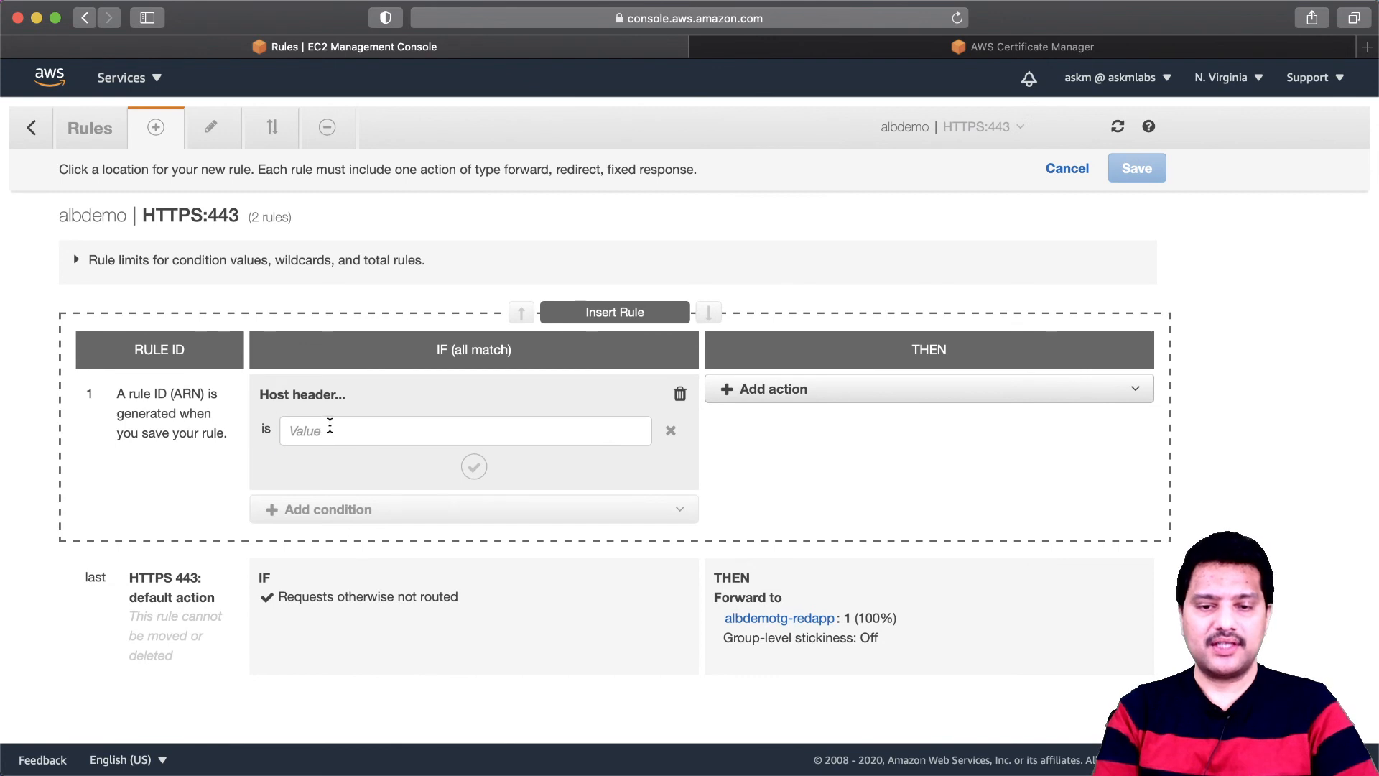
click(330, 430)
text(redapp)
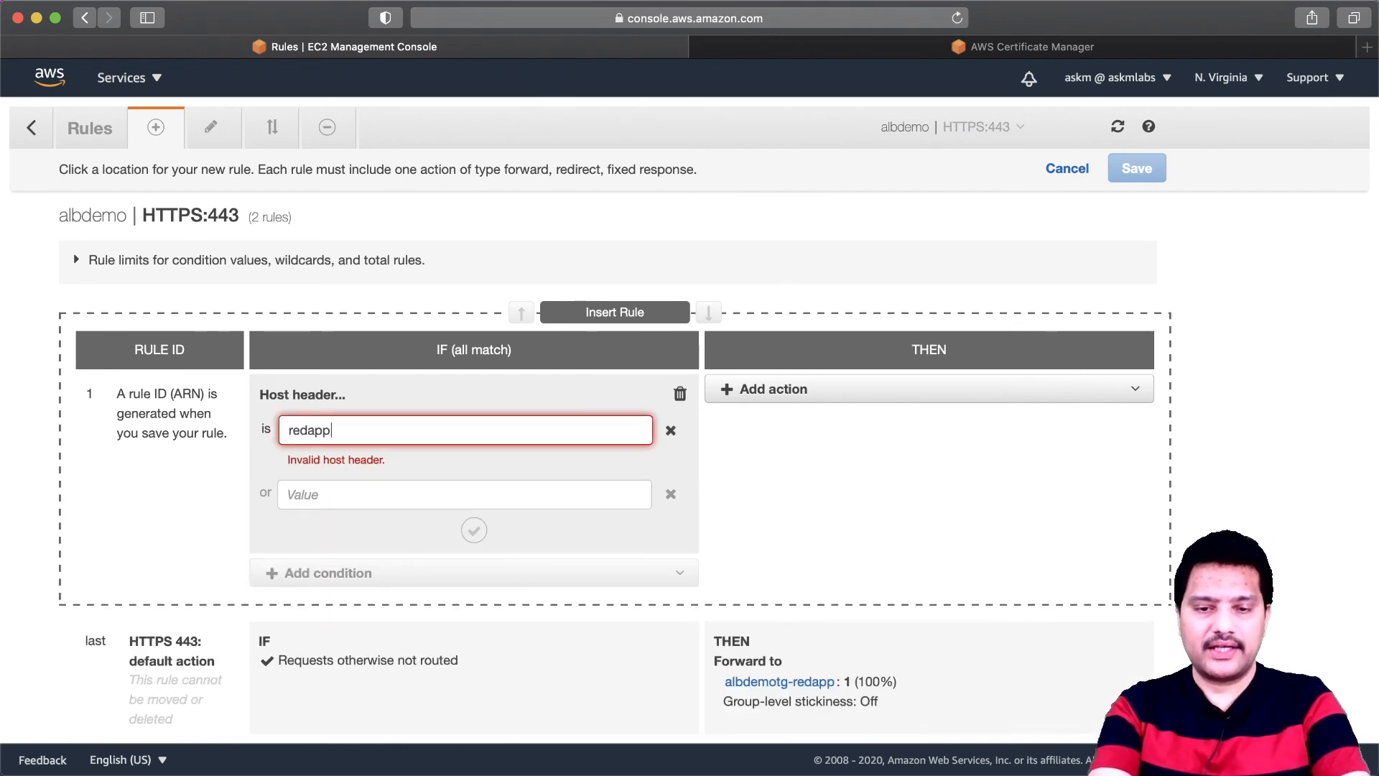
text(.askm)
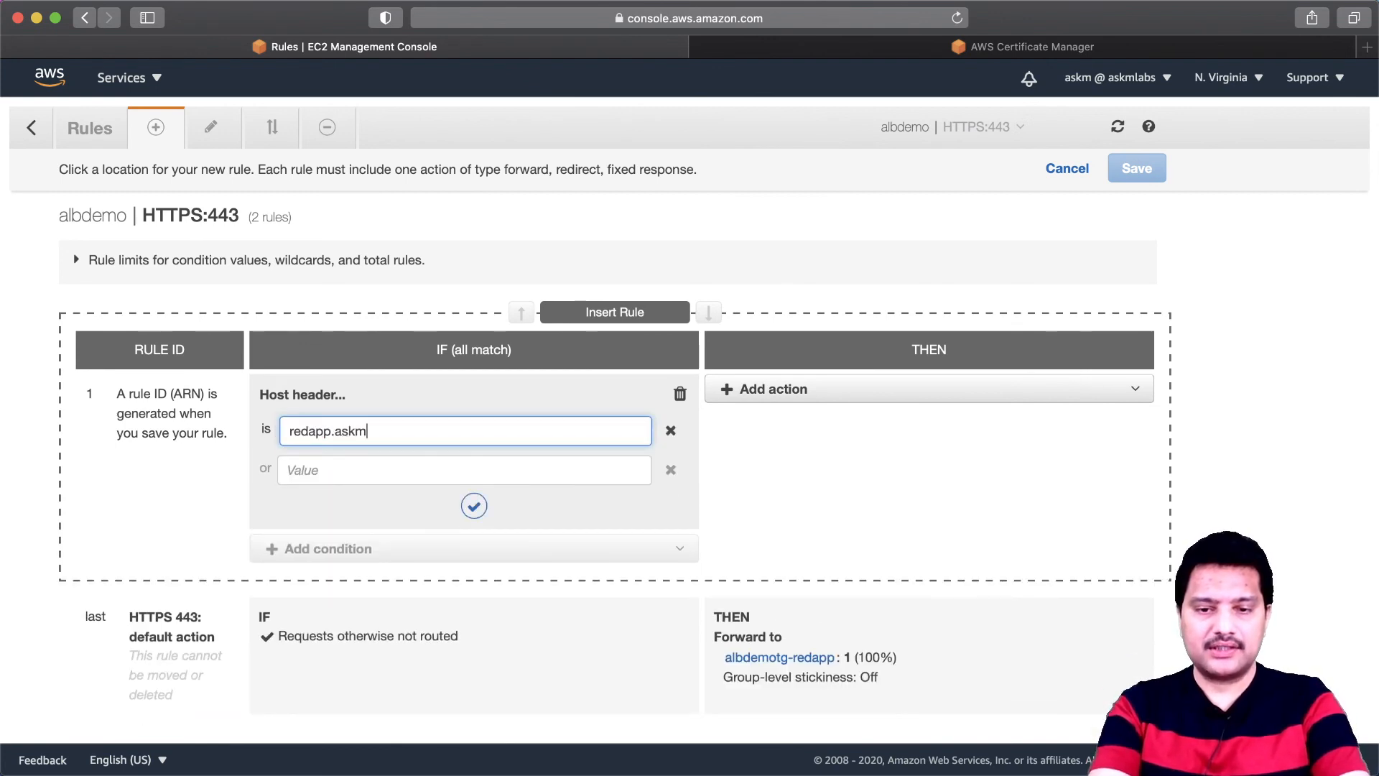
text(labs.o)
key(BackSpace)
text(.online)
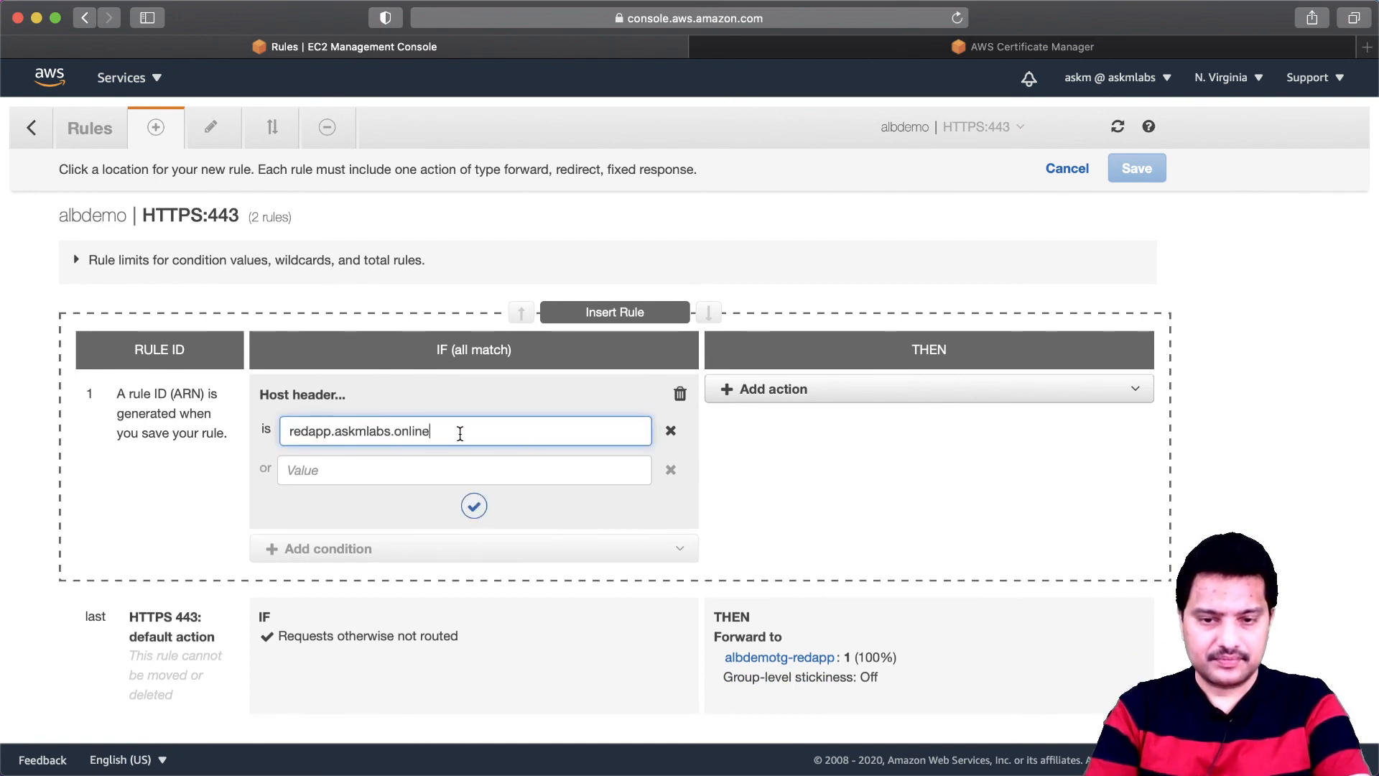
- Set the redapp.askmlabs.online rule to forward to the target group albdemotg-redapp and save the rule
click(775, 394)
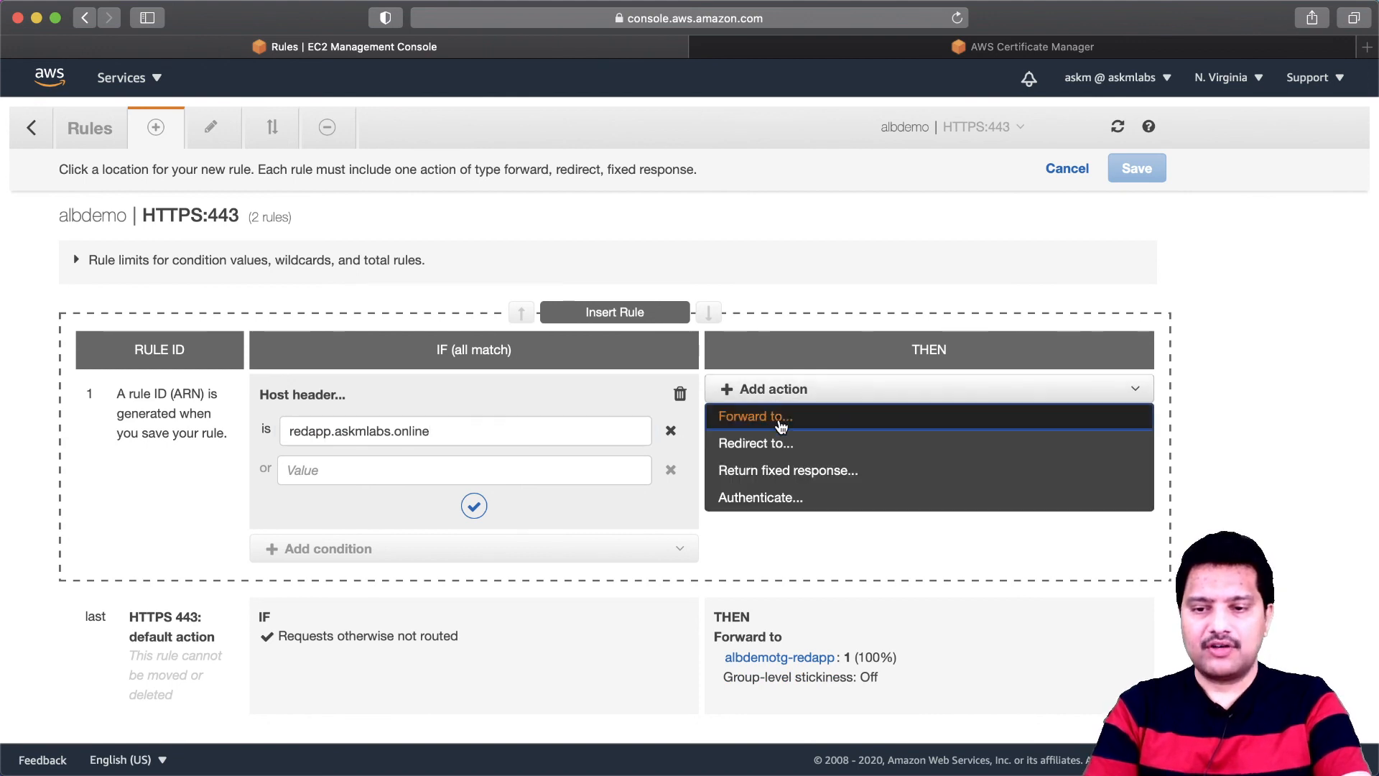
click(781, 426)
click(861, 460)
click(859, 482)
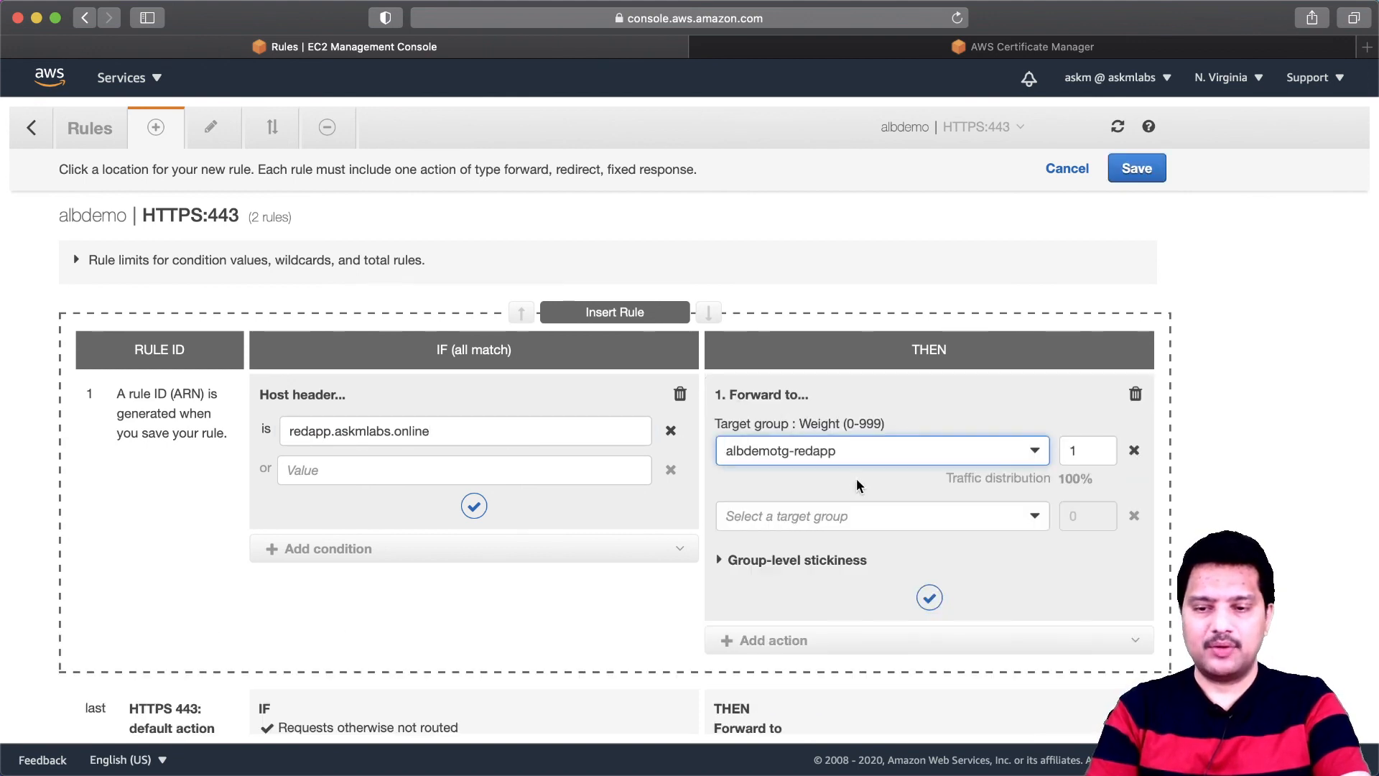
click(474, 506)
click(929, 599)
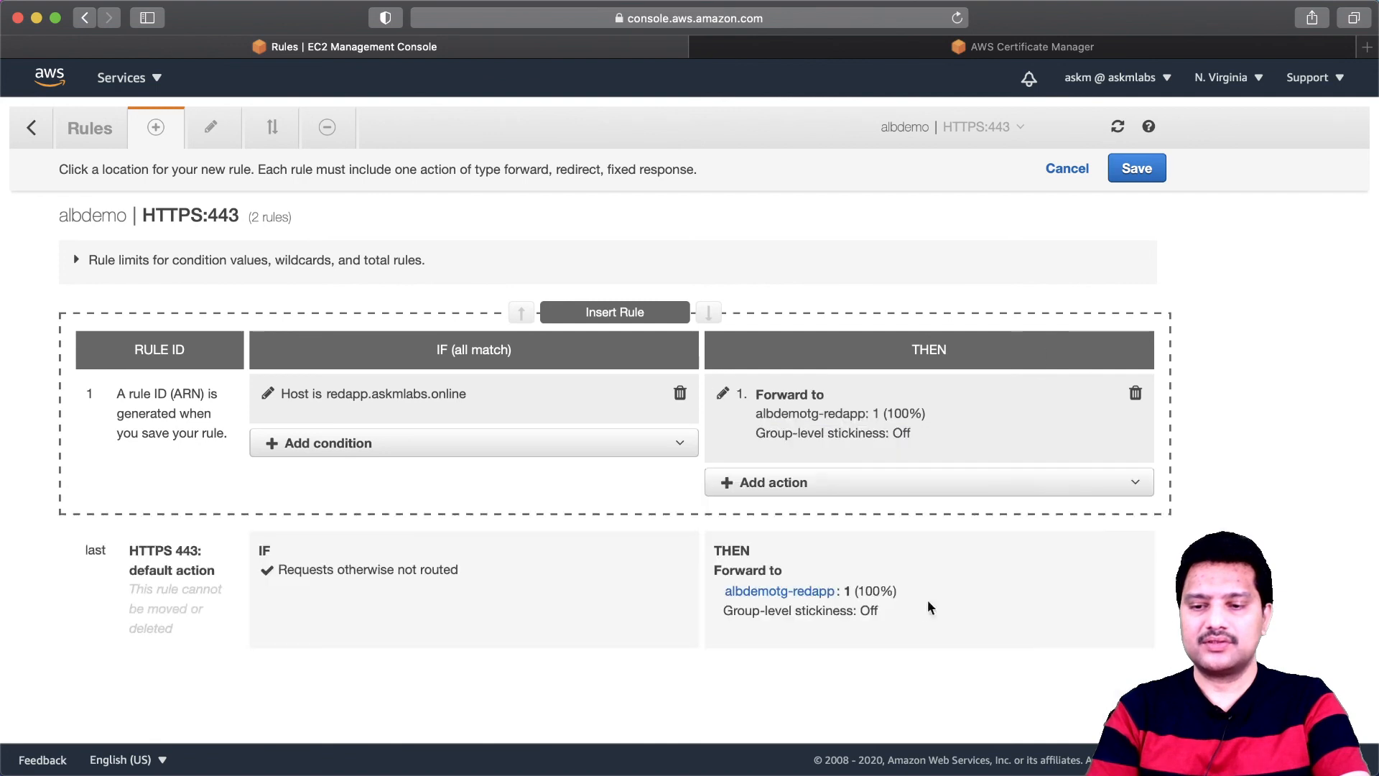
click(1139, 173)
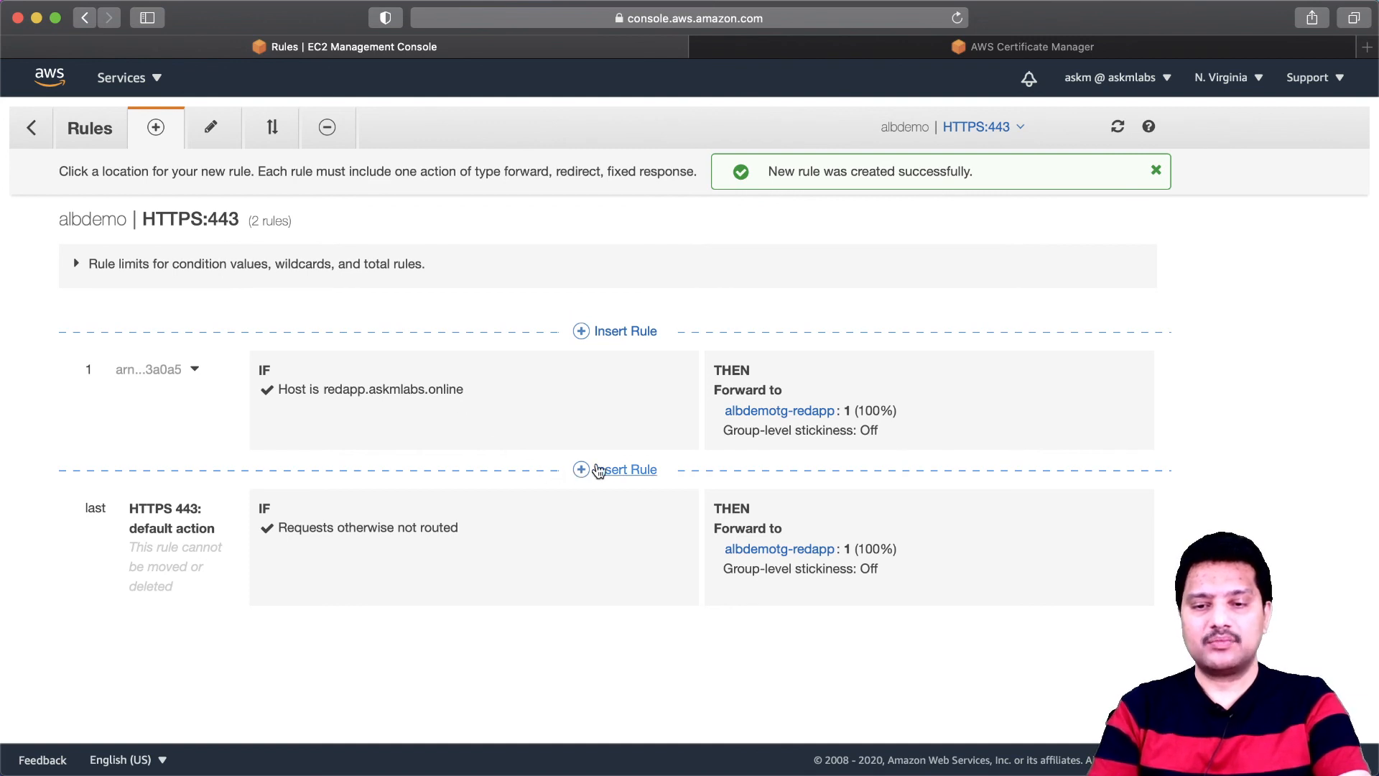
- Insert a second HTTPS:443 rule before the default action with the host header condition yapp.askmlabs.online
click(593, 471)
click(322, 538)
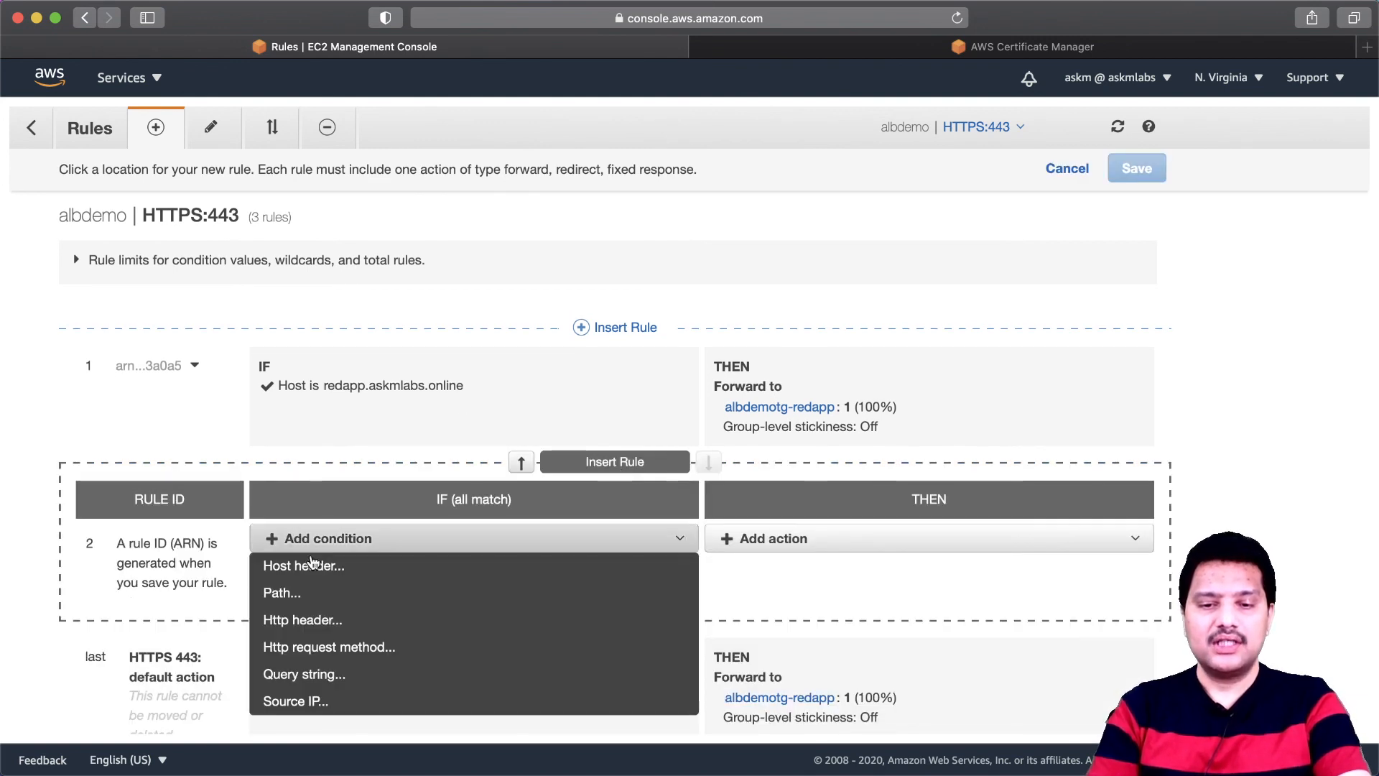
click(309, 565)
click(335, 580)
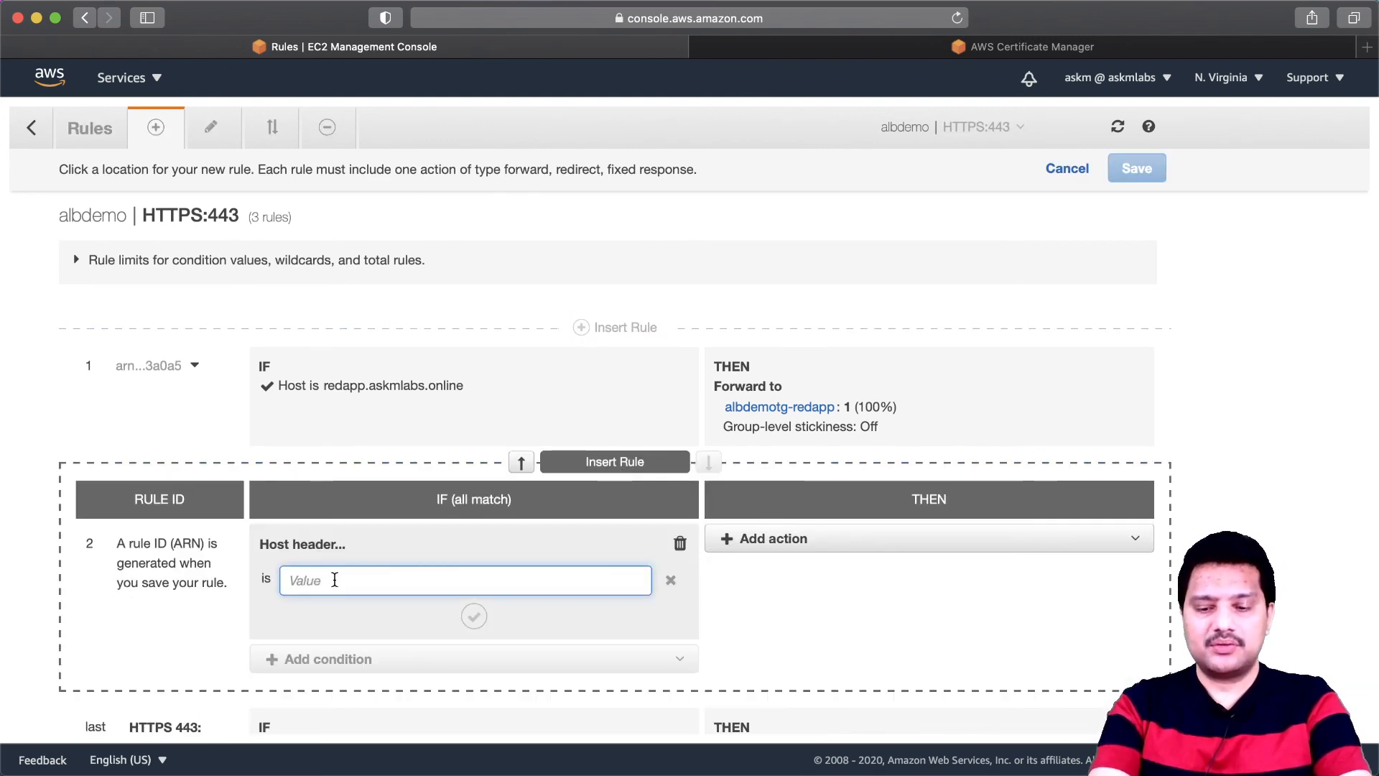
text(yapp.)
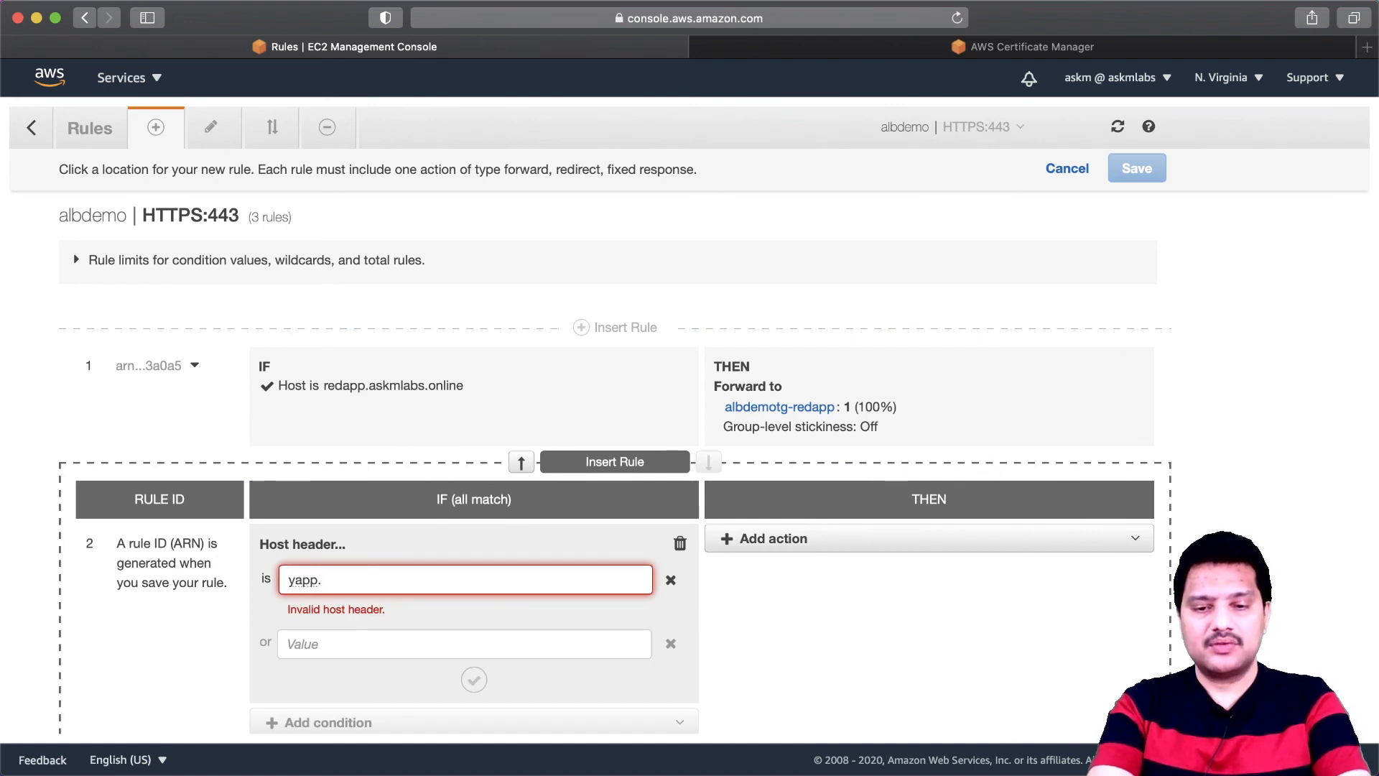
text(askmlabs.online)
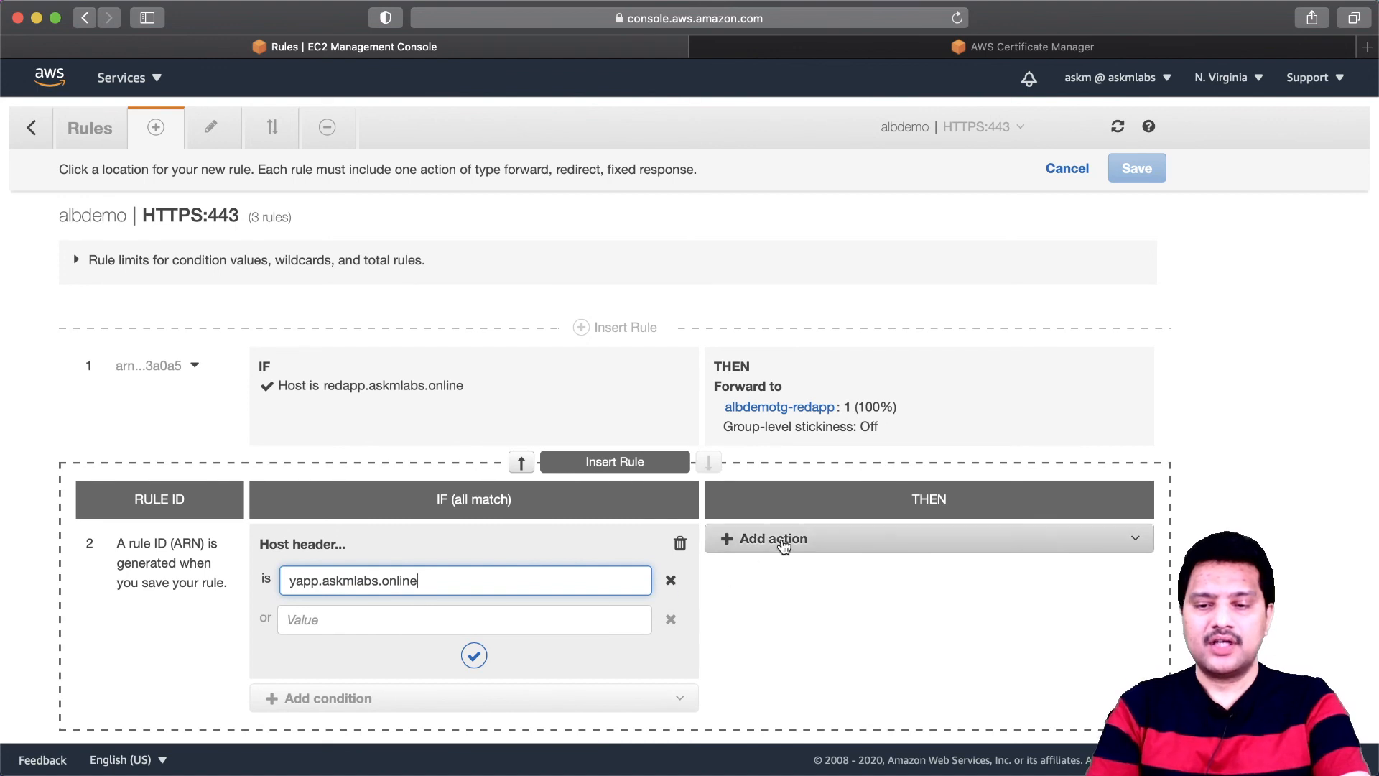
- Set the yapp.askmlabs.online rule to forward to the target group albdemotg-yapp and save the rule
click(783, 544)
click(770, 569)
click(799, 602)
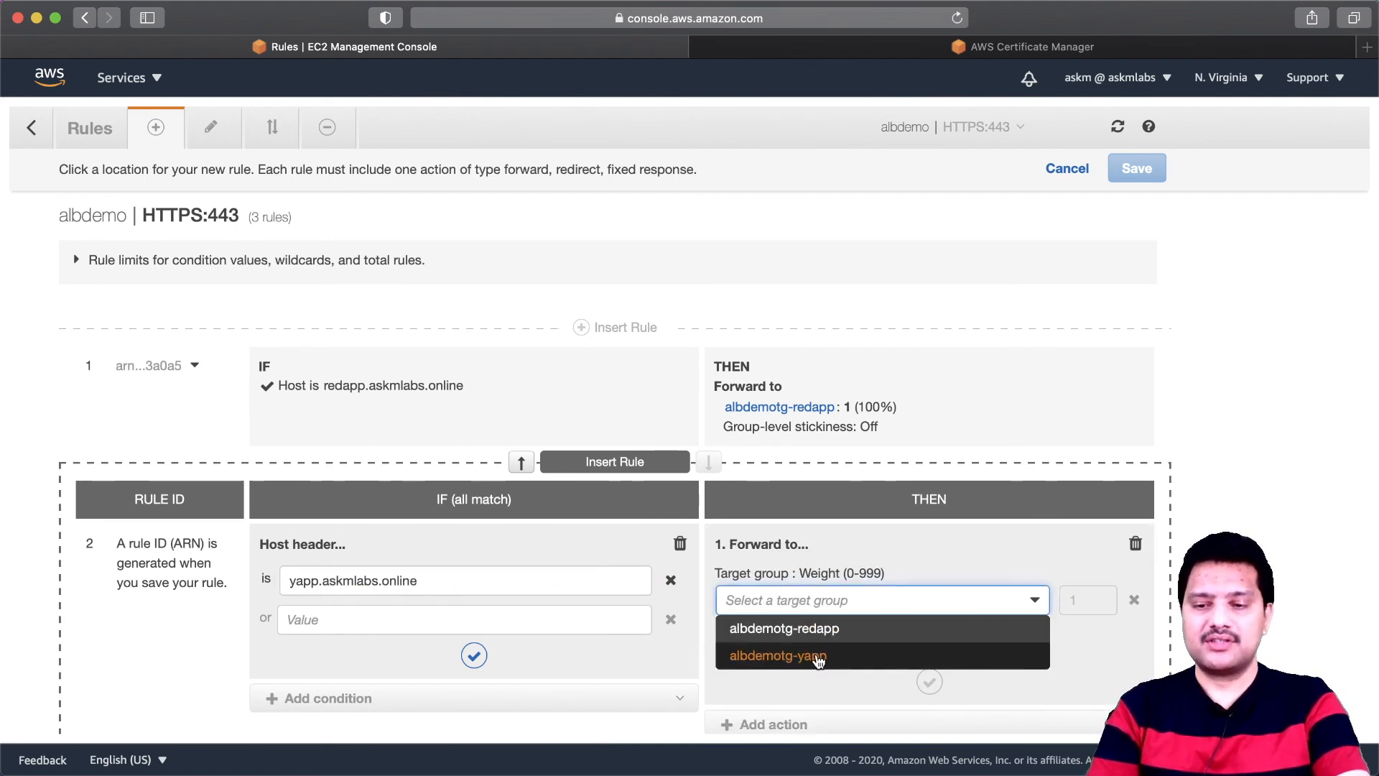
click(818, 656)
scroll(855, 641, down, 2)
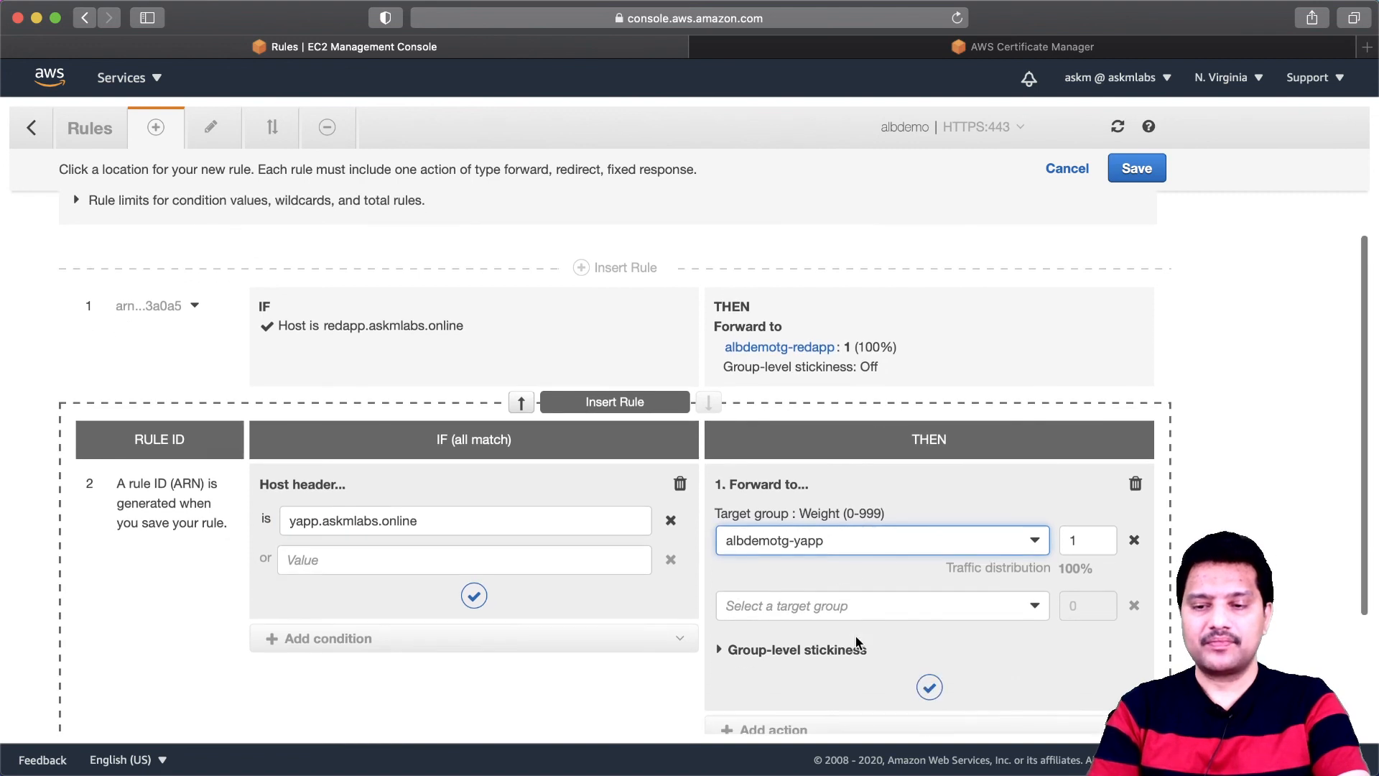
click(475, 595)
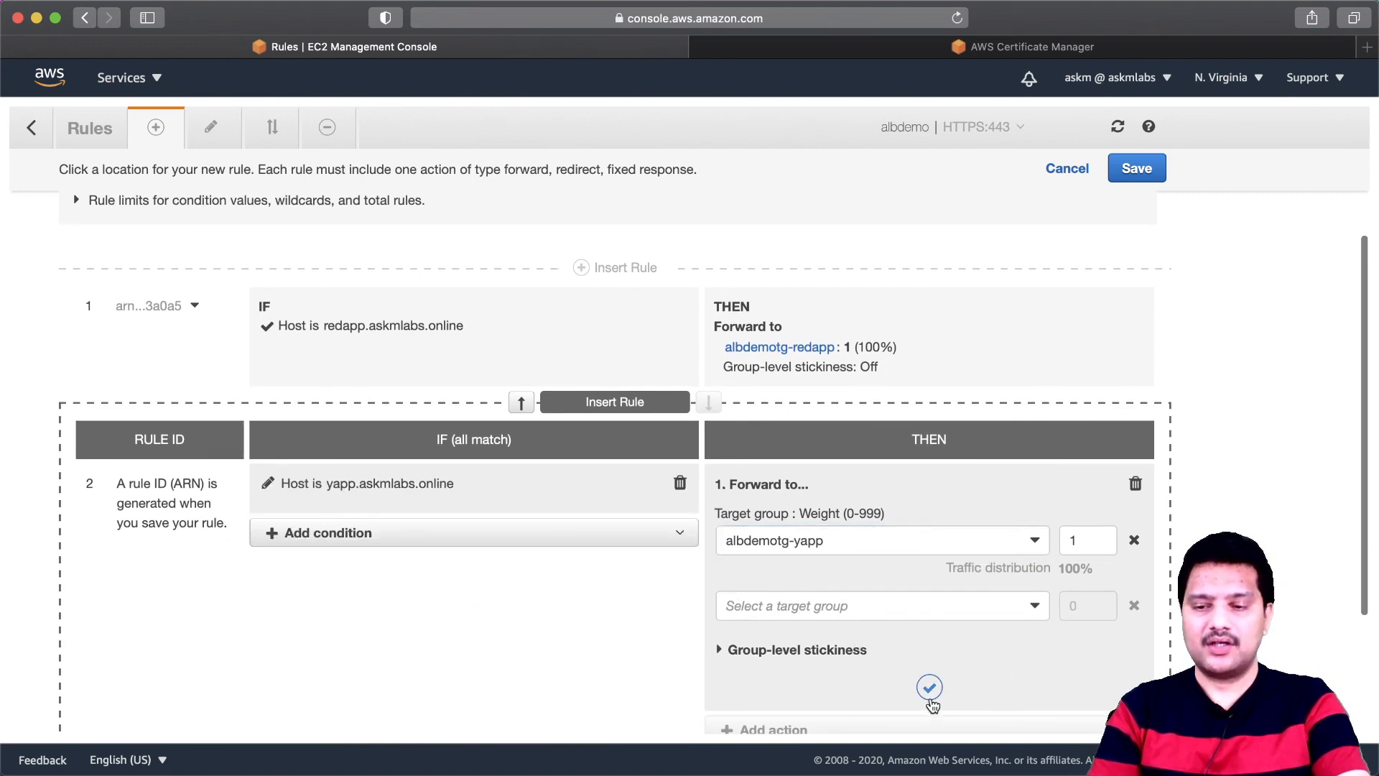
click(930, 688)
click(1134, 170)
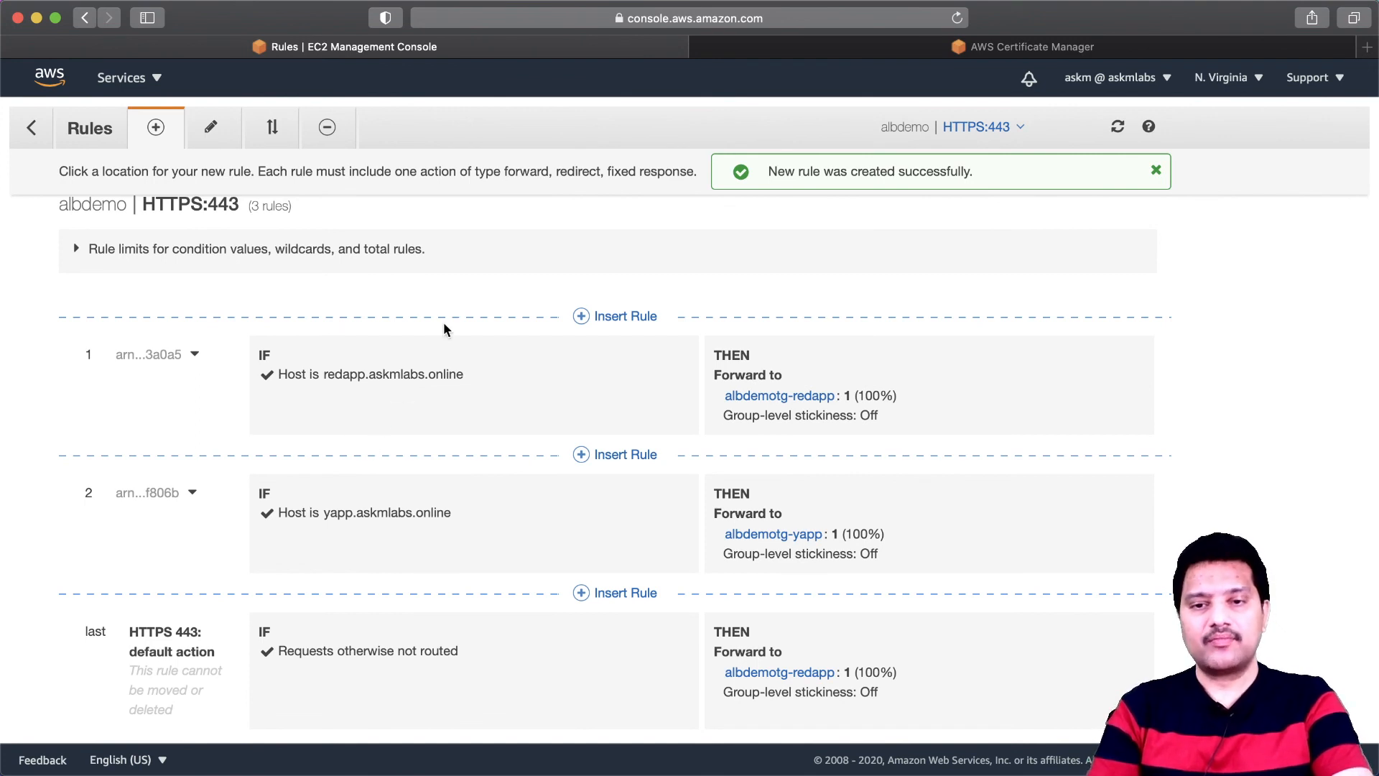
key(super+Tab)
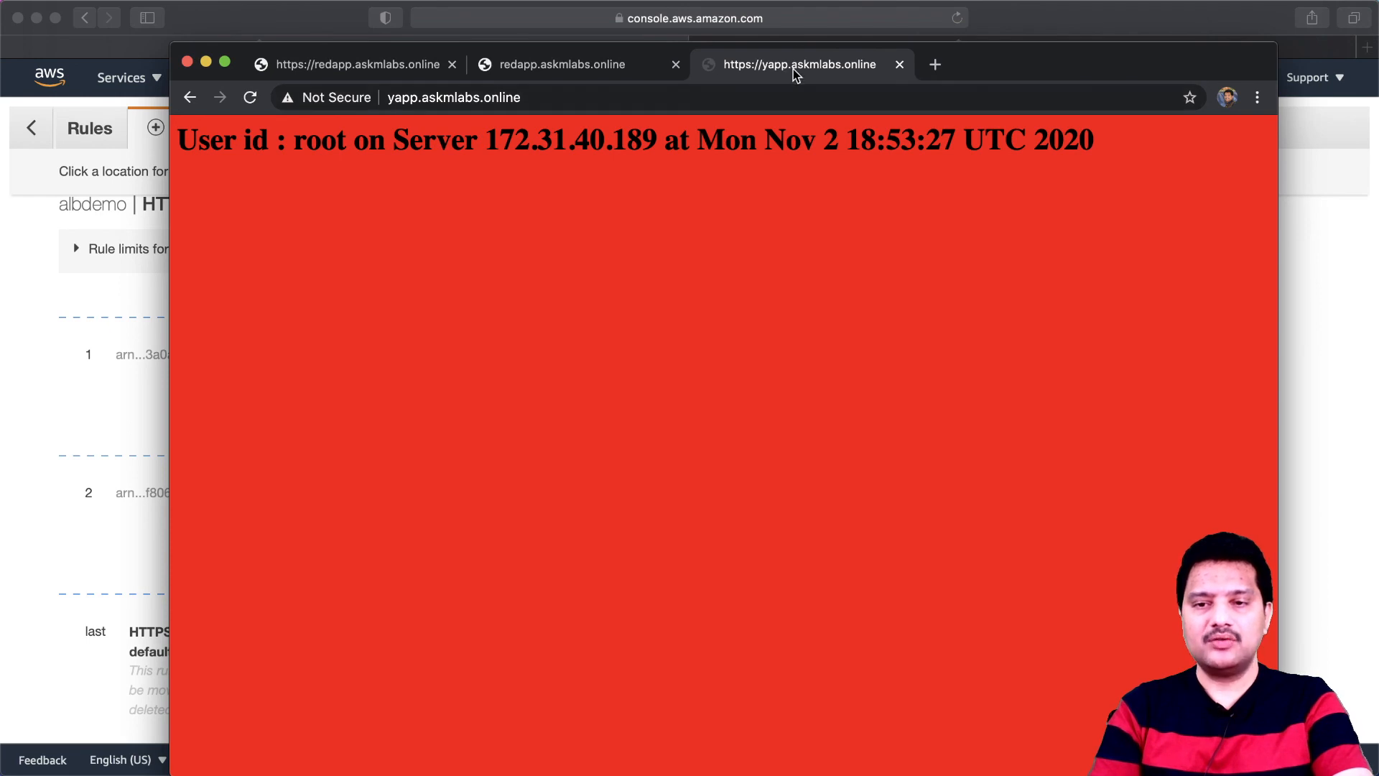
click(747, 93)
key(Return)
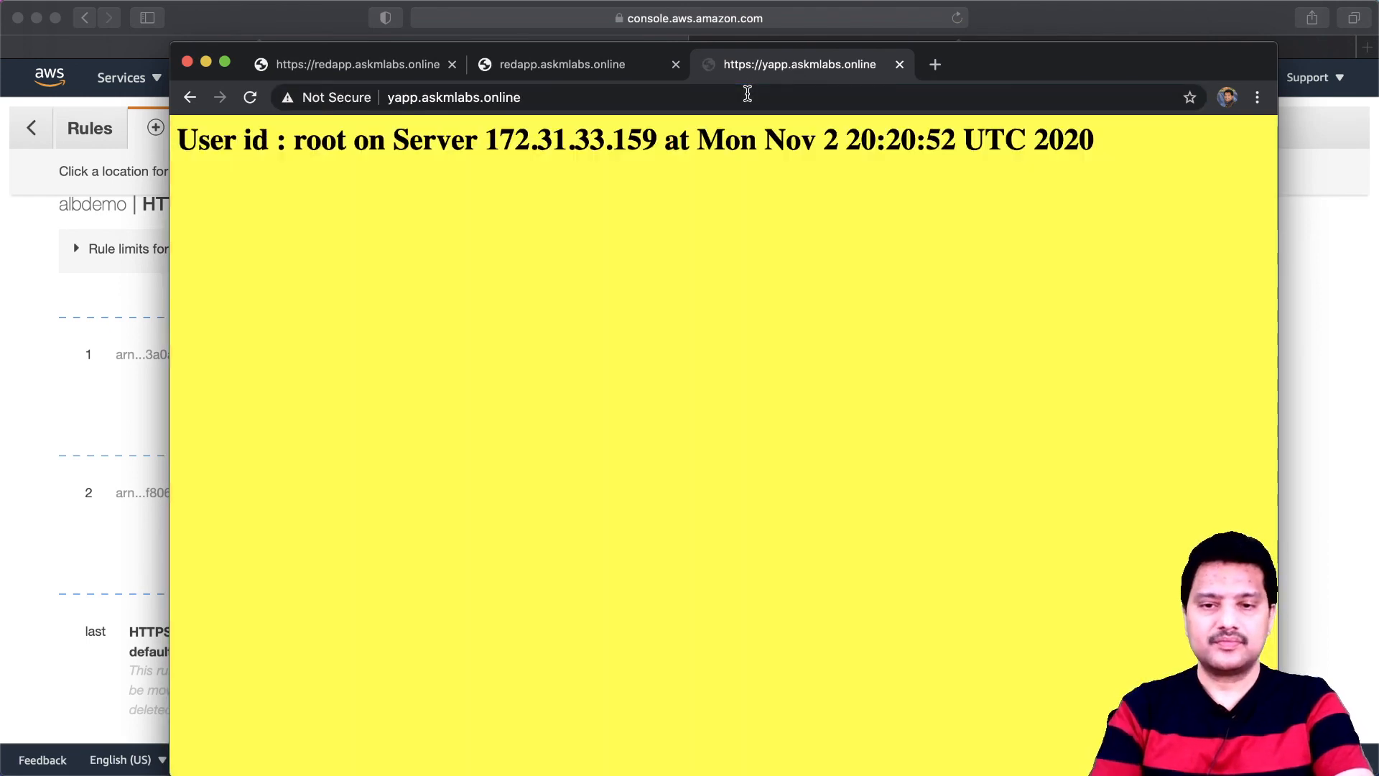
click(250, 98)
click(251, 97)
click(251, 98)
click(251, 98)
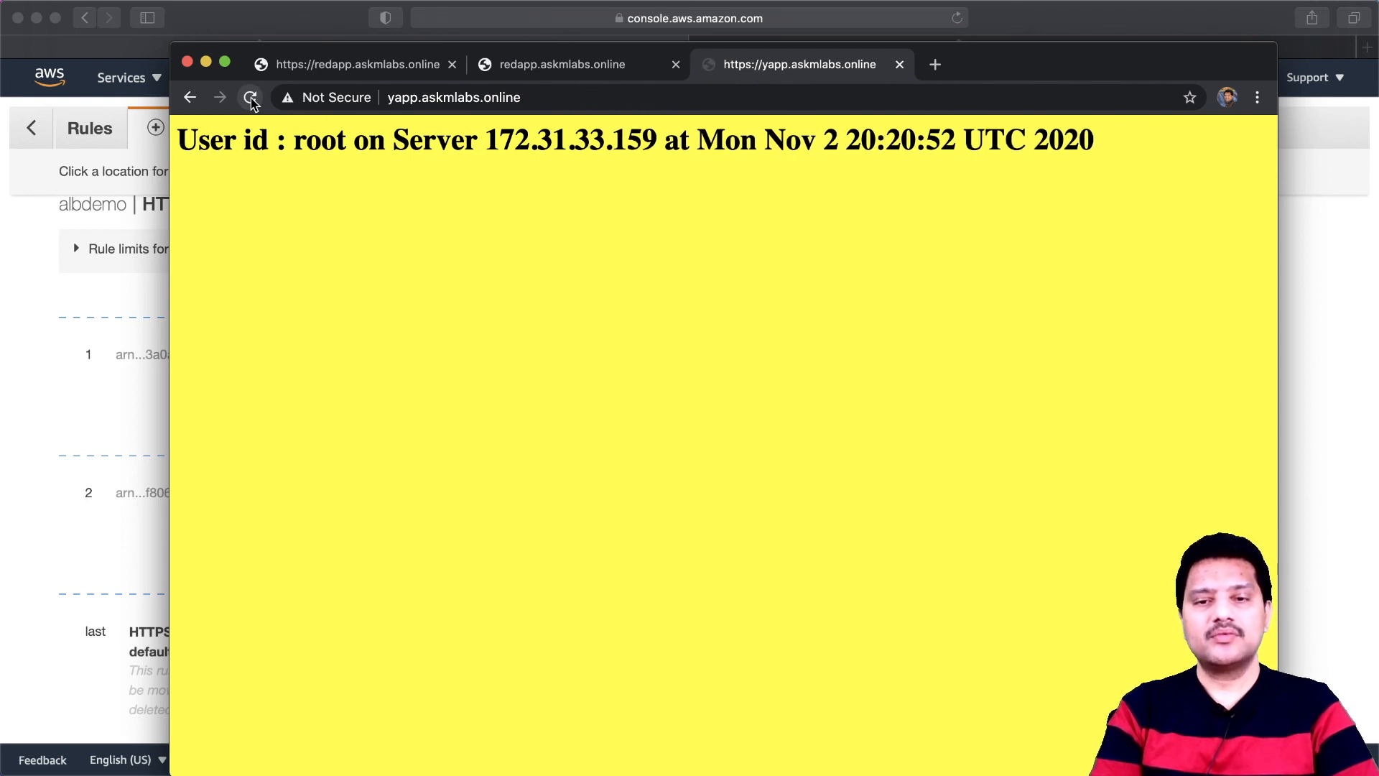
- Show the full HTTPS address of yapp.askmlabs.online, check its connection security and certificate status, and close the details
click(431, 103)
key(Left)
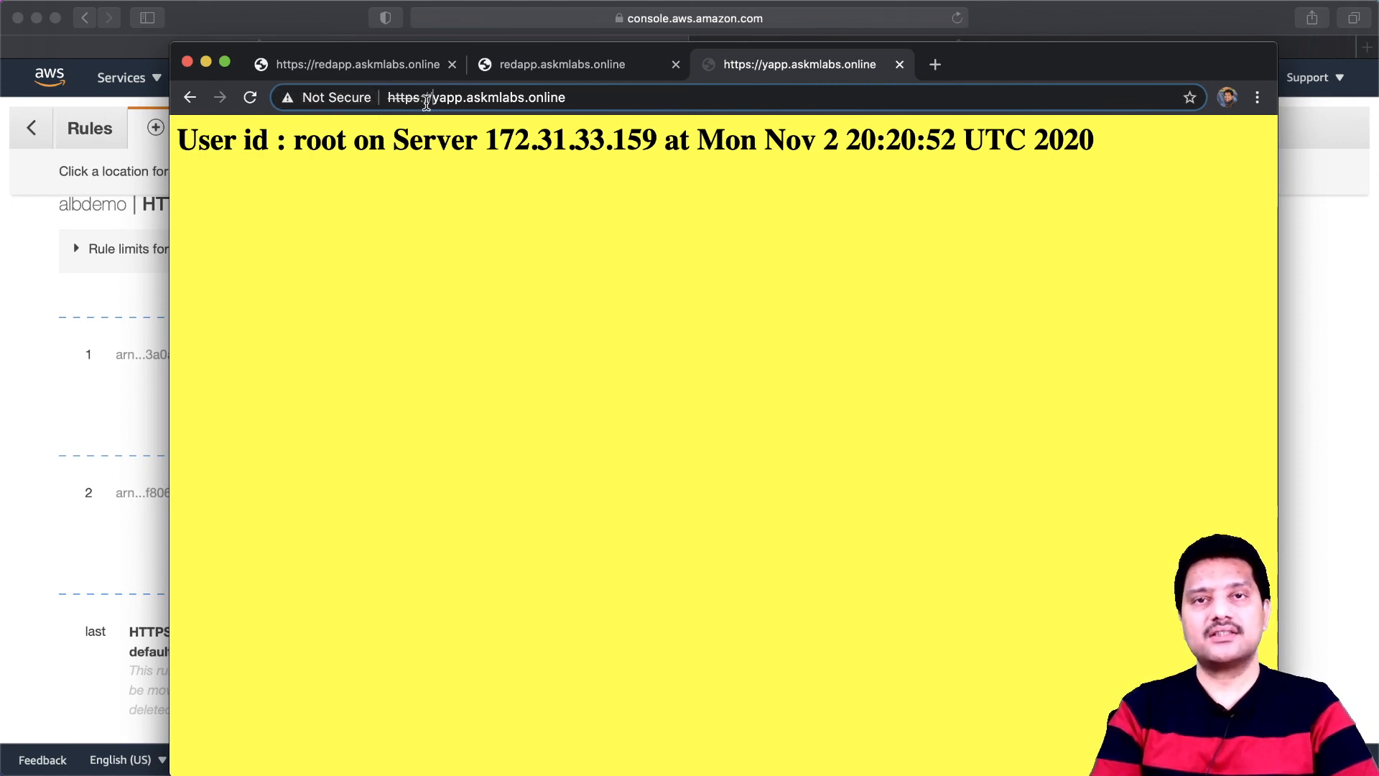
click(325, 102)
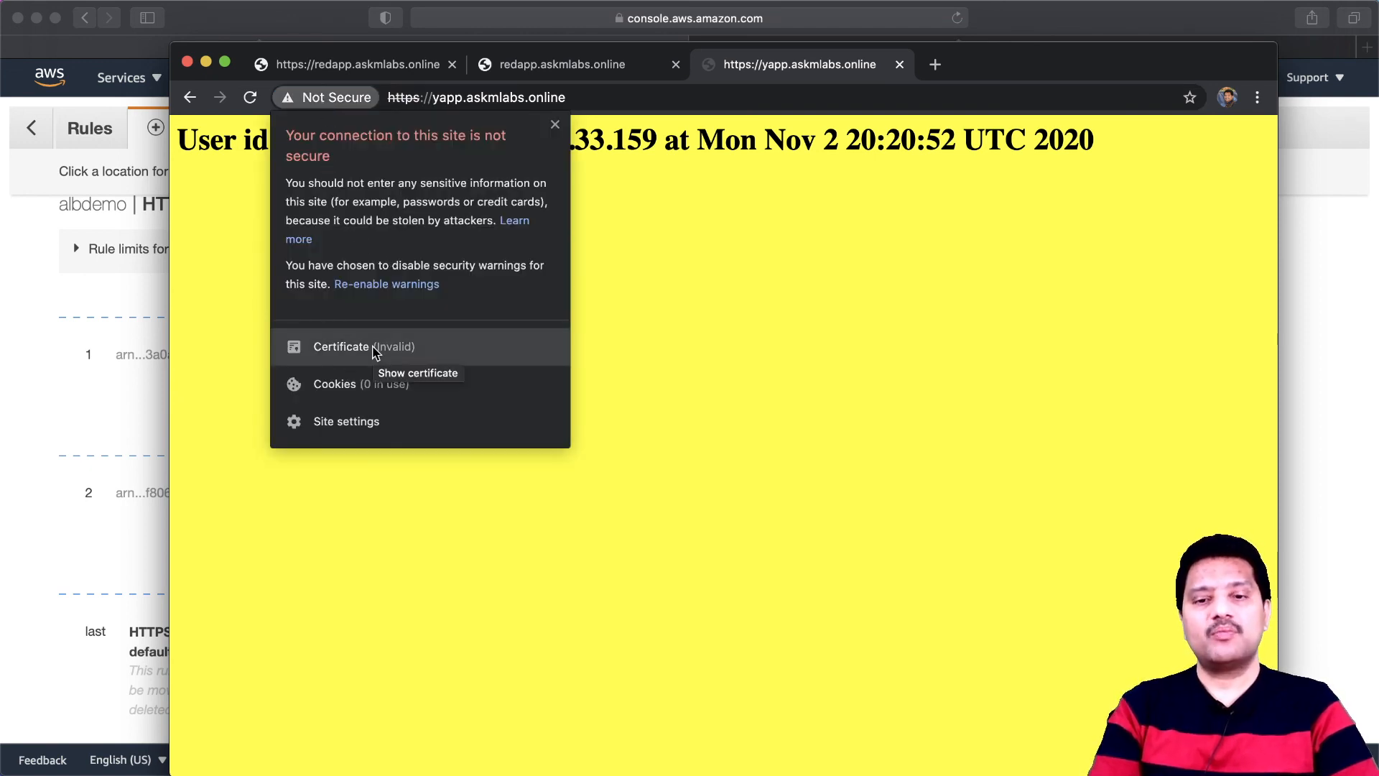
click(787, 327)
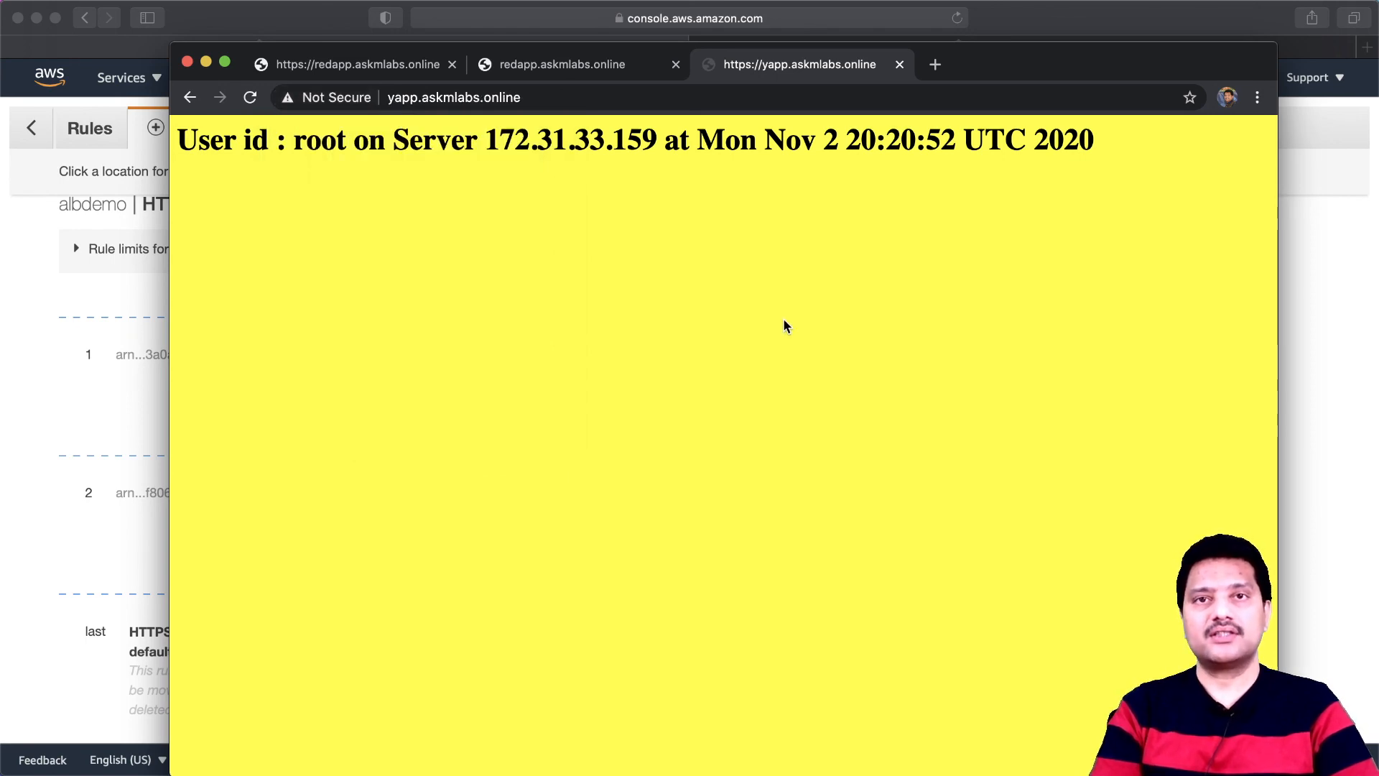
- Switch to AWS Certificate Manager in Safari and start a request for a public certificate
click(91, 423)
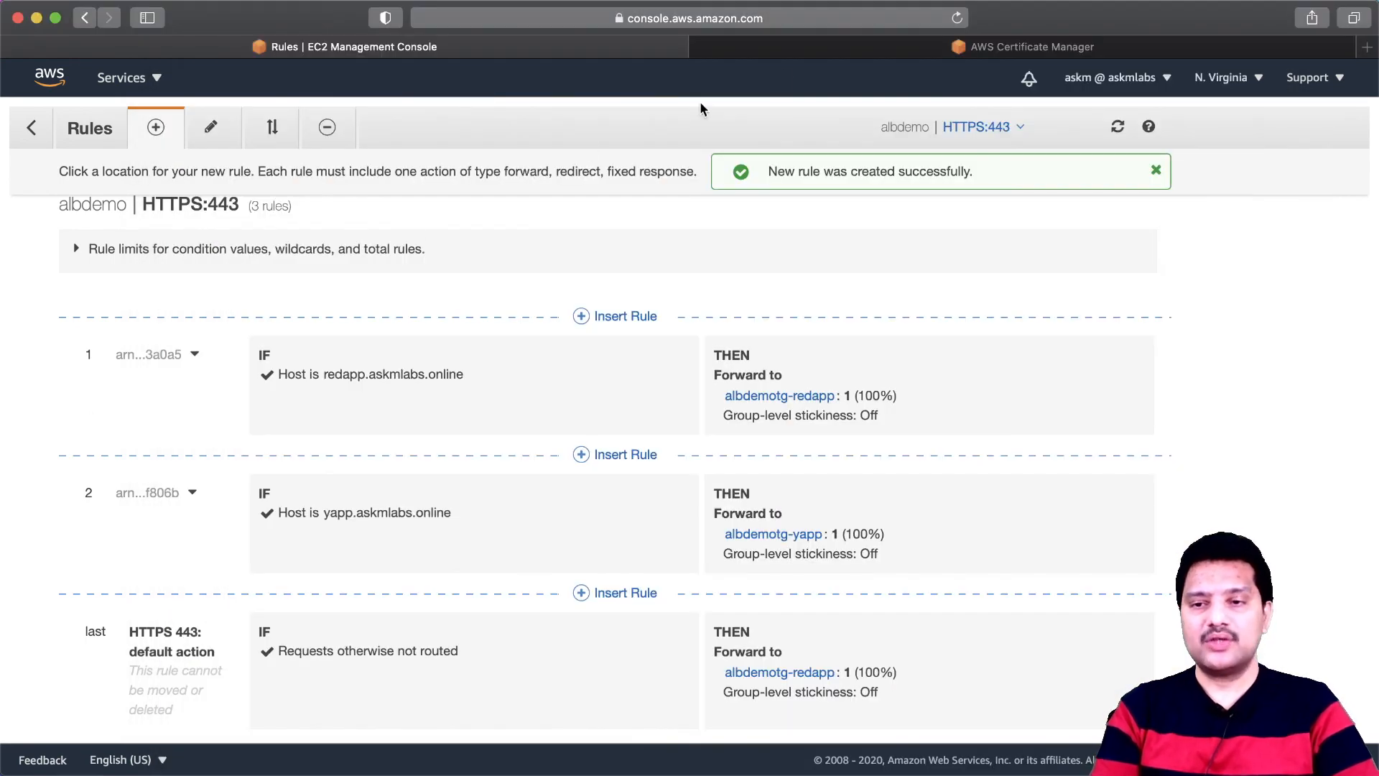
click(963, 50)
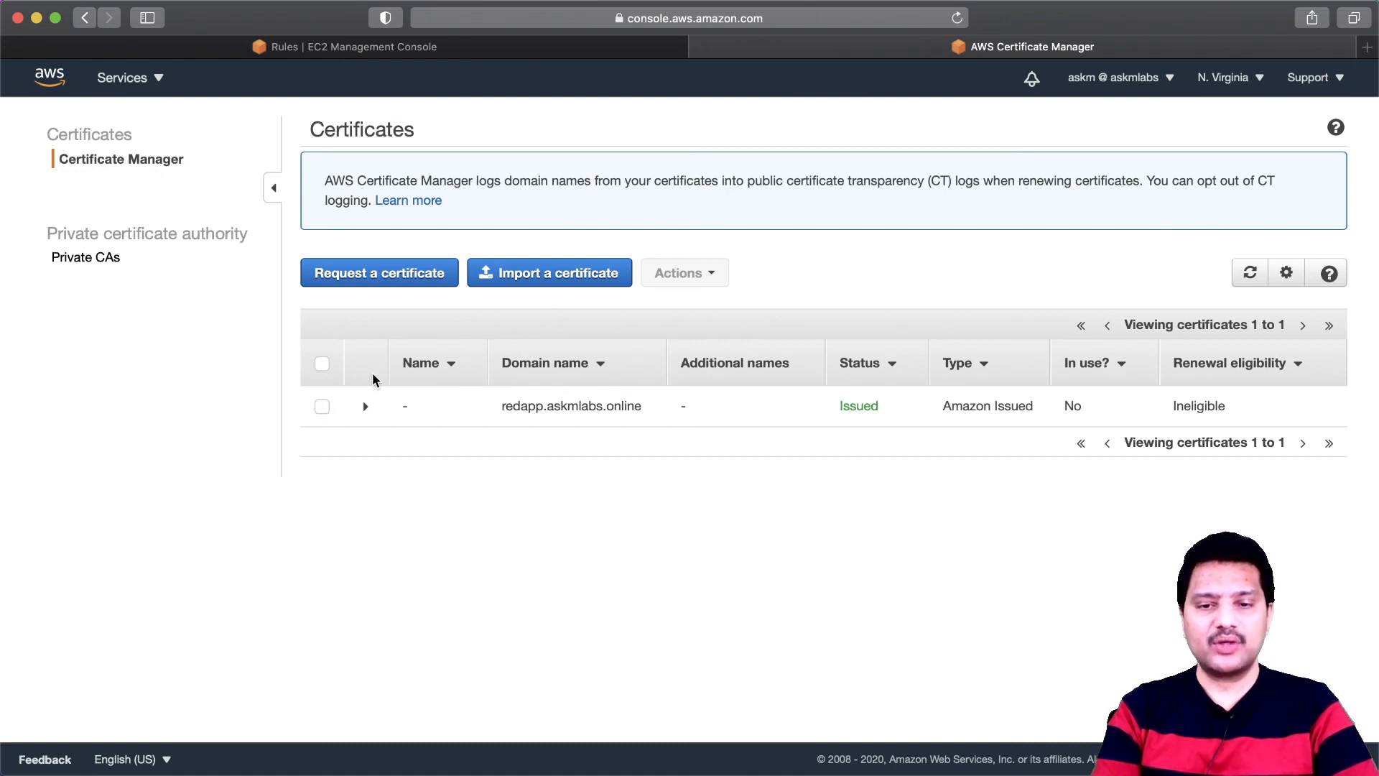
click(398, 274)
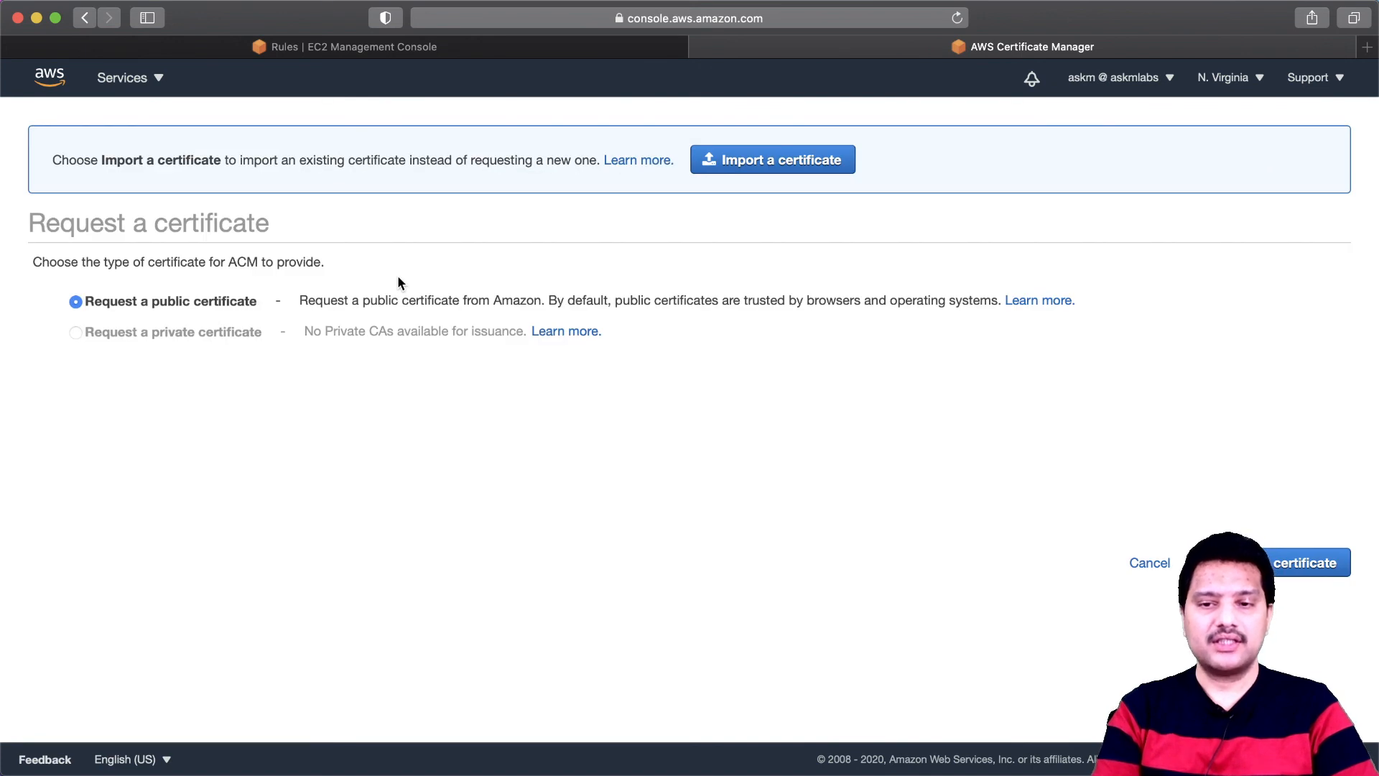
click(1150, 563)
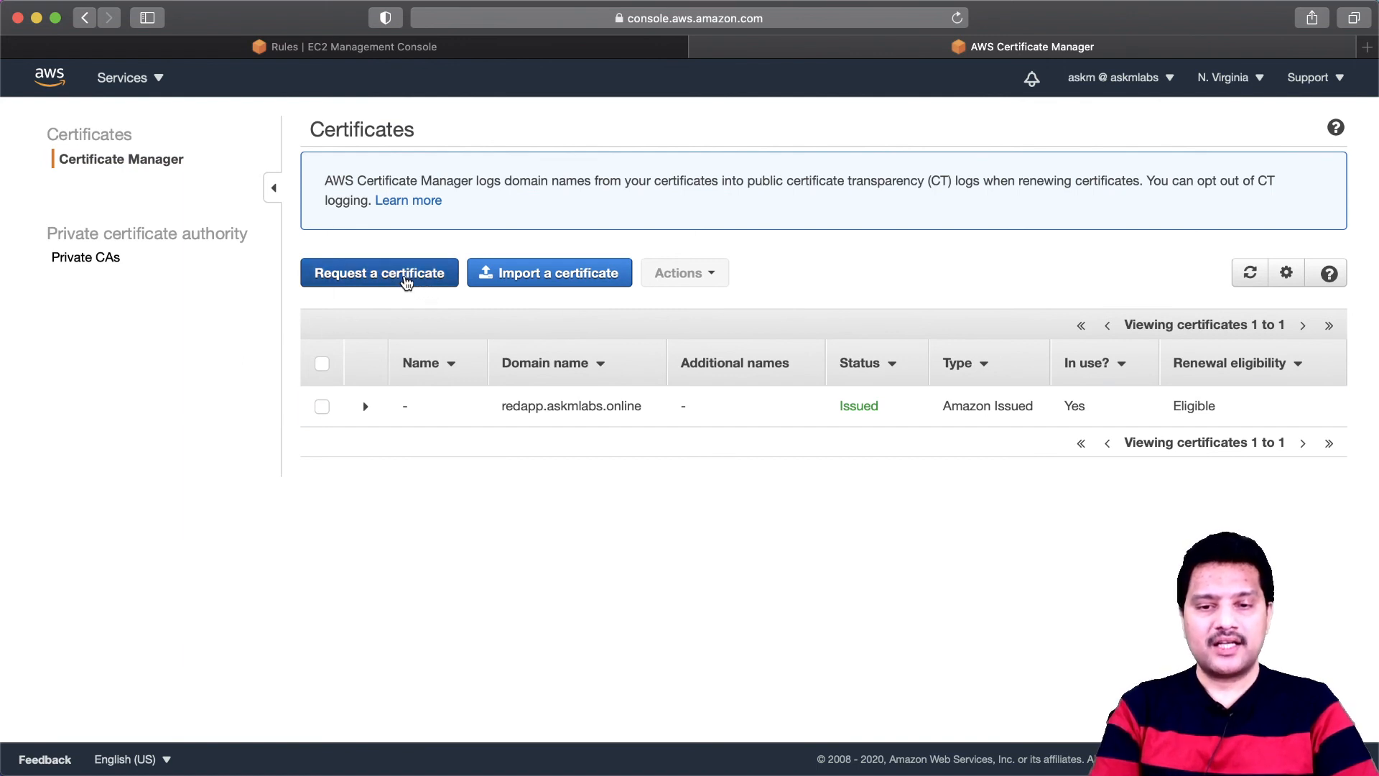
click(393, 283)
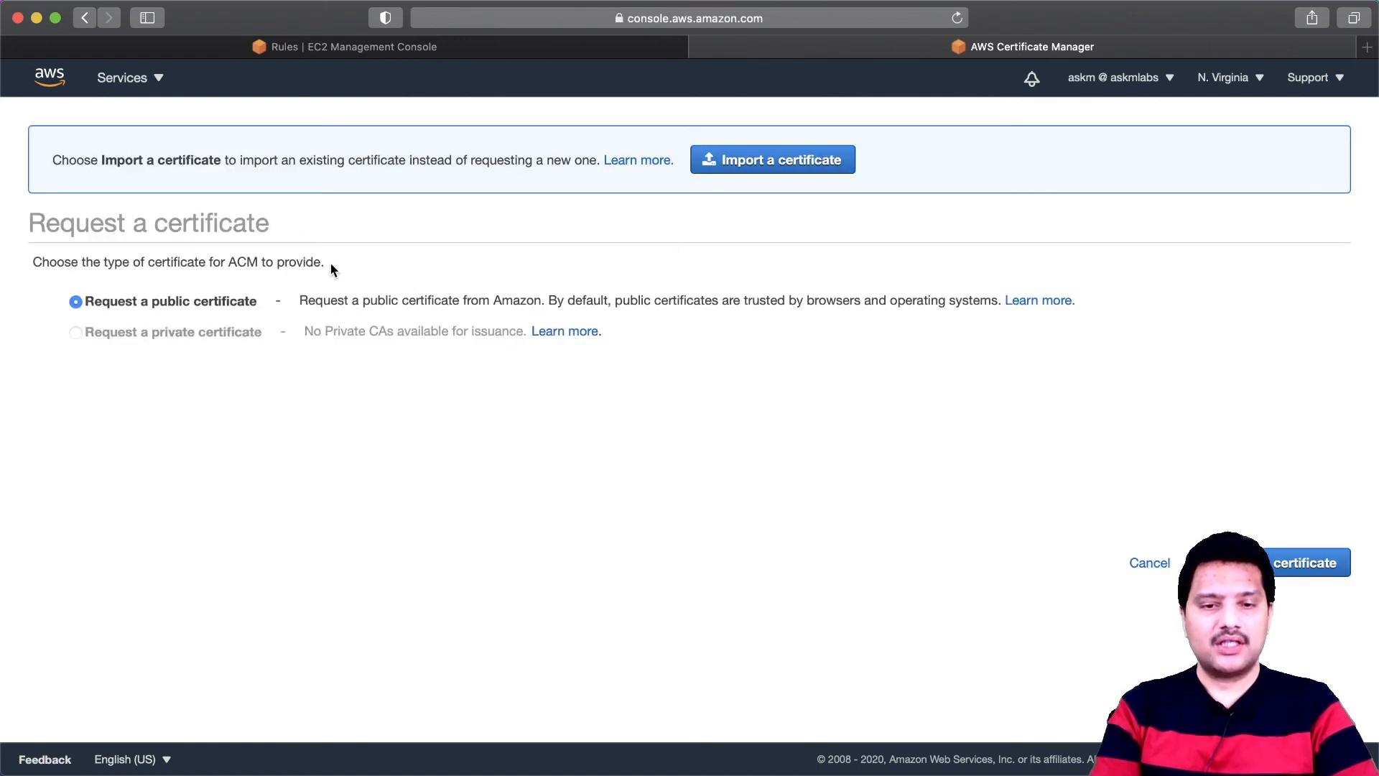
click(1266, 563)
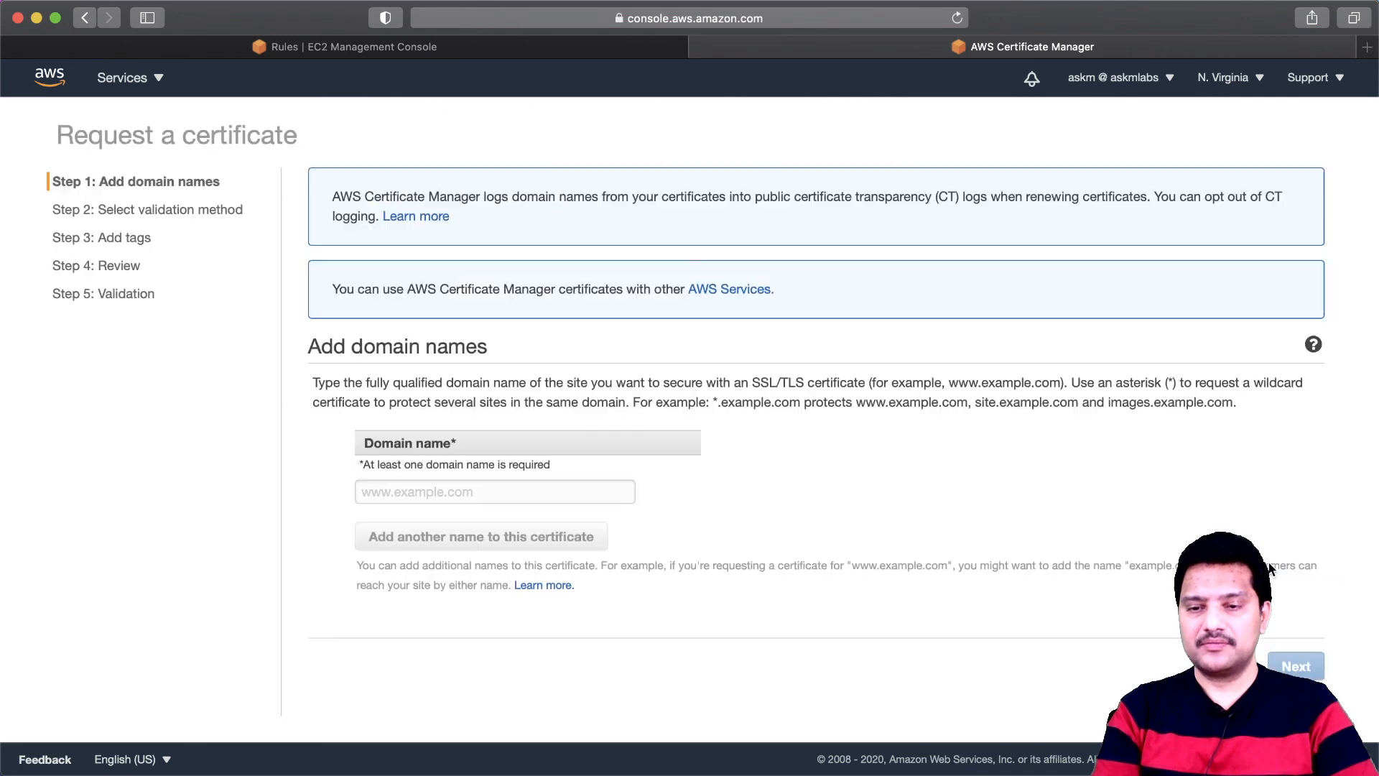
- Enter yapp.askmlabs.online as the domain name for the requested certificate
click(529, 493)
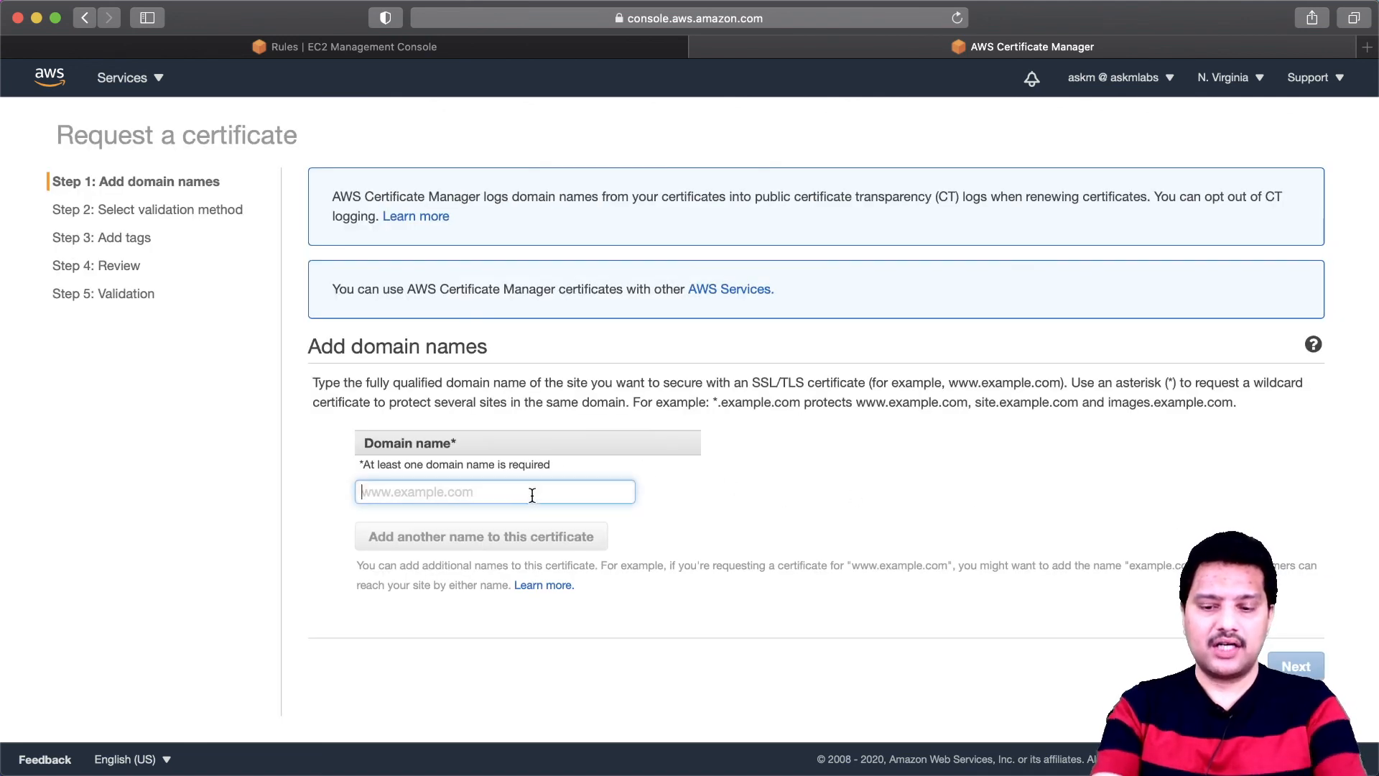
text(yapp.)
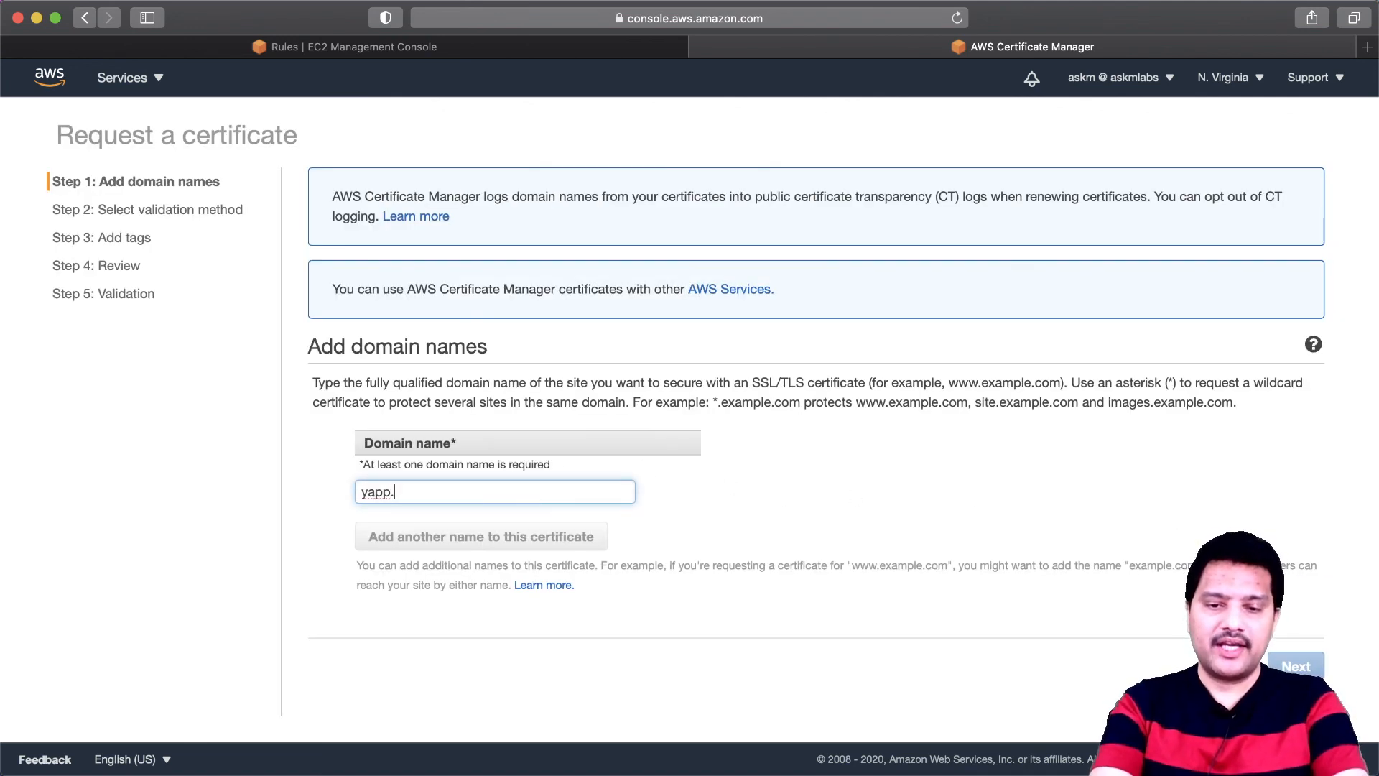
text(askmlabs)
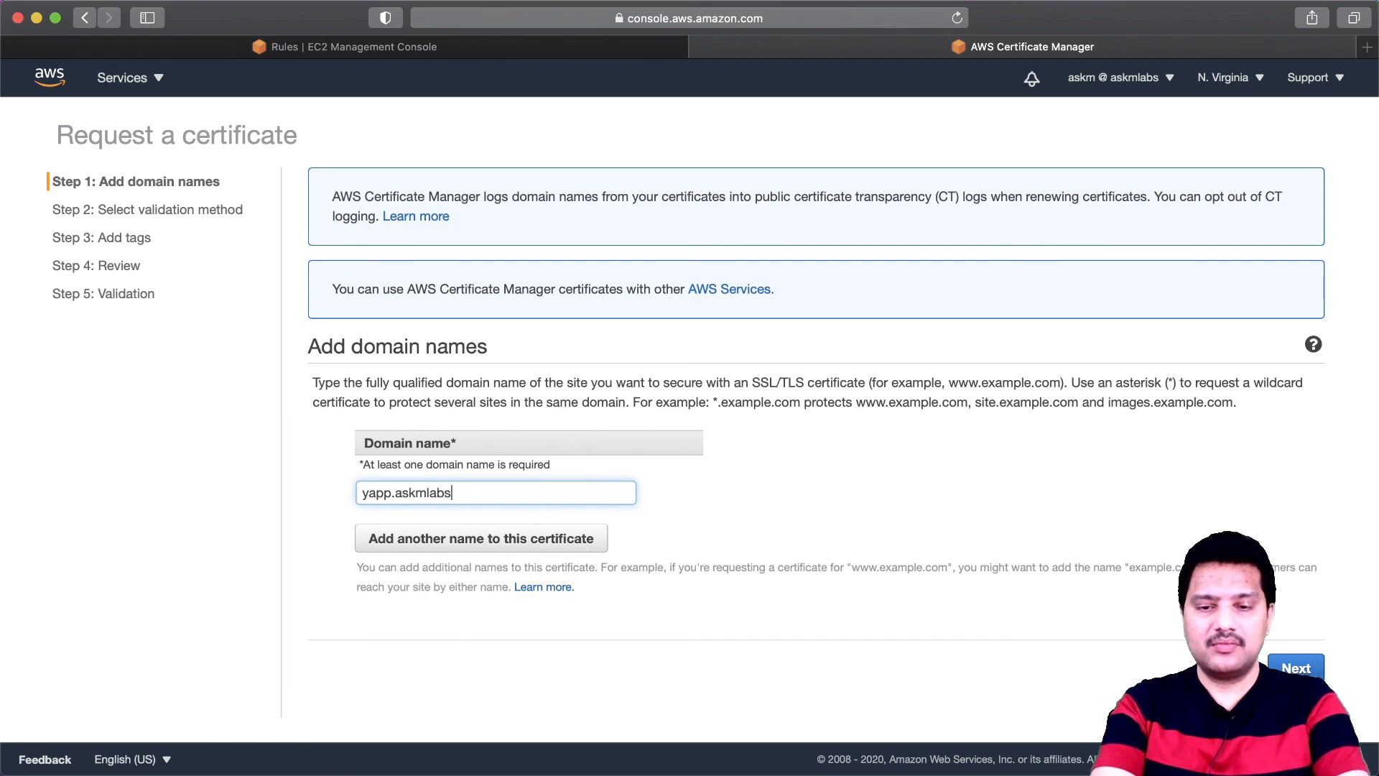
text(.online)
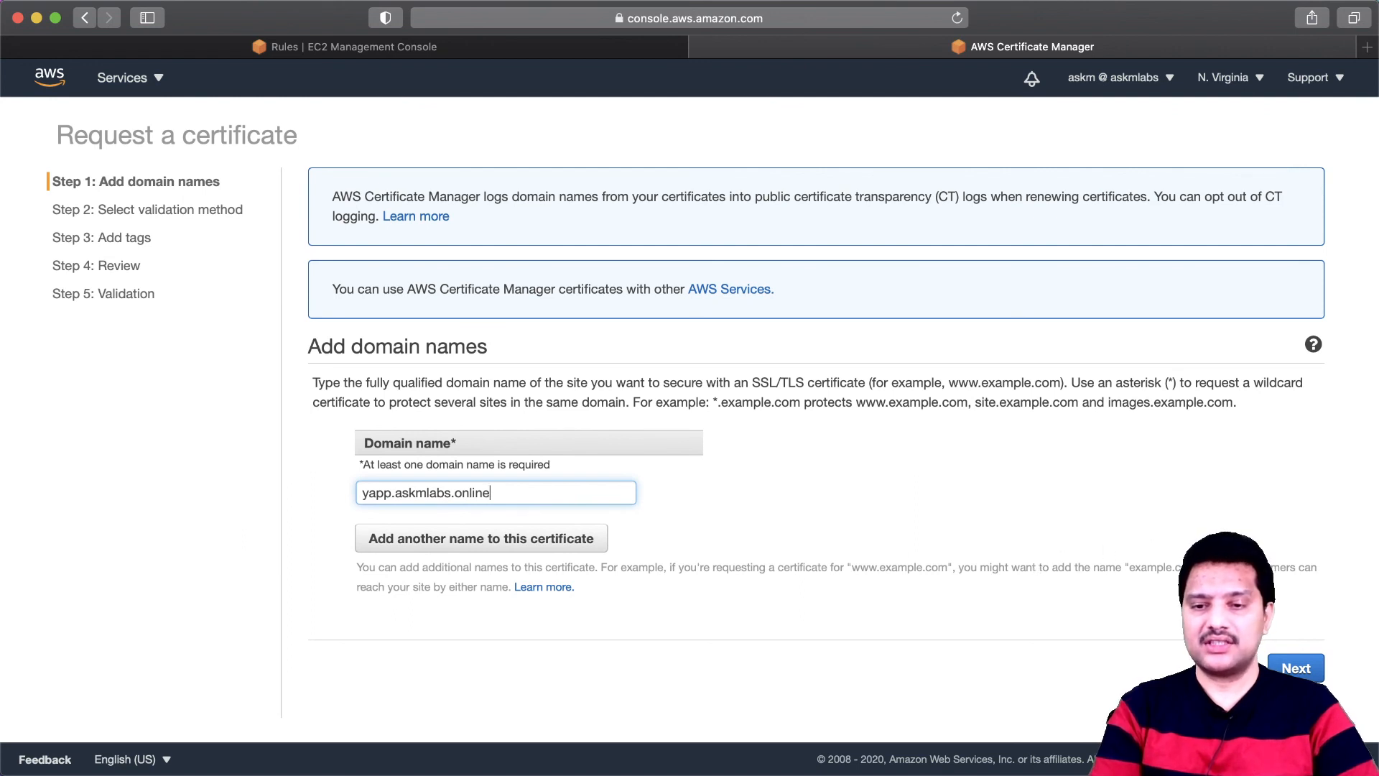
- Submit the yapp.askmlabs.online certificate request with DNS validation and no tags
click(1299, 672)
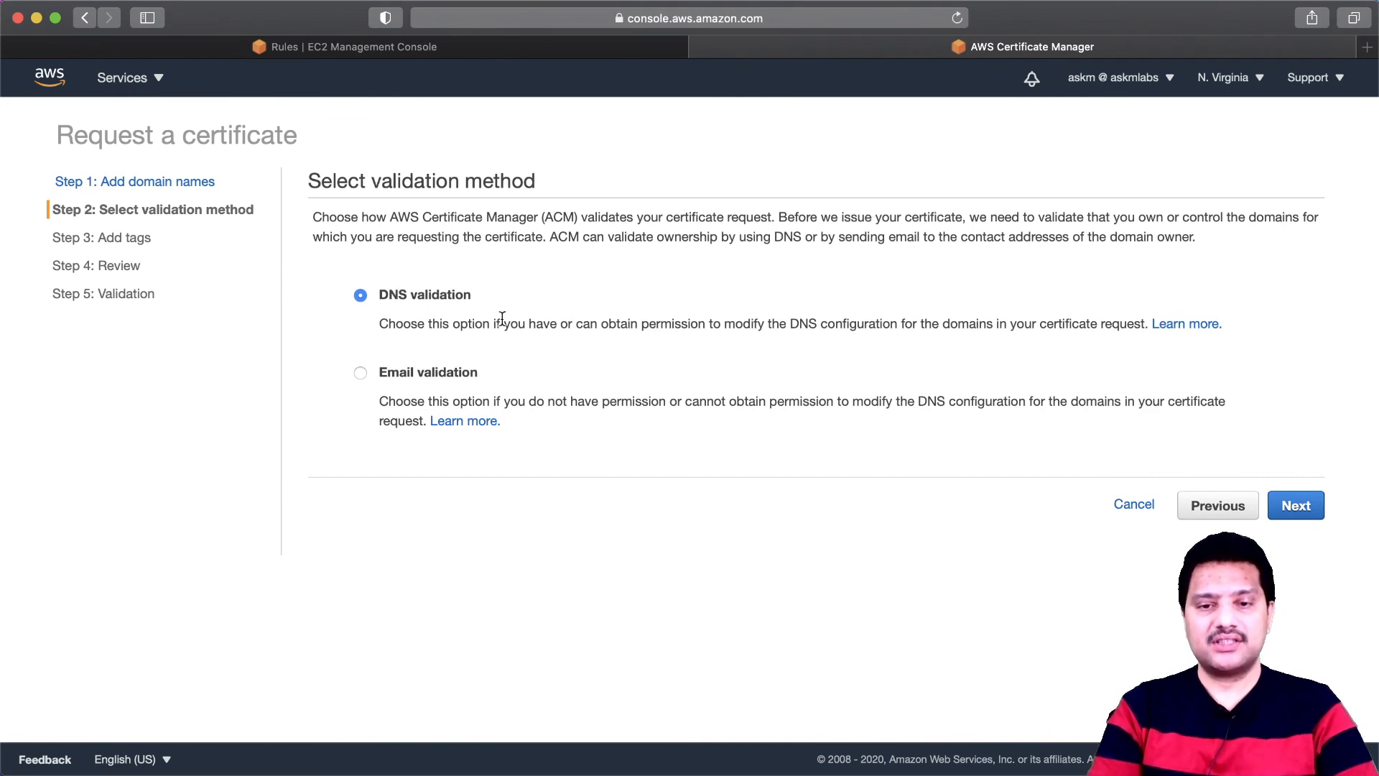
click(1306, 507)
click(1304, 428)
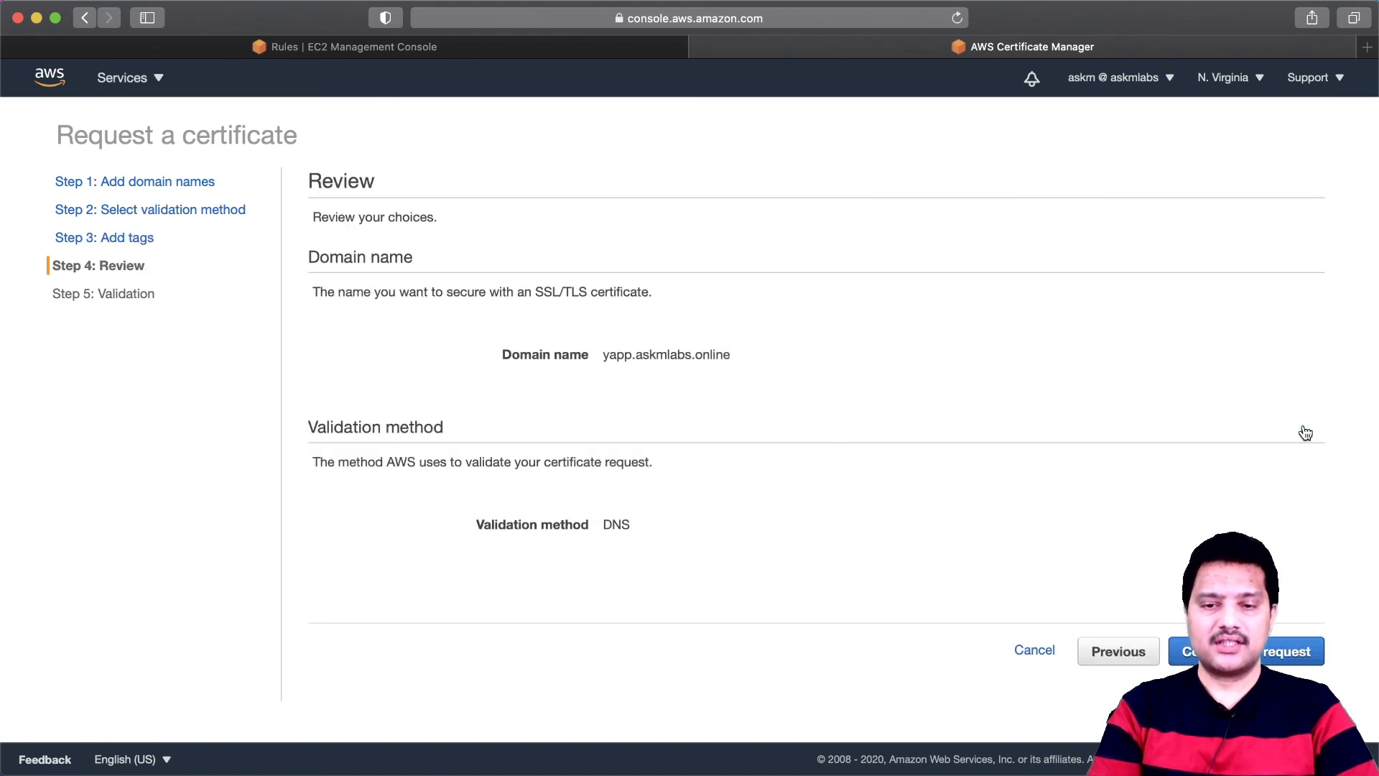
click(1289, 651)
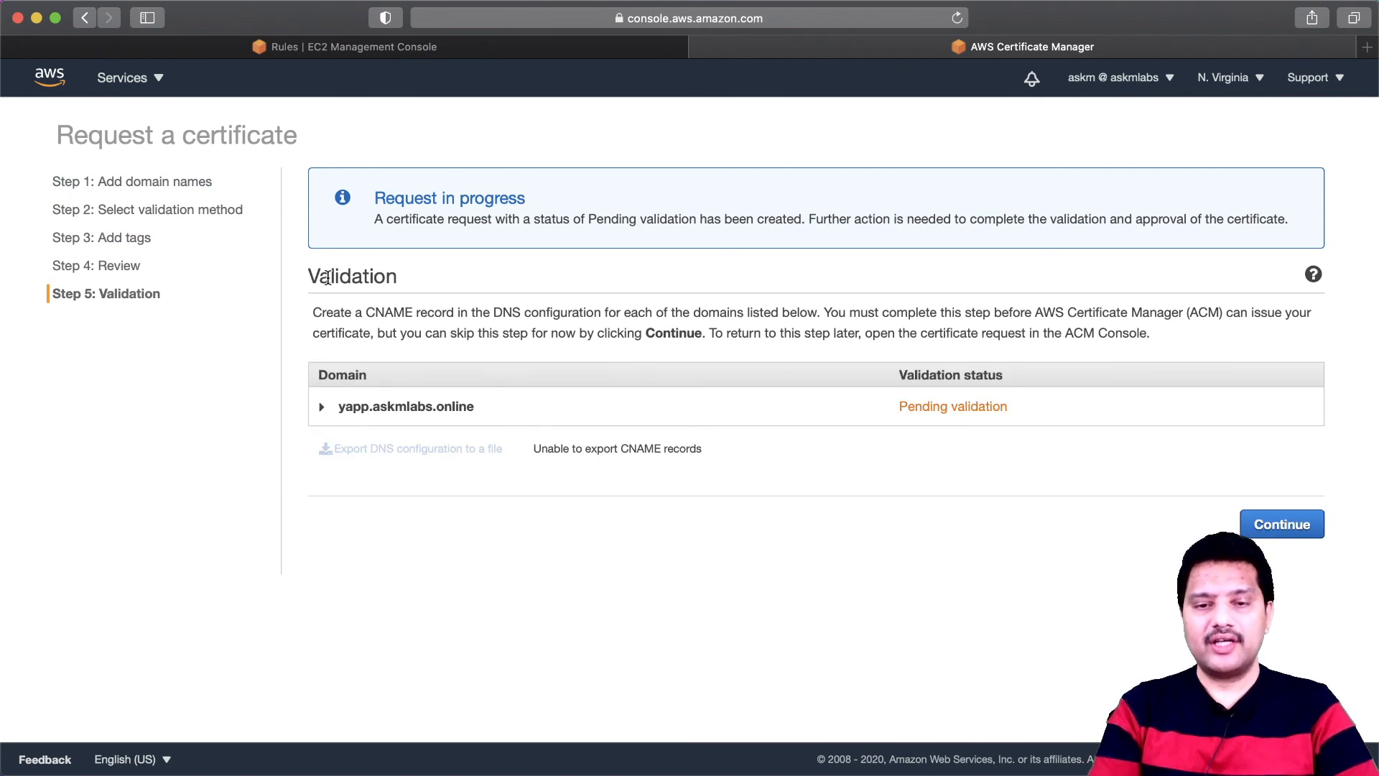
- Expand the yapp.askmlabs.online validation entry to show its CNAME record details
click(322, 407)
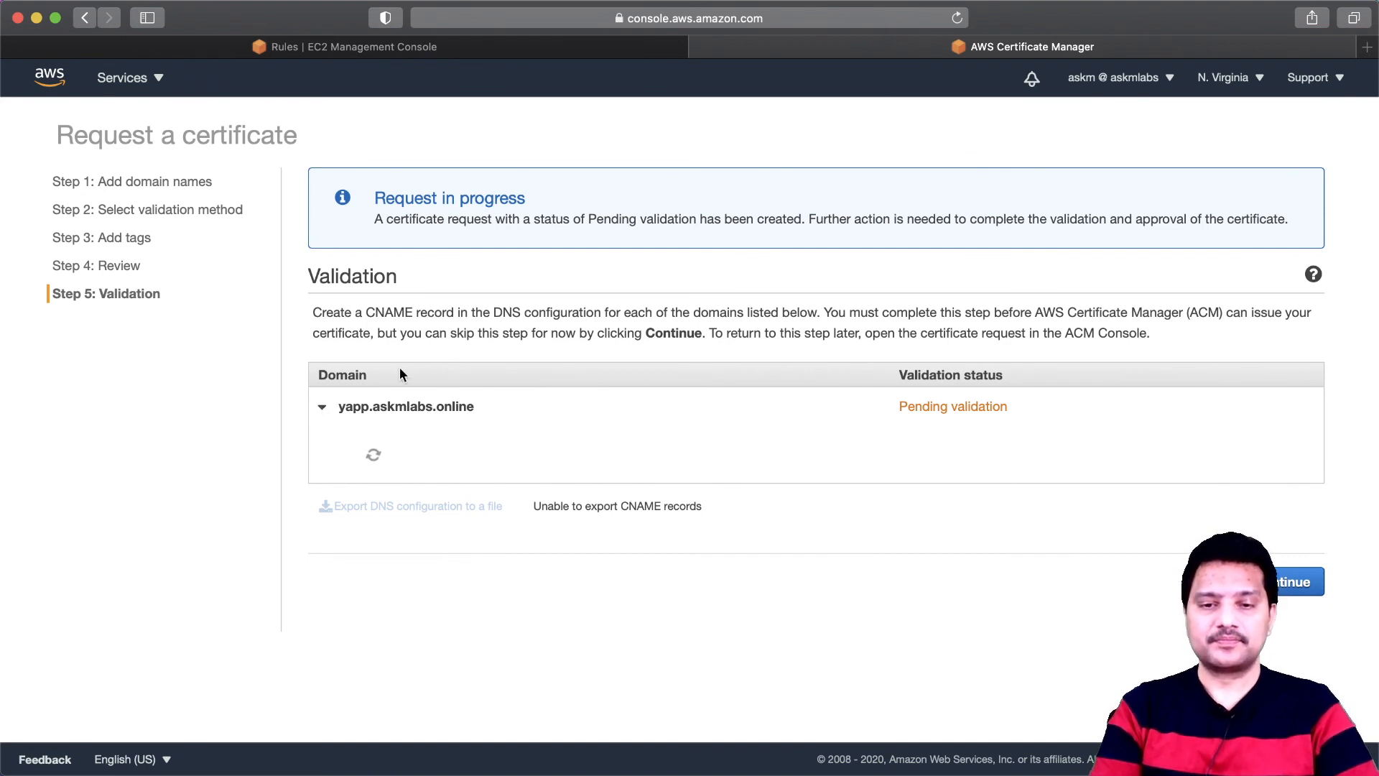
click(322, 408)
click(322, 408)
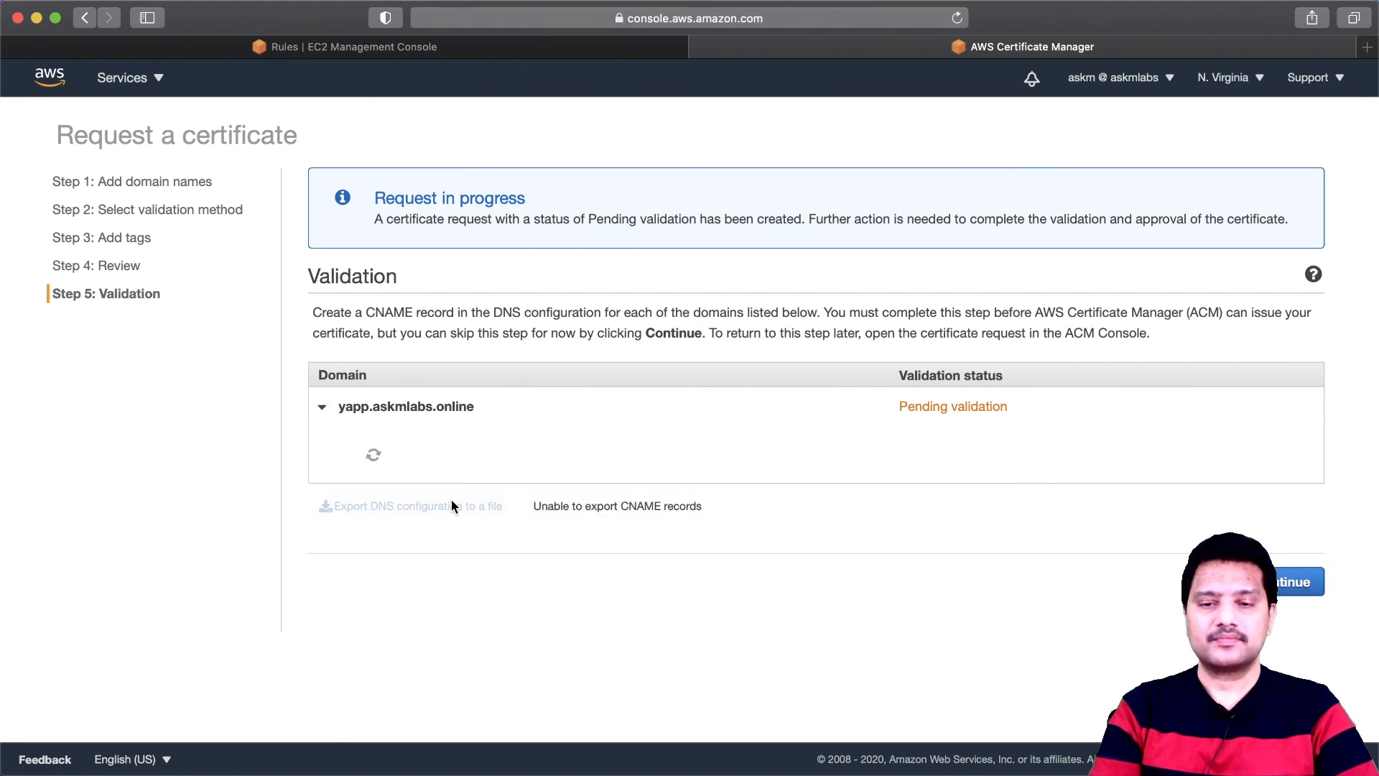
click(322, 407)
click(323, 406)
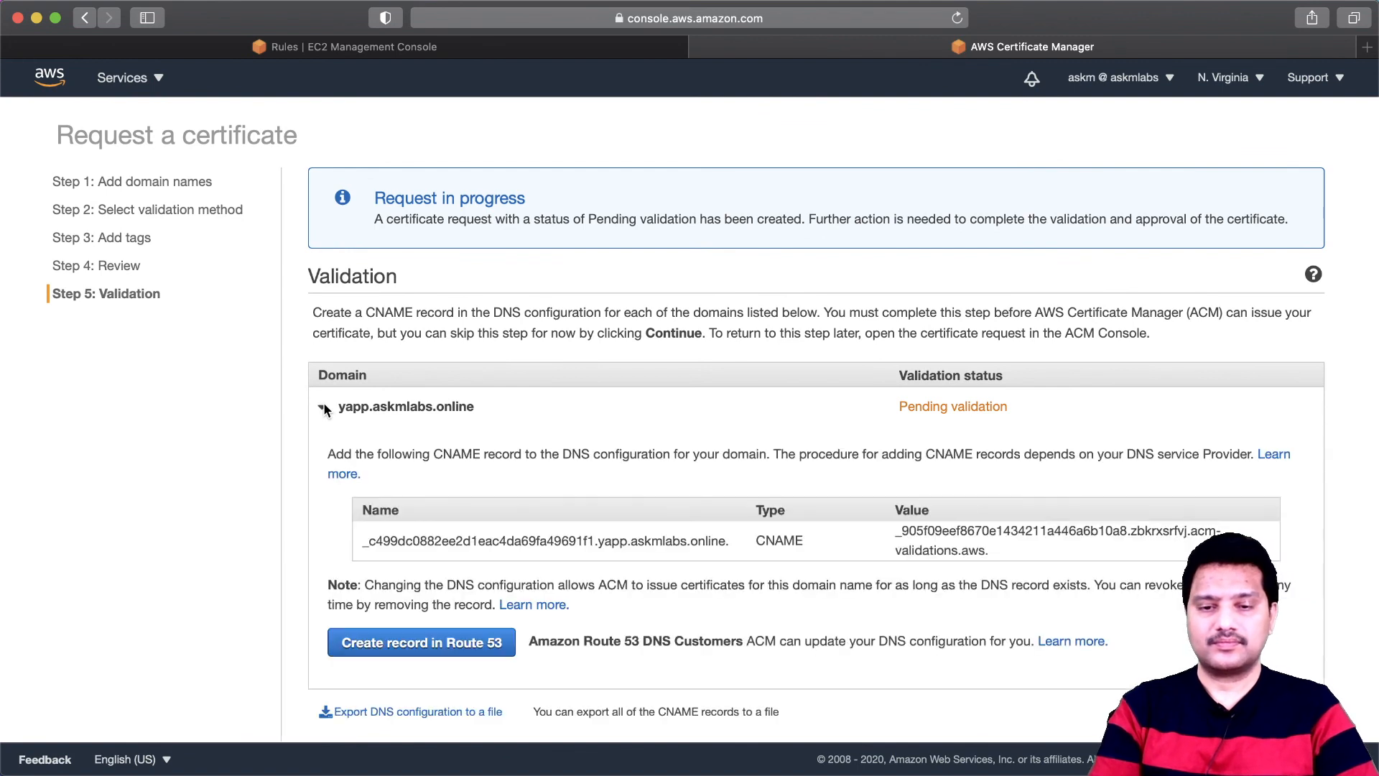
- Create the CNAME validation record in the askmlabs.online hosted zone in Route 53 and continue to the certificate list
scroll(498, 489, down, 3)
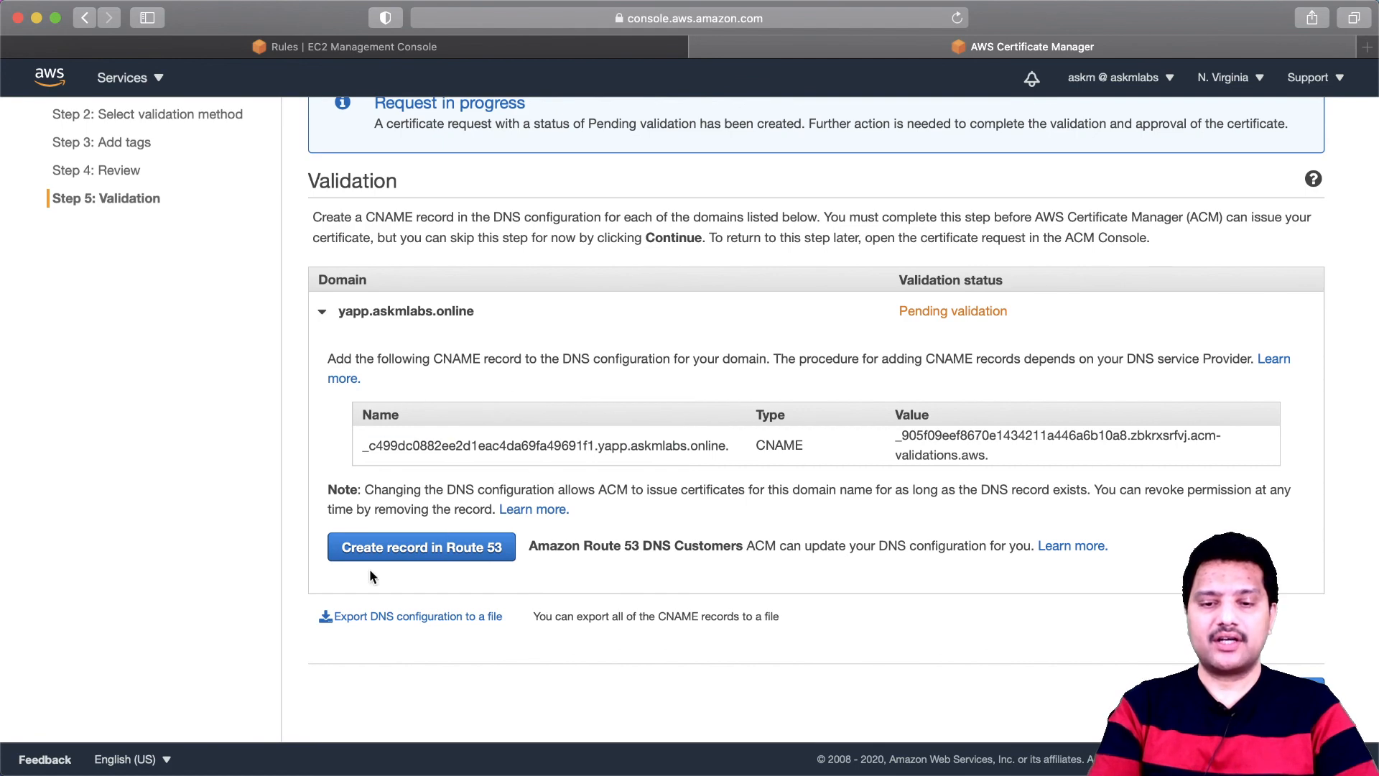
click(423, 551)
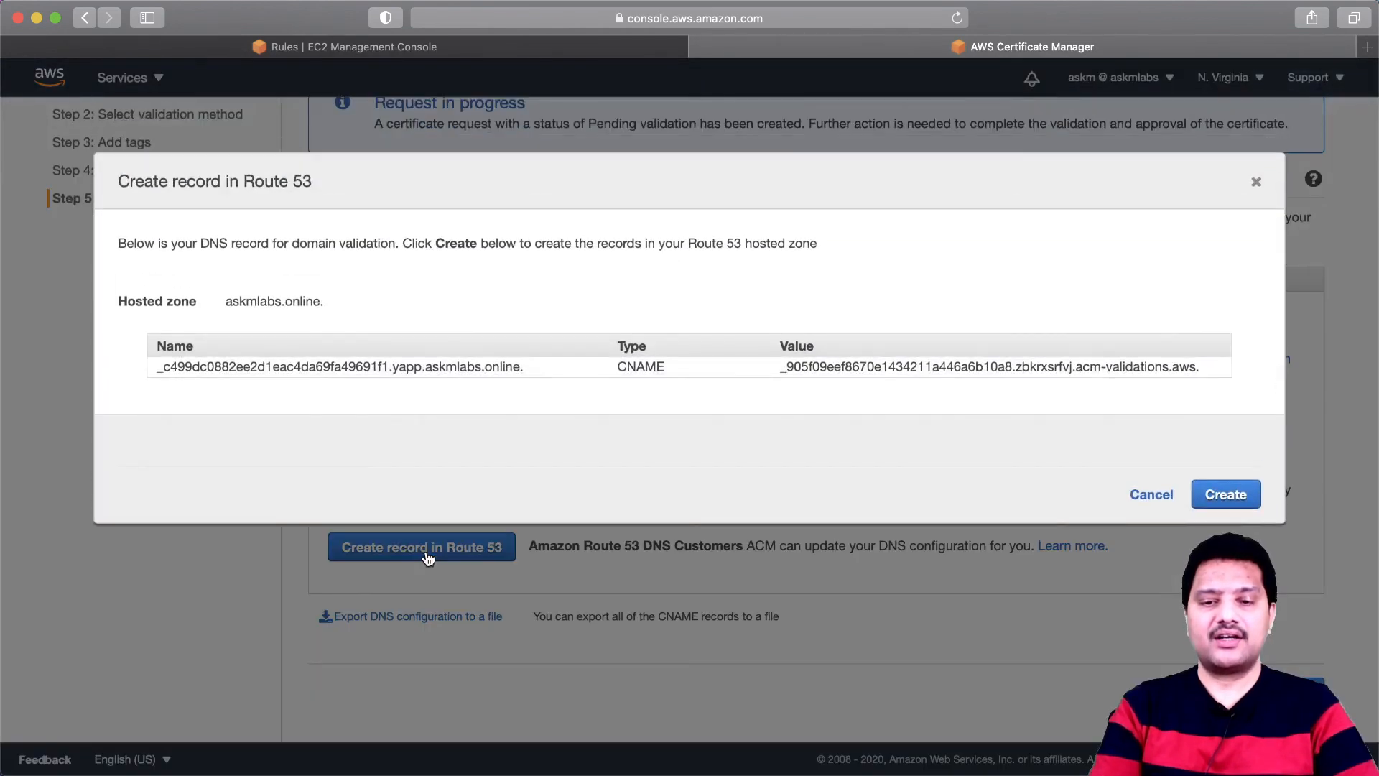
click(391, 370)
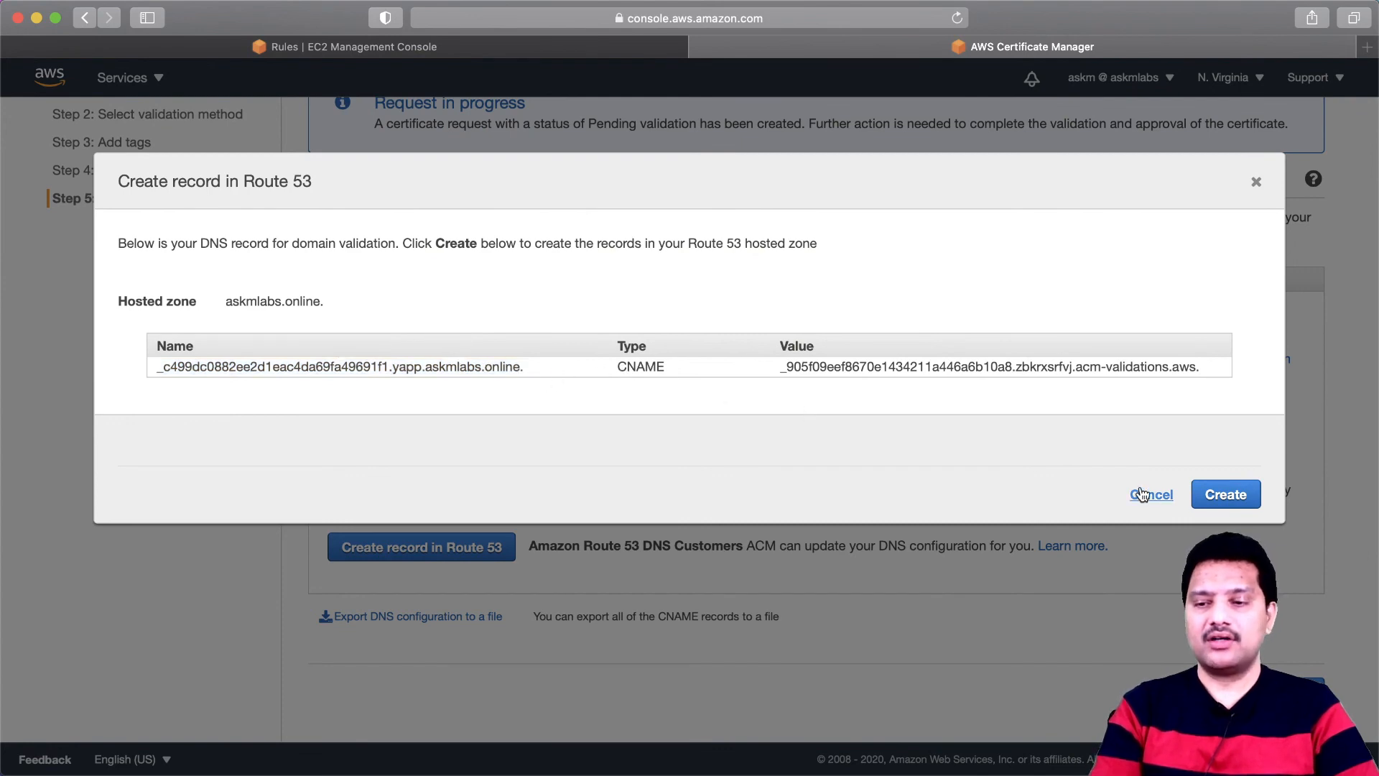
click(1221, 494)
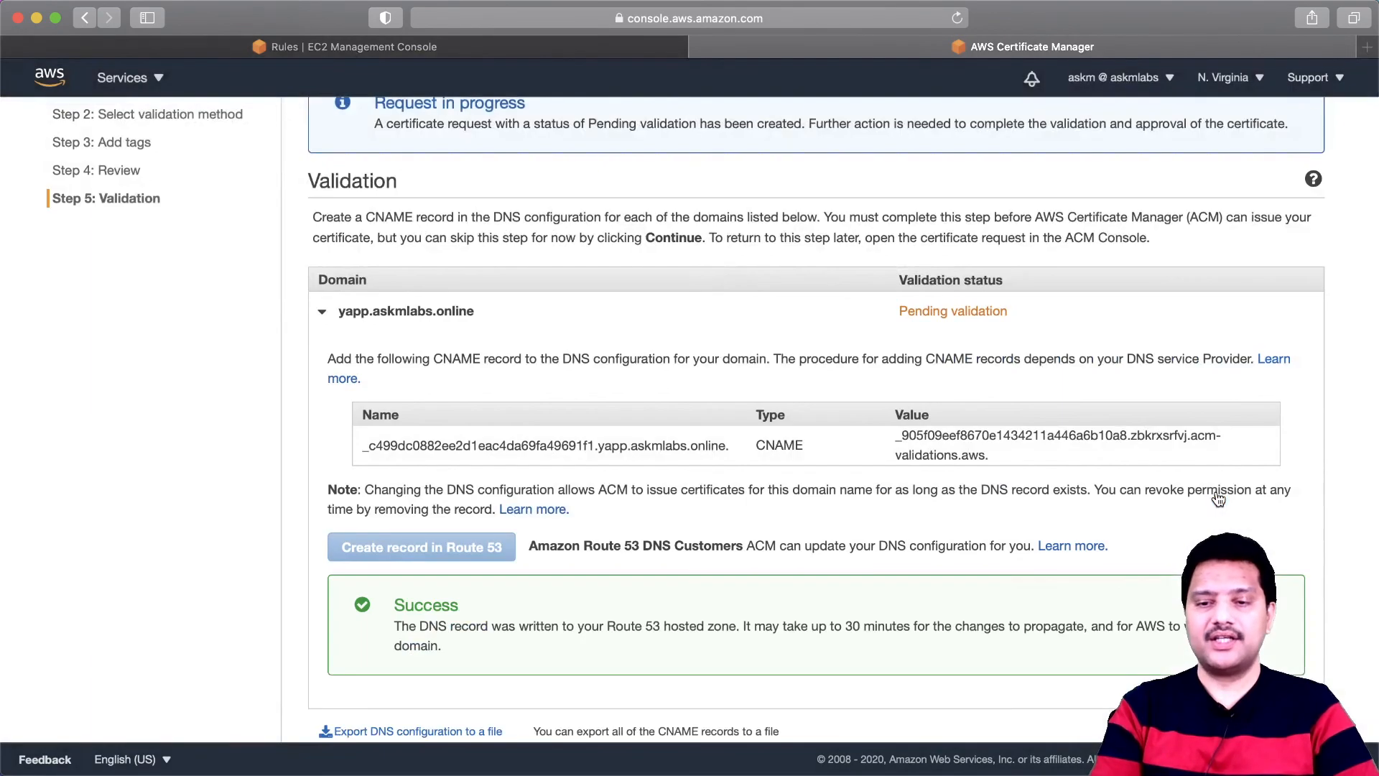
scroll(582, 565, down, 1)
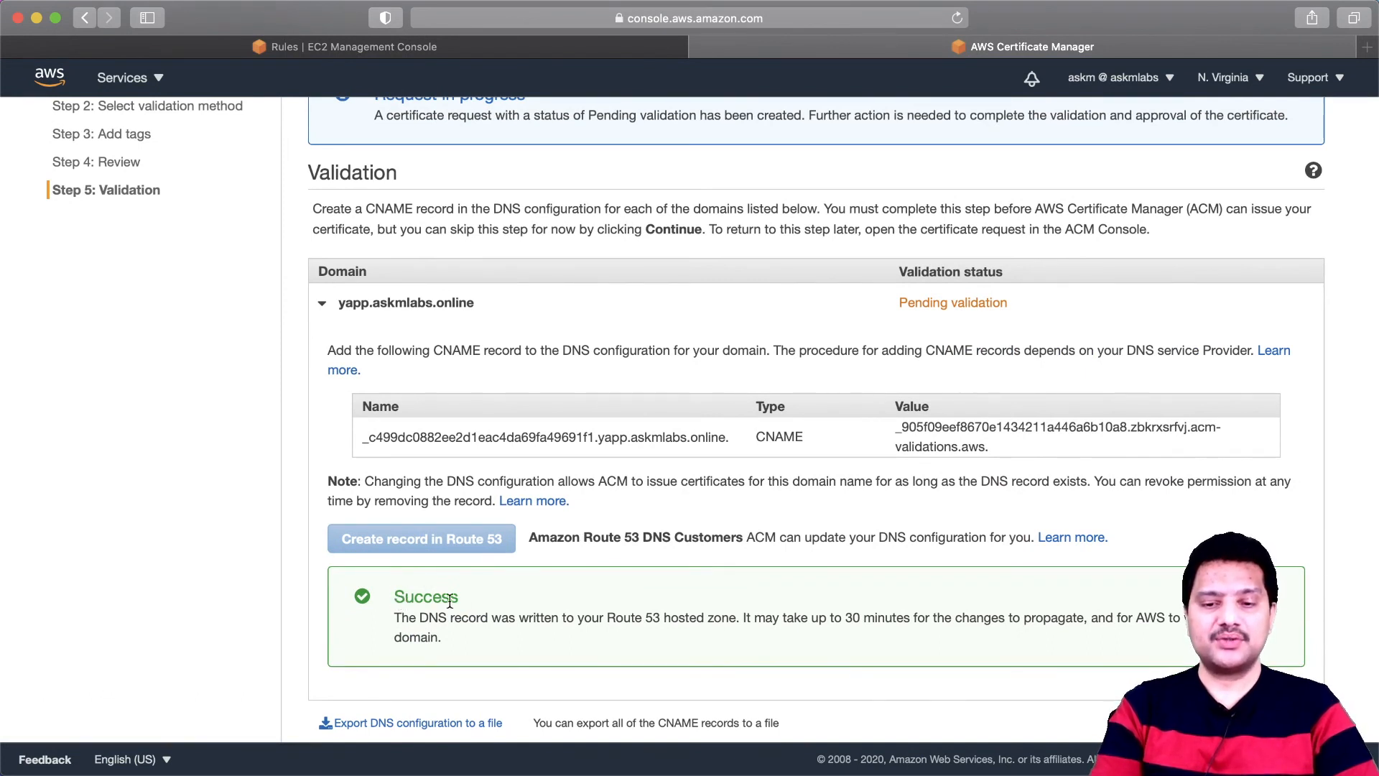
scroll(473, 607, down, 3)
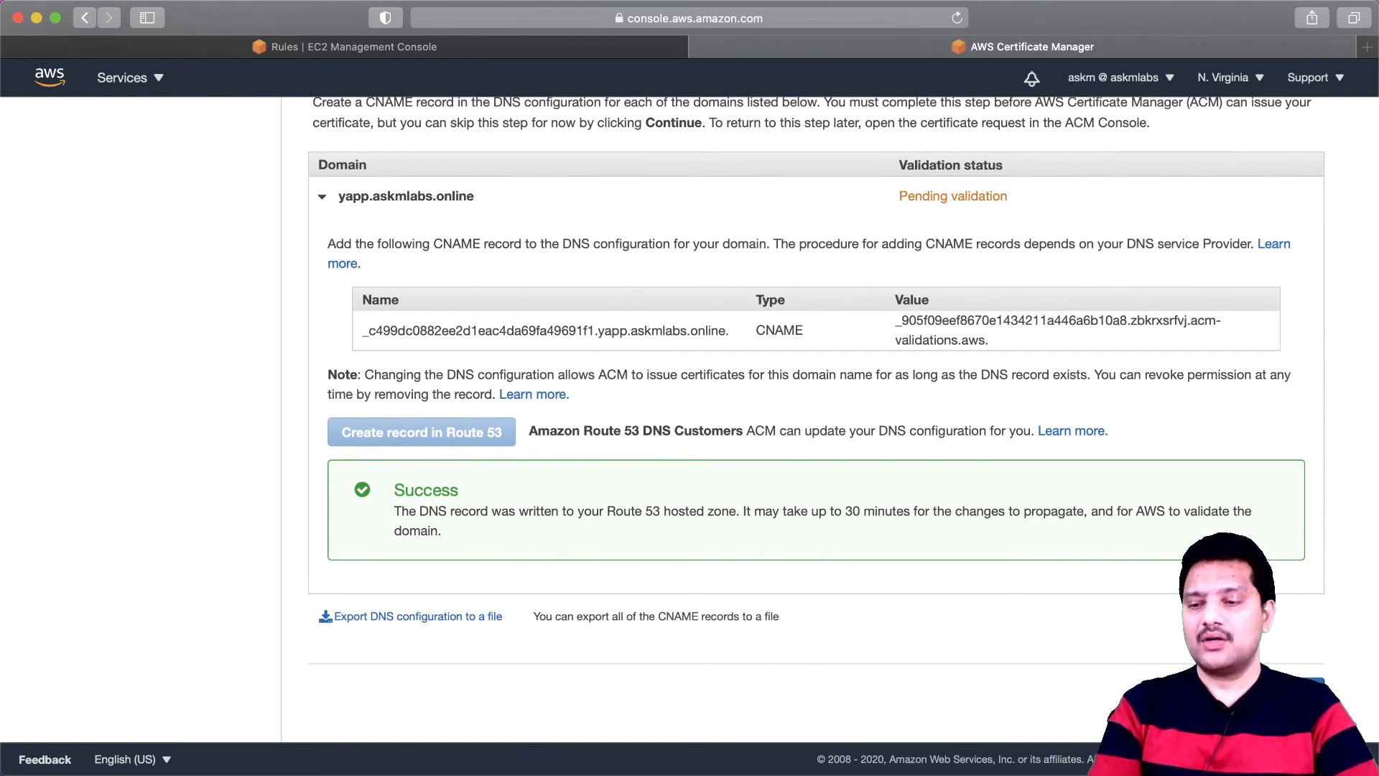
click(1292, 690)
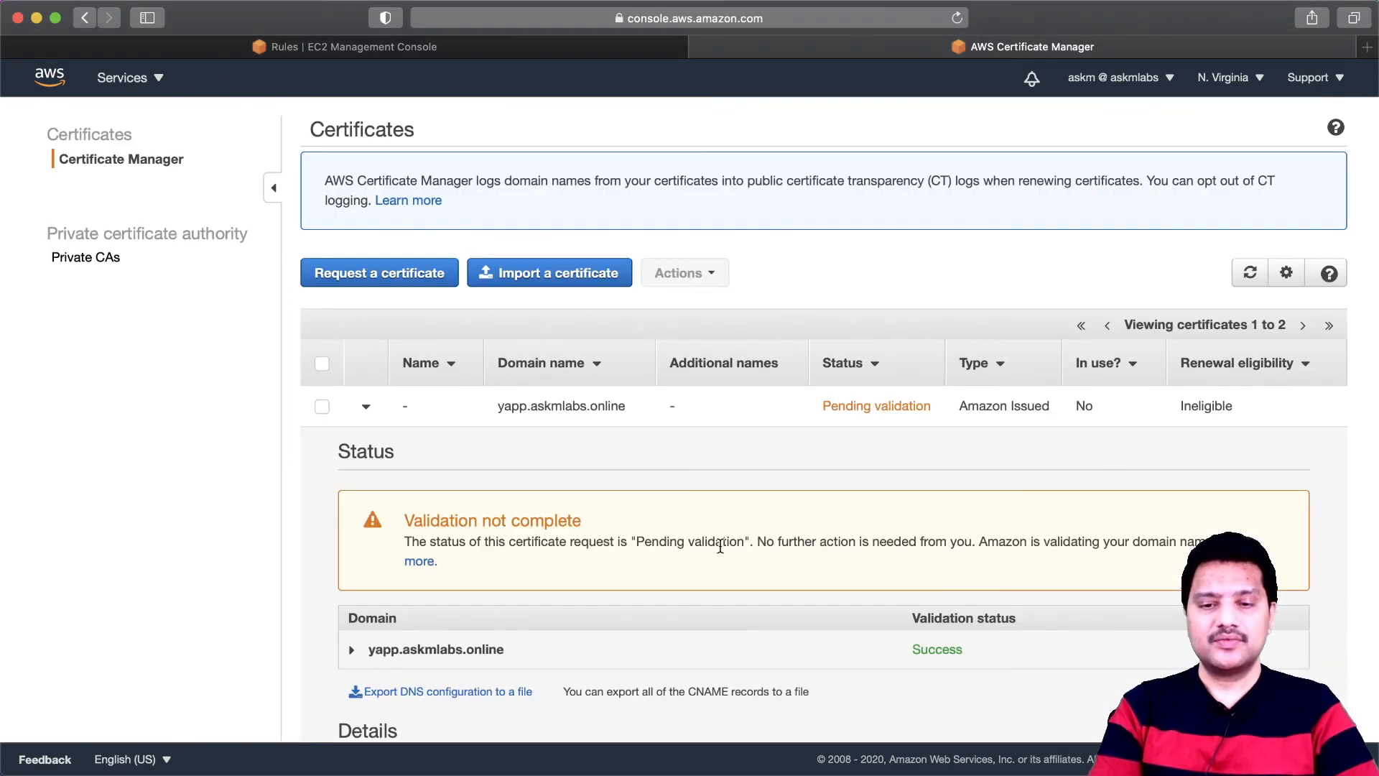
- Review the yapp.askmlabs.online certificate's details, collapse them, and refresh the certificate list to check its validation status
scroll(720, 548, down, 3)
scroll(720, 545, down, 1)
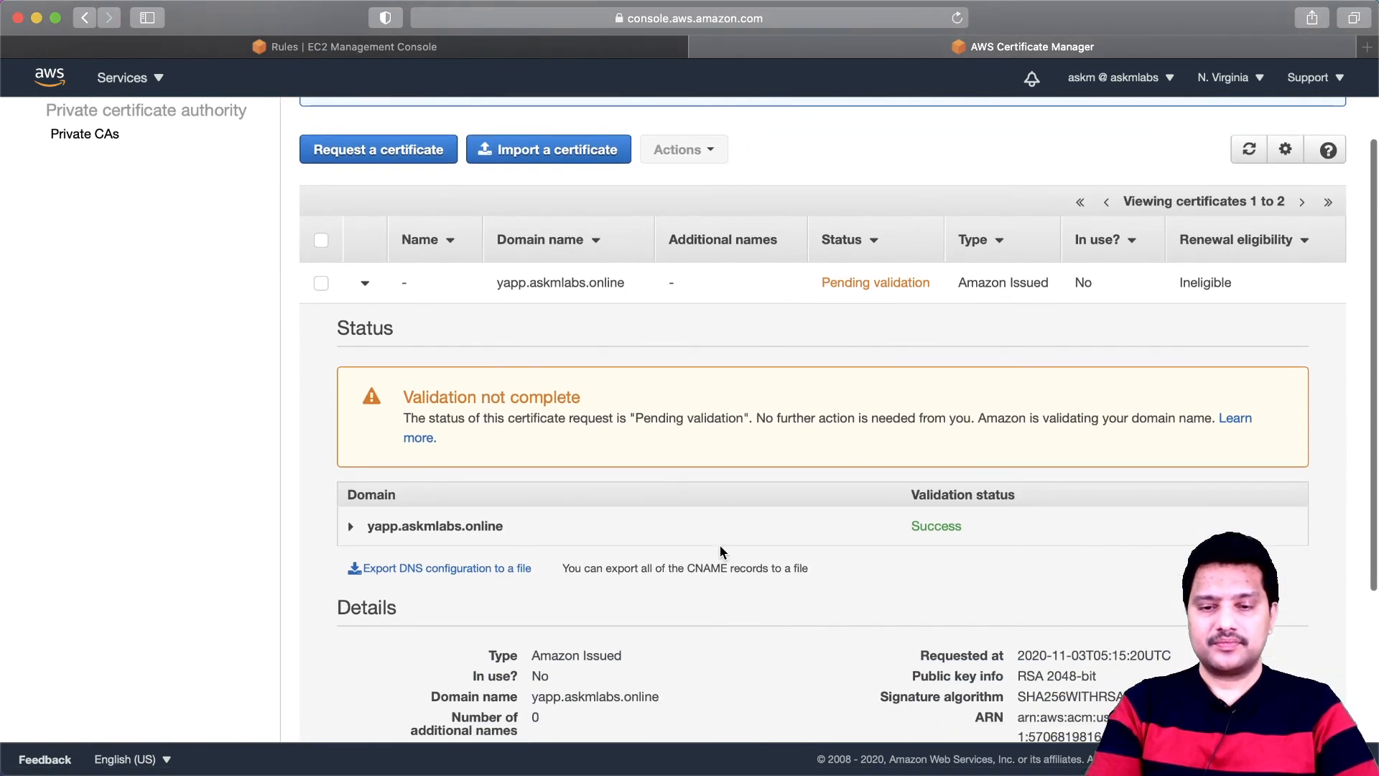
scroll(720, 544, up, 4)
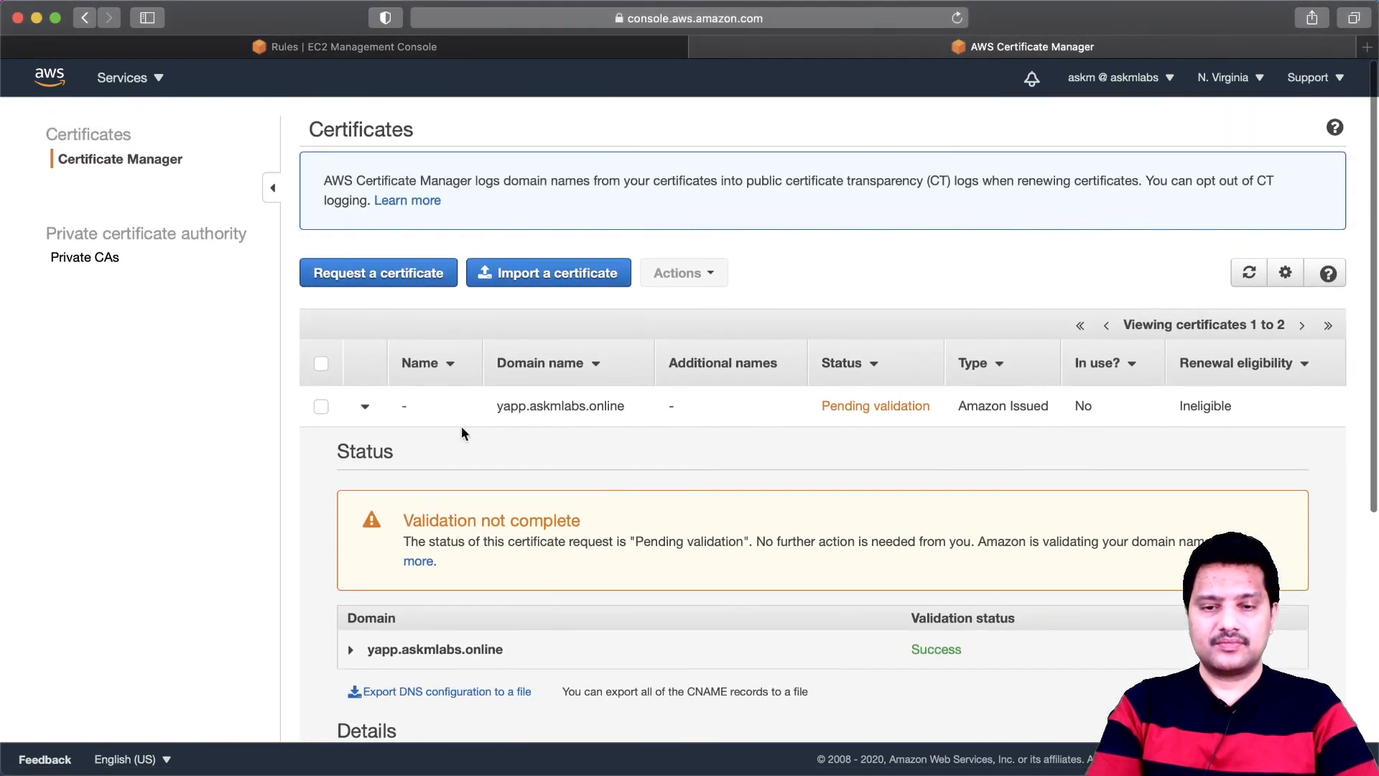
click(365, 407)
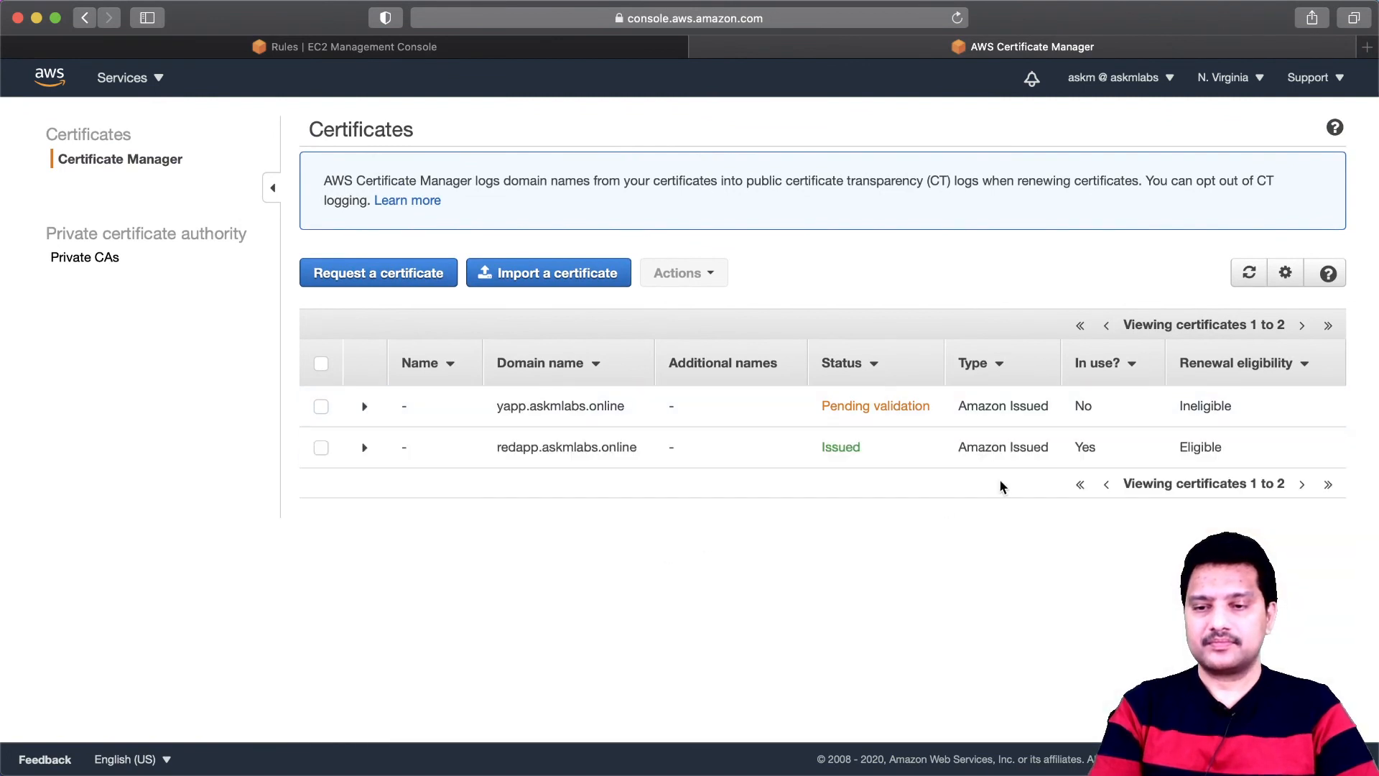
click(1250, 276)
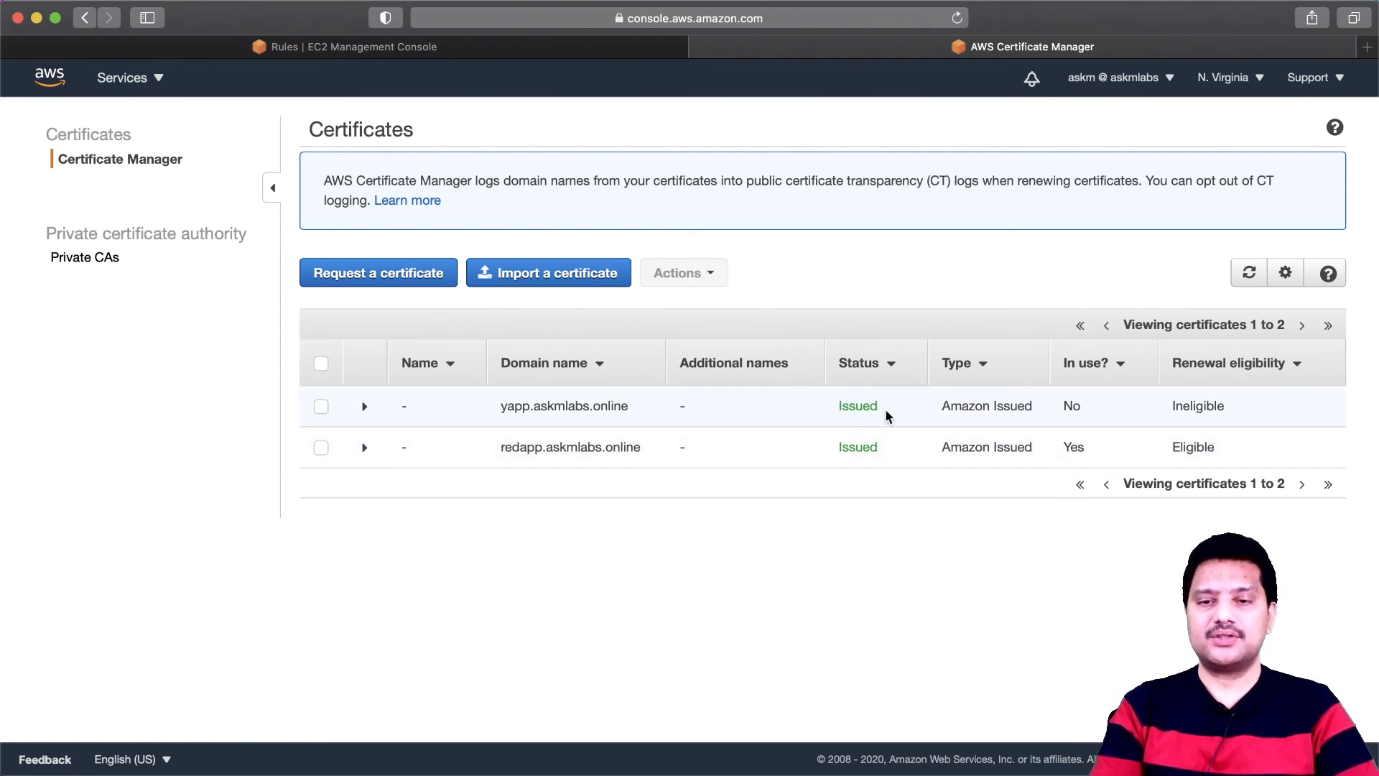
- Switch to the EC2 console and return from the HTTPS:443 rules to albdemo's listeners
click(493, 49)
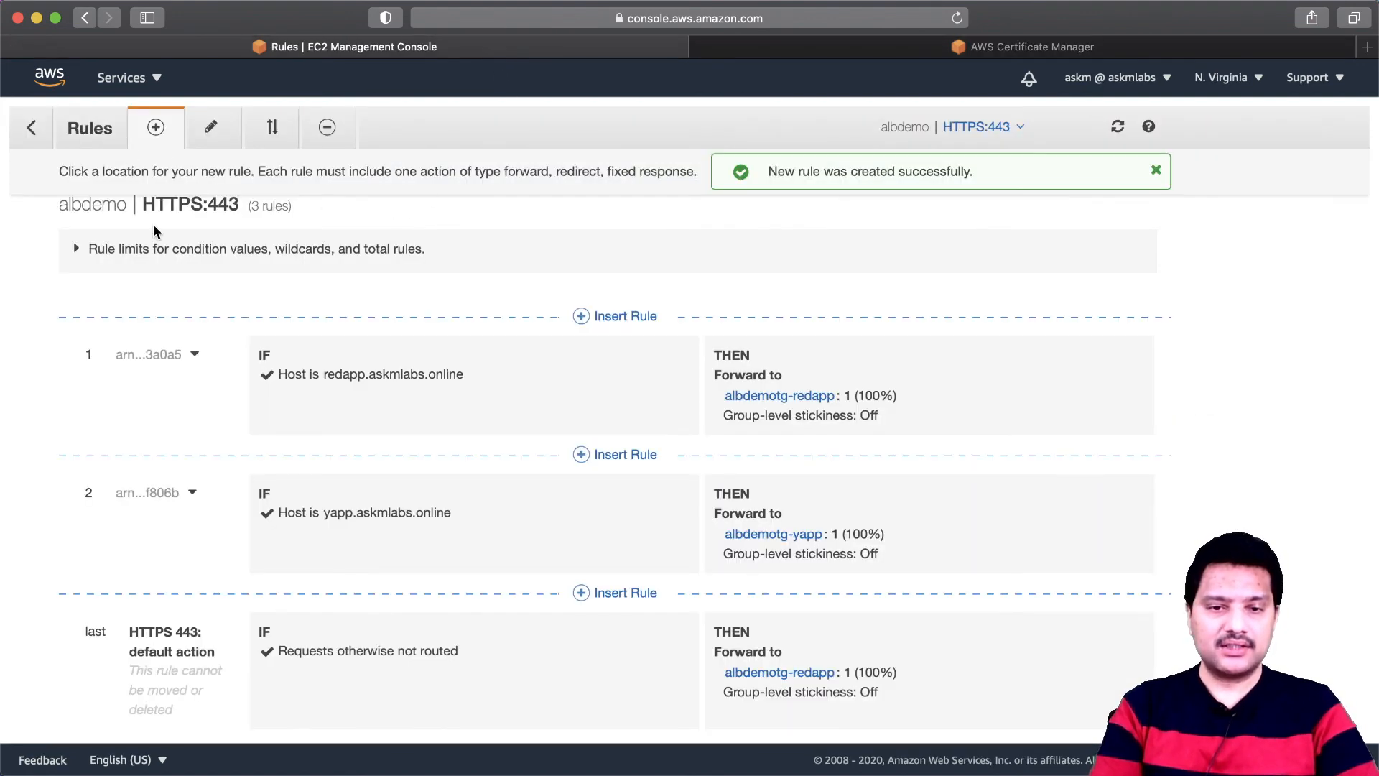
click(30, 128)
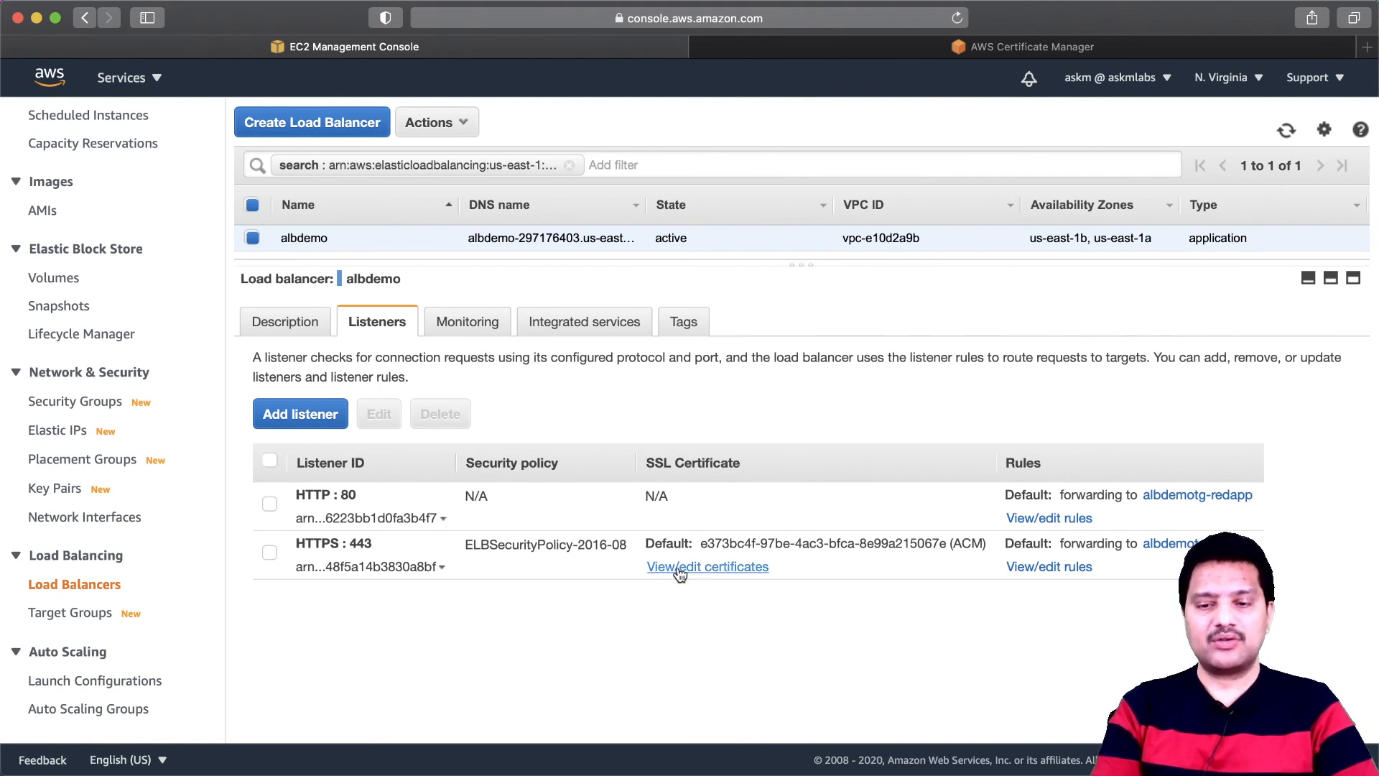
click(731, 573)
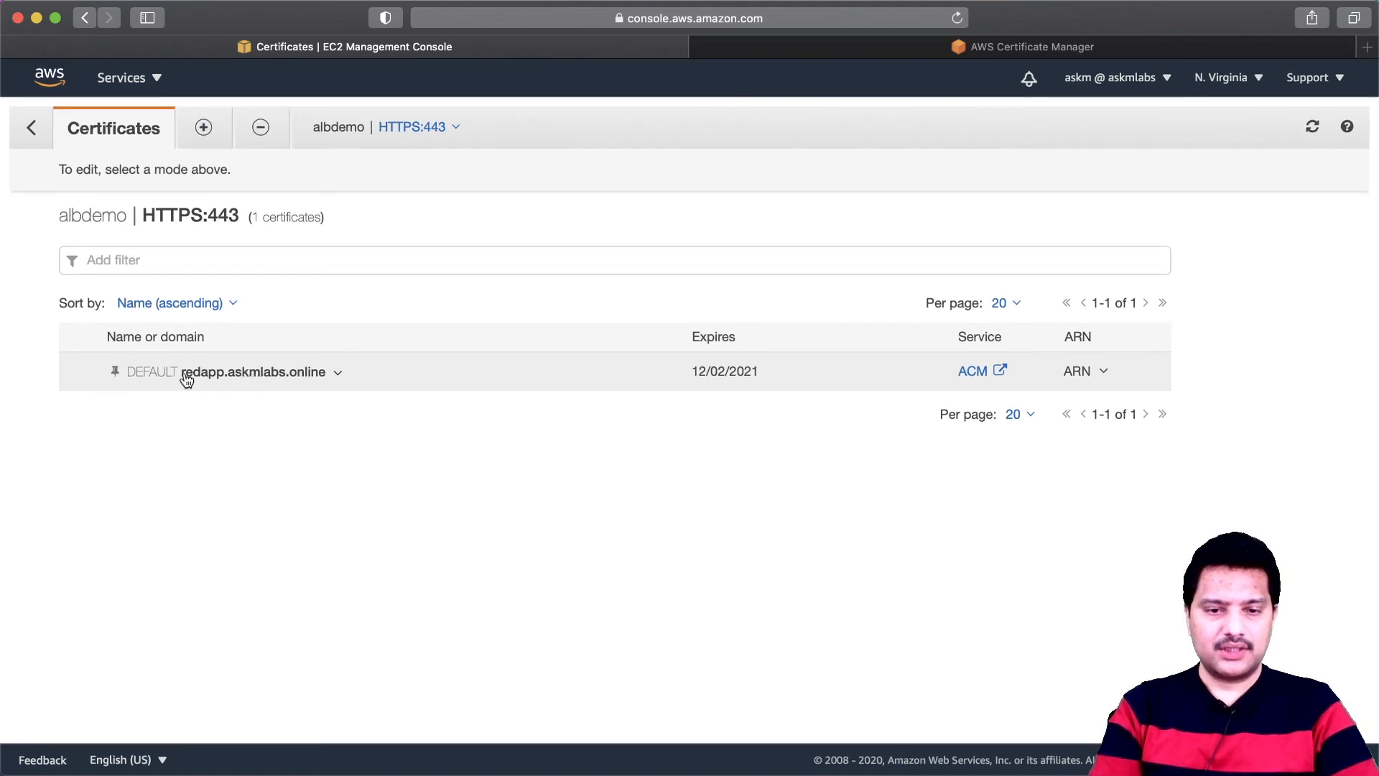
click(202, 132)
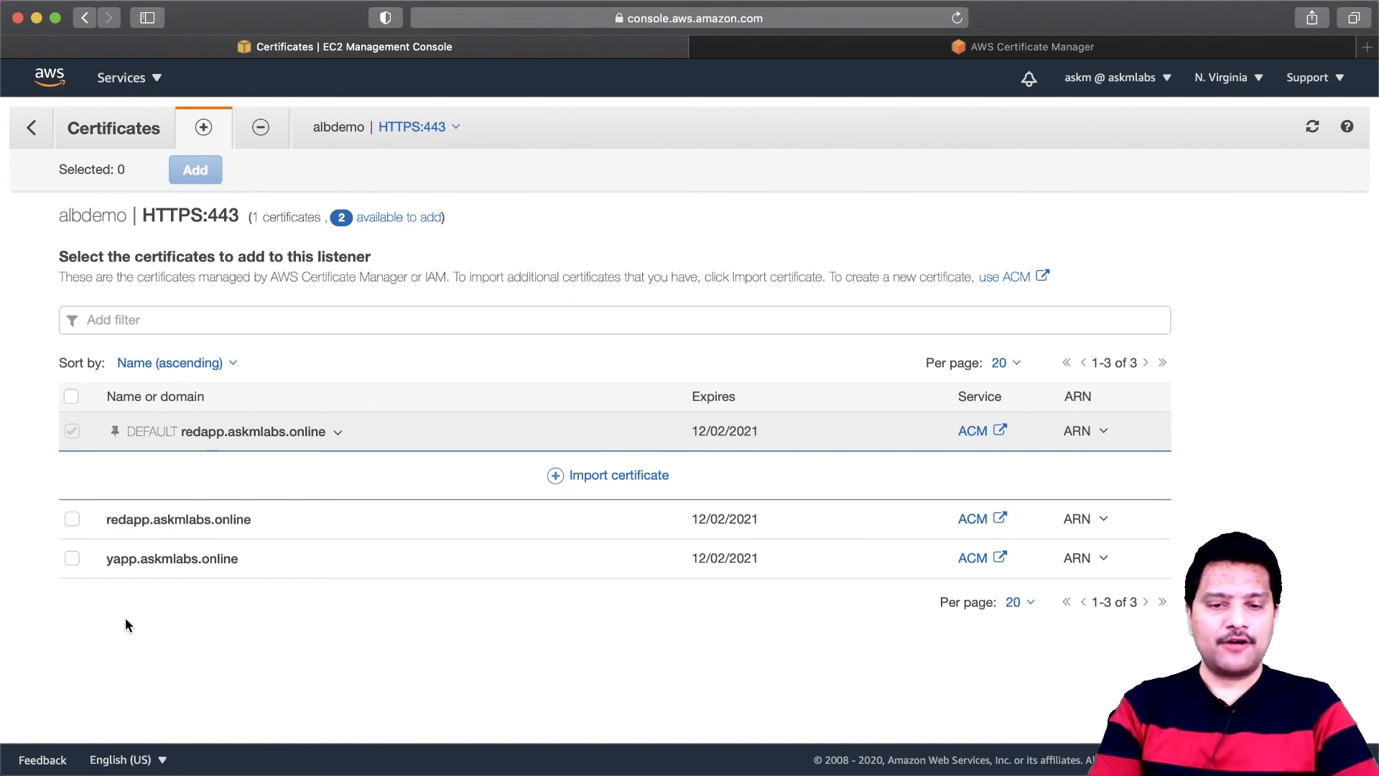
click(75, 563)
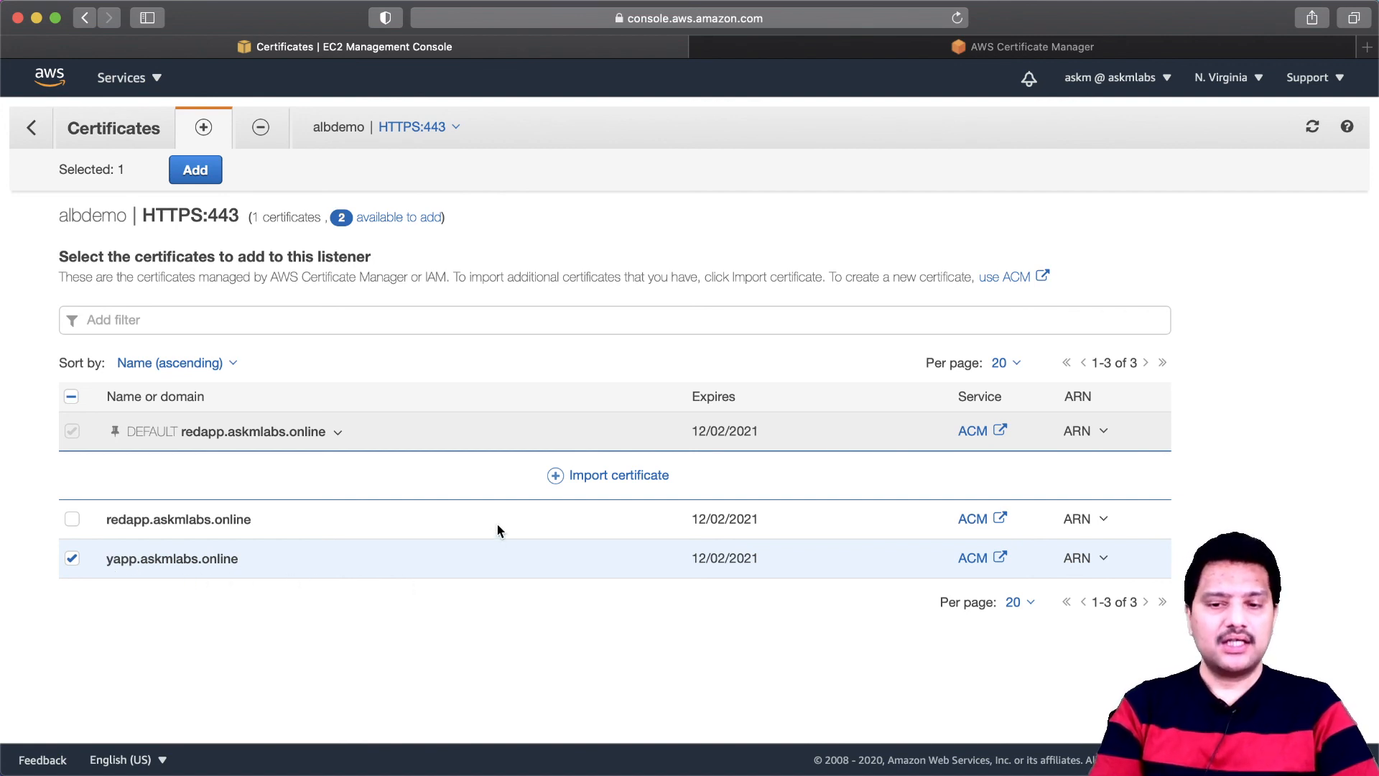
click(622, 477)
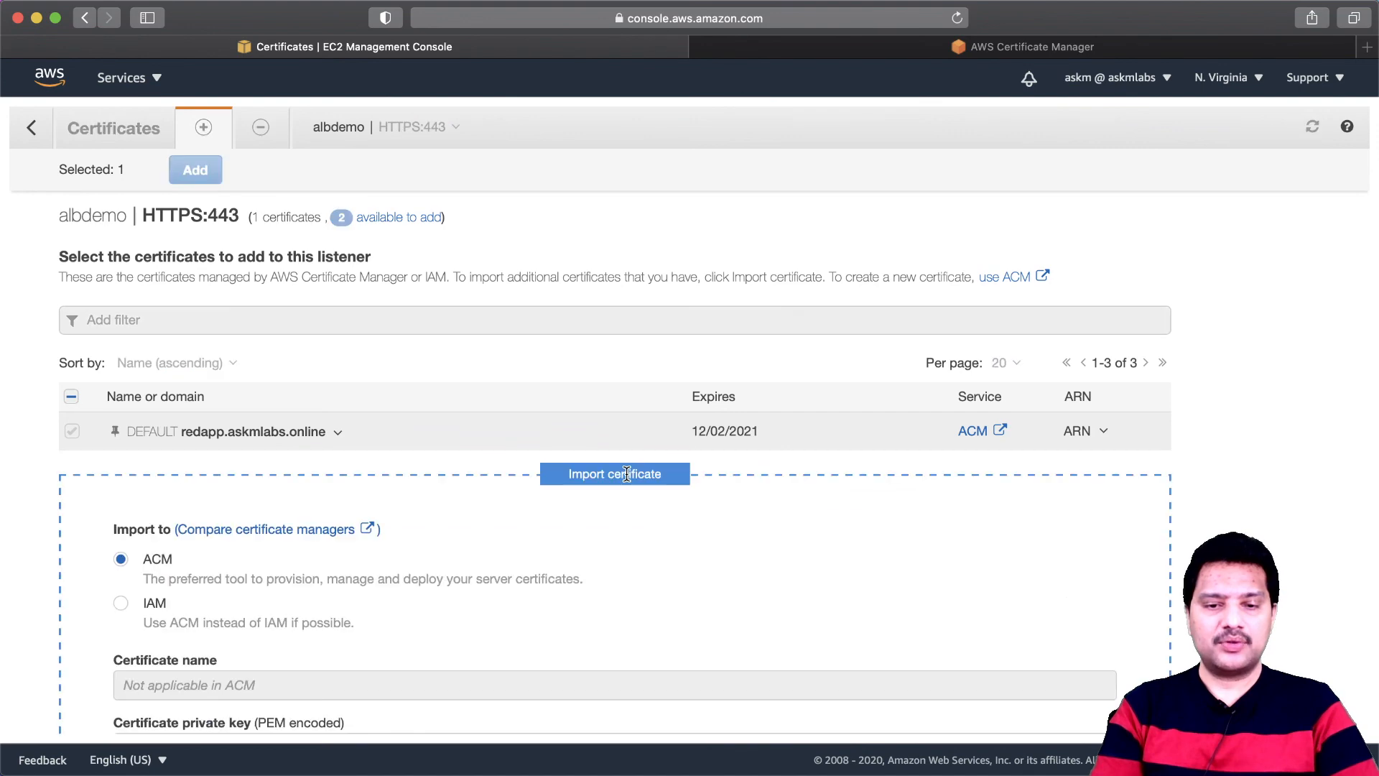
scroll(603, 566, down, 10)
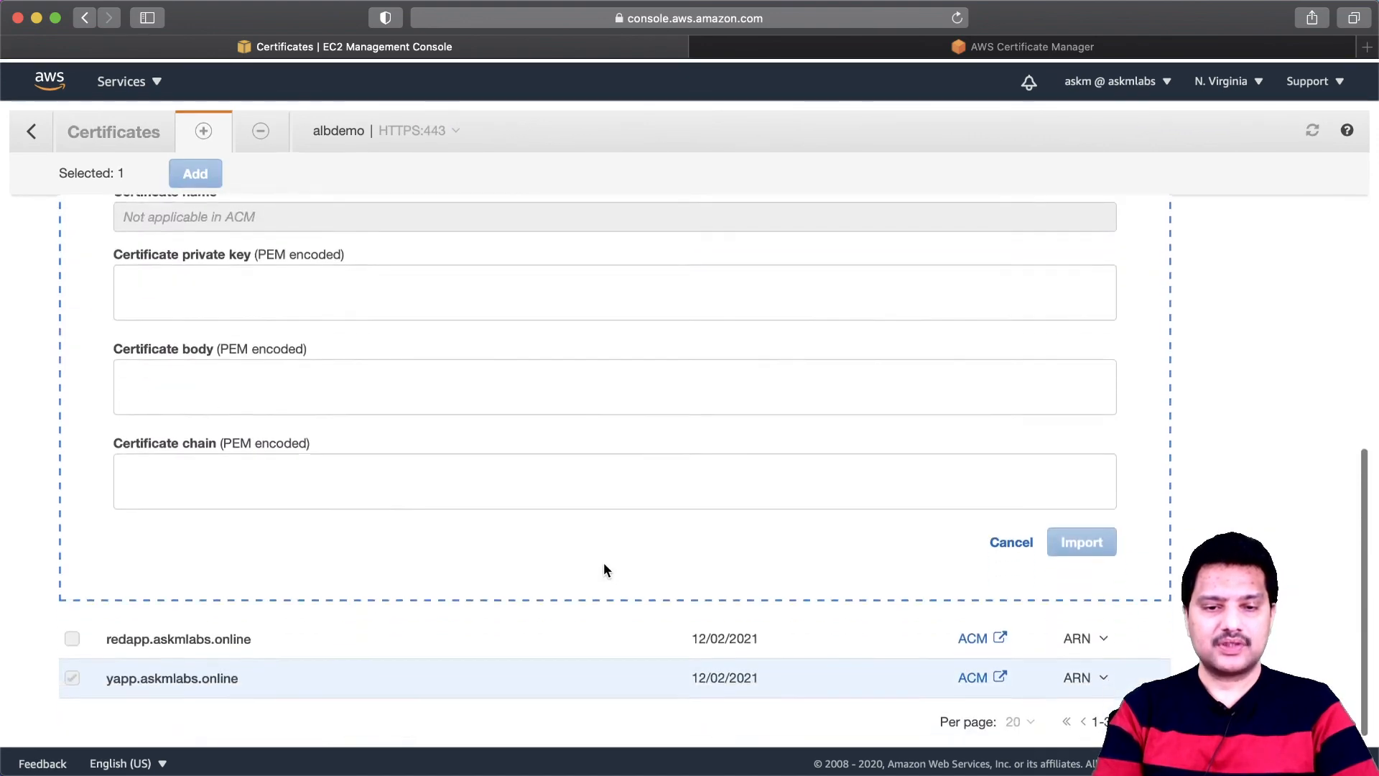
scroll(949, 570, up, 5)
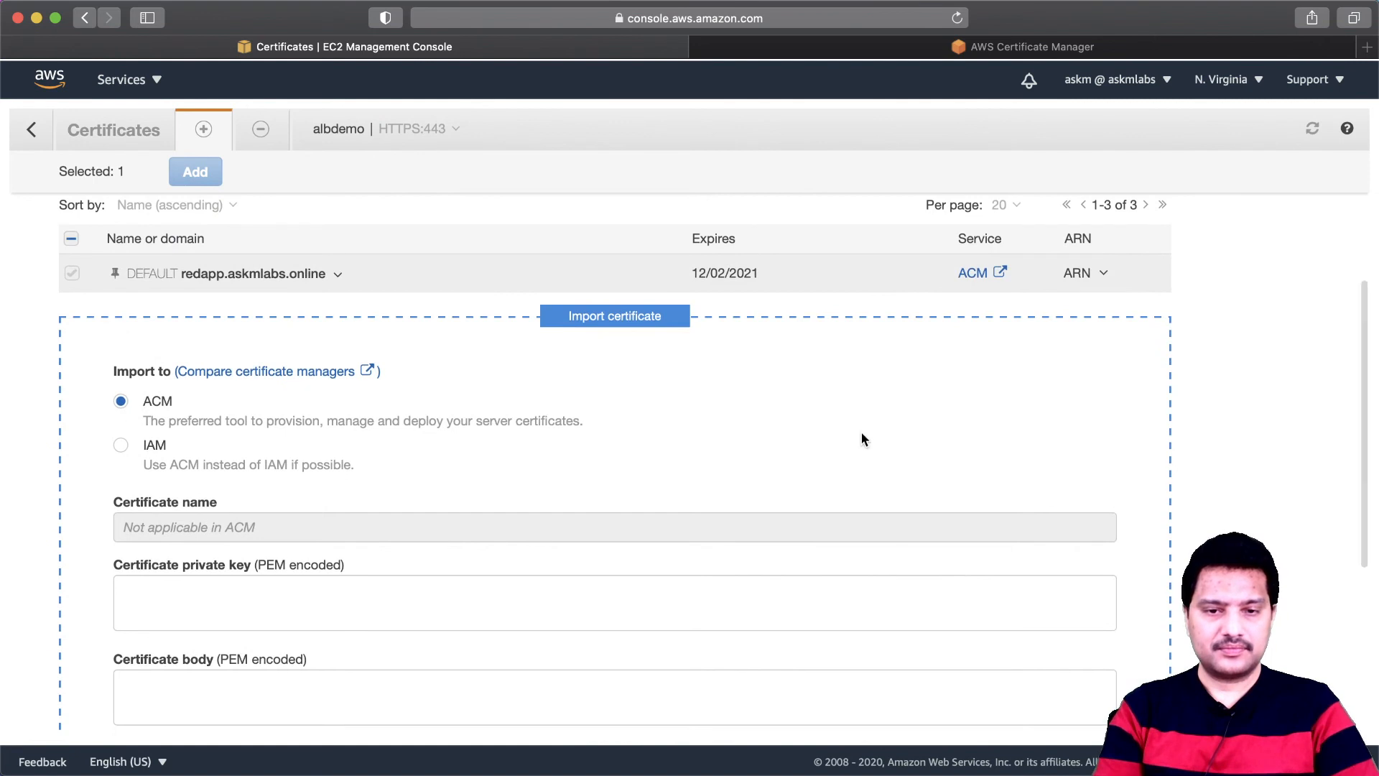
scroll(861, 434, up, 1)
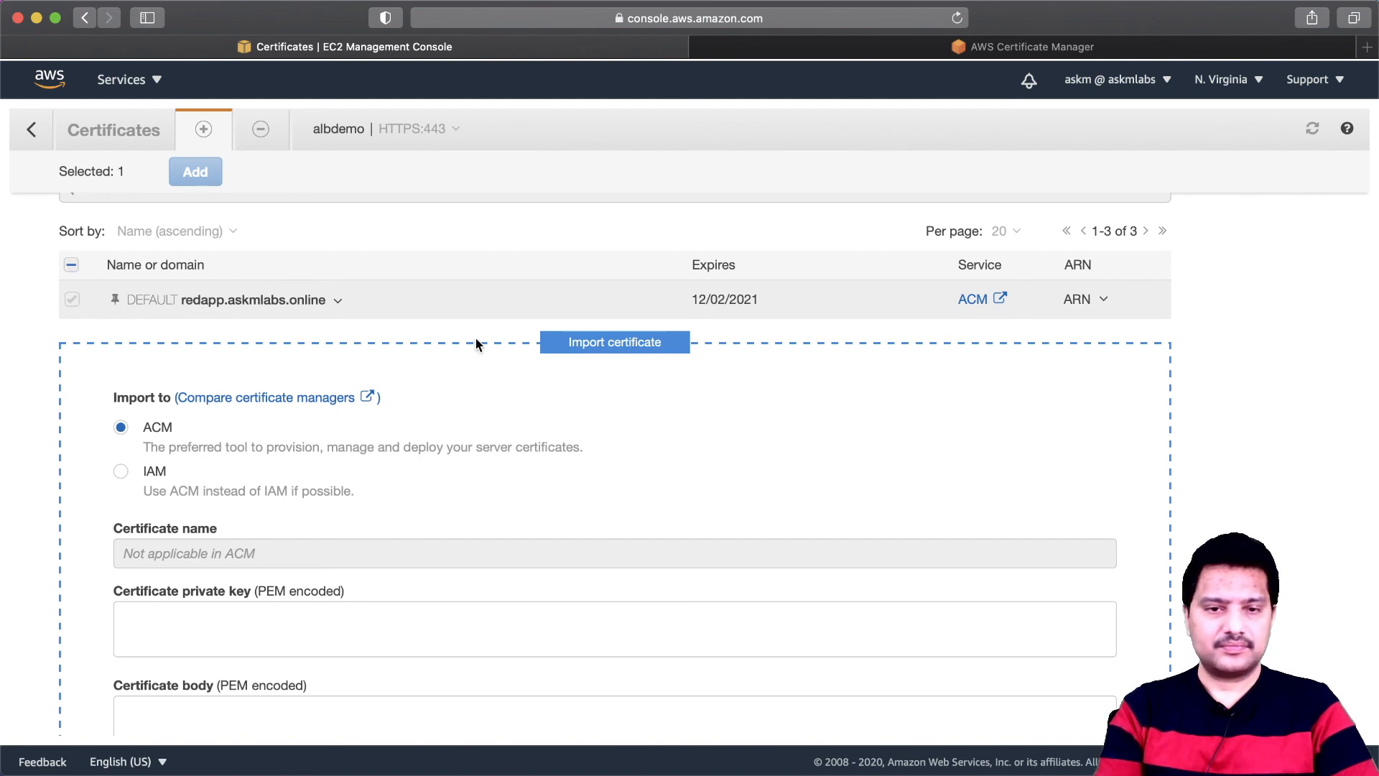
click(31, 129)
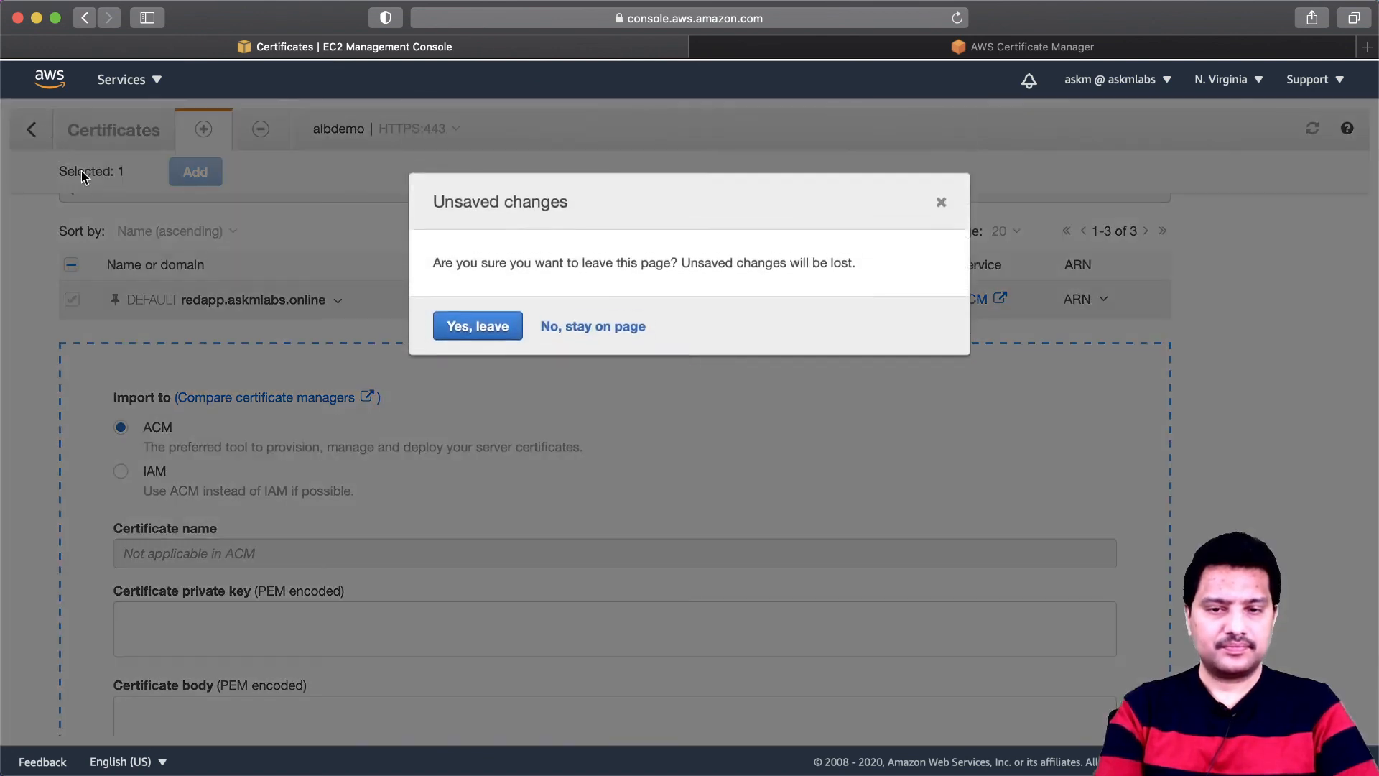
click(497, 332)
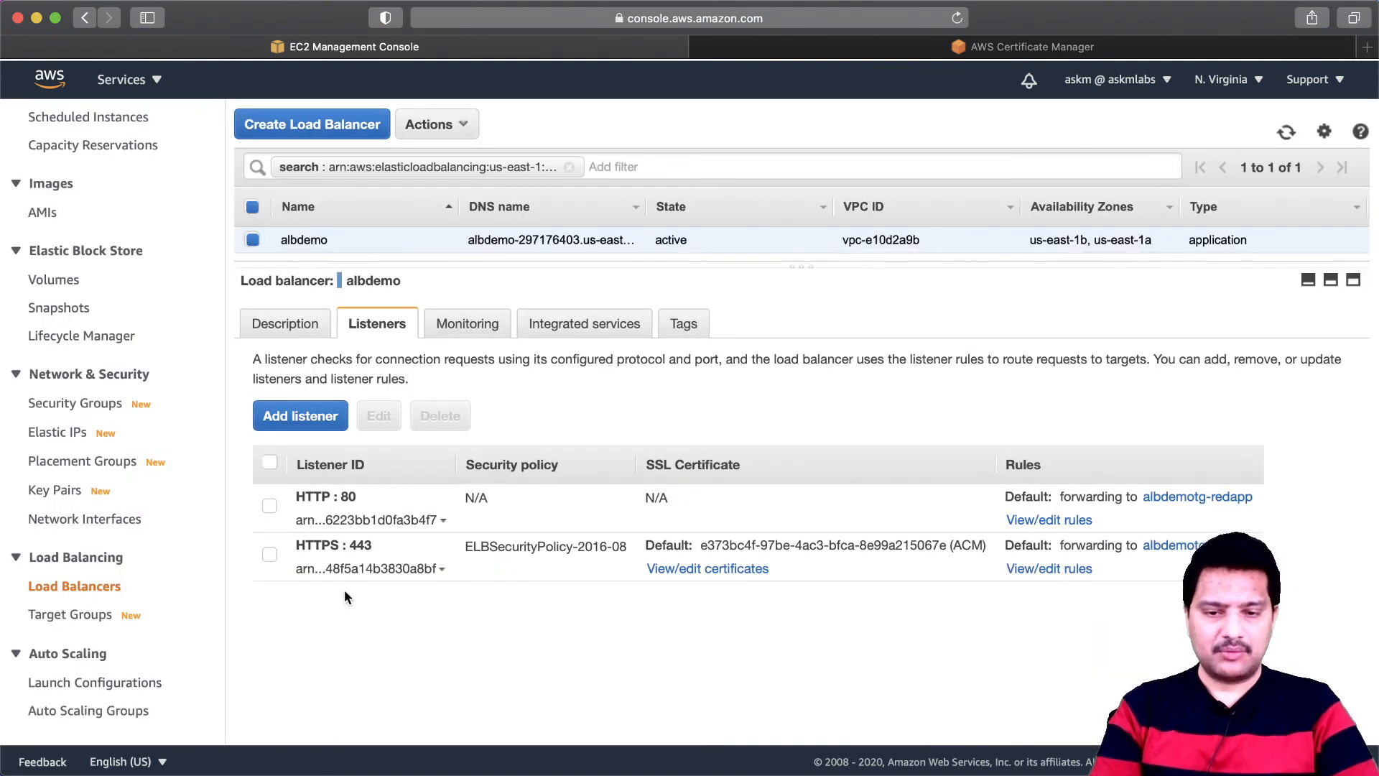
- Add the yapp.askmlabs.online certificate to albdemo's HTTPS:443 listener and return to the listener list
click(742, 568)
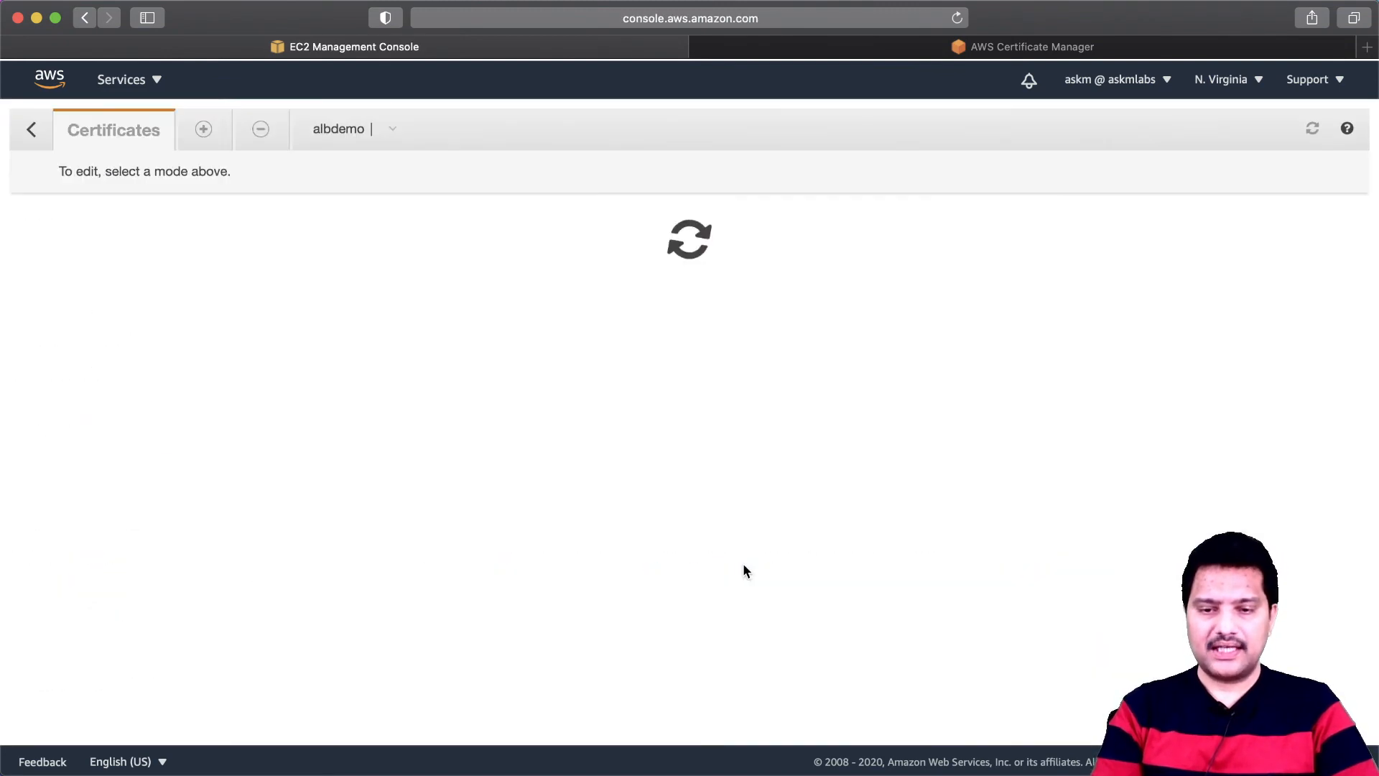
click(203, 131)
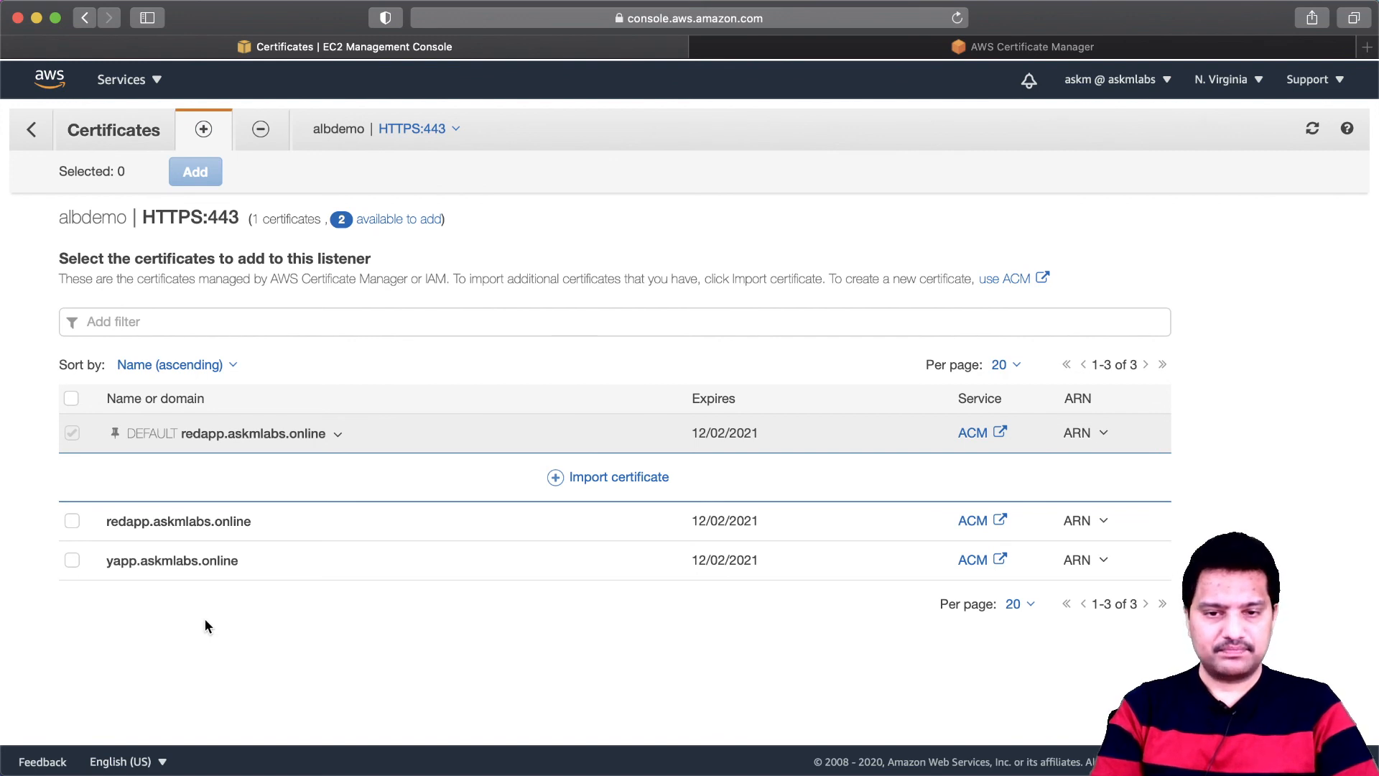
click(72, 561)
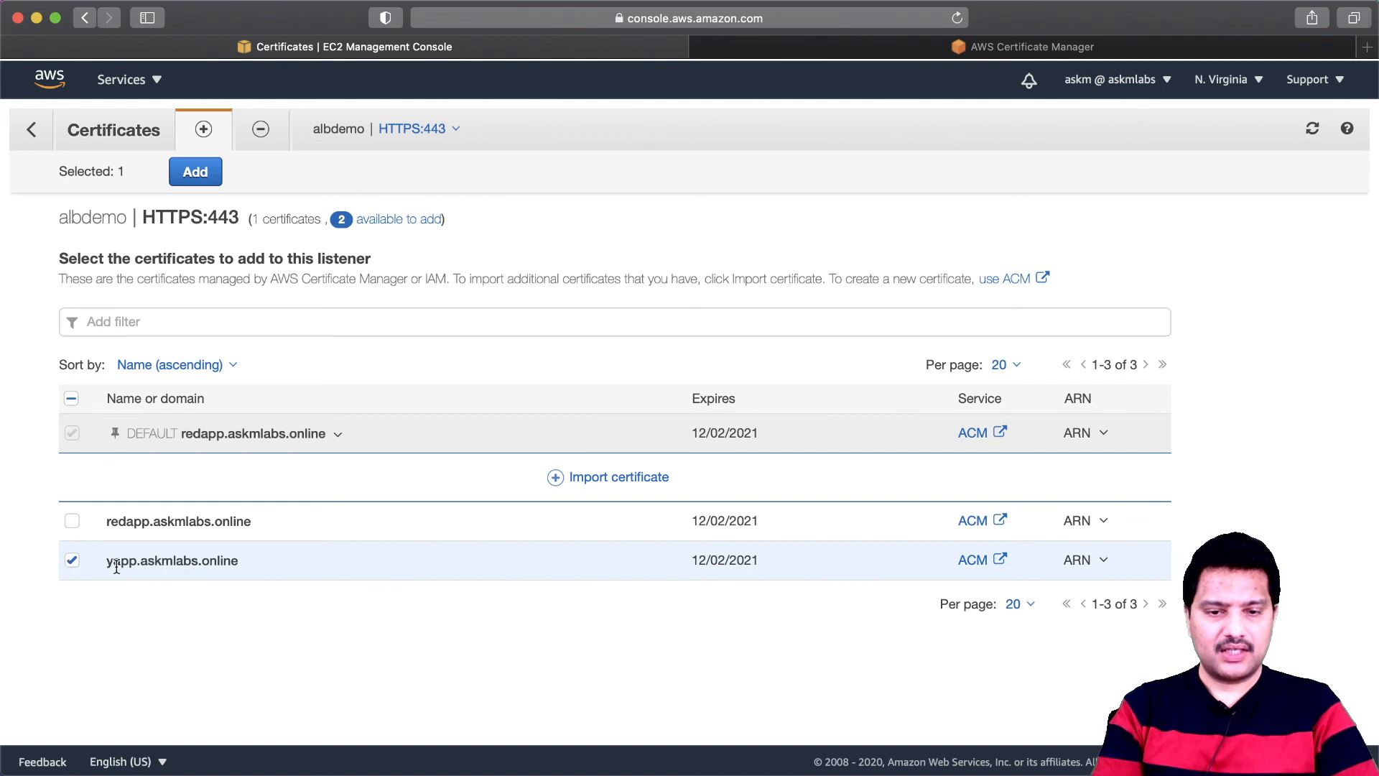
click(204, 178)
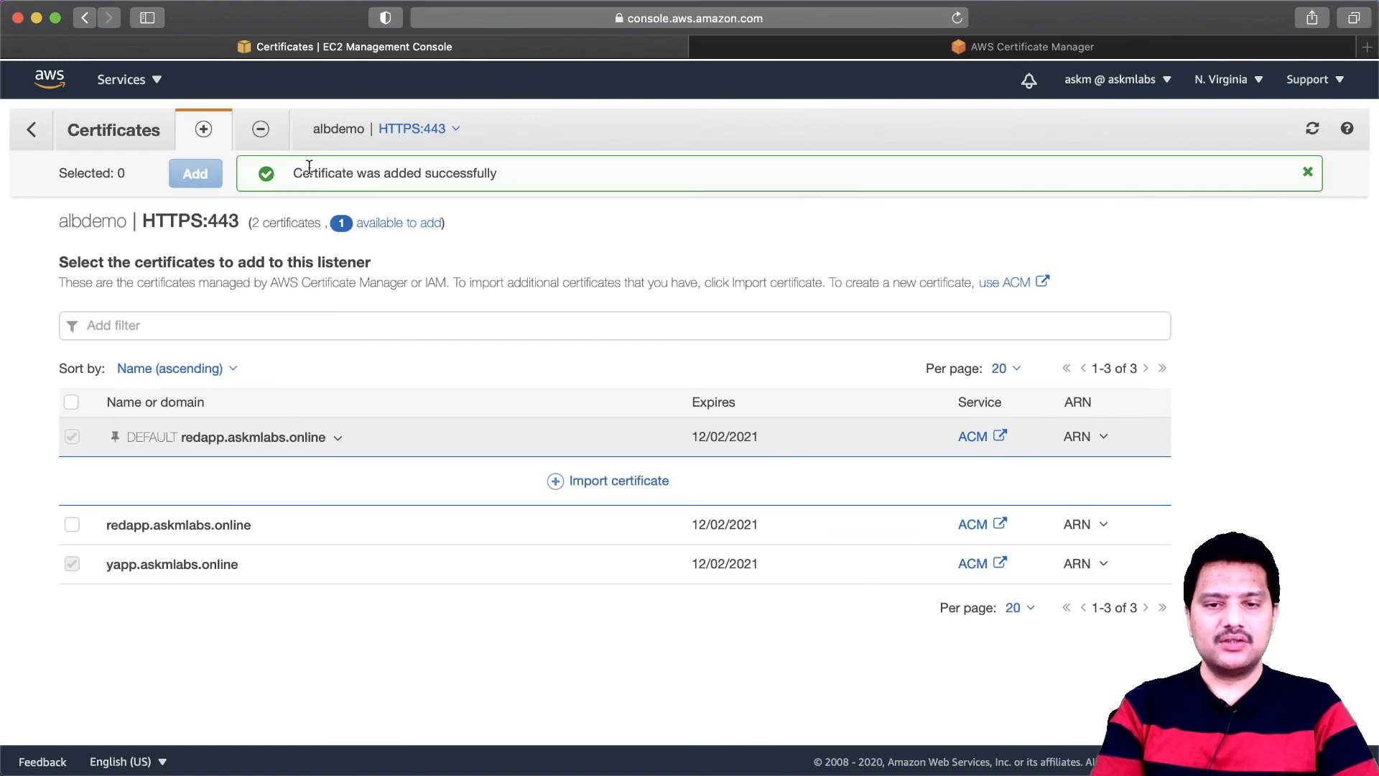
drag(293, 173, 498, 175)
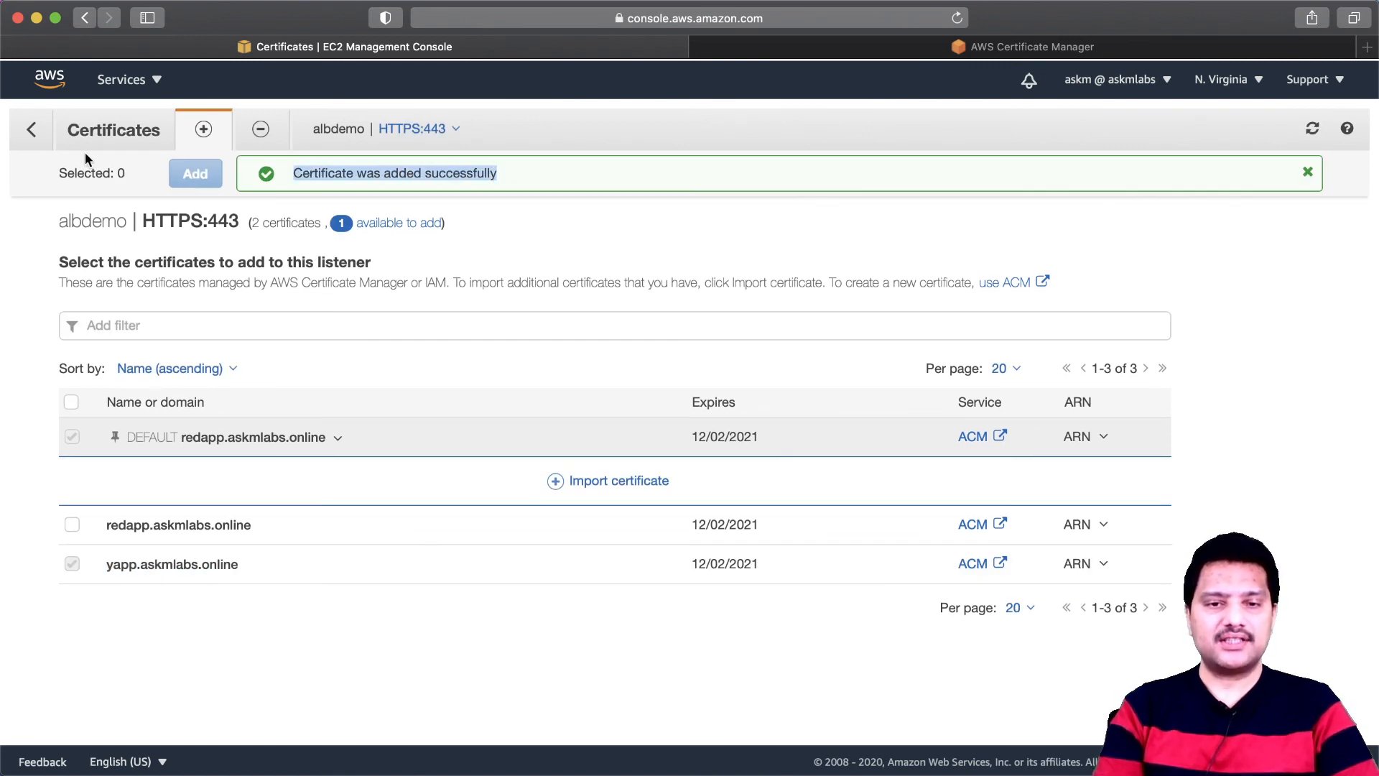
click(31, 132)
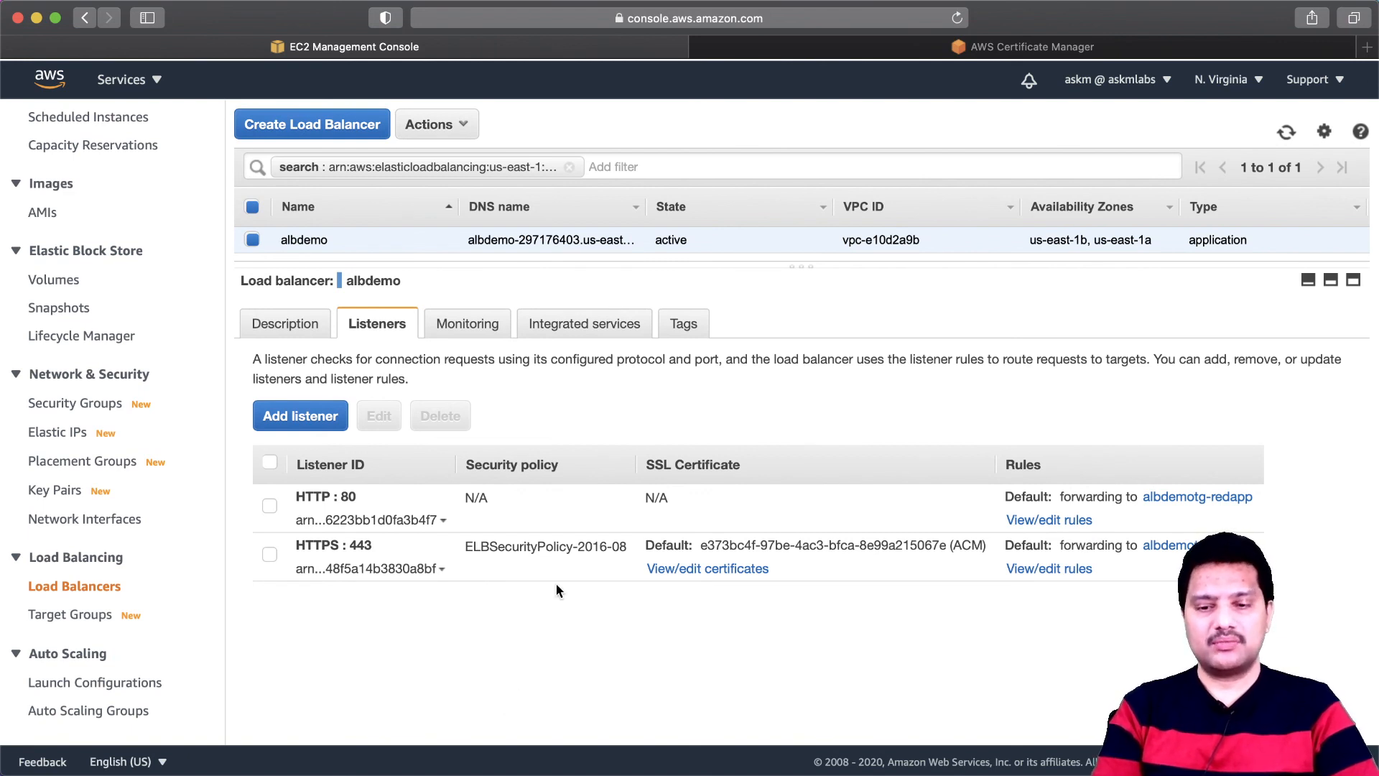
- Switch to Chrome and reload the yapp.askmlabs.online page to check its connection
key(super+Tab)
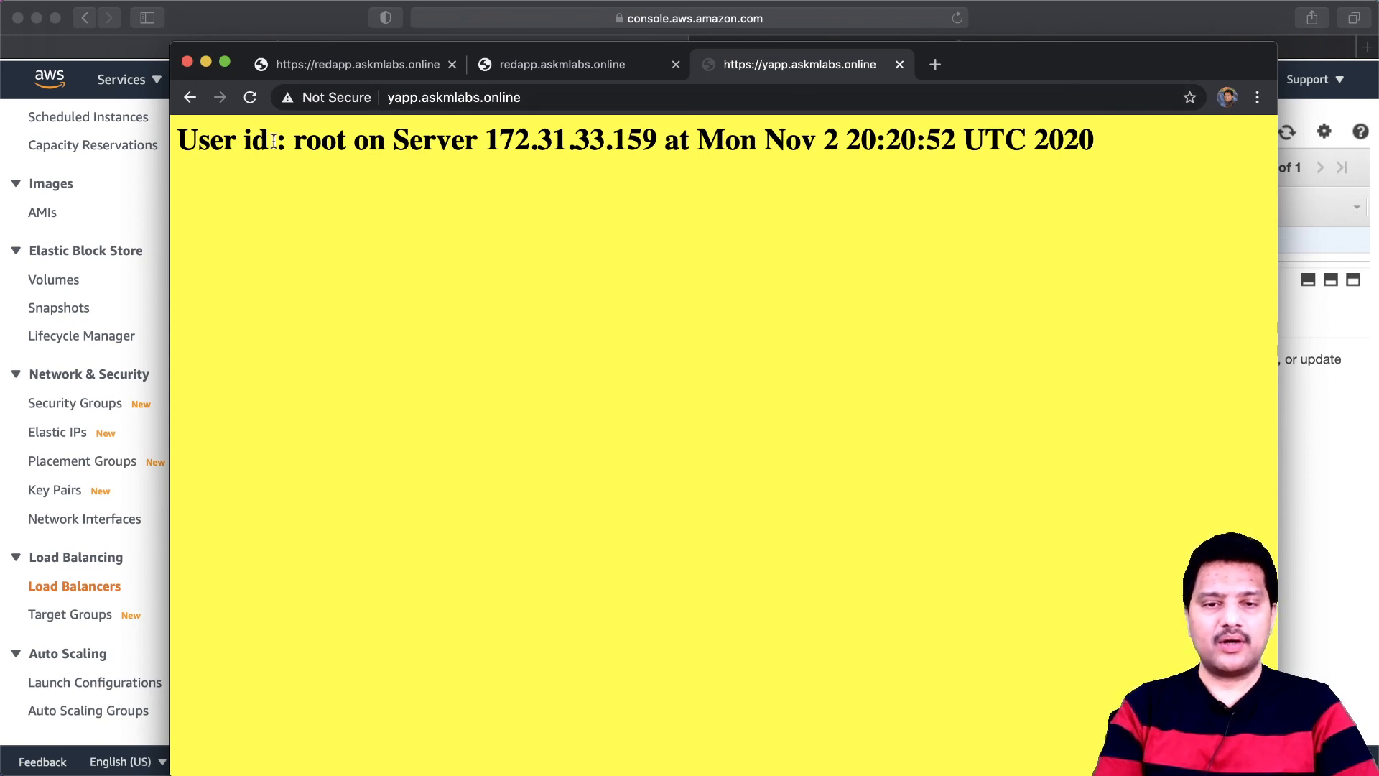
click(250, 97)
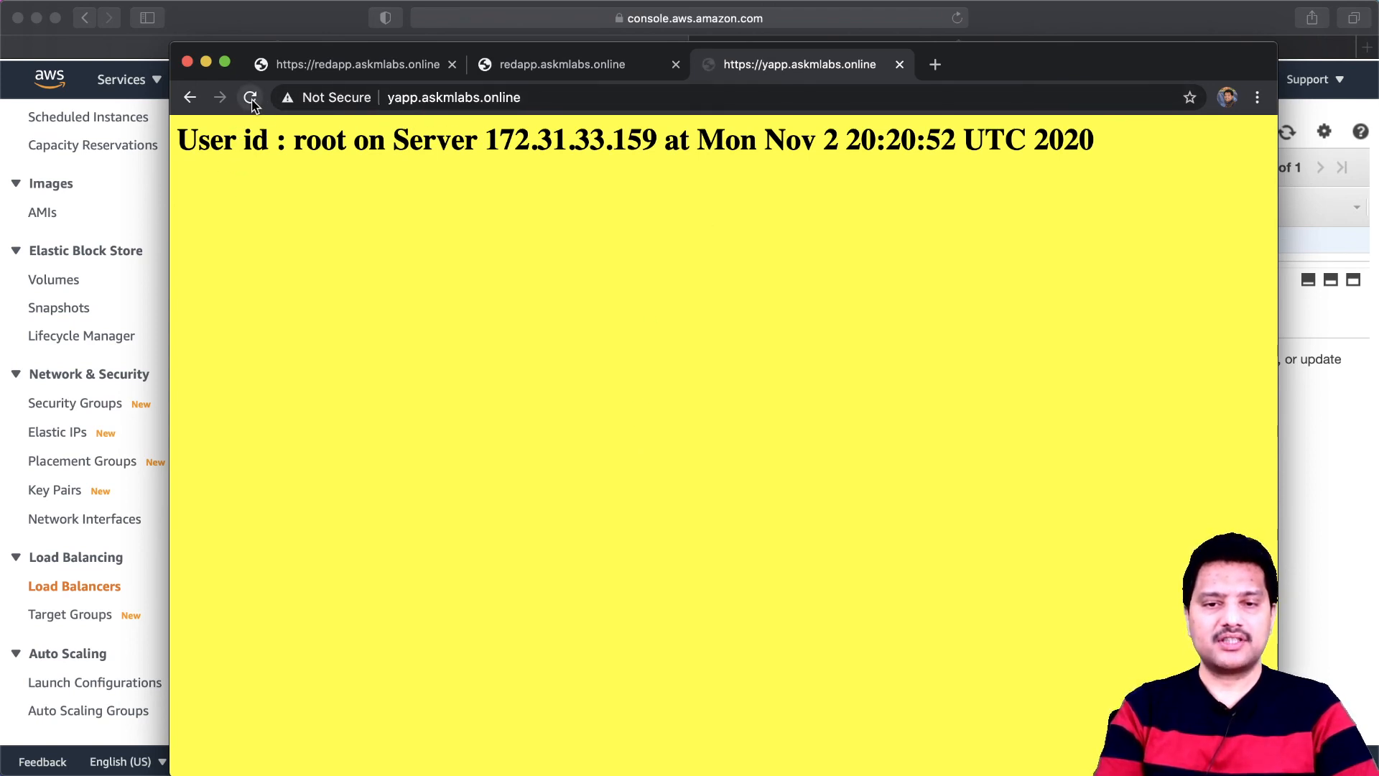
click(544, 101)
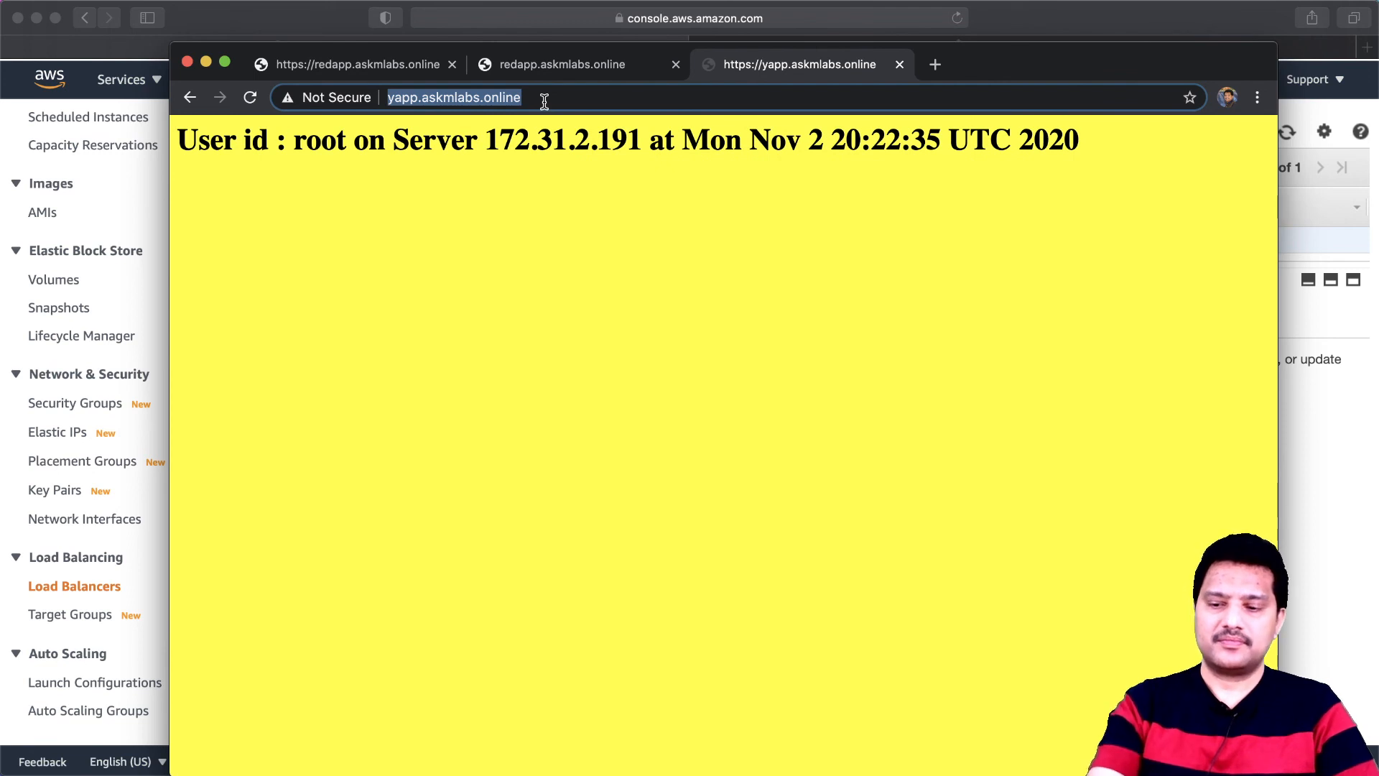
key(Return)
double_click(544, 101)
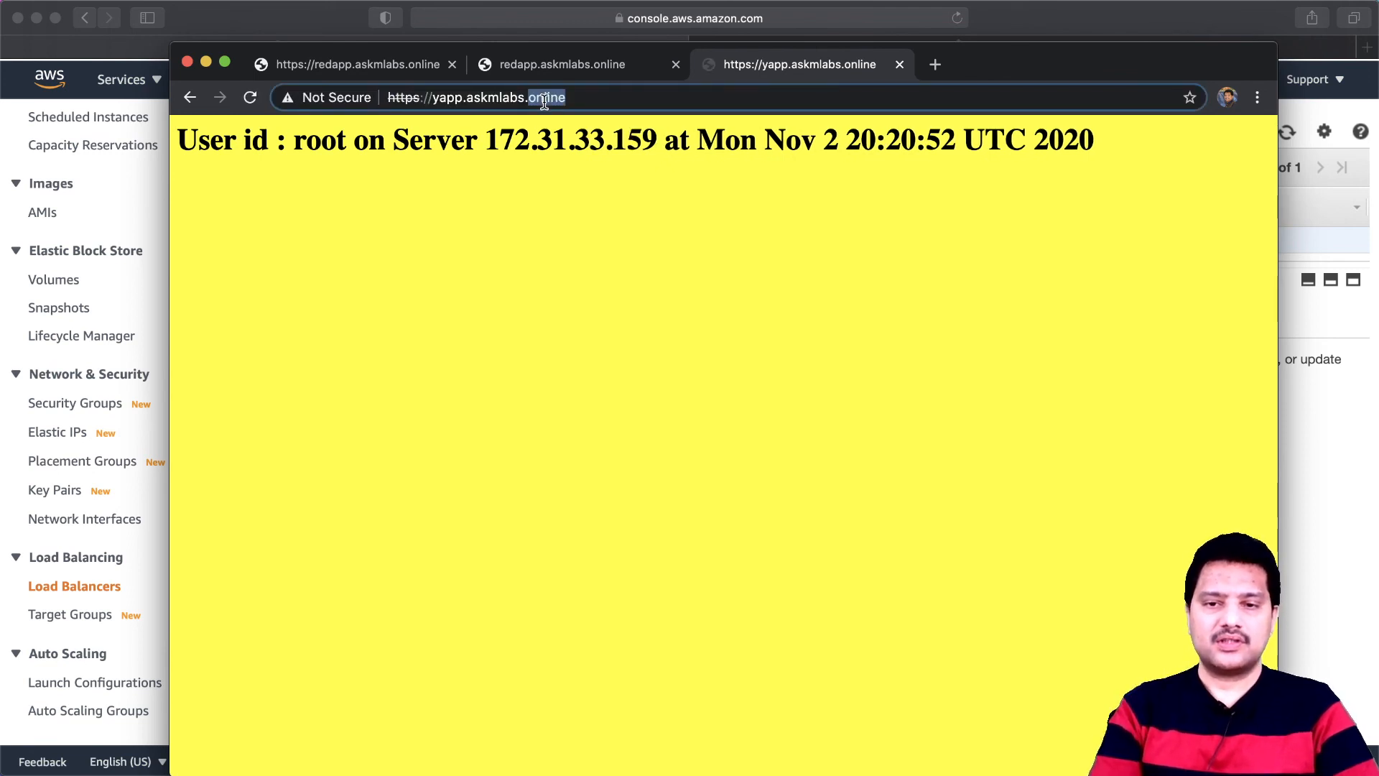
click(579, 99)
key(super+c)
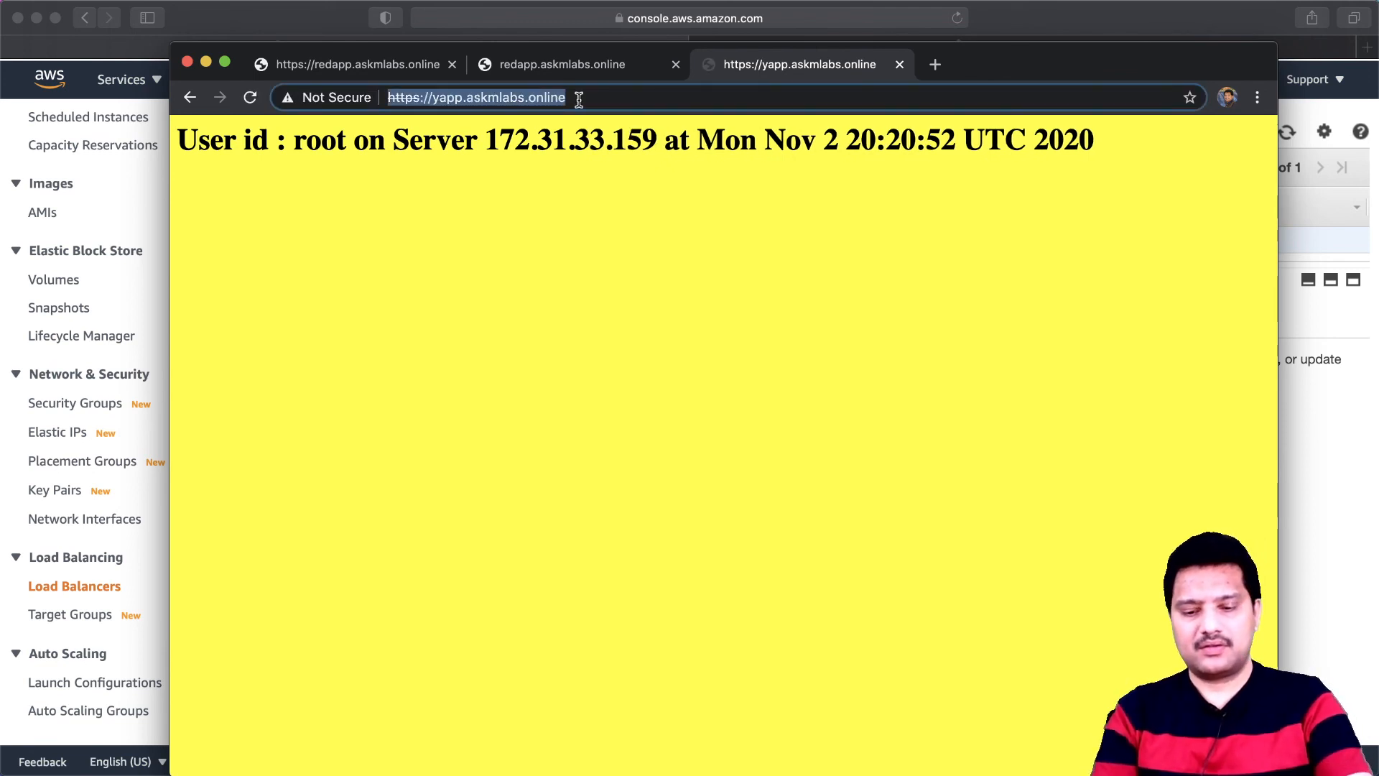
click(900, 64)
click(711, 65)
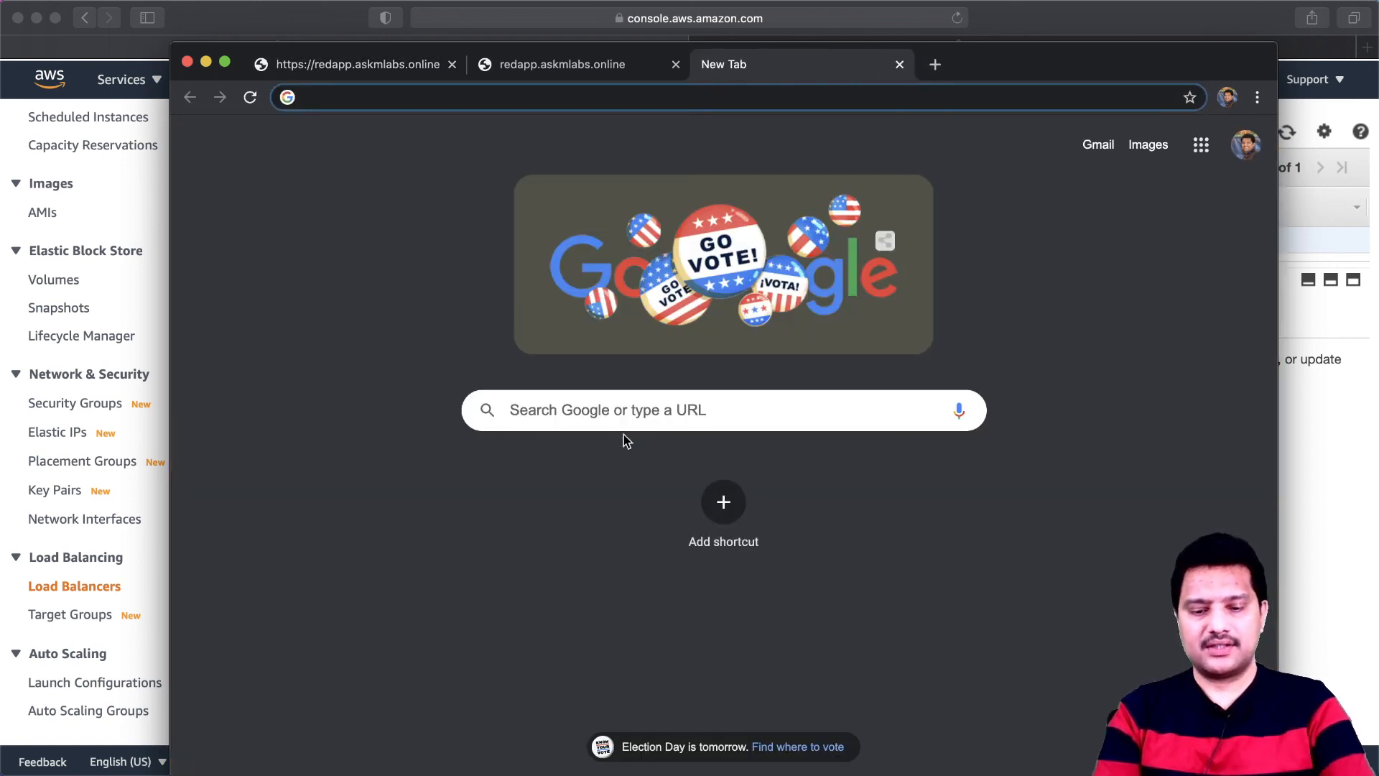
key(super+v)
key(Return)
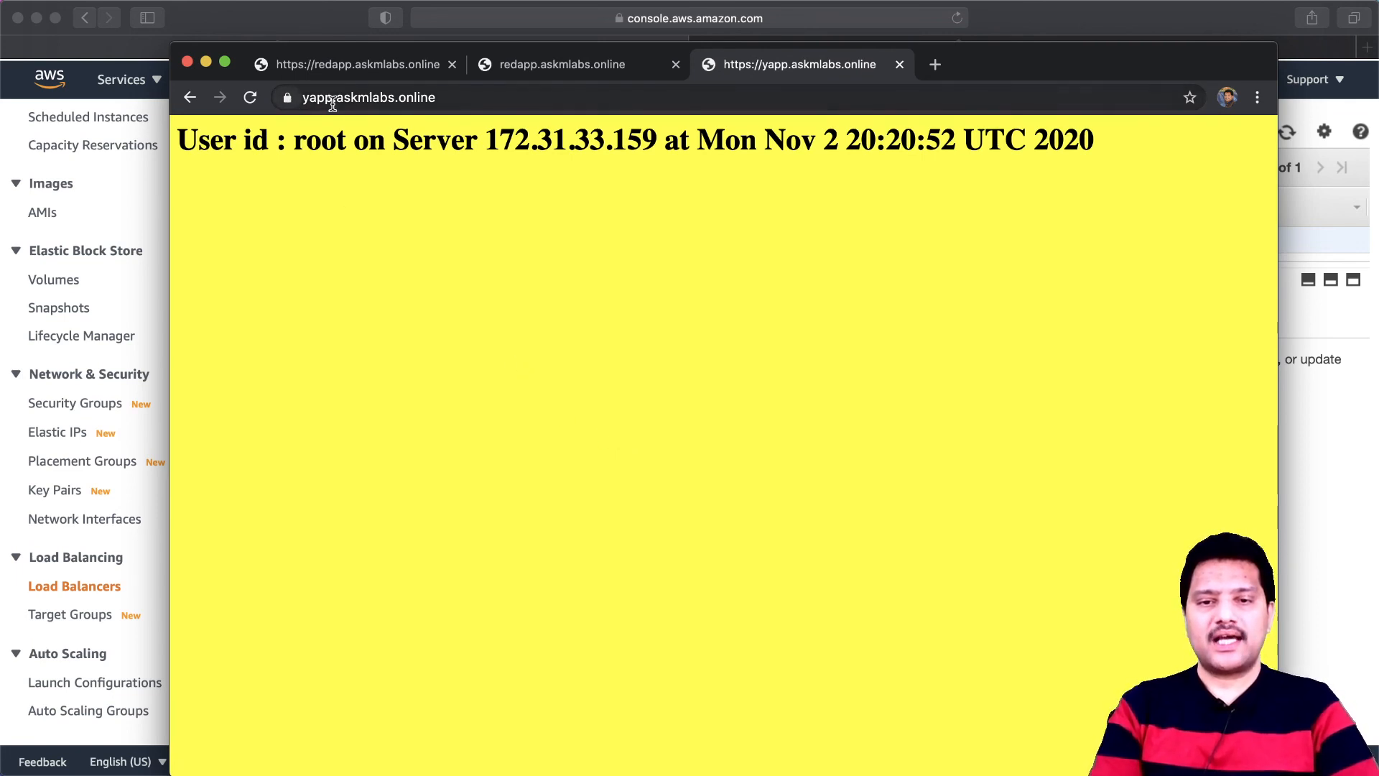
- Examine the common name and issuer in the yapp.askmlabs.online site certificate, close it, and return to the EC2 console
click(287, 99)
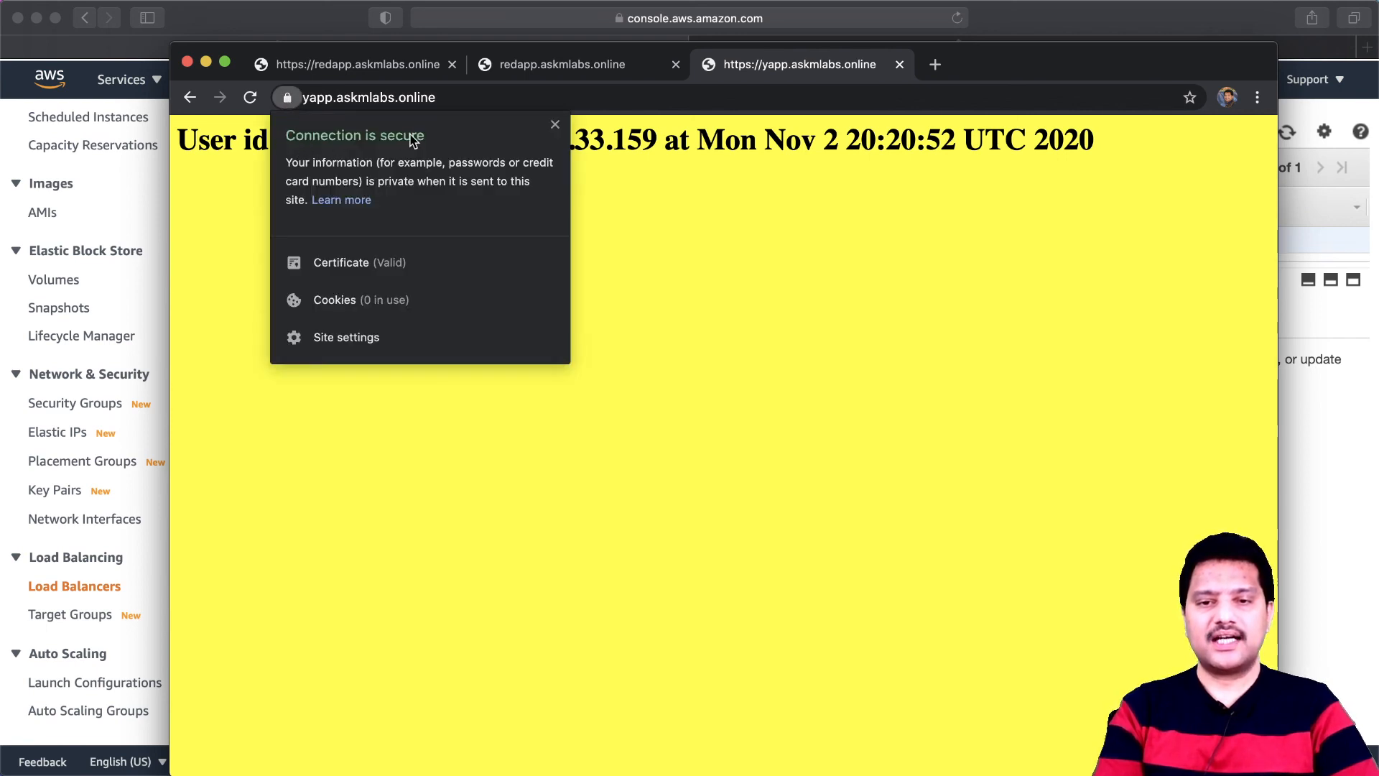
click(335, 263)
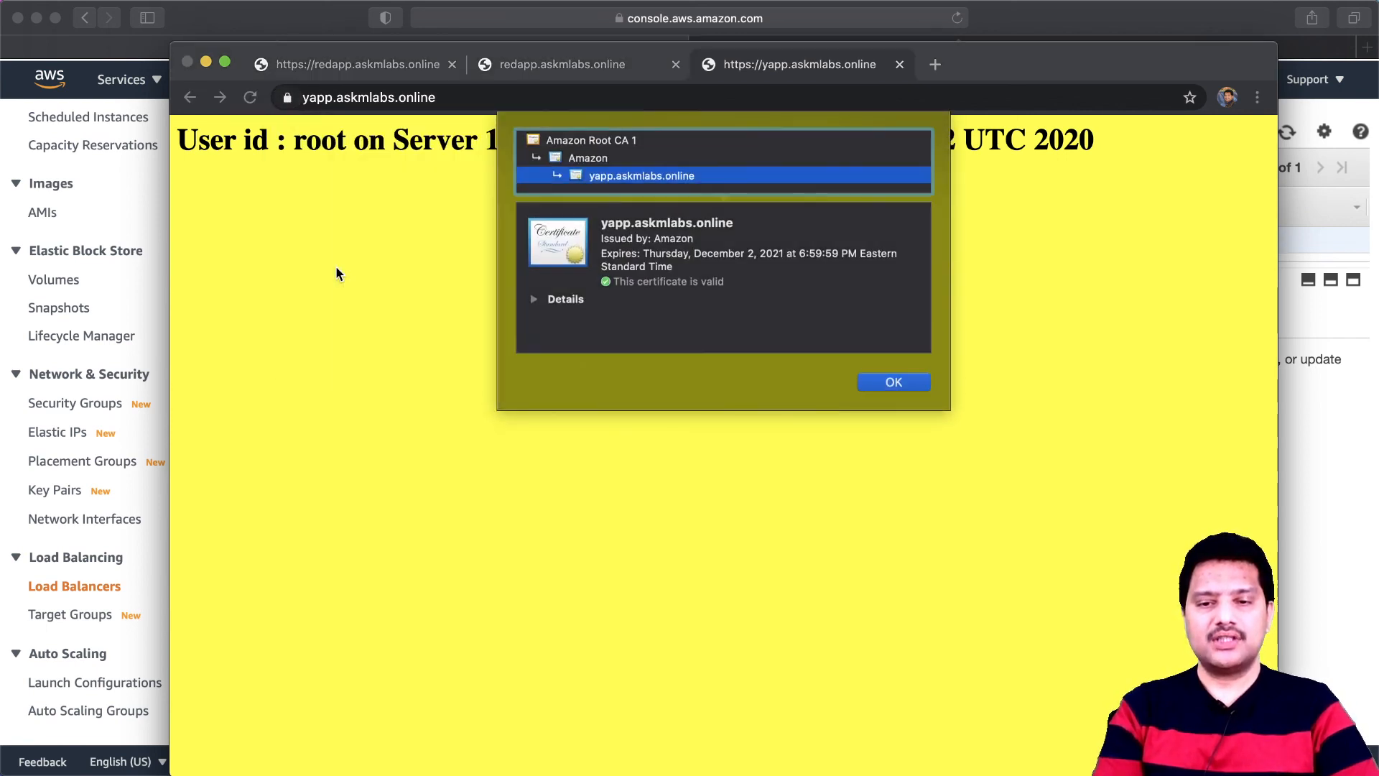
click(537, 299)
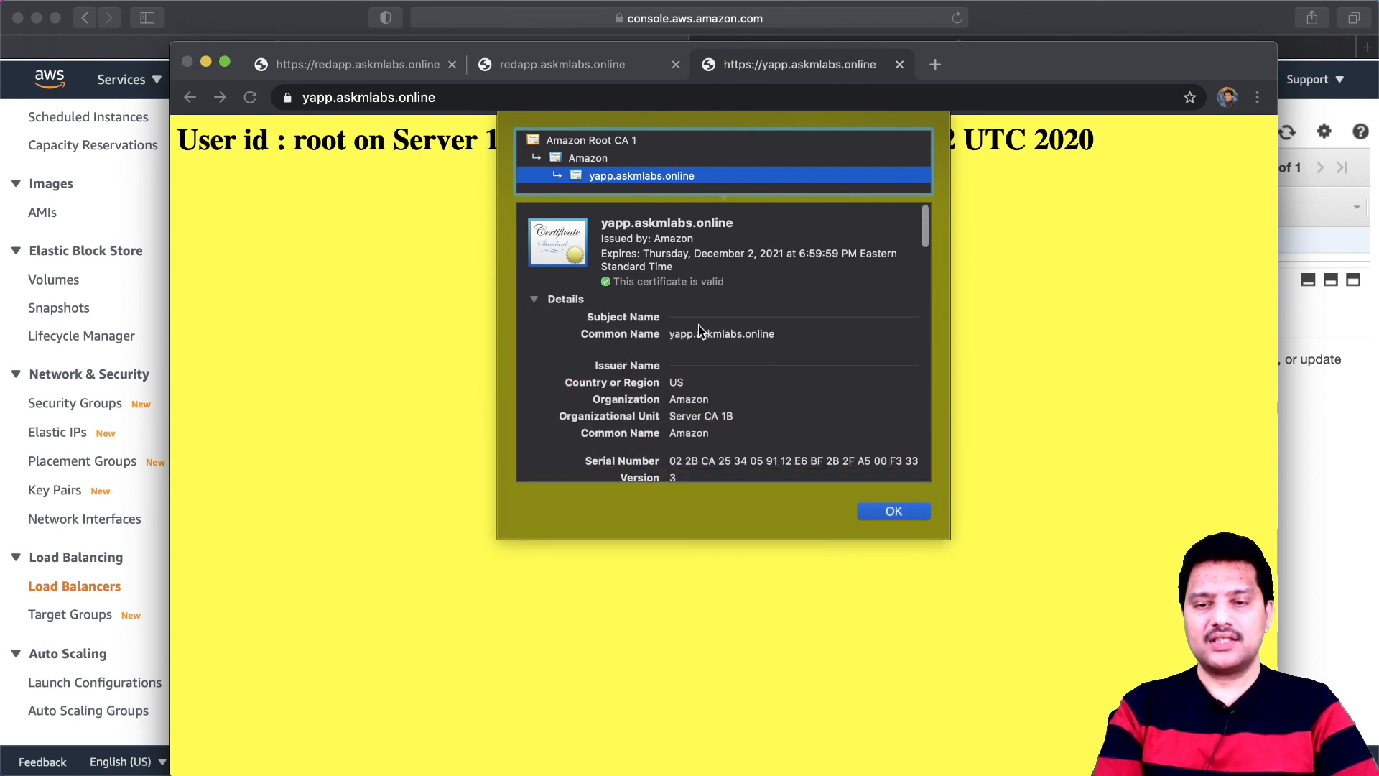
drag(669, 335, 775, 334)
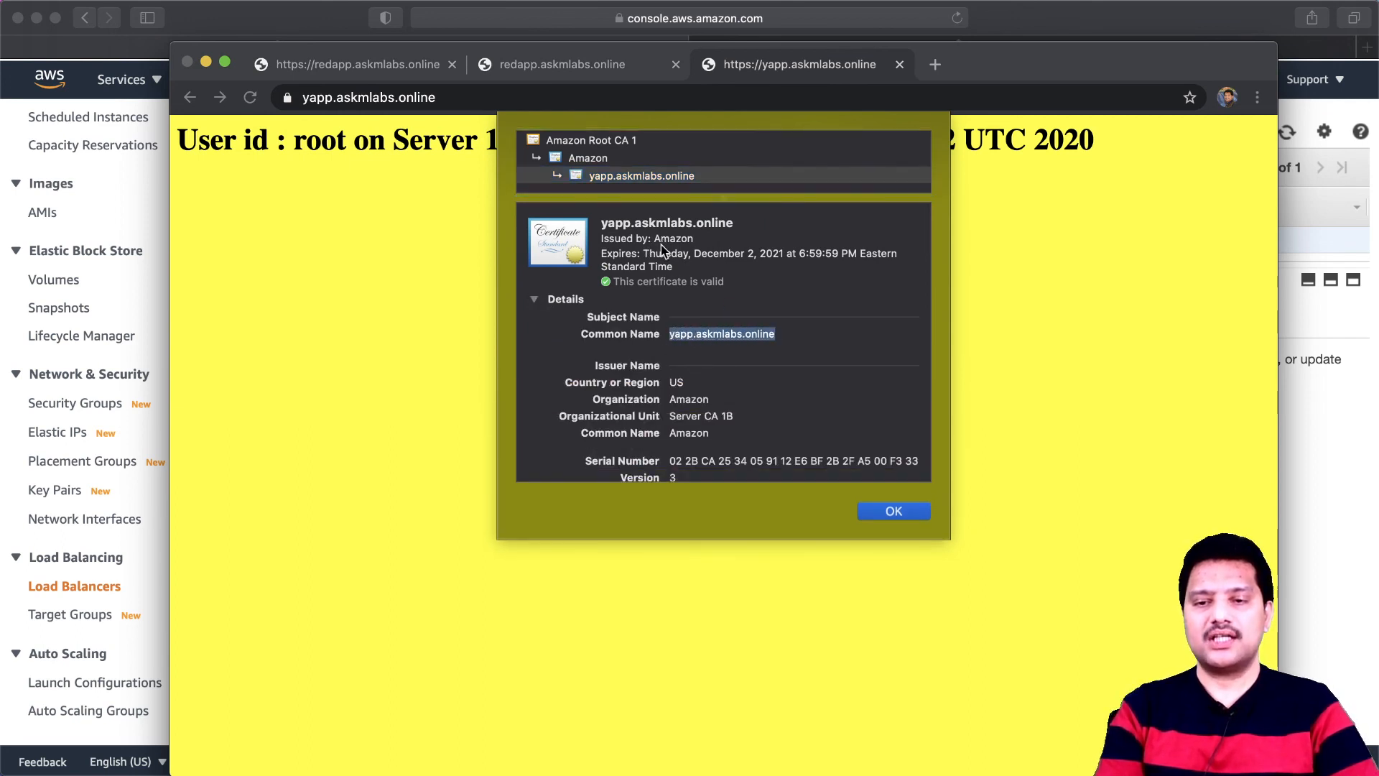
drag(655, 239, 694, 239)
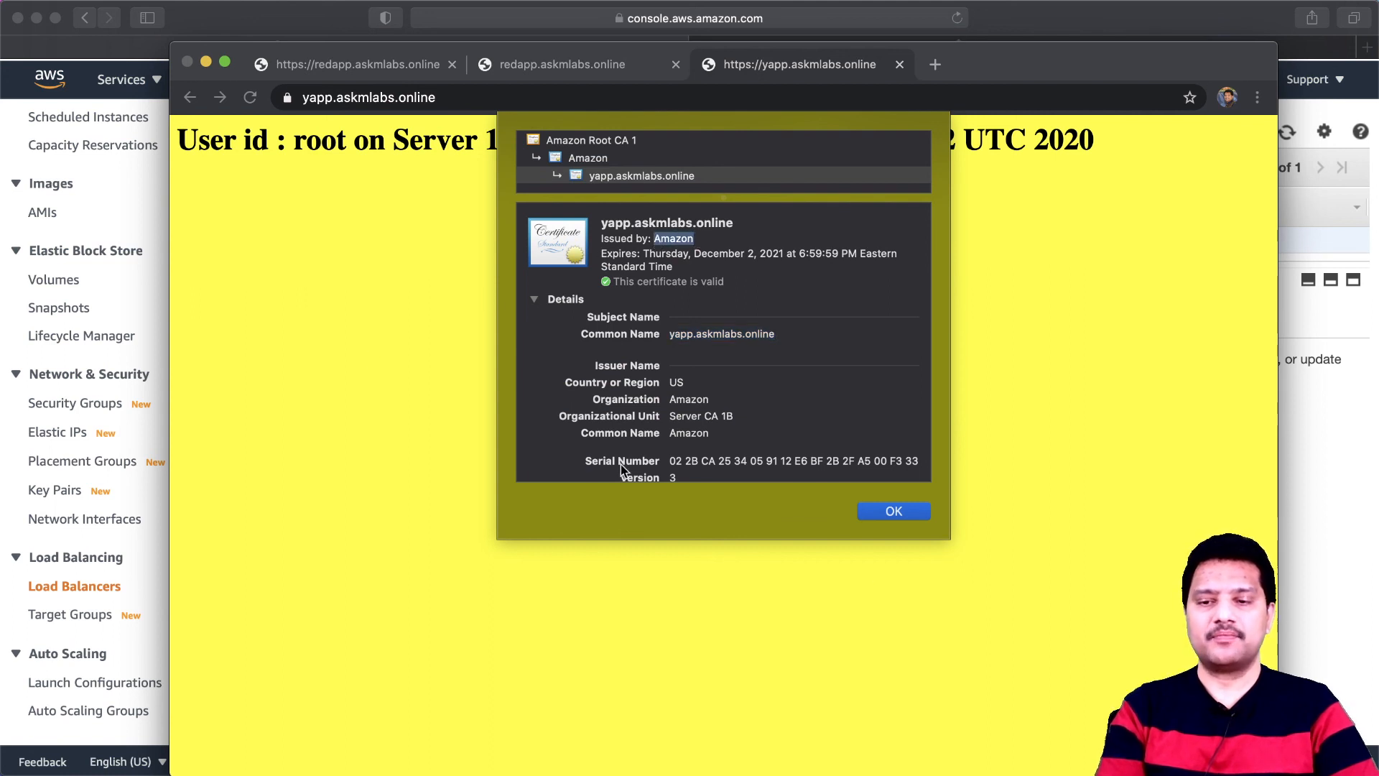
click(892, 515)
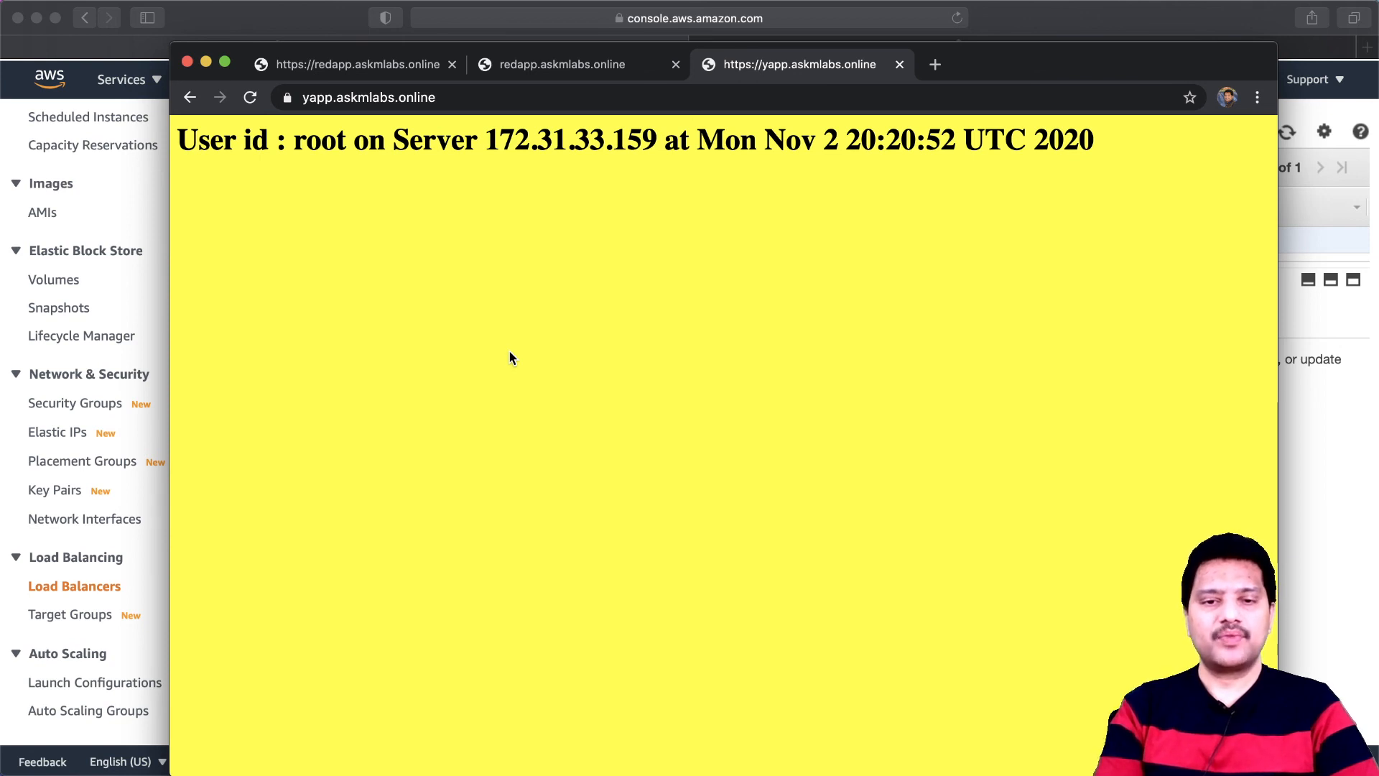
click(131, 205)
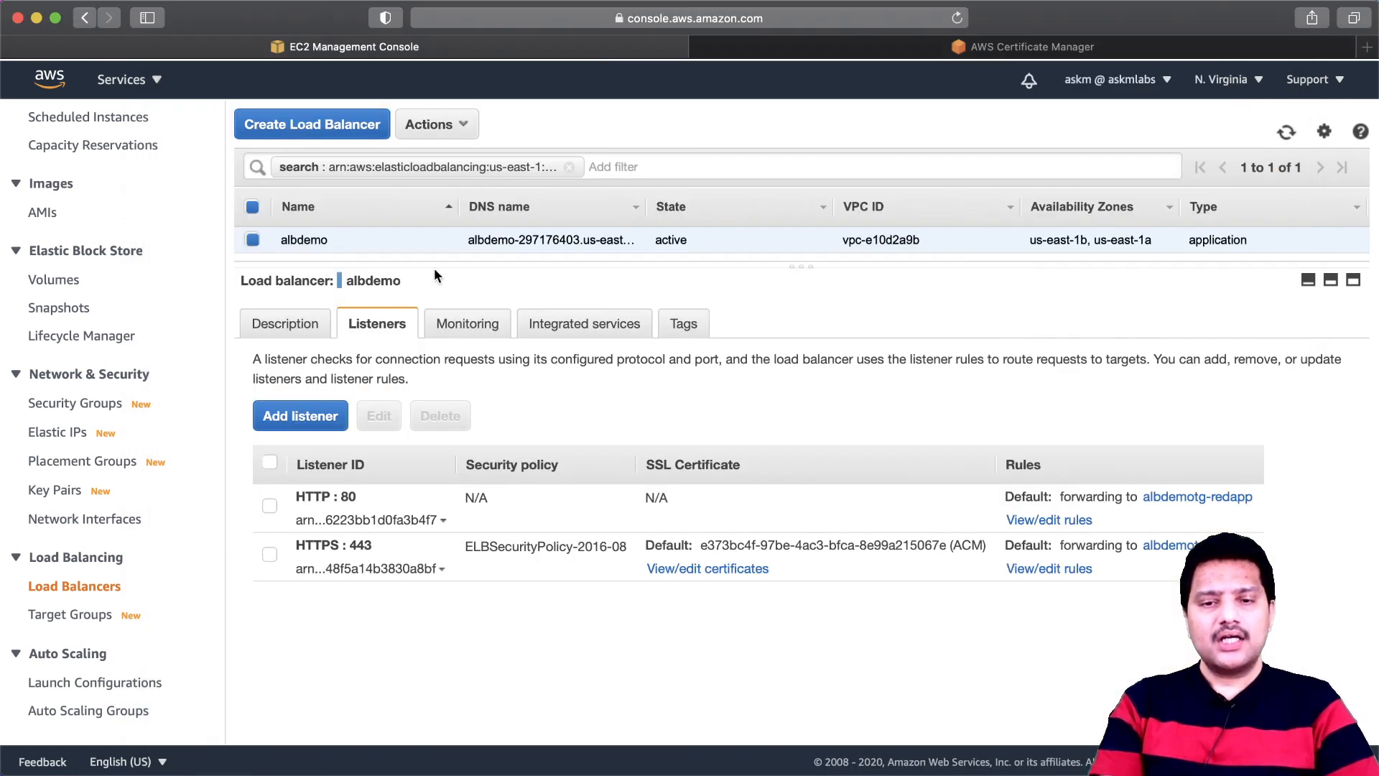